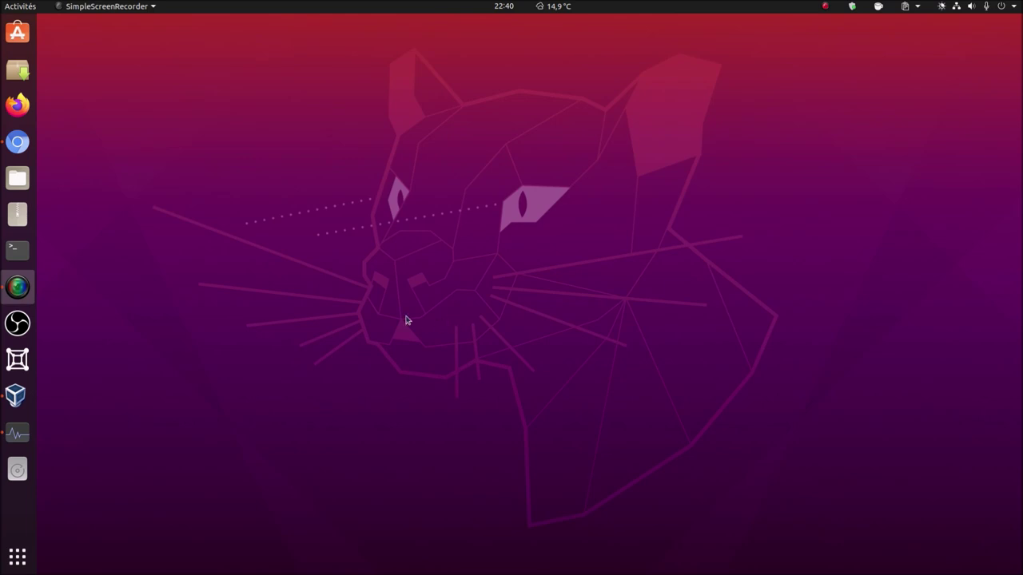
- Switch to the VirtualBox manager and delete the 60 GiB virtual hard disk "Clone de ubuntu-mate-20.04-desktop-amd64_1.vdi" from the virtual media
left_click(16, 397)
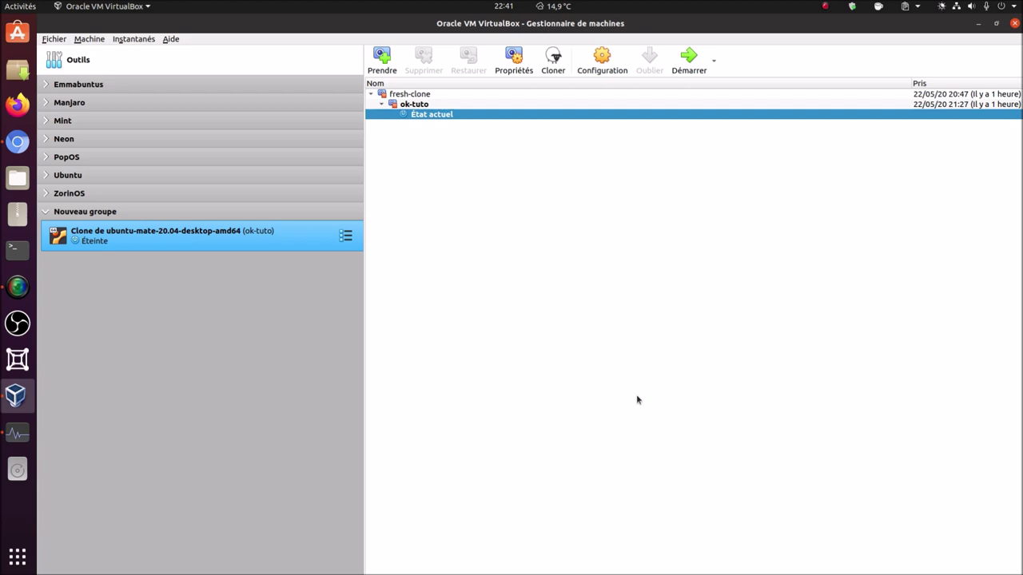
left_click(601, 72)
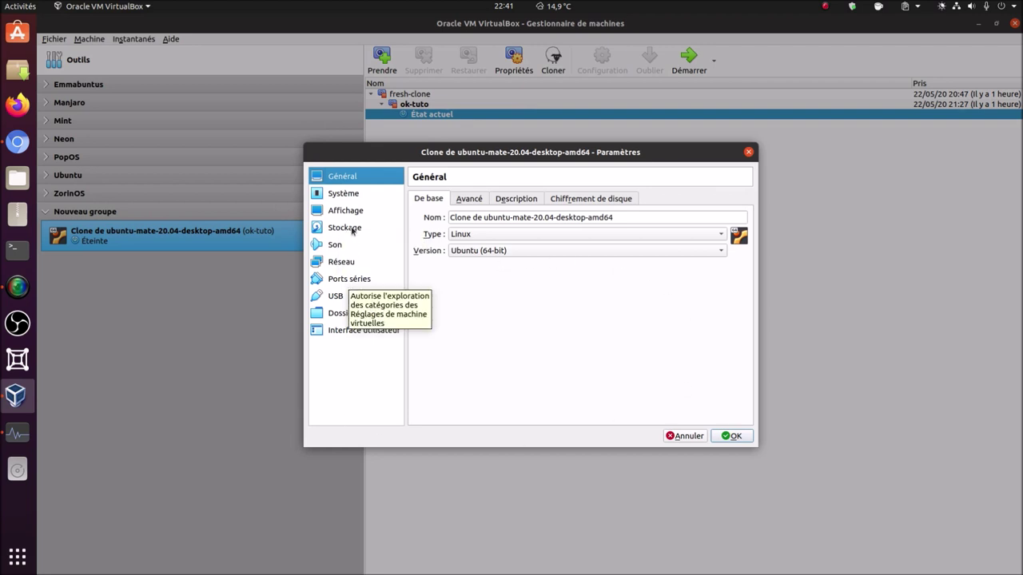
left_click(684, 436)
left_click(346, 61)
left_click(393, 87)
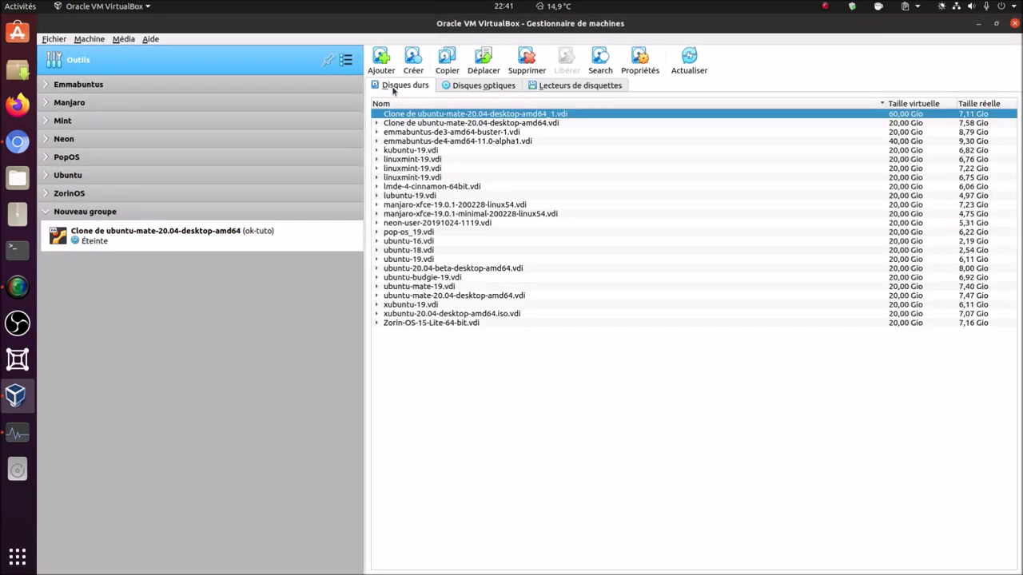
left_click(527, 60)
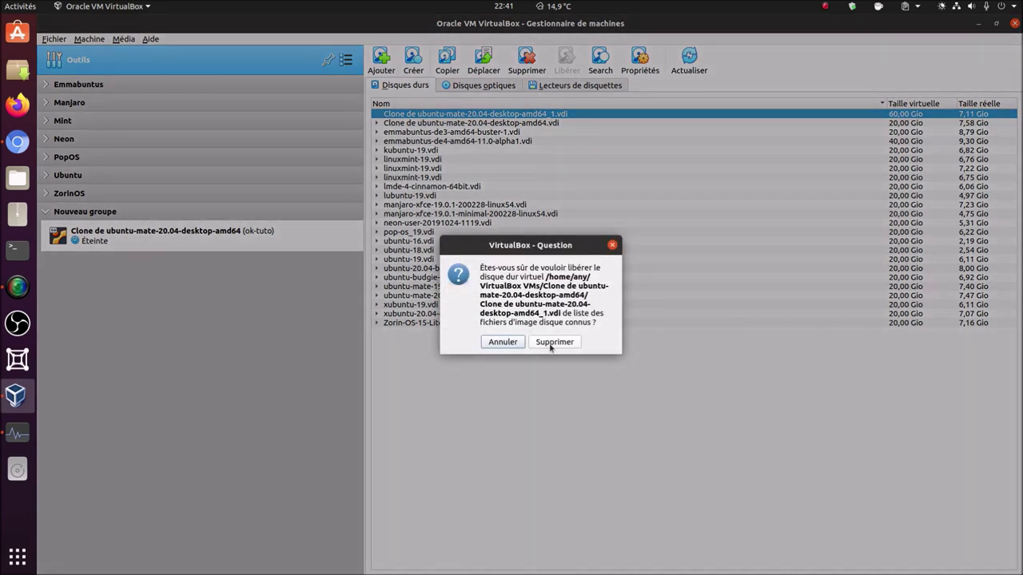
left_click(552, 343)
left_click(573, 364)
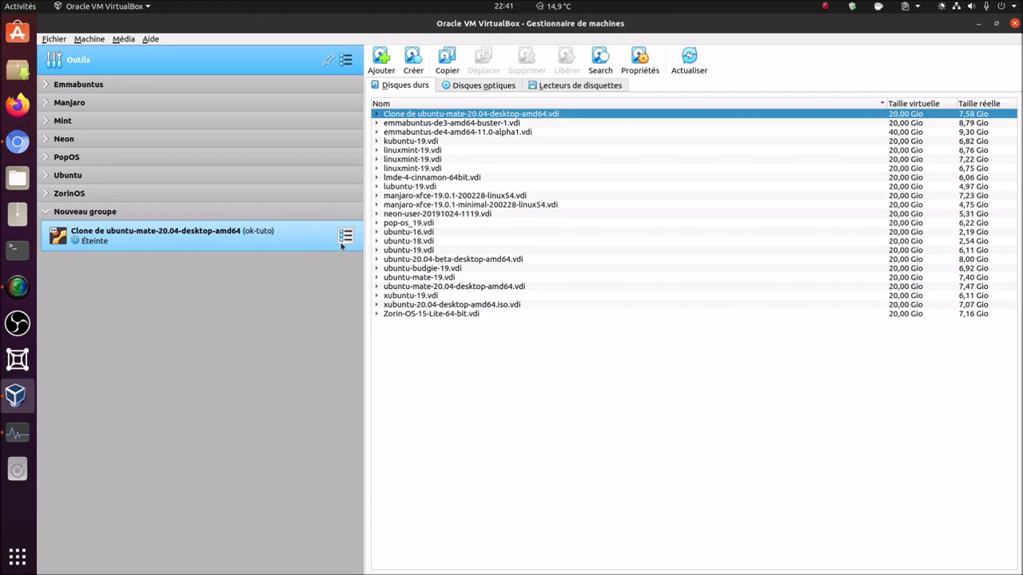
- Open the storage settings of the ubuntu-mate-20.04 clone and view the hard disk attached to its SATA controller
left_click(261, 237)
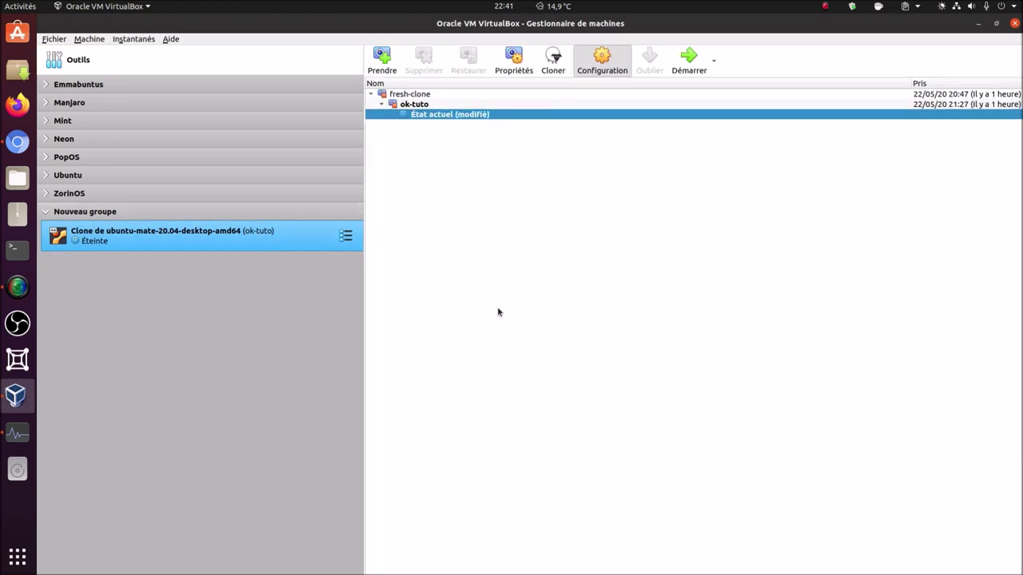
key("ctrl+s")
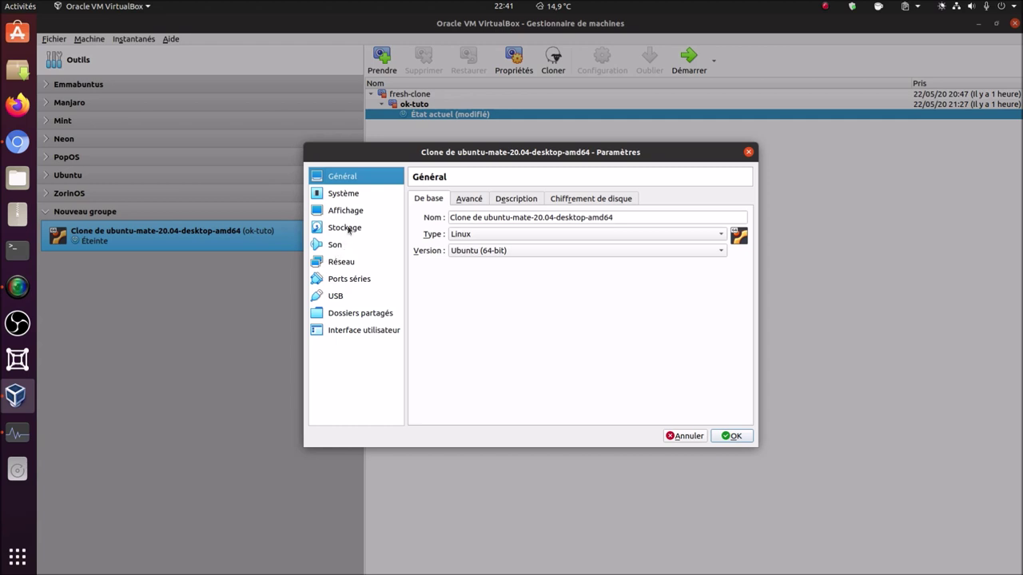
left_click(349, 229)
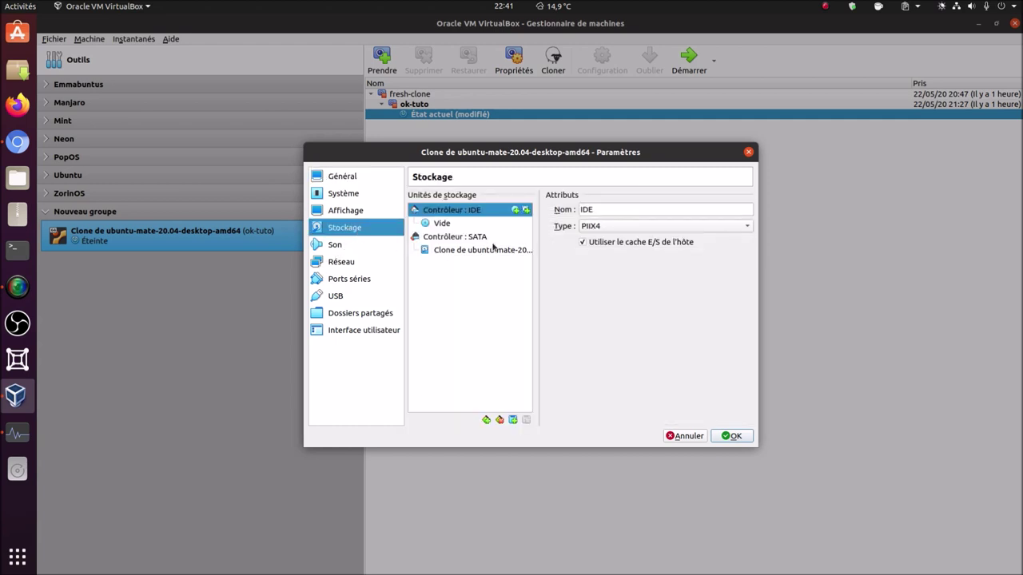
left_click_drag(497, 252, 504, 251)
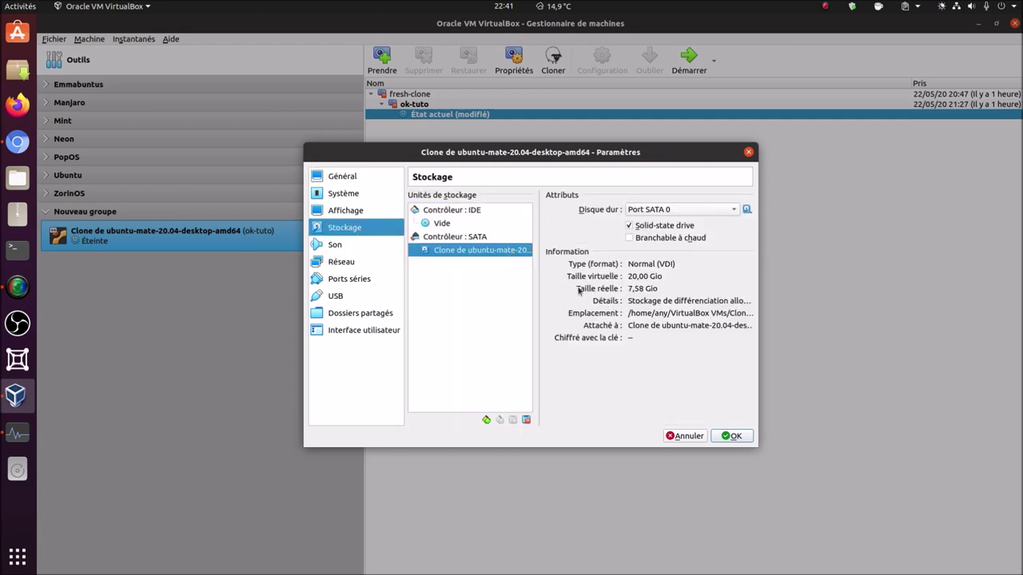
- Create a dynamically allocated 60 GiB virtual hard disk with the suggested file name and attach it to the SATA controller
left_click(478, 237)
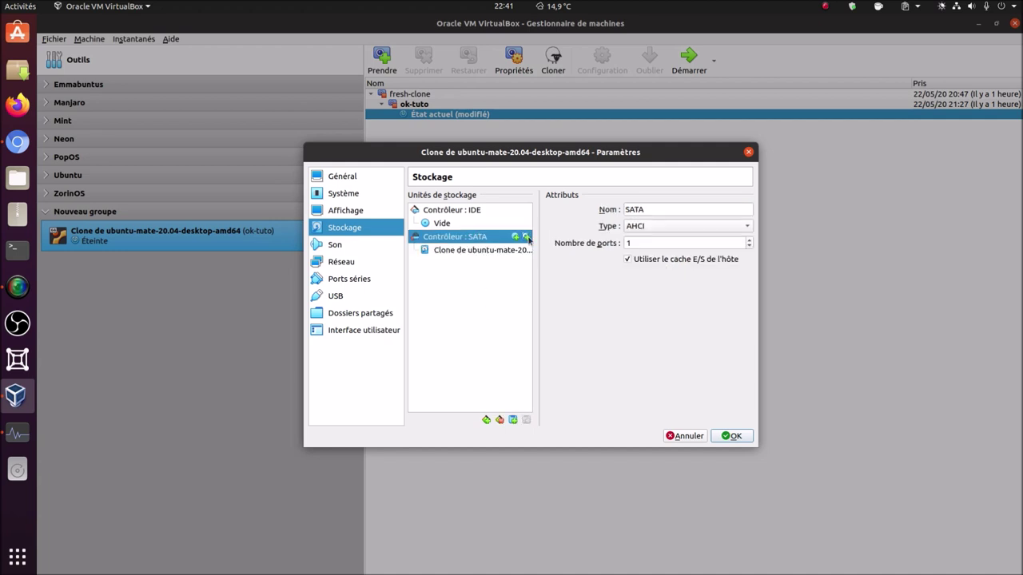
left_click(515, 237)
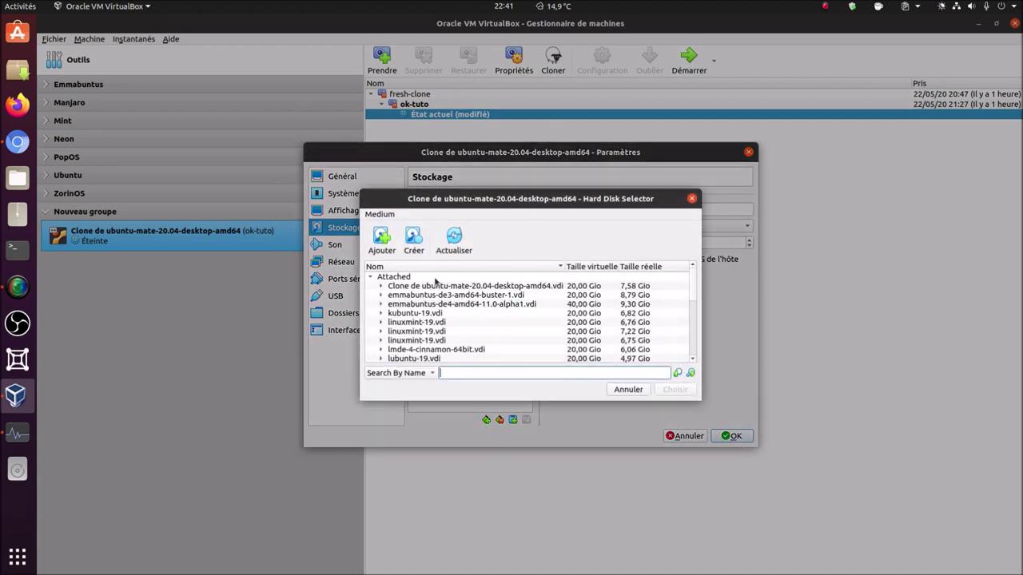
left_click(413, 240)
left_click(695, 404)
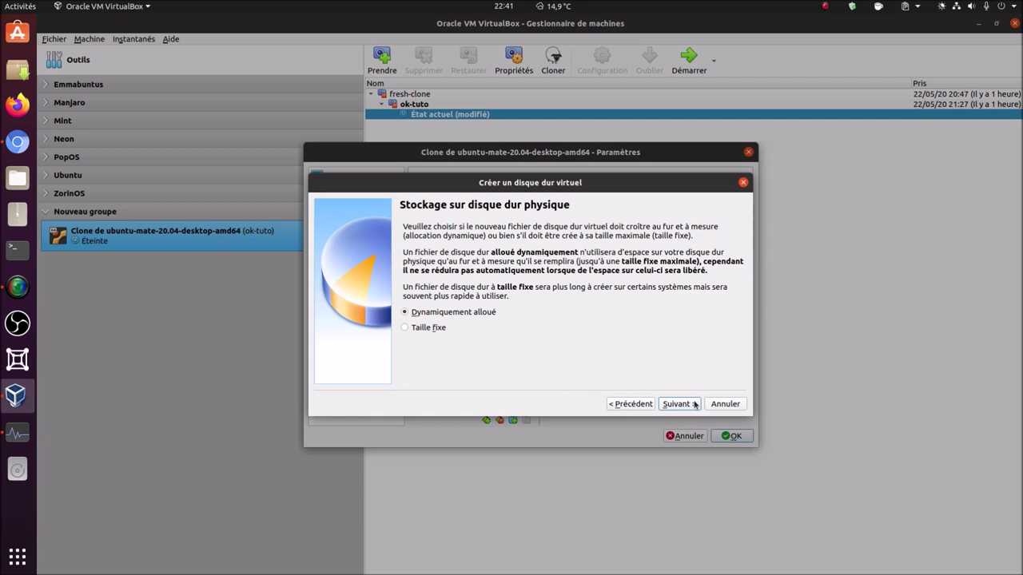
left_click(695, 405)
left_click(705, 295)
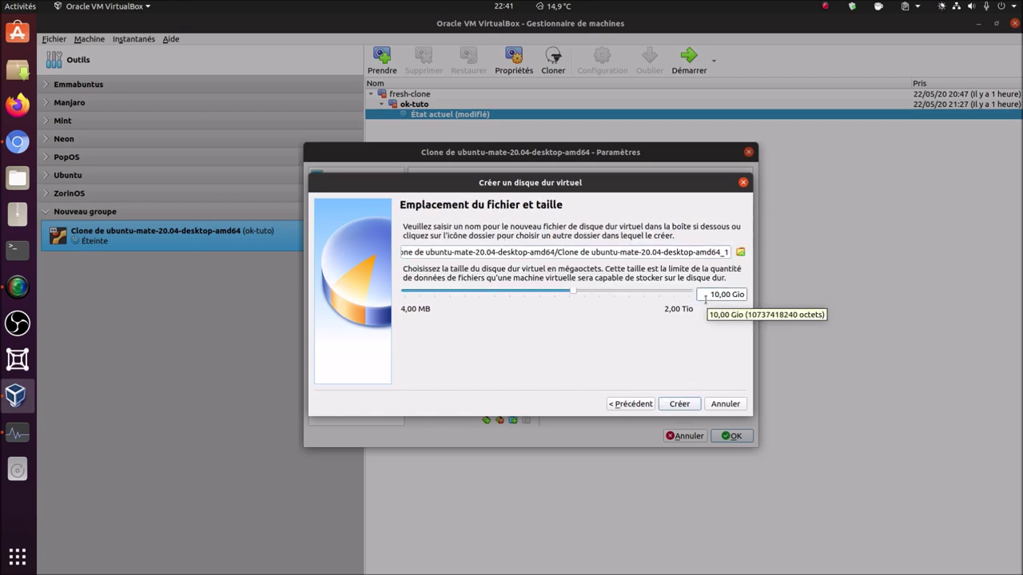
key("Delete")
type("6")
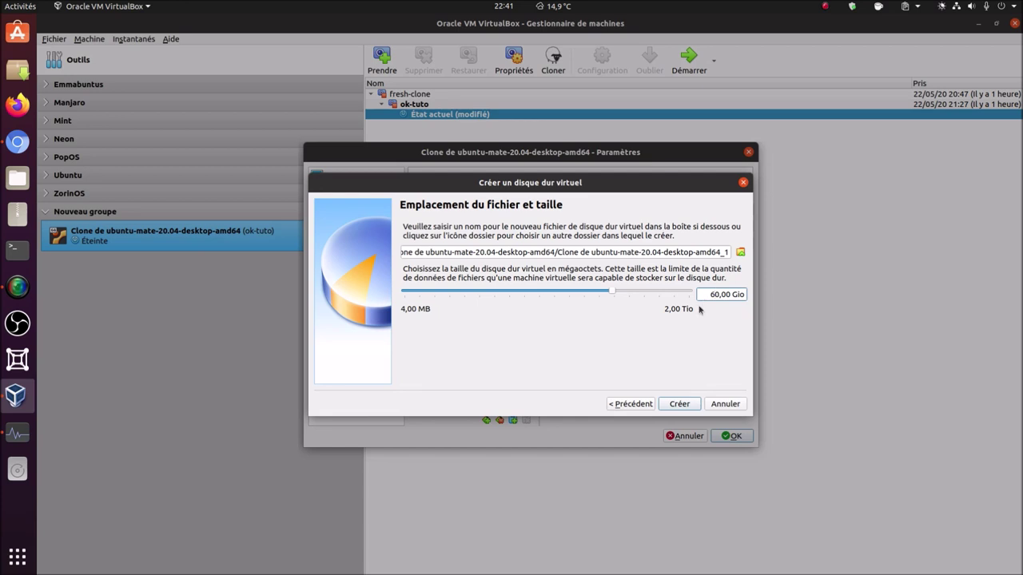
left_click(687, 406)
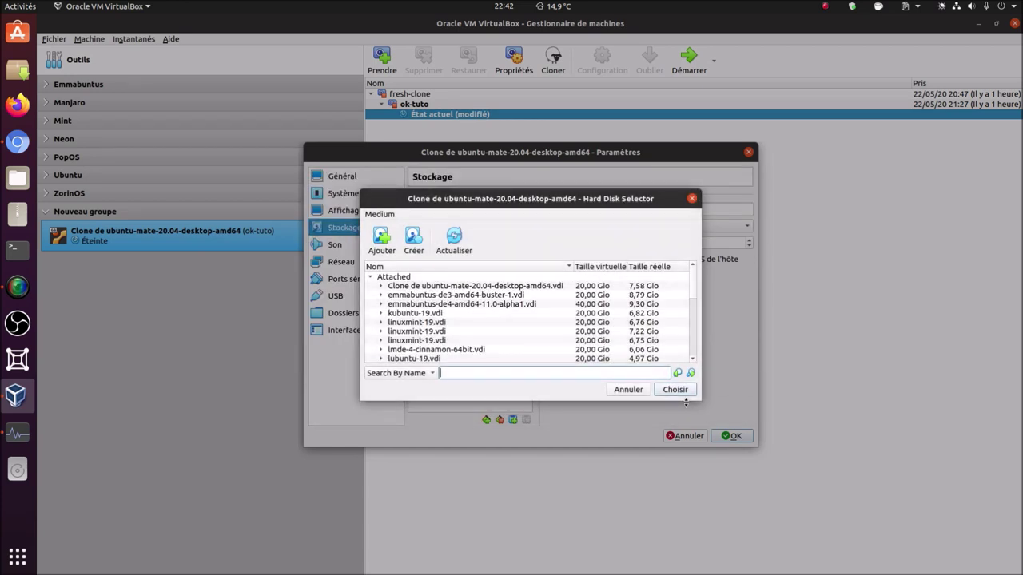
left_click(671, 391)
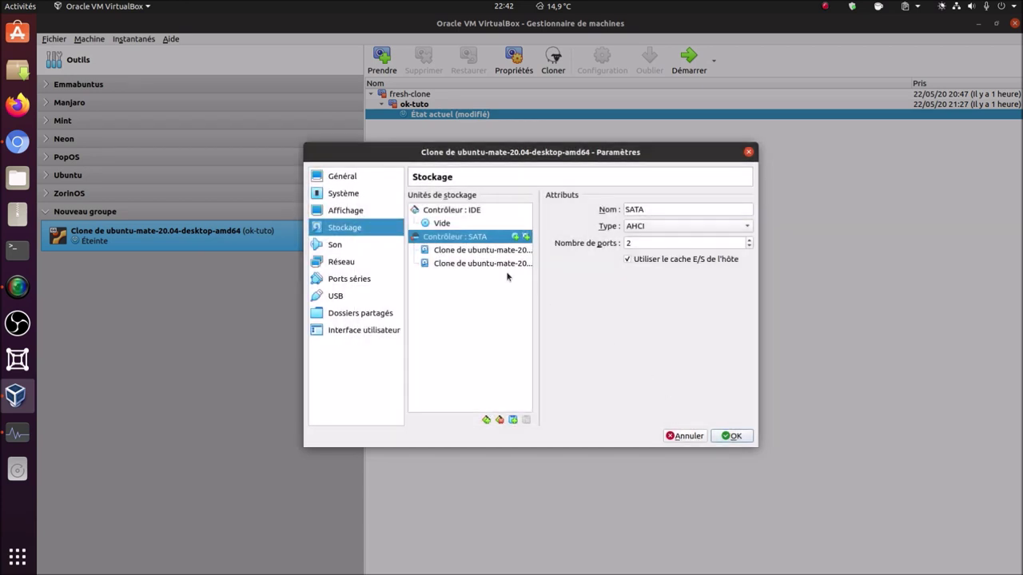
- Check the attributes of both SATA hard disks and apply the storage settings
left_click(488, 251)
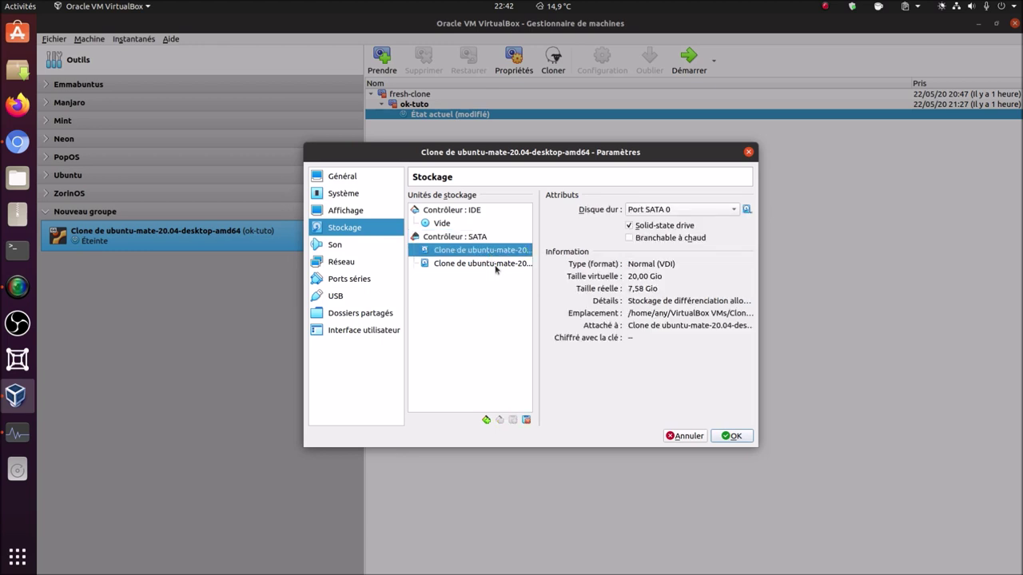
left_click(496, 265)
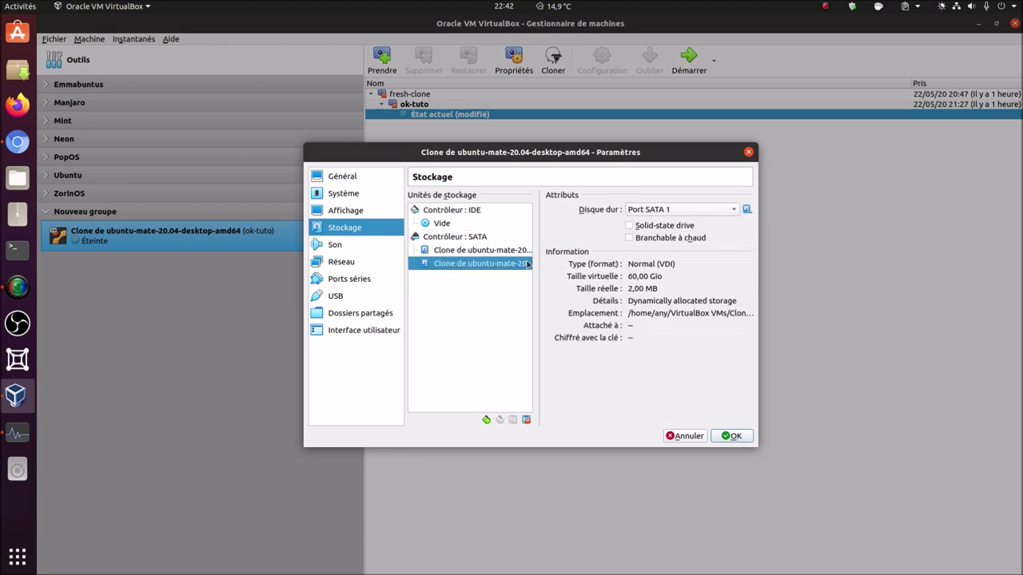
left_click(731, 436)
- Start the ubuntu-mate clone, log in with the account password and display the virtual machine in full screen
left_click(689, 60)
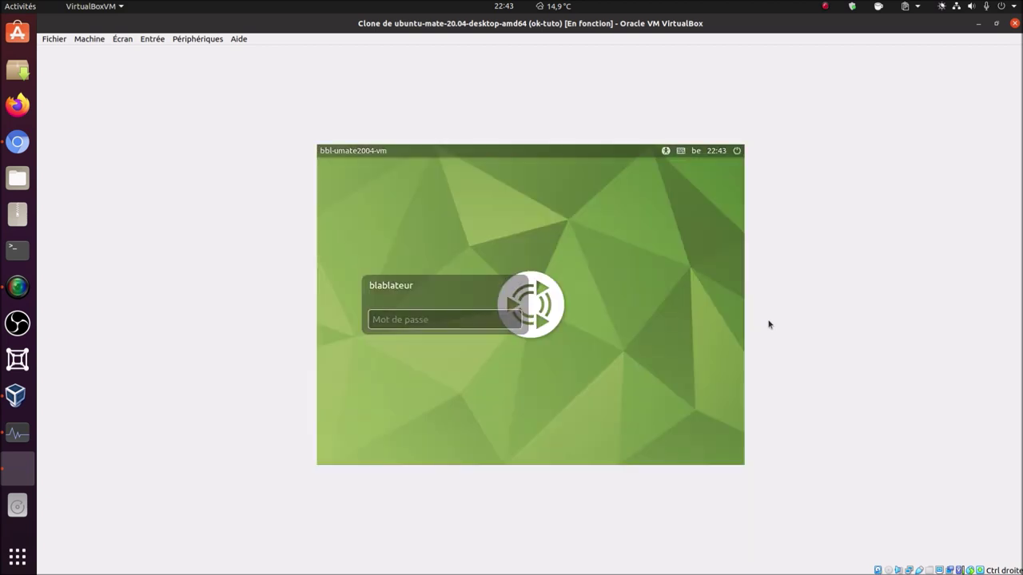
type("•••••••")
key("Return")
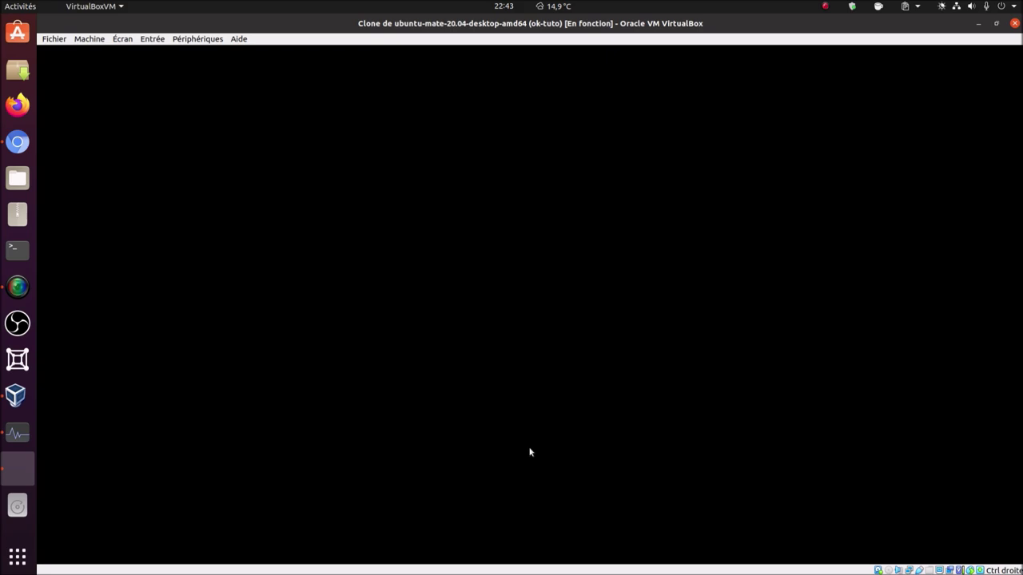
key("Control_R+f")
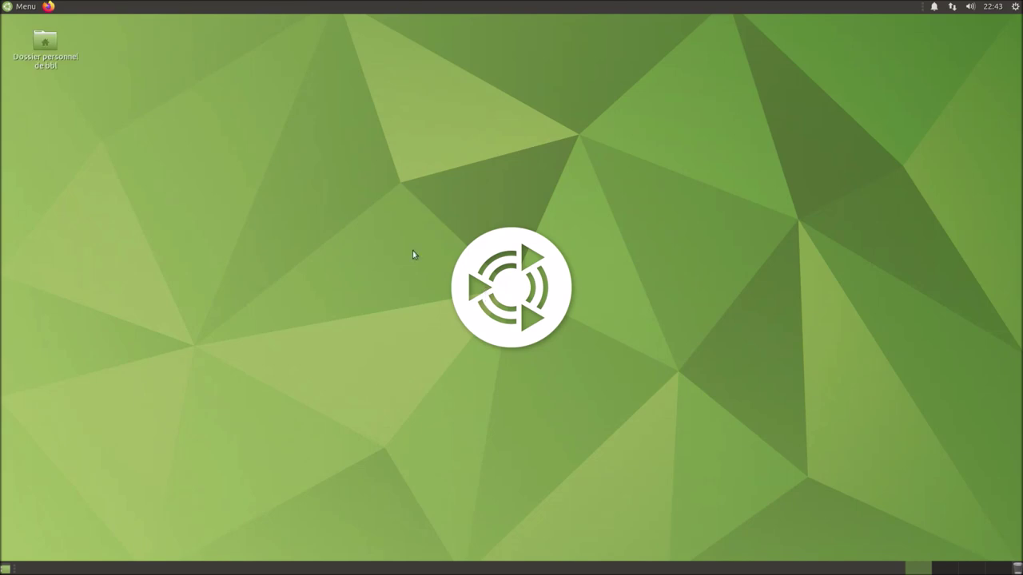
- Find the Sauvegardes backup tool by searching for "sau", open it and place its window in the desktop's lower-right corner
left_click(17, 12)
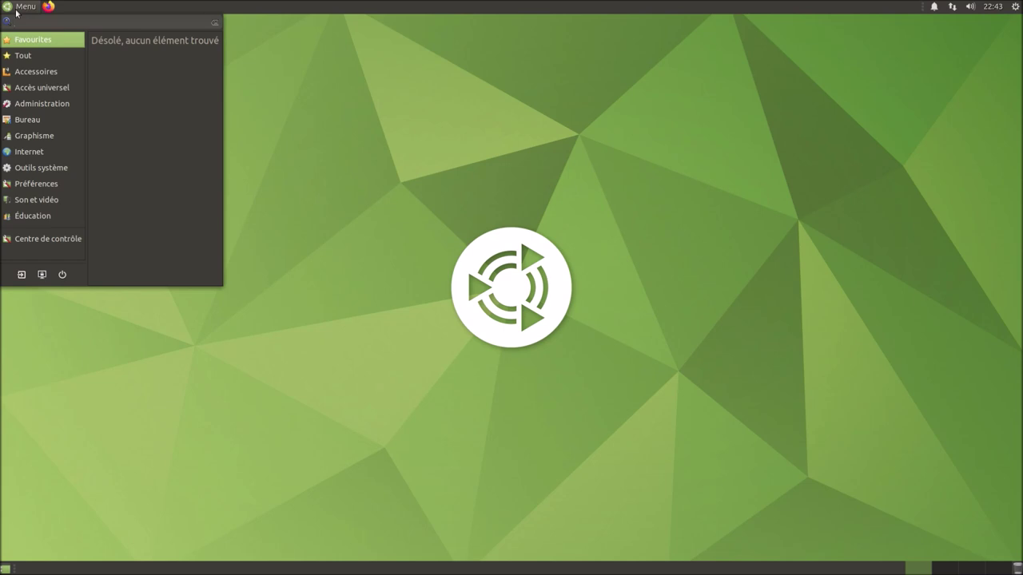
type("sau")
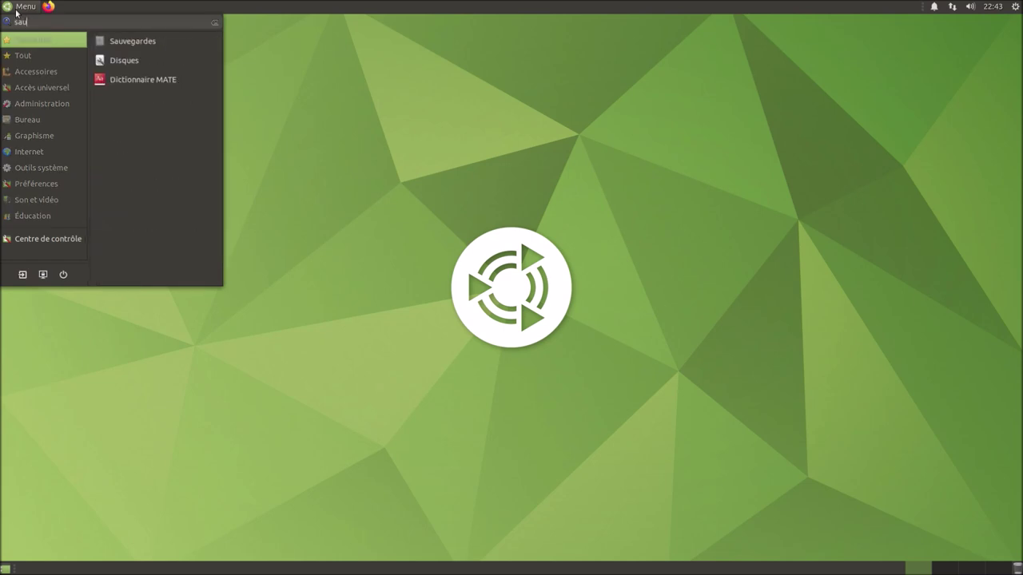
left_click(139, 44)
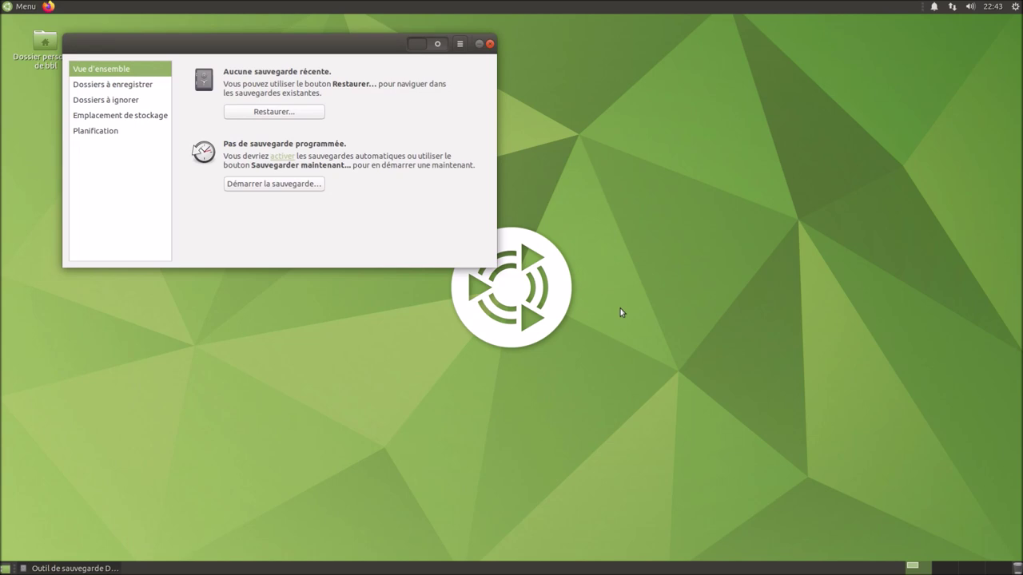
left_click_drag(357, 47, 886, 346)
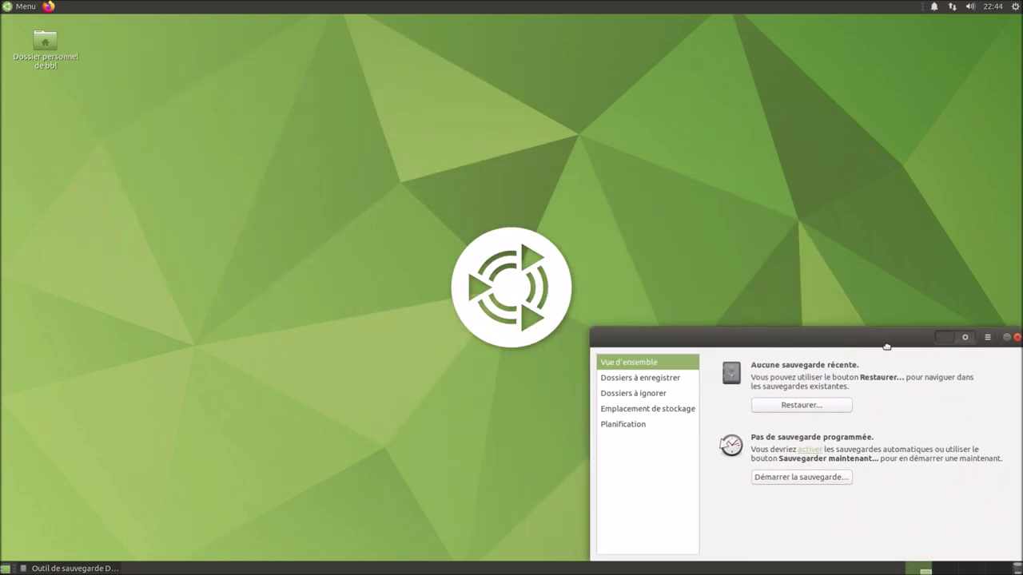
- Search the installed applications for "tim", clear the search, and open the Caja file manager by searching for "ca"
left_click(17, 6)
type("tim")
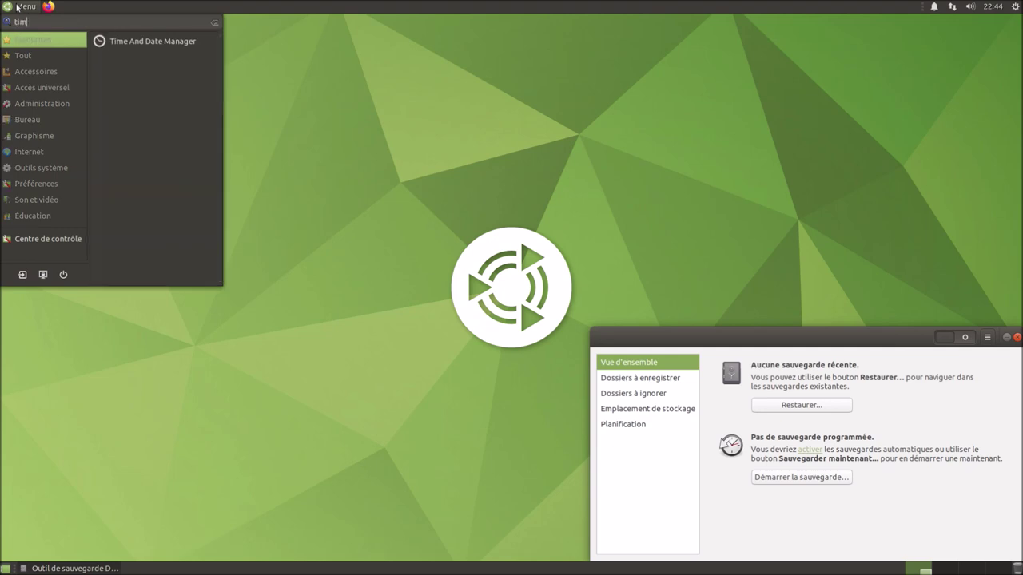
key("BackSpace")
key("BackSpace")
key("BackSpace")
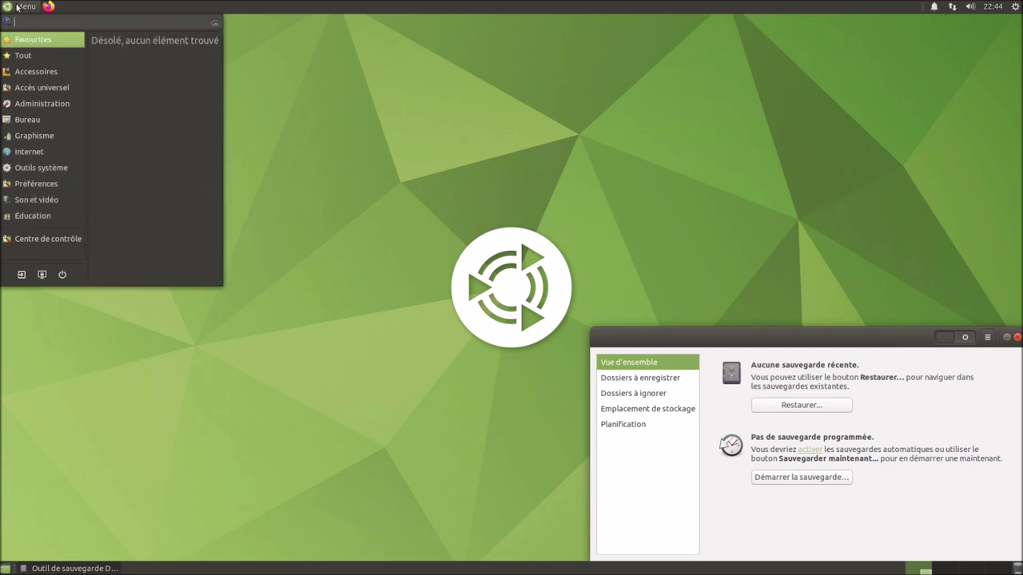
type("ca")
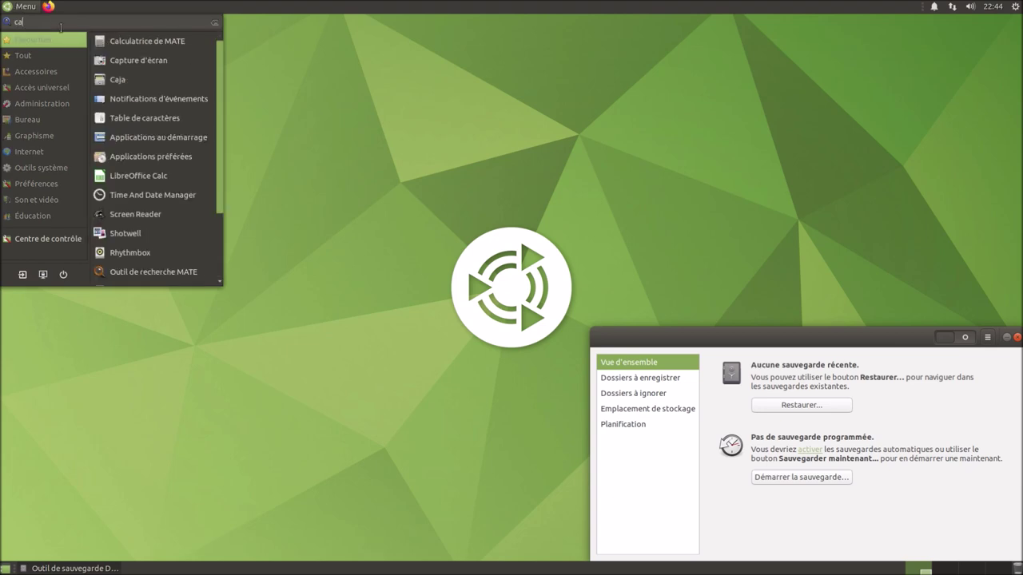
left_click(126, 80)
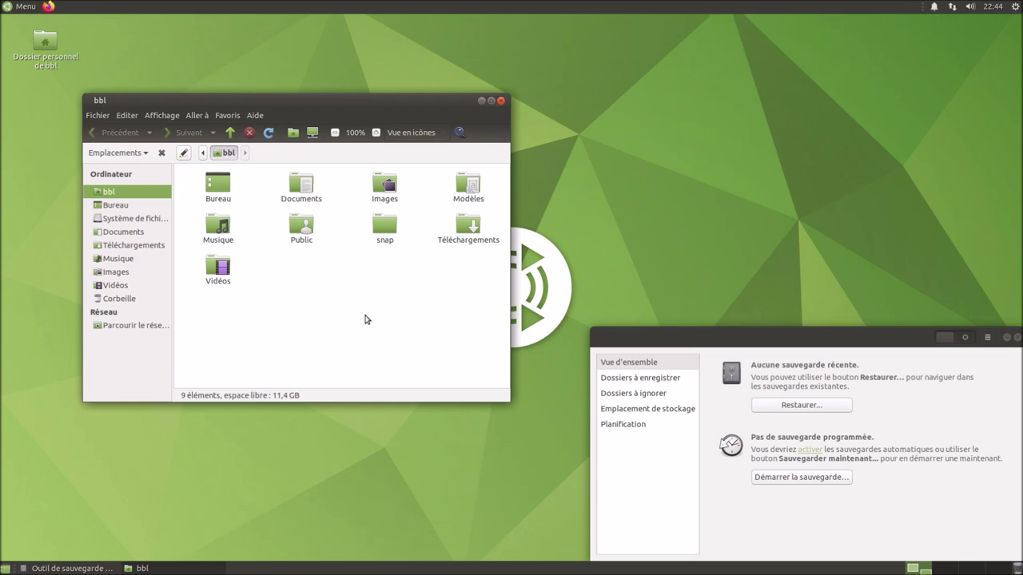
- Search the applications for "dis" and open the Disques utility
left_click(19, 6)
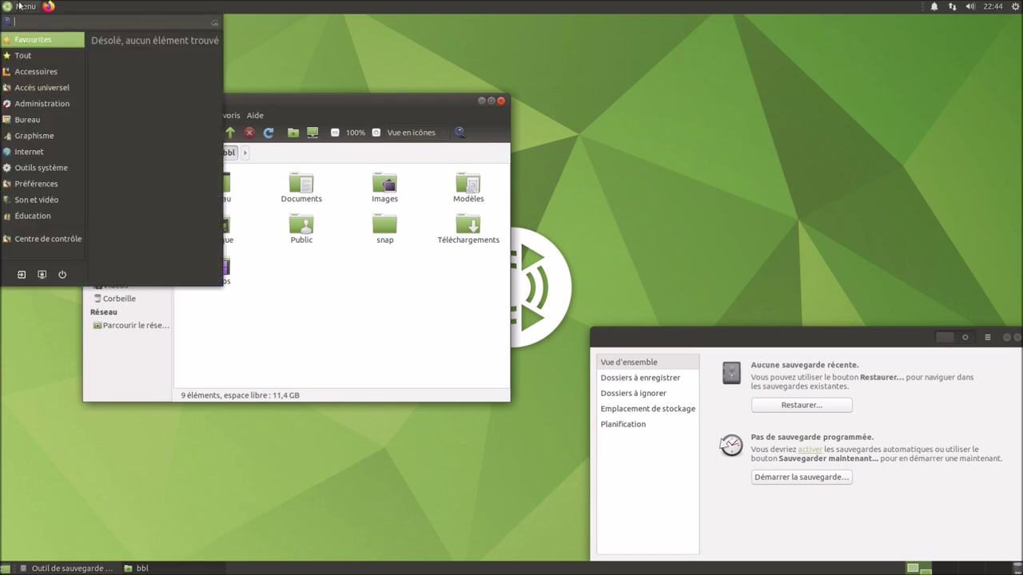
type("dis")
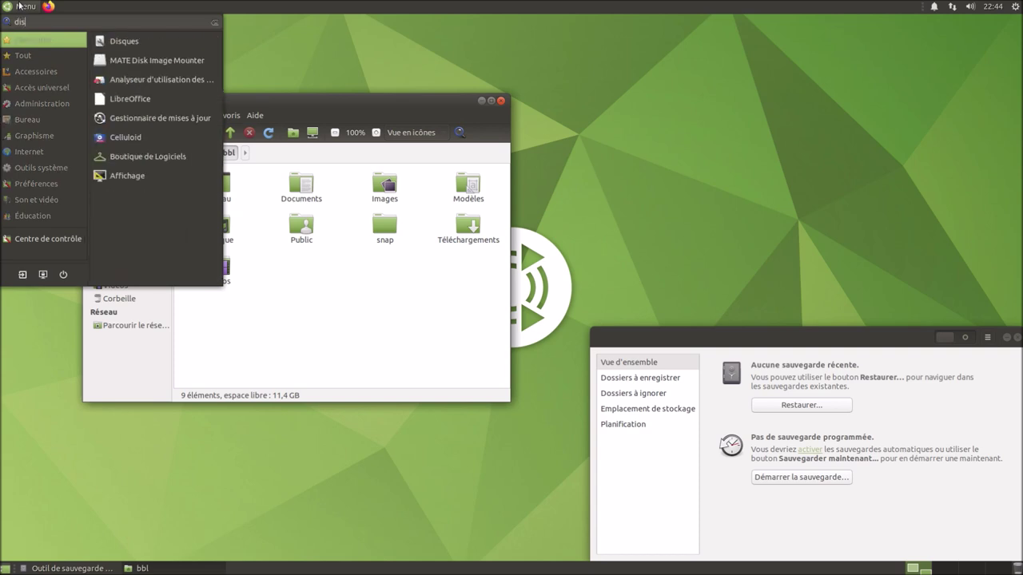
left_click(136, 45)
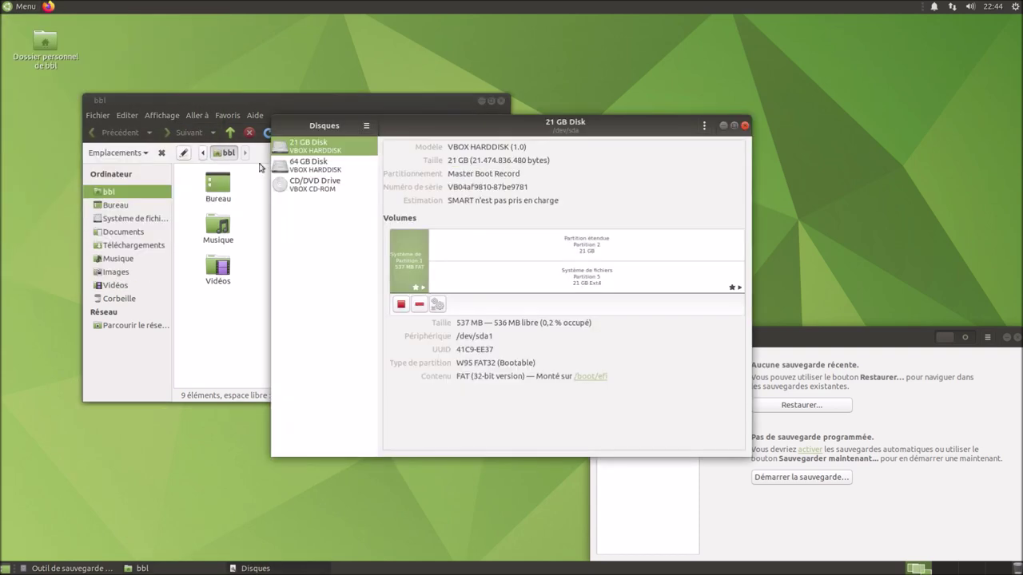
- Apply the write cache settings to the 21 GB disk with the write cache enabled, authenticating with the account password
left_click(704, 126)
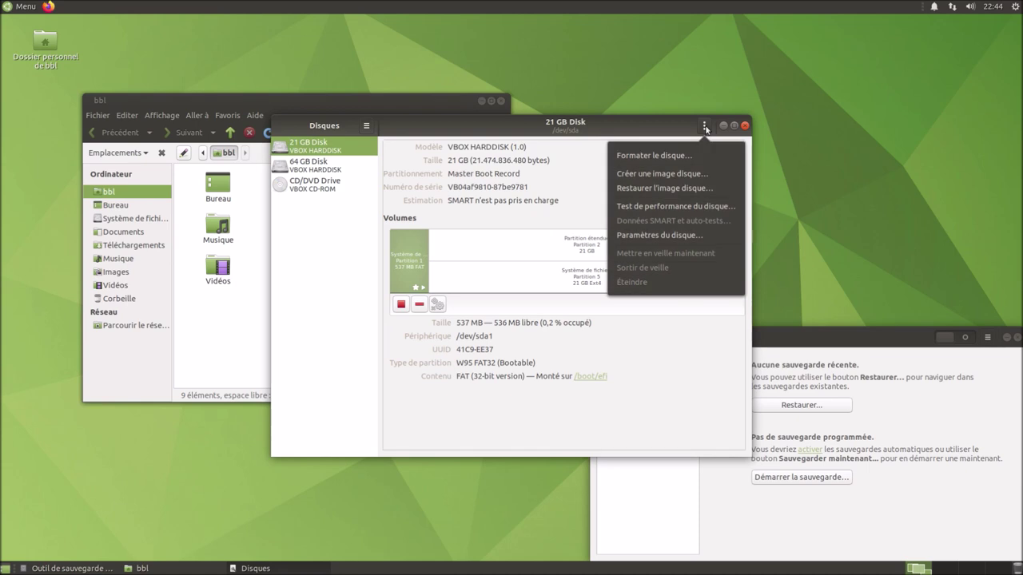
left_click(687, 235)
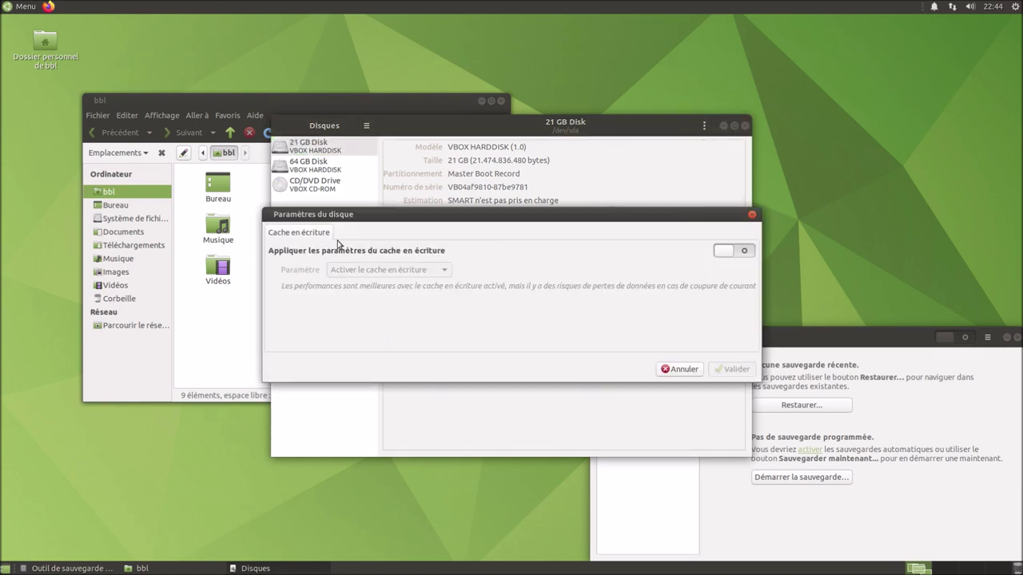
left_click(717, 254)
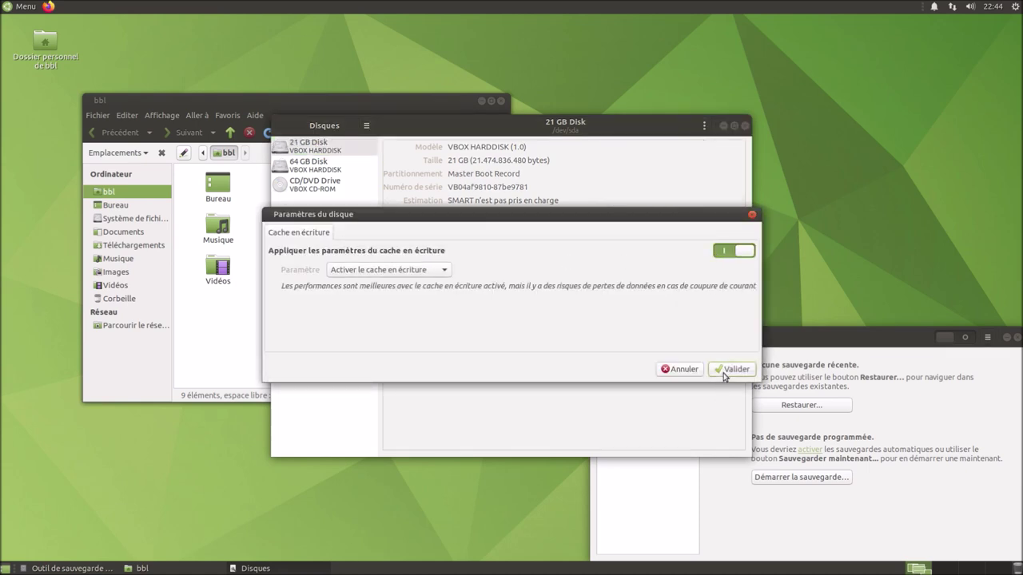
left_click(730, 369)
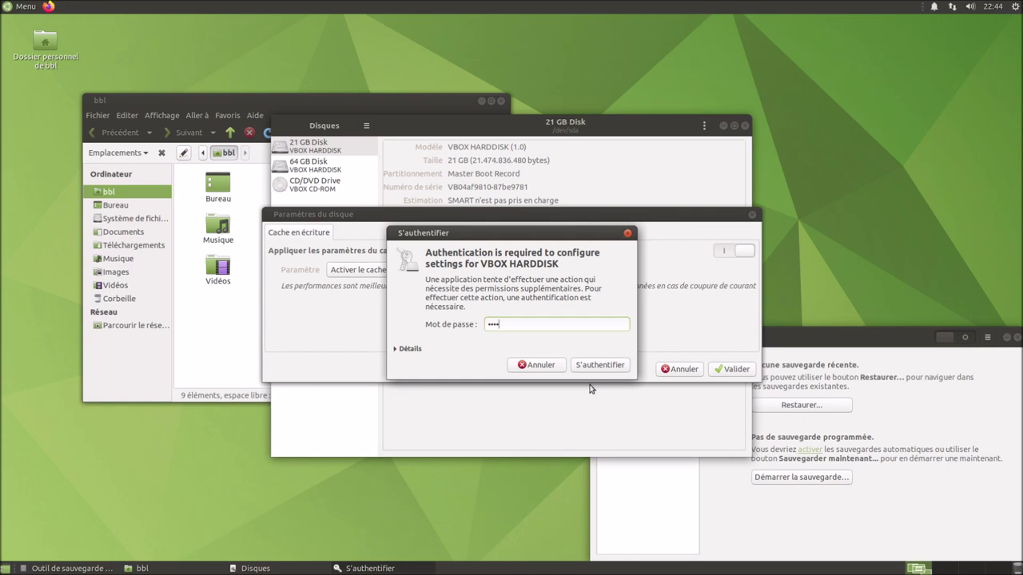
key("Return")
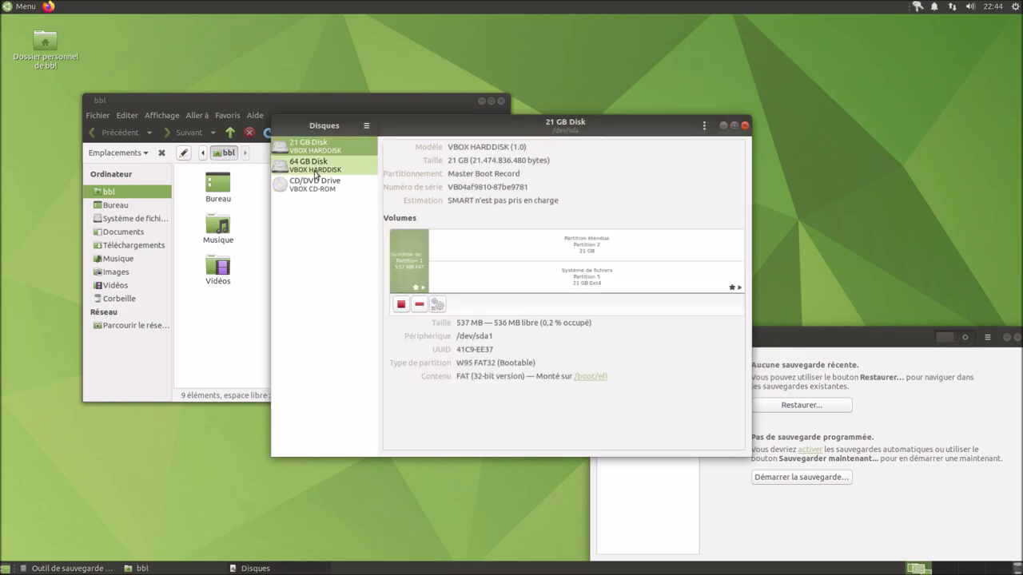
- Format the 64 GB disk as an Ext4 volume named DATA without erasing, authenticating with the account password
left_click(316, 169)
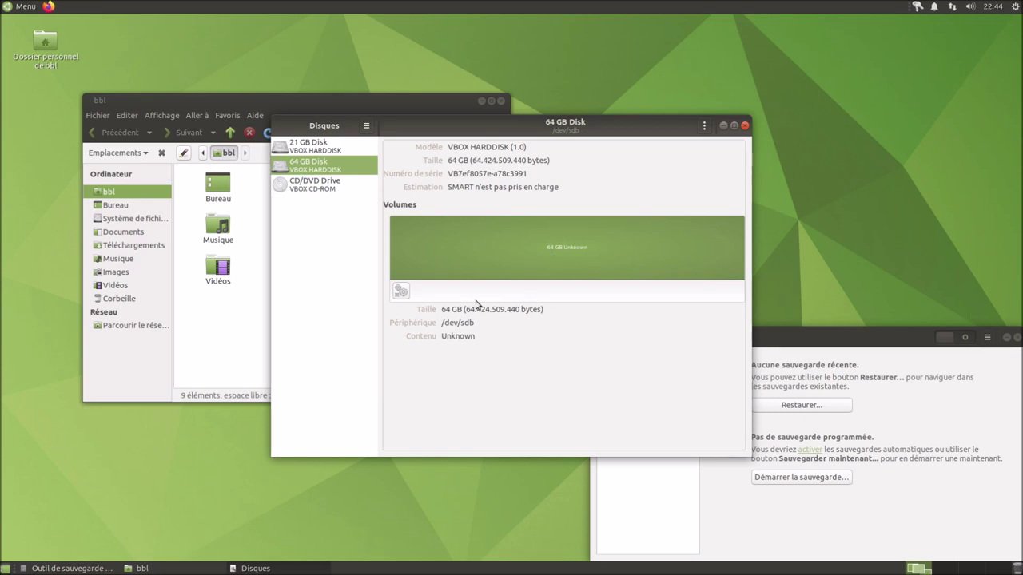
left_click(400, 292)
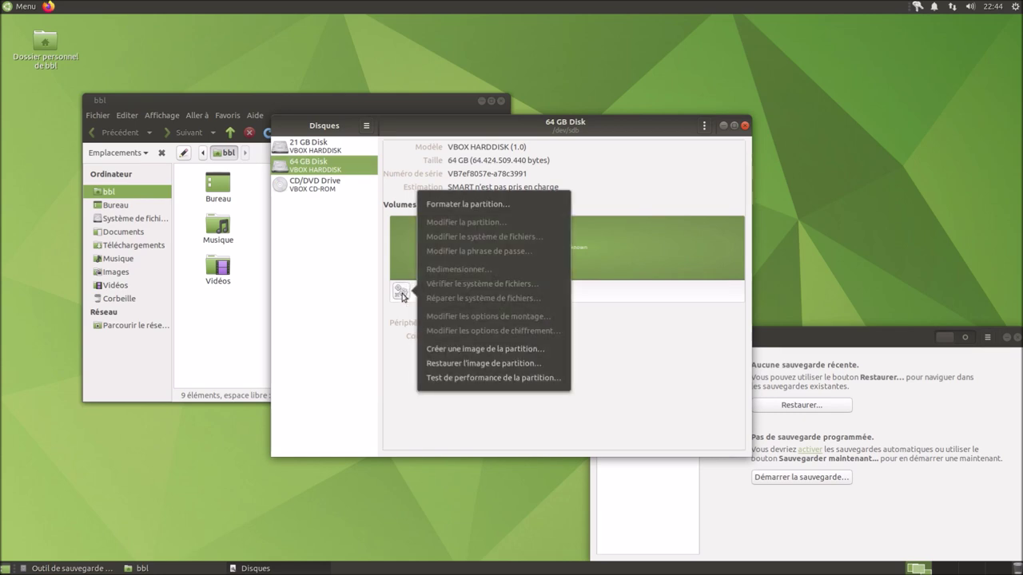
left_click(495, 204)
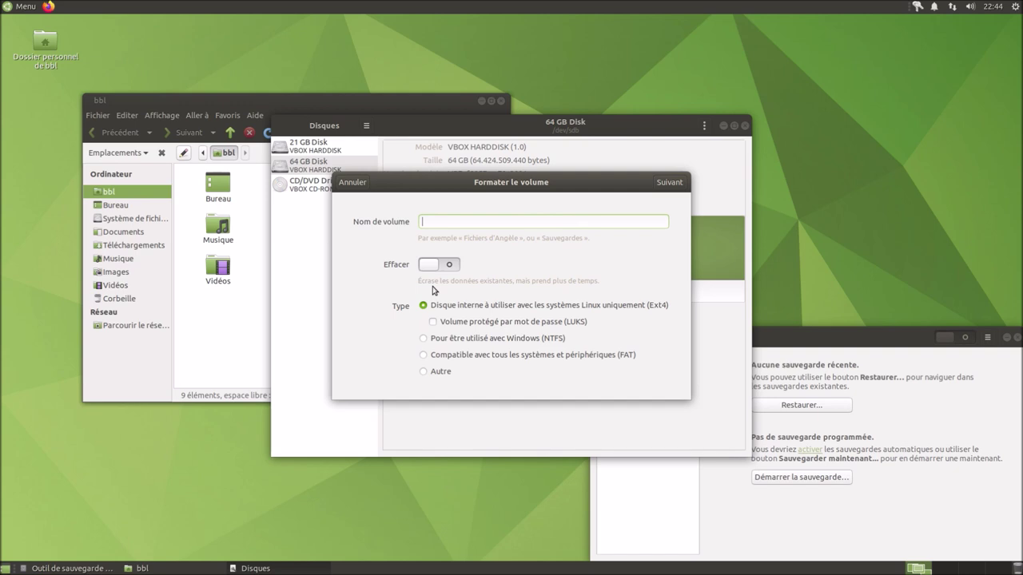
type("DA")
left_click(670, 183)
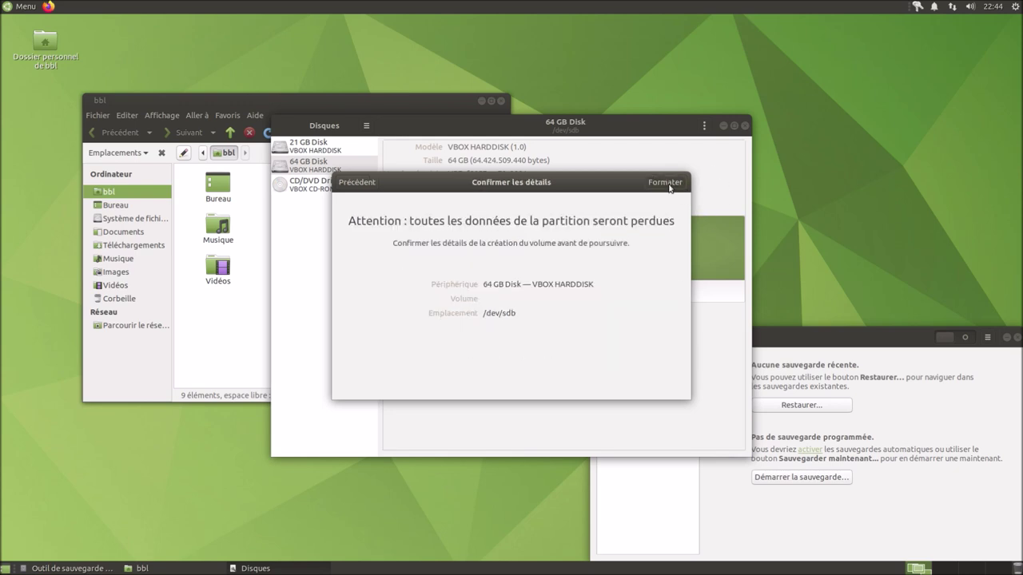
left_click(668, 183)
type("••••••")
key("Return")
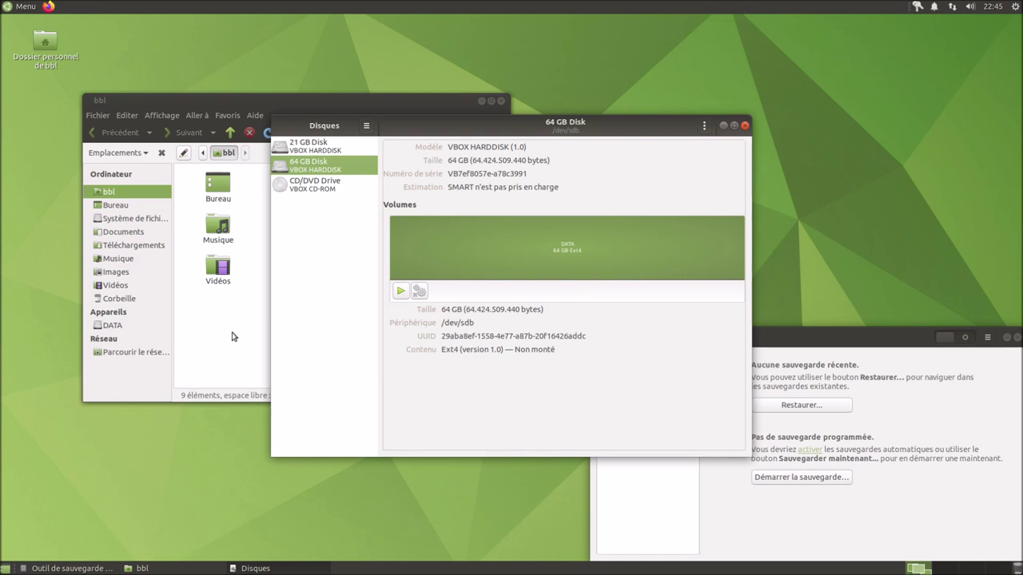
- Turn off the DATA volume's default mount settings, set its mount point to /home/bbl/DATA, authenticate with the account password, and close Disques
left_click(192, 103)
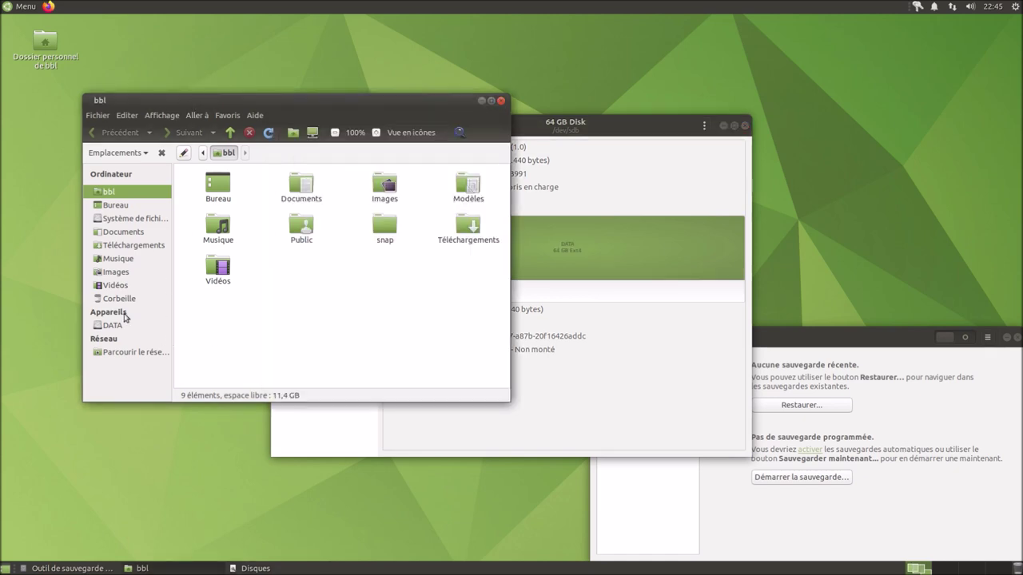
left_click(649, 132)
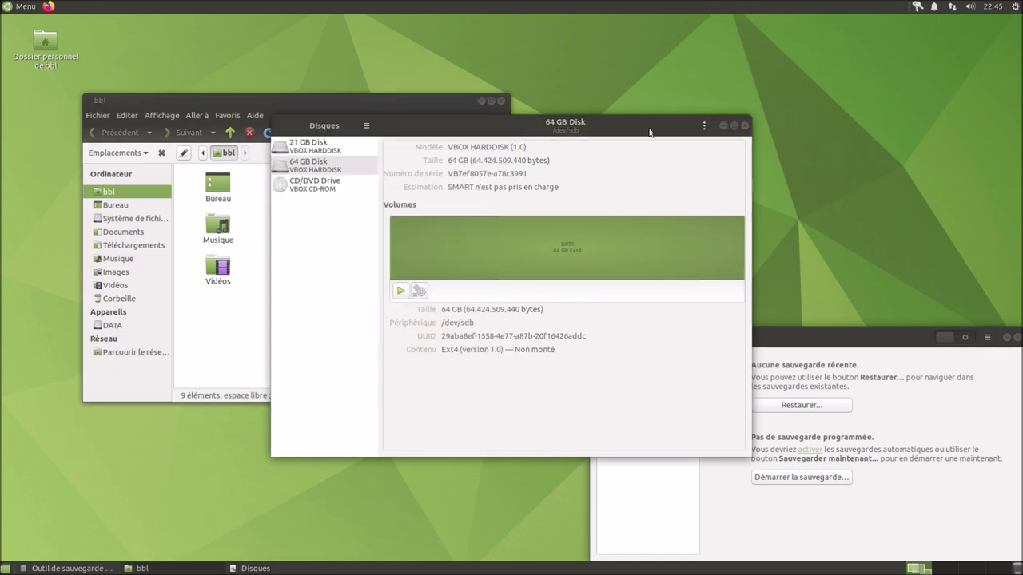
left_click(419, 291)
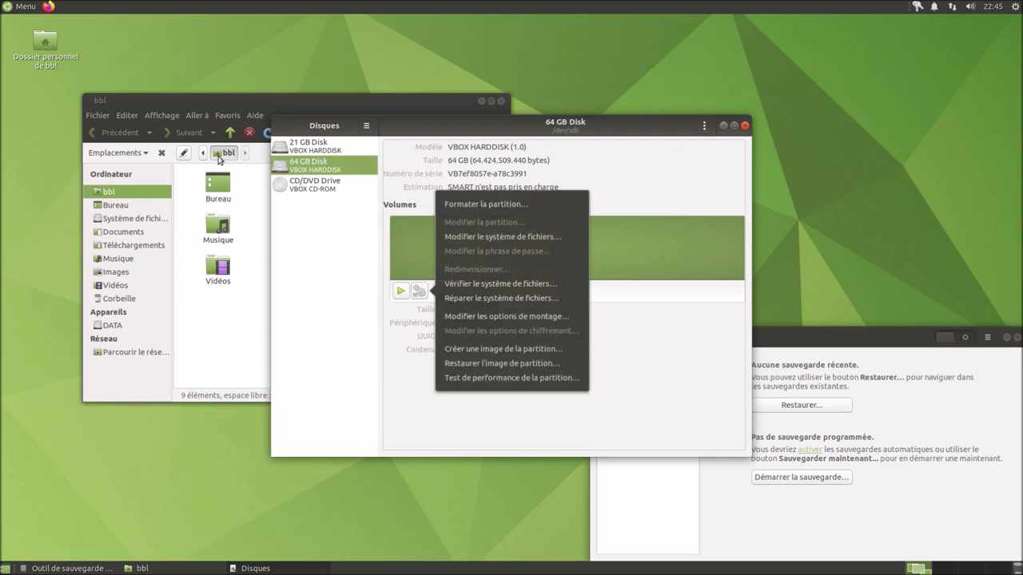
left_click(511, 317)
left_click(542, 187)
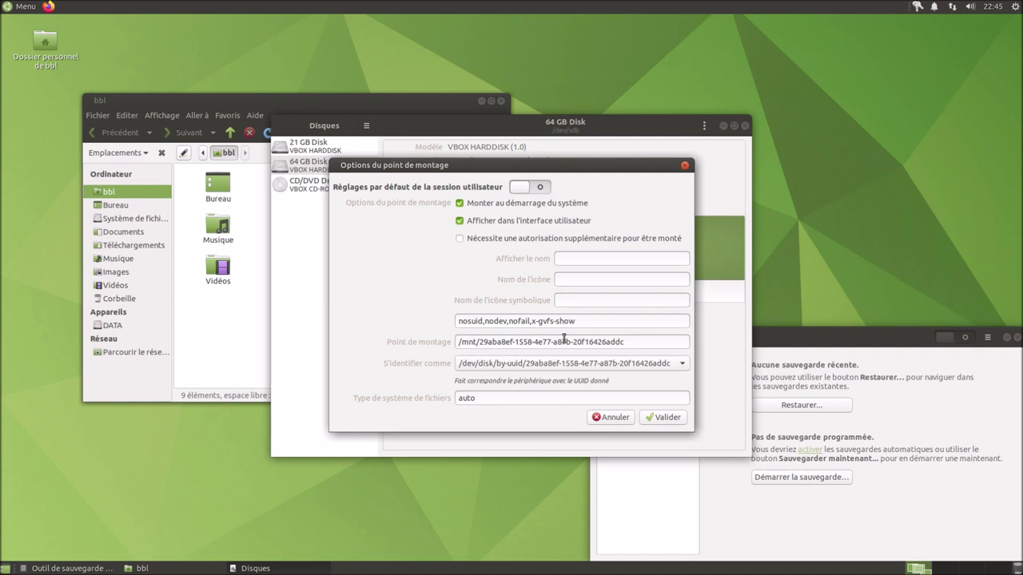
left_click_drag(638, 342, 413, 342)
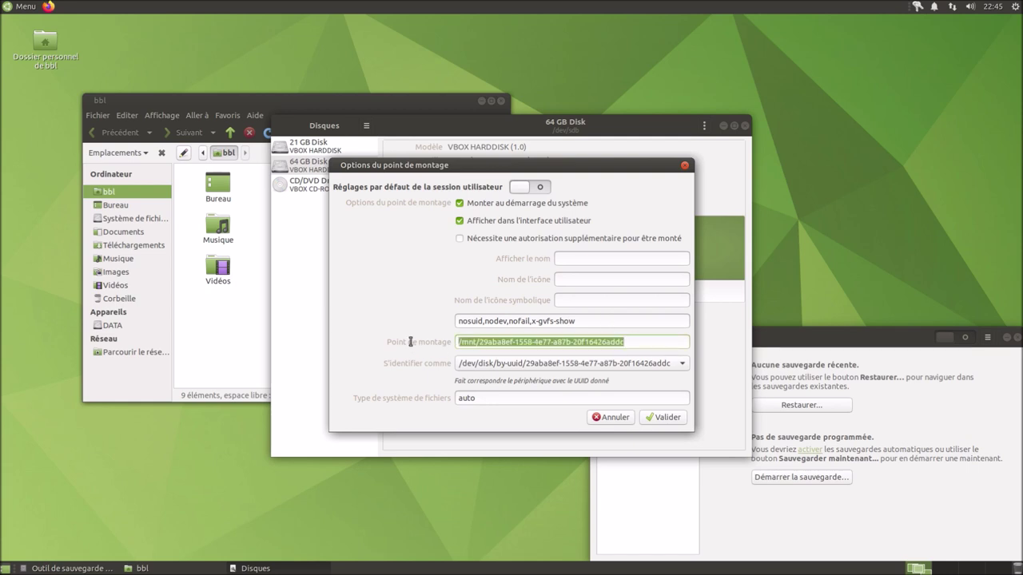
type("/home/bbl/DATA")
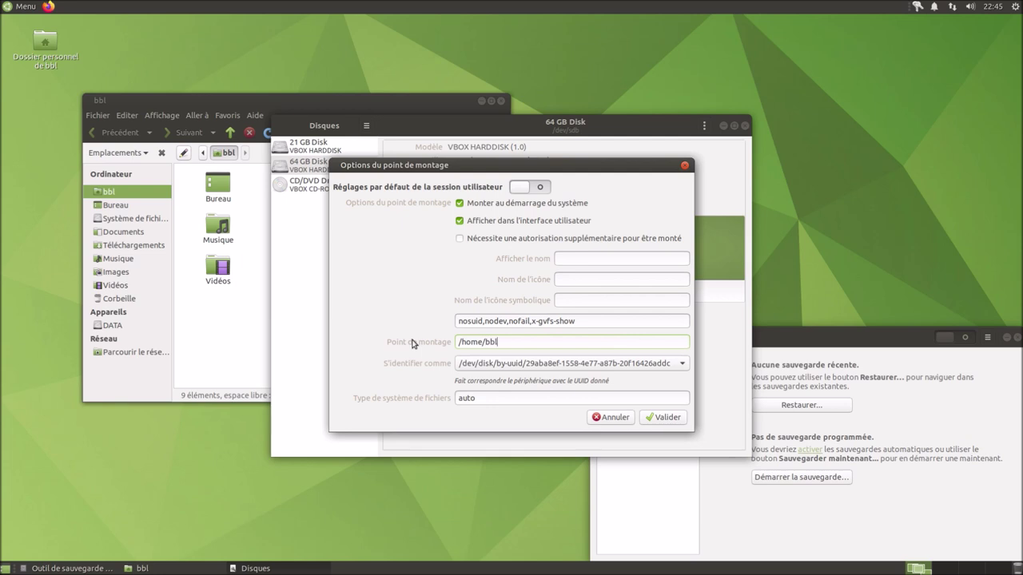
left_click(649, 420)
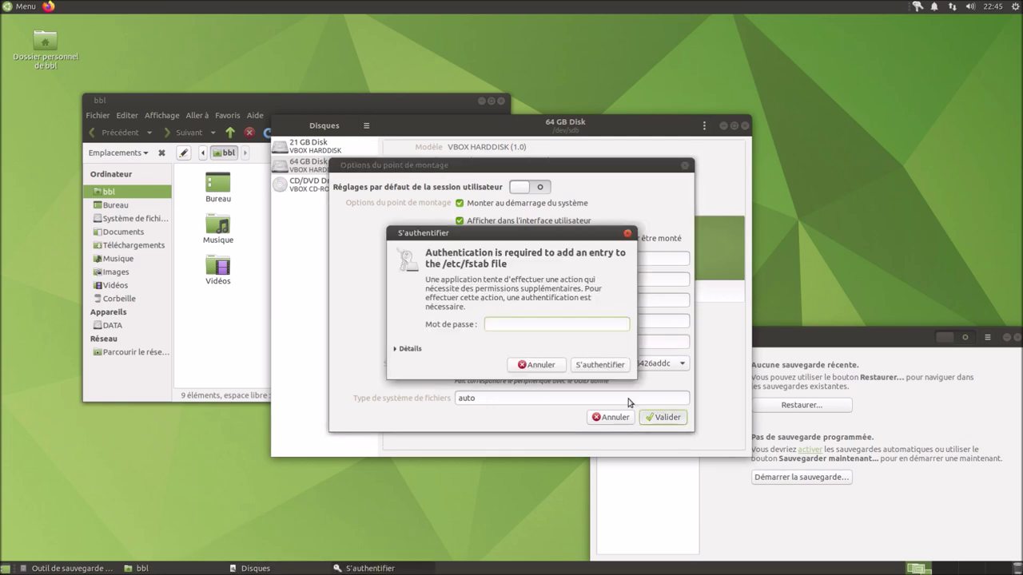
key("Return")
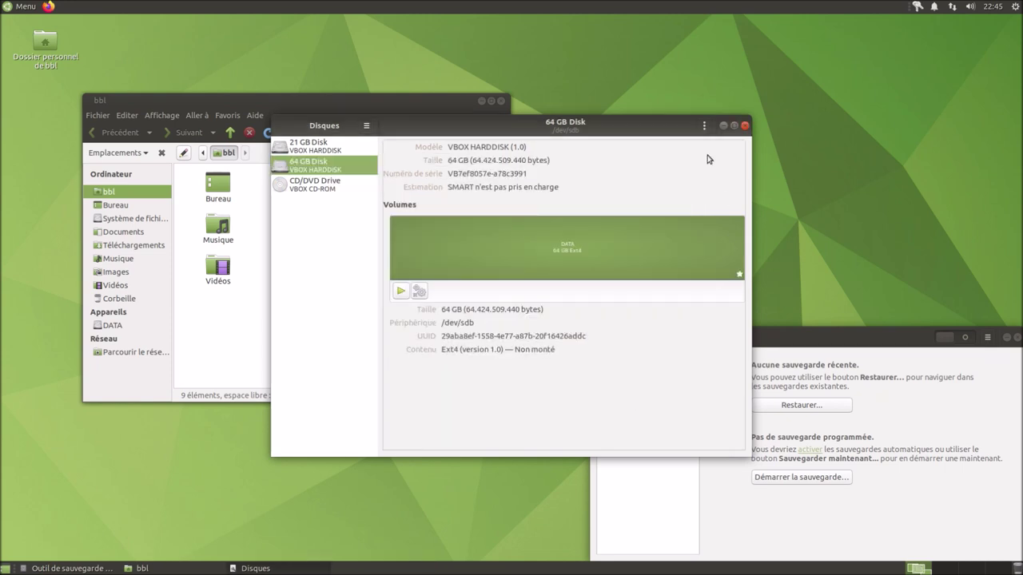
left_click(744, 126)
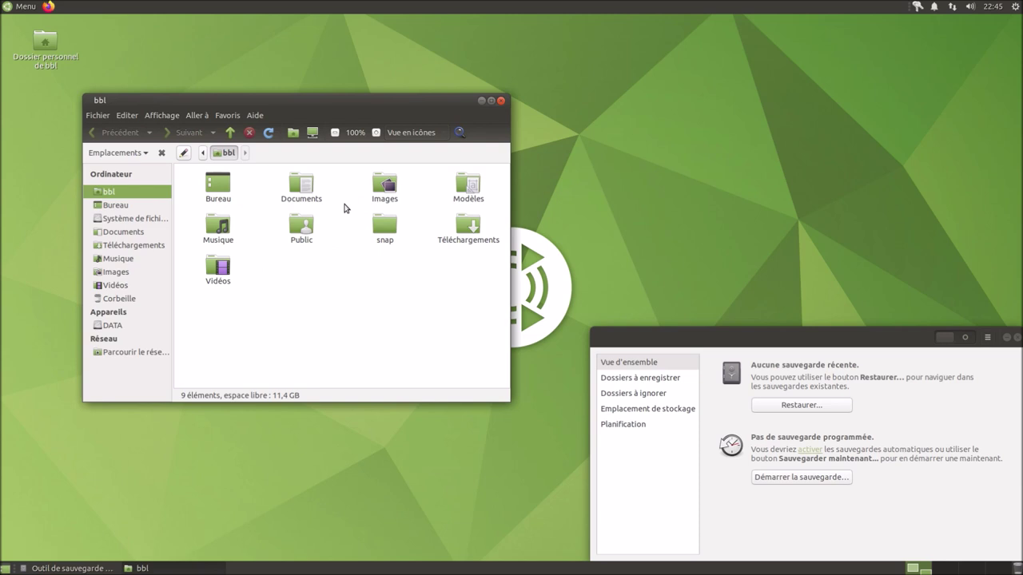
- Mount the DATA volume by opening it in the file manager and check its folder inside the home directory
left_click(112, 326)
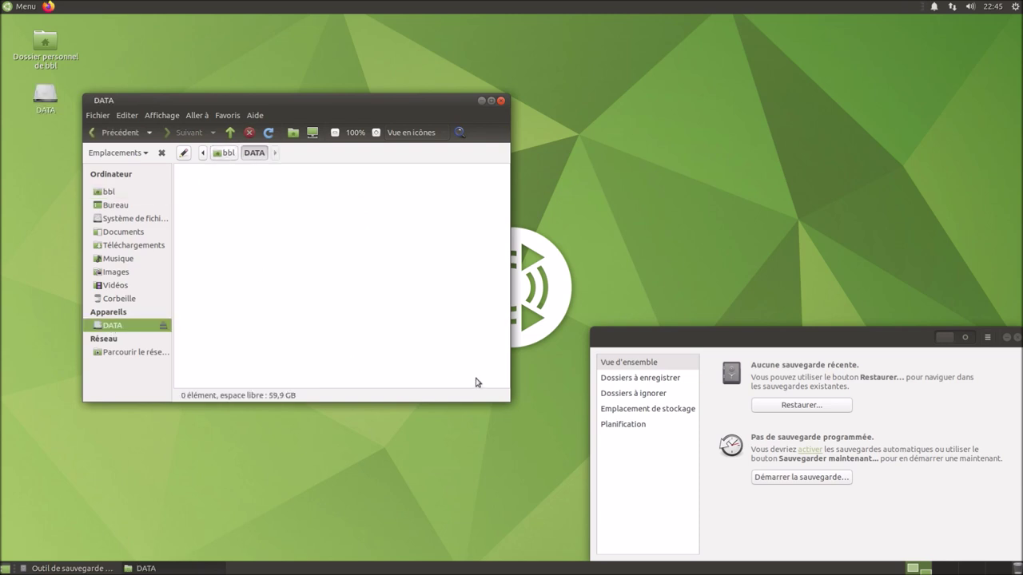
left_click(122, 195)
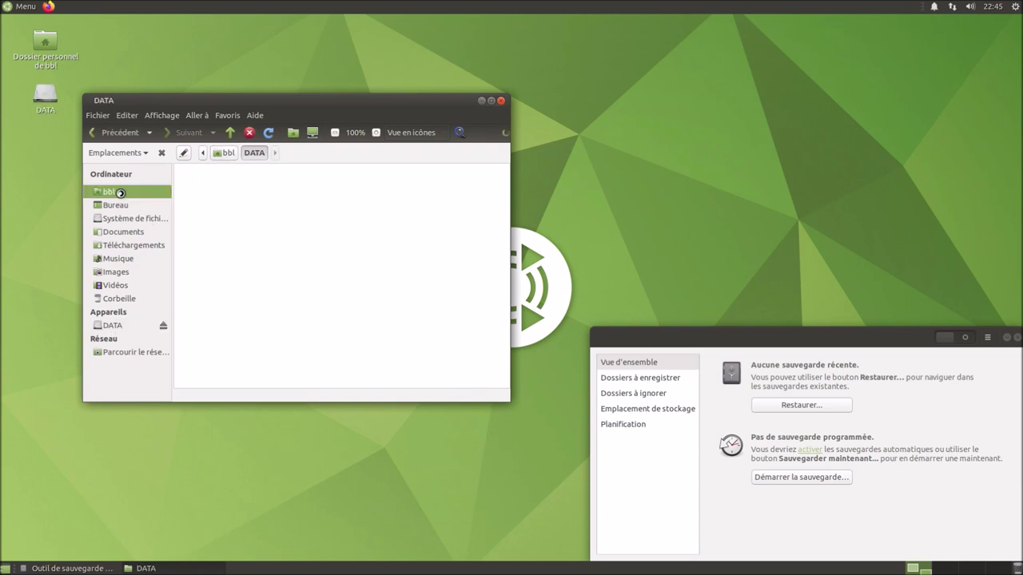
double_click(305, 193)
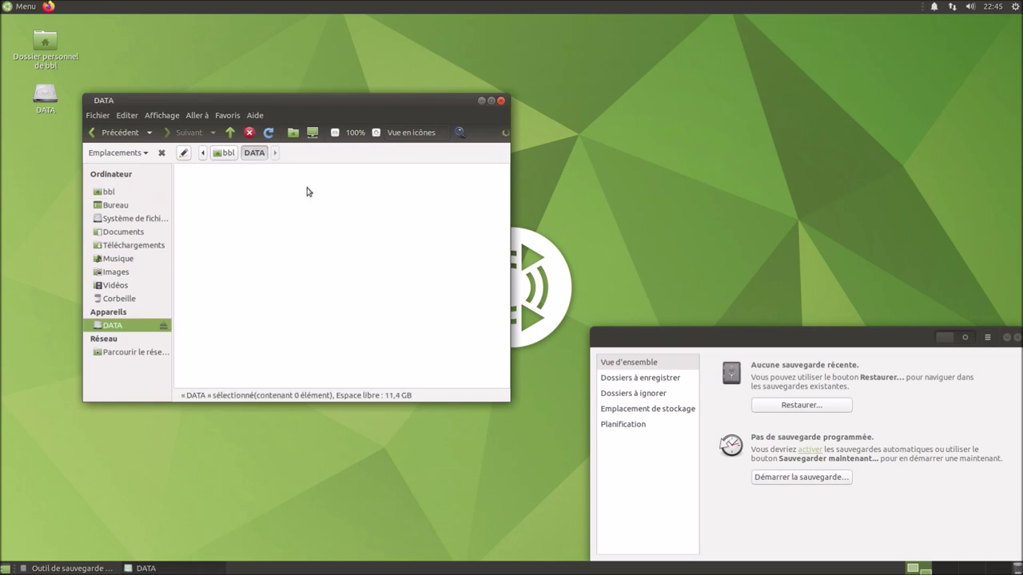
right_click(306, 194)
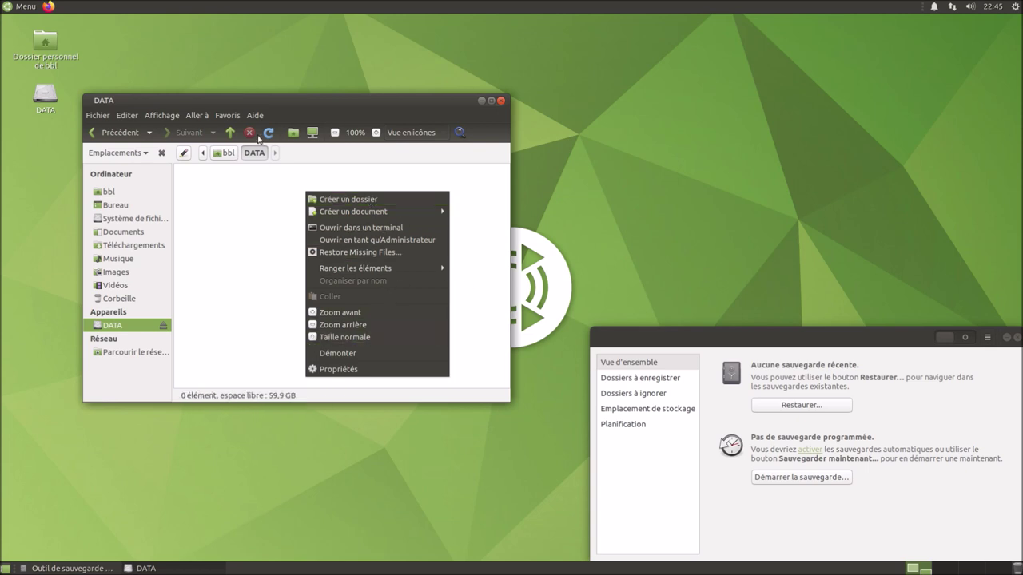
left_click(125, 199)
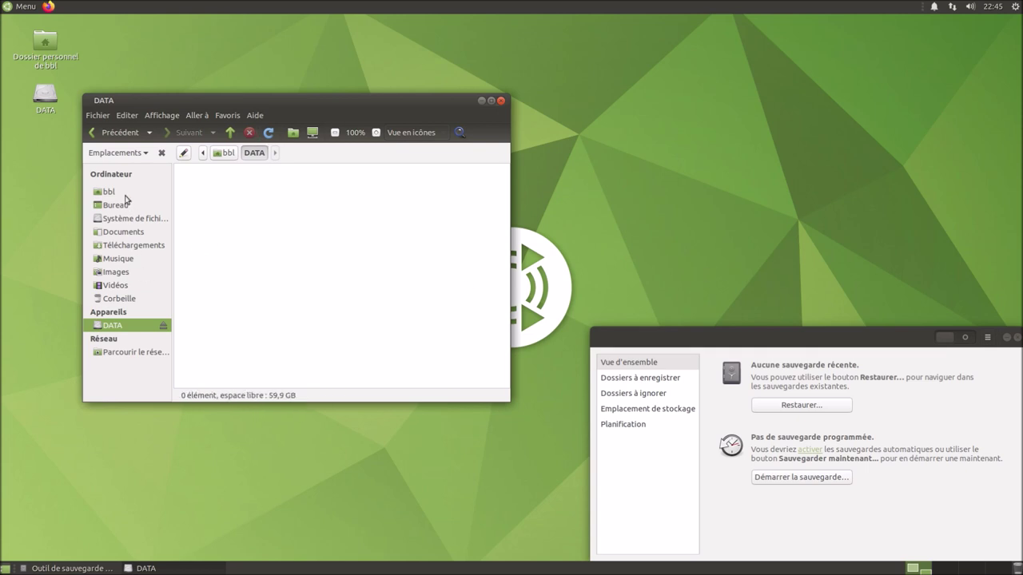
left_click(116, 192)
left_click(376, 327)
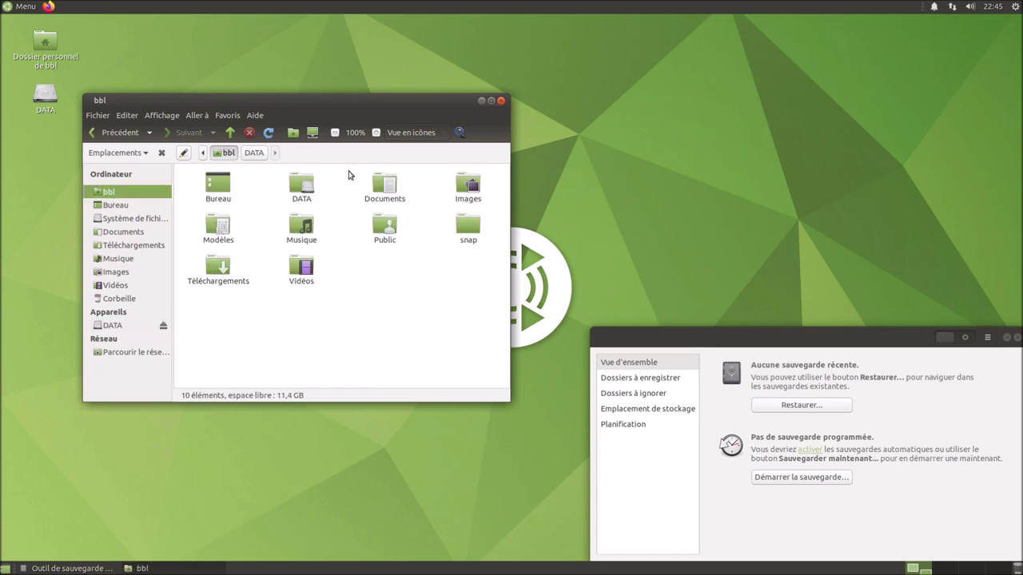
- Search the applications for "ter" and open a MATE terminal
left_click(30, 9)
type("sauv")
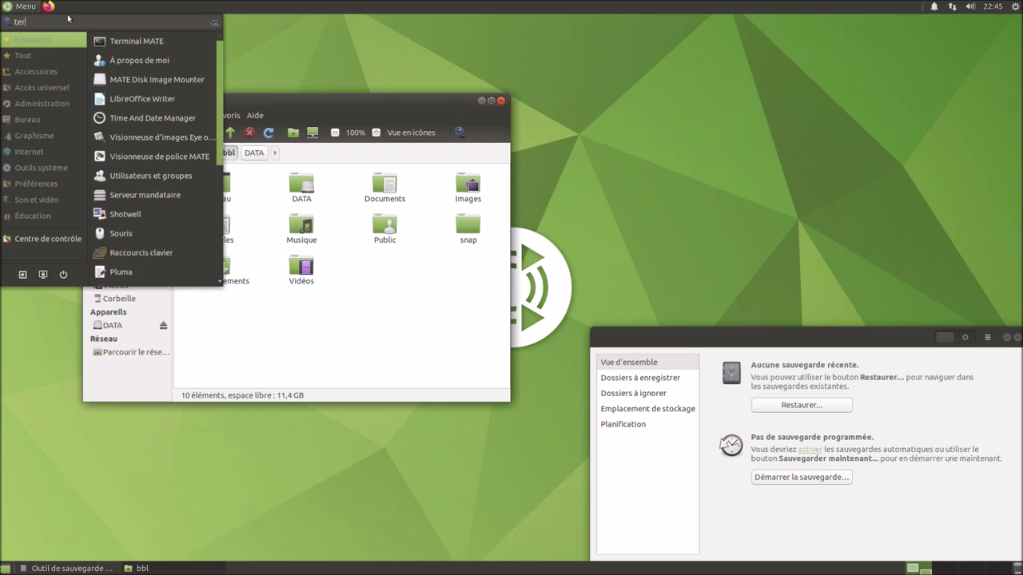
left_click(264, 56)
key("ctrl+alt+t")
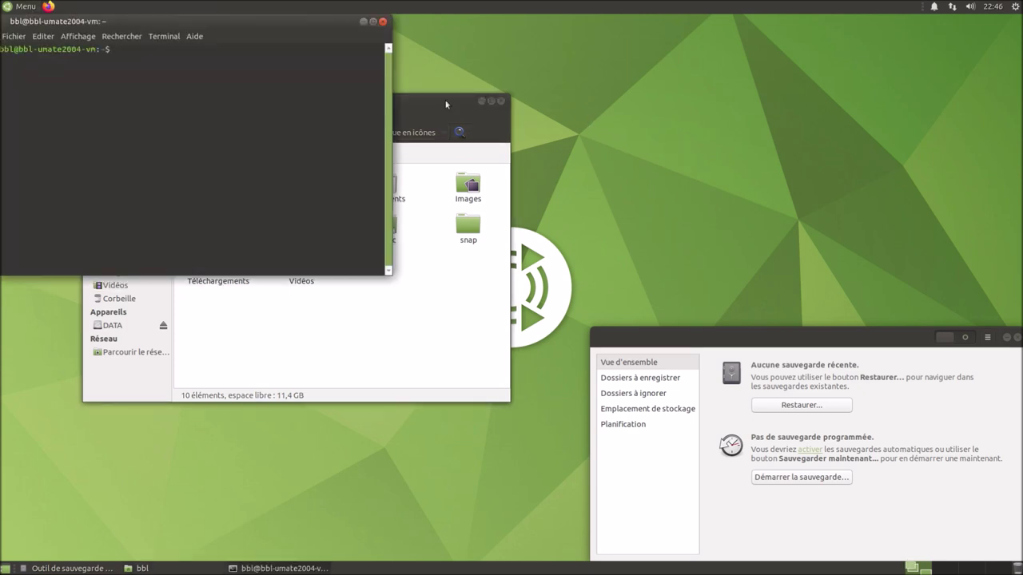
- Enlarge the terminal text by two zoom levels and move its window to the middle of the desktop
left_click(90, 36)
key("Down")
key("Down")
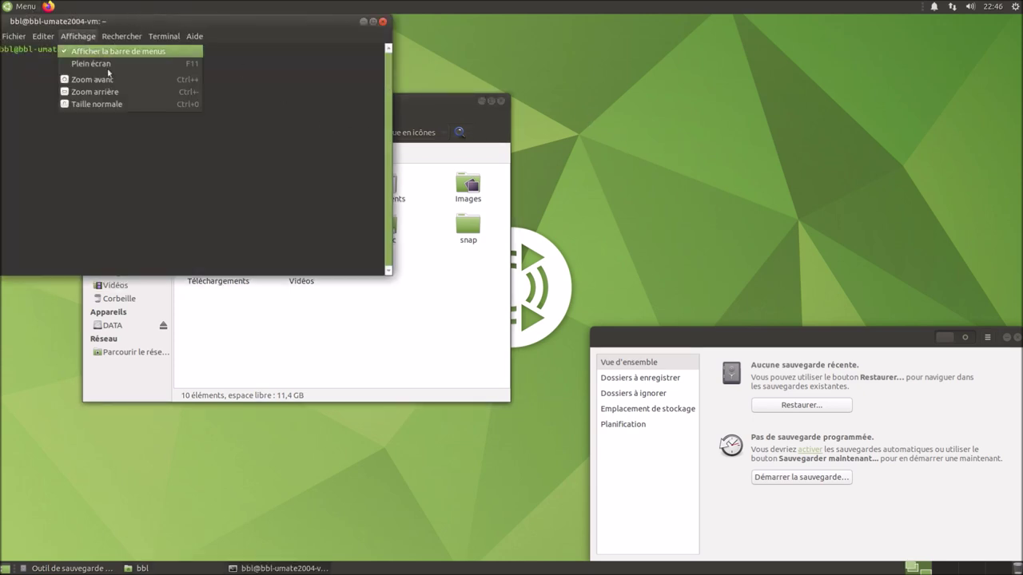
key("Return")
left_click(77, 36)
key("Down")
key("Down")
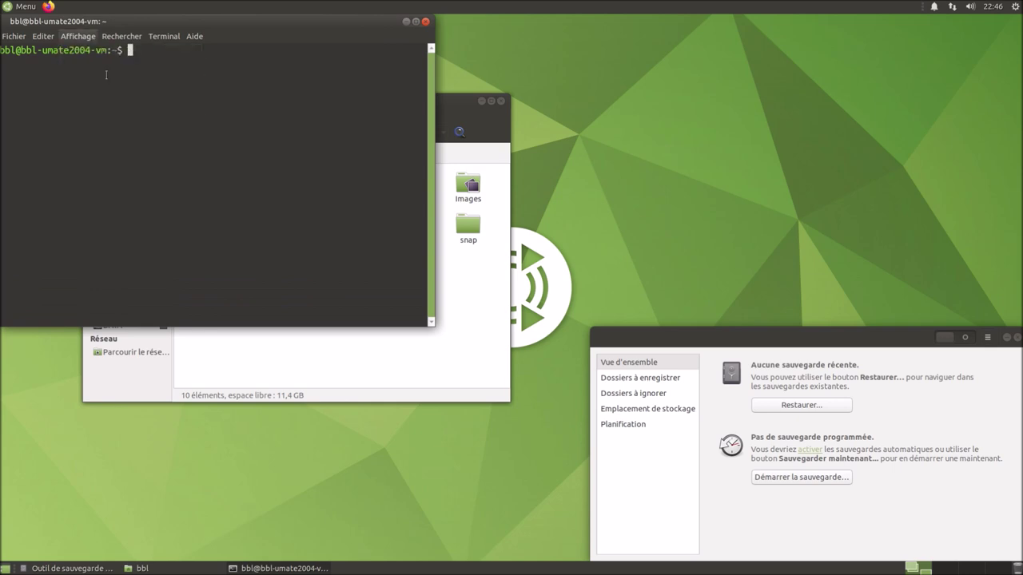
key("Return")
left_click_drag(355, 45, 617, 113)
- Refresh the package lists with "sudo apt update", authenticating with the account password
type("sudo apt updata")
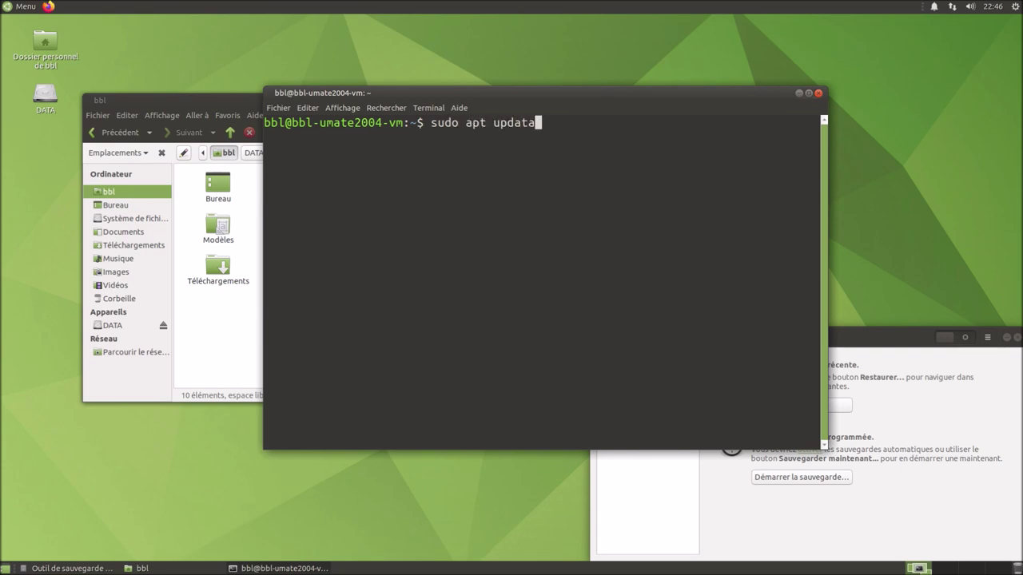
key("Return")
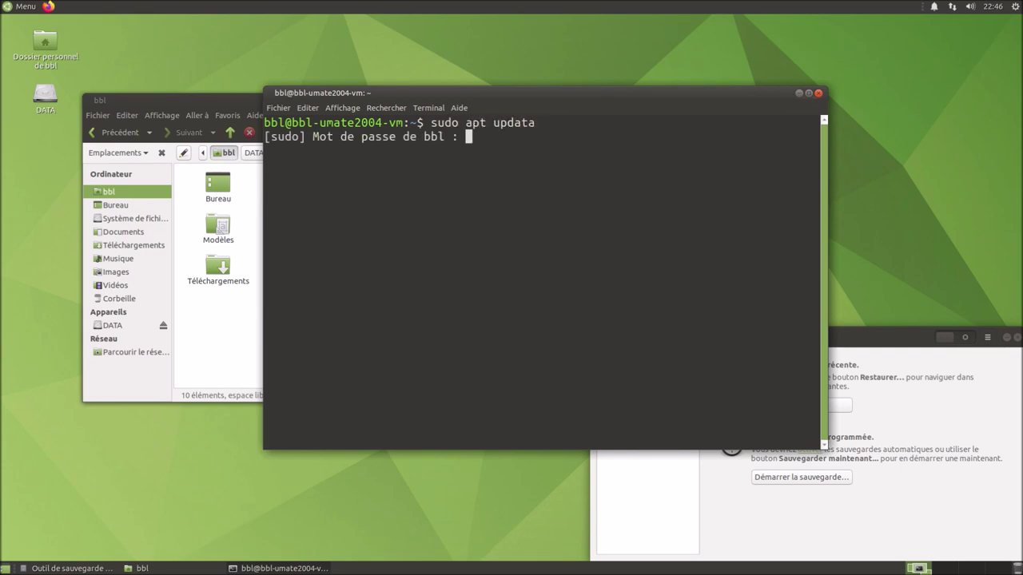
key("Return")
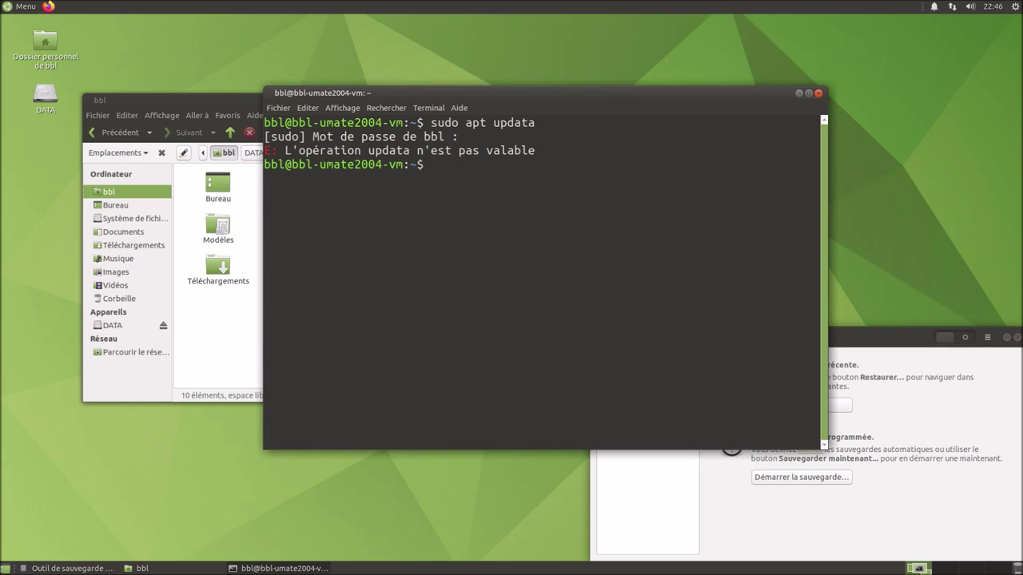
key("Up")
key("Left")
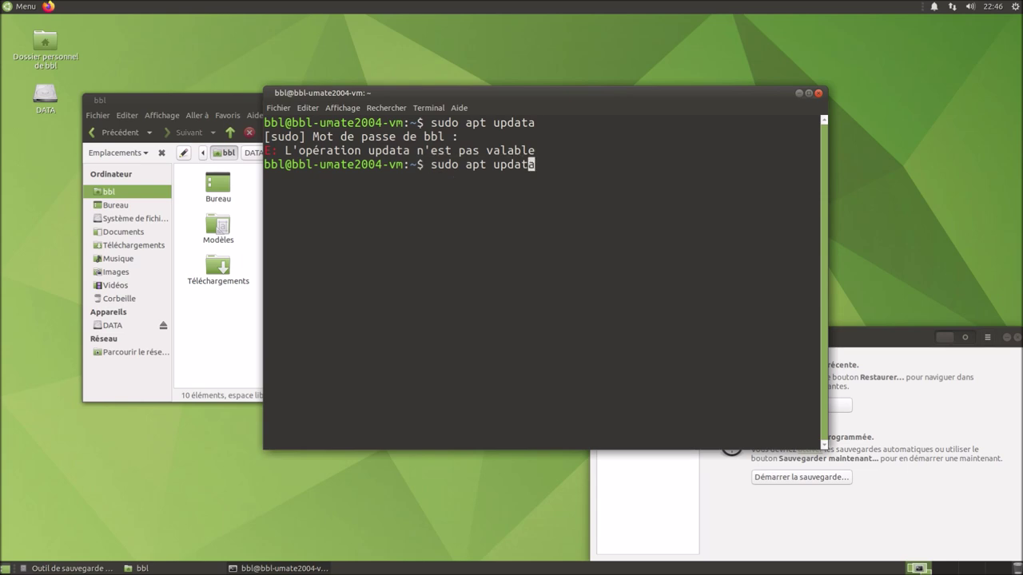
key("Right")
key("BackSpace")
type("e")
key("Return")
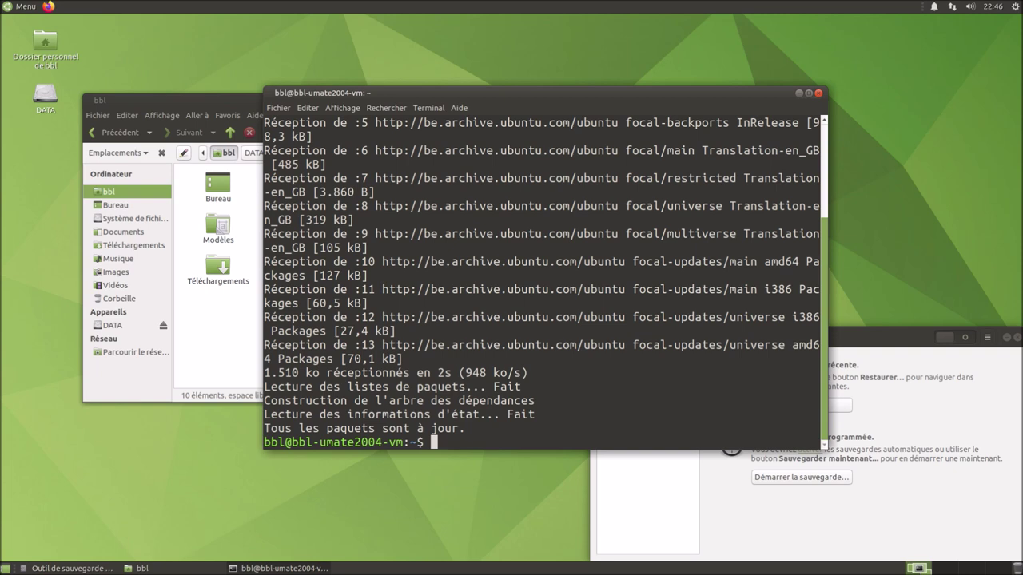
- Search the package lists for Timeshift with "apt search timeshift"
type("apt search")
type("-n ")
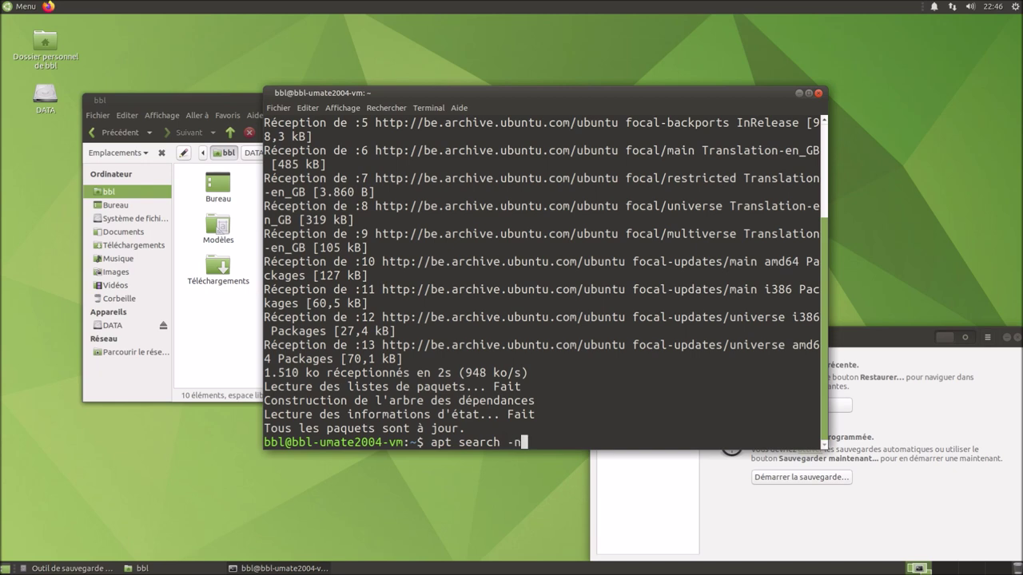
type("timeshift")
key("BackSpace")
key("BackSpace")
key("BackSpace")
key("BackSpace")
key("BackSpace")
key("BackSpace")
key("BackSpace")
key("BackSpace")
key("BackSpace")
key("BackSpace")
key("BackSpace")
key("BackSpace")
type("timeshift")
key("Return")
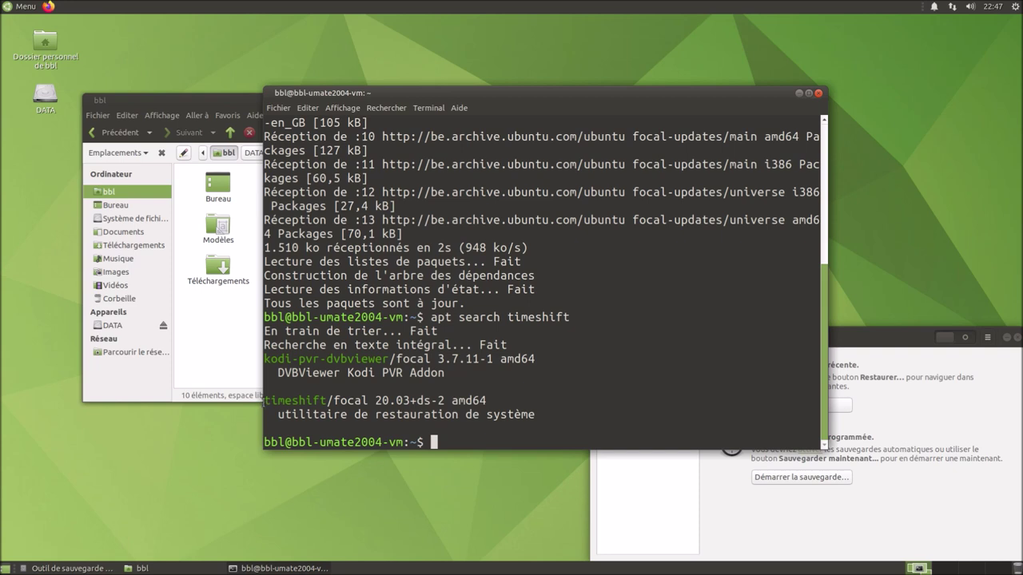
left_click_drag(264, 399, 321, 400)
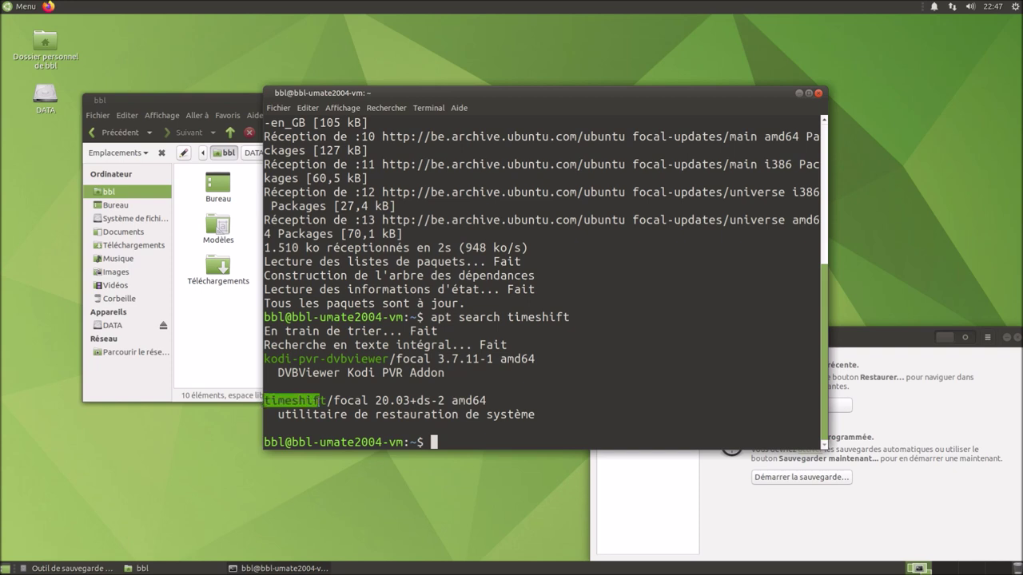
left_click(487, 441)
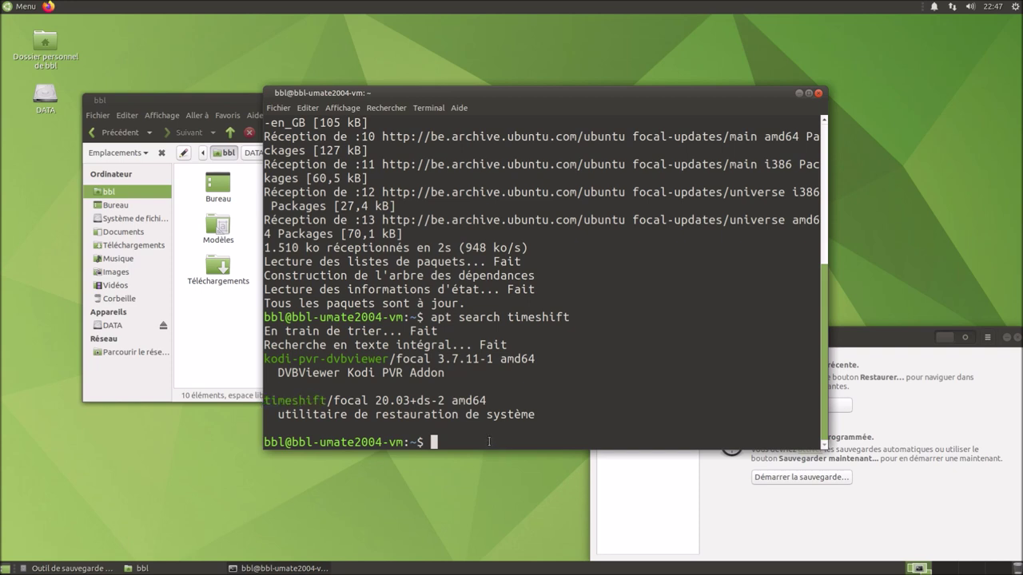
- Repeat the package search restricted to package names with "apt search -n timeshift"
key("Up")
key("Left")
key("Left")
key("Left")
key("Left")
key("Left")
key("Left")
key("Left")
key("Left")
key("Left")
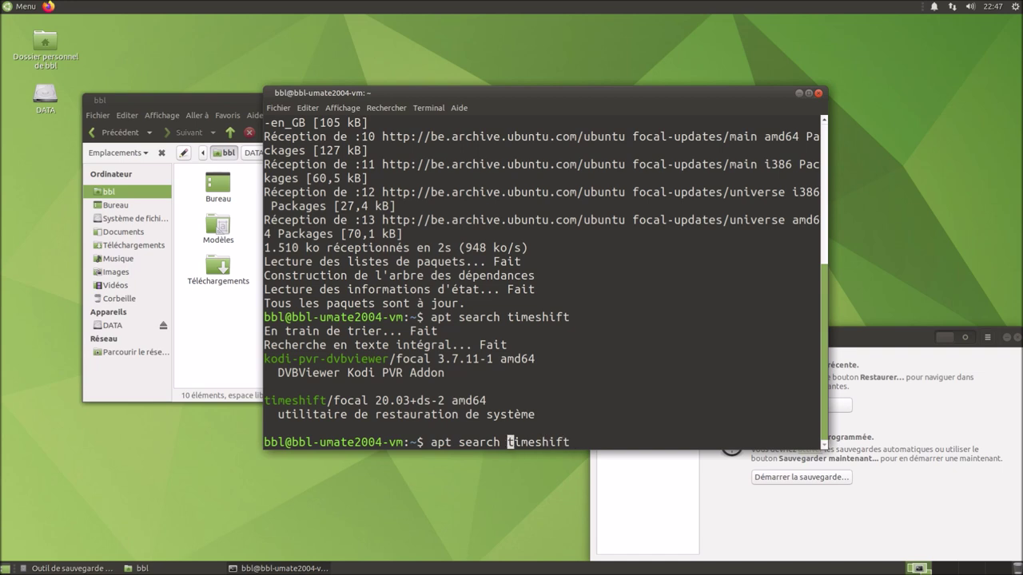
type("-n")
key("Return")
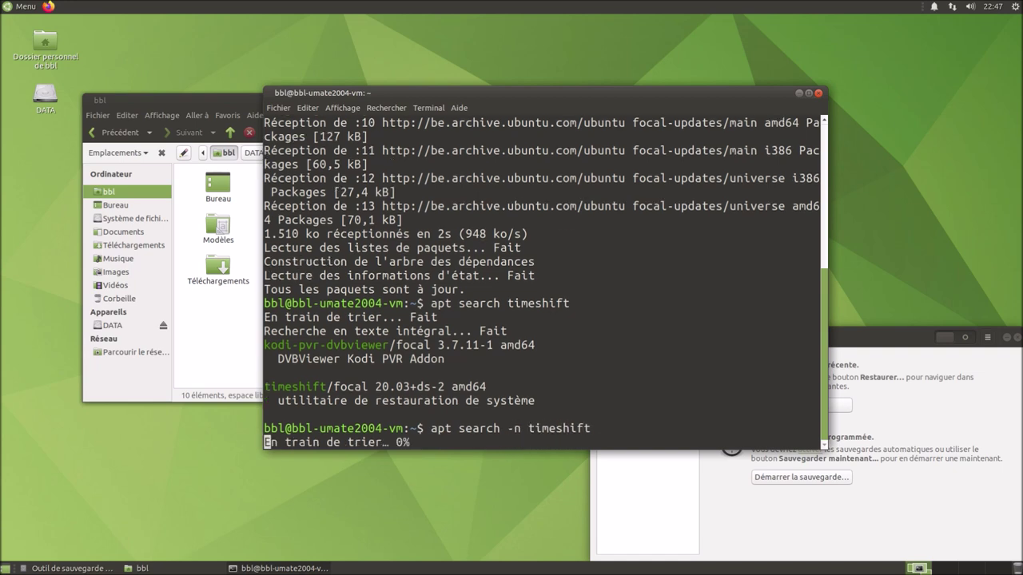
- Install Timeshift with "sudo apt install timeshift"
type("sudo ")
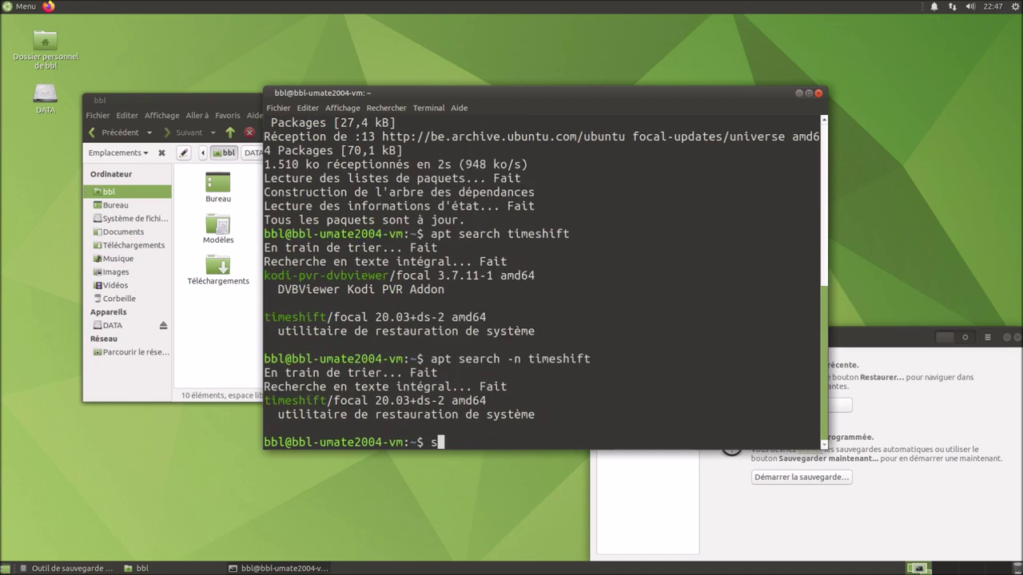
type("apt insta")
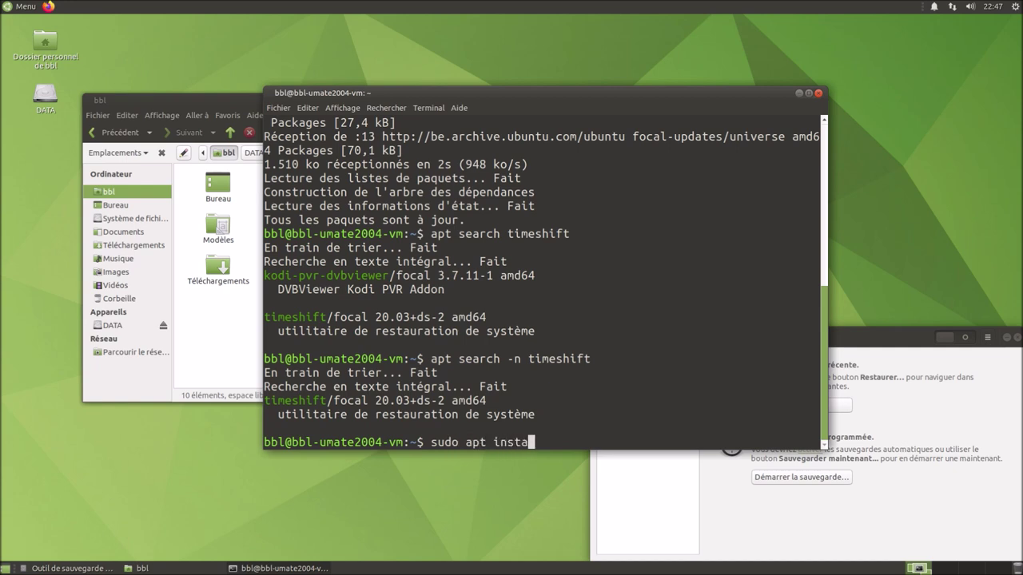
type("ll timeshift")
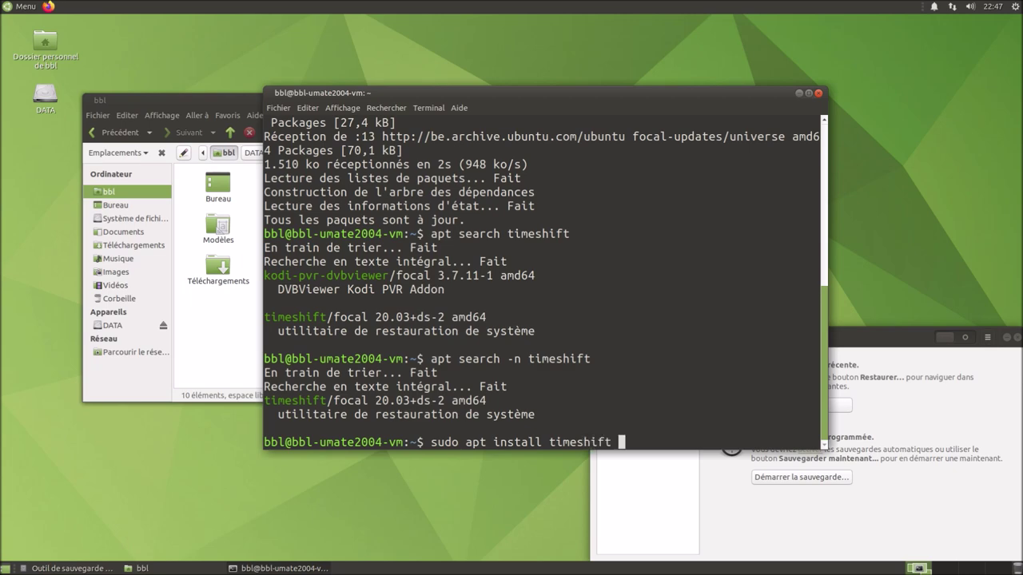
key("Return")
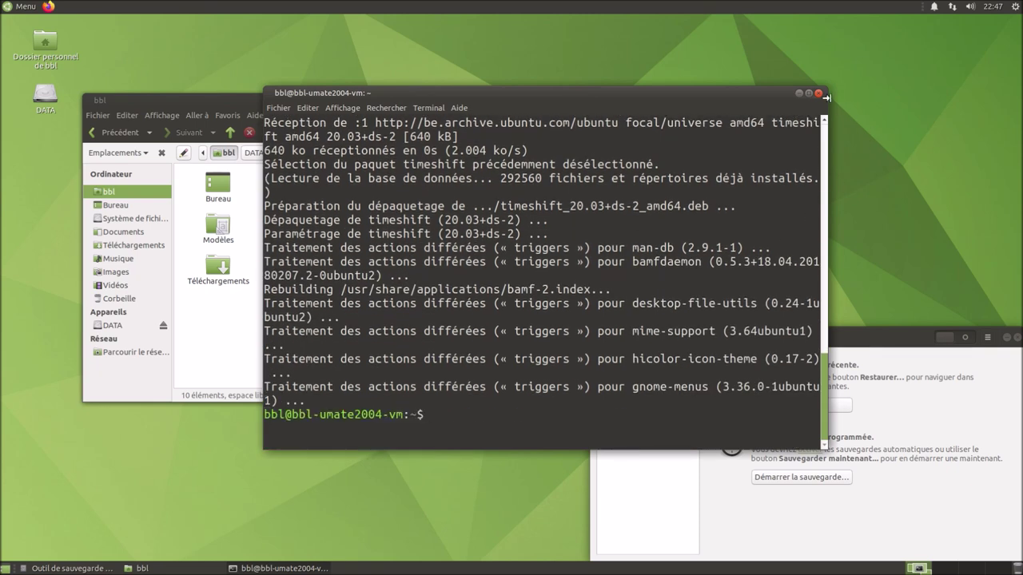
- Close the terminal and launch Timeshift by searching the applications for "ti", authenticating with the account password
left_click(818, 94)
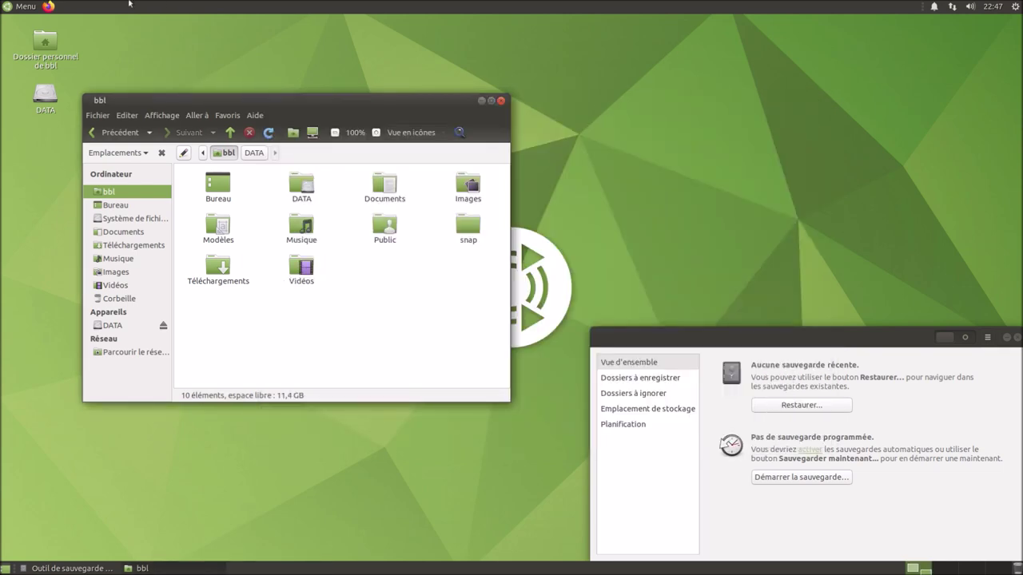
left_click(21, 6)
type("ti")
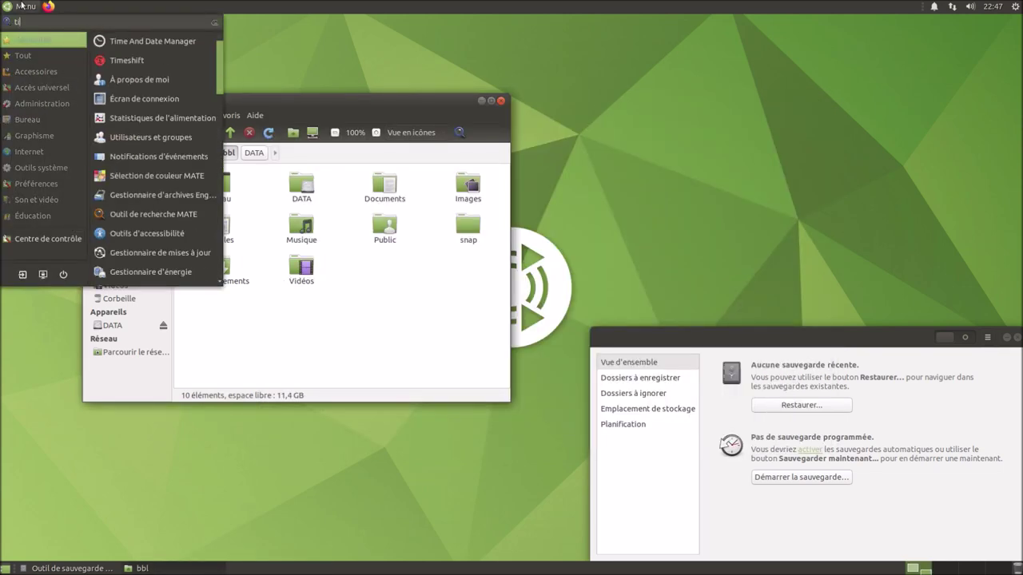
left_click(161, 61)
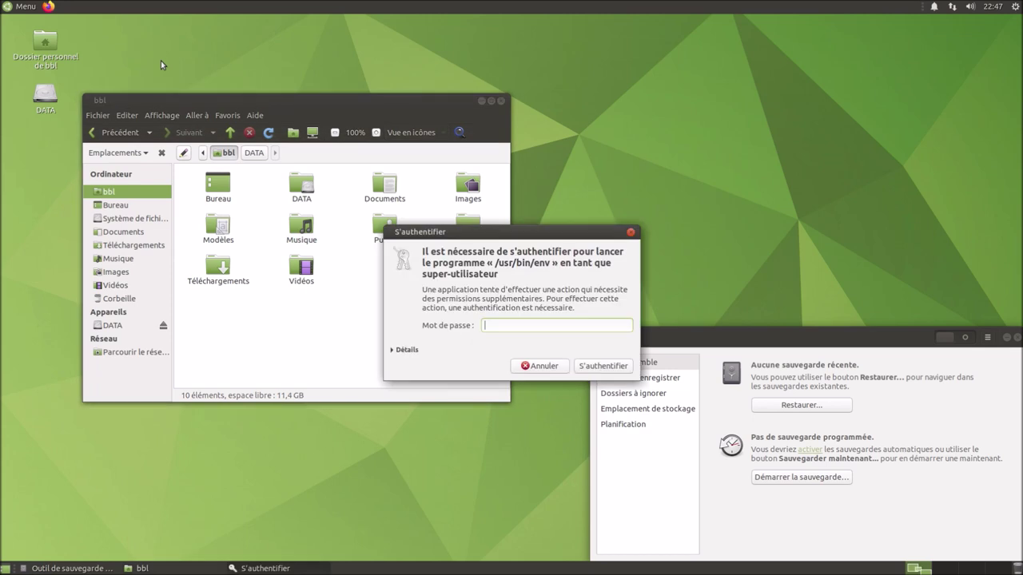
type("•••")
key("Return")
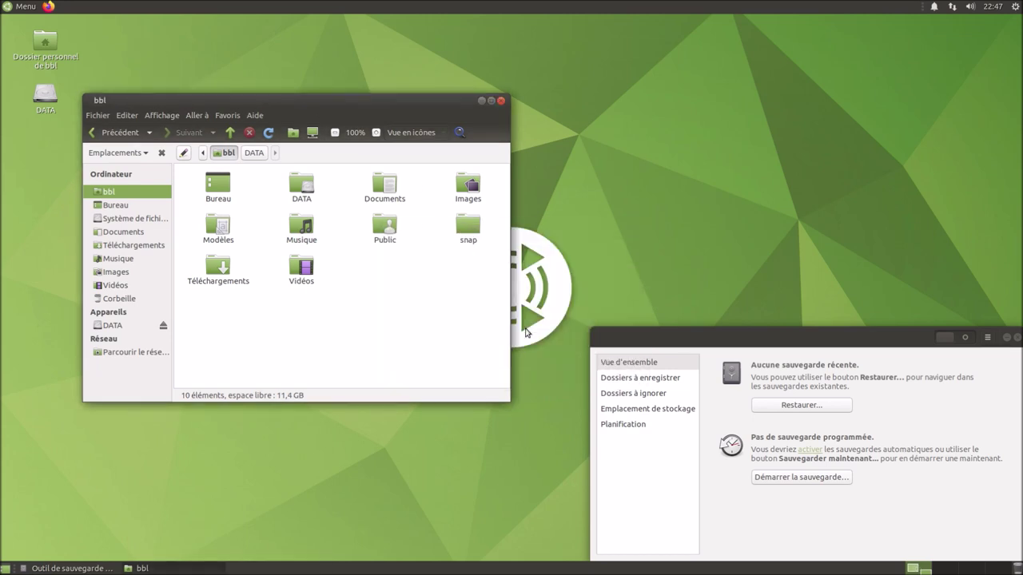
- Move the home folder window to the desktop's lower-left corner and accept RSYNC as the snapshot type in the setup wizard
left_click_drag(265, 106, 178, 266)
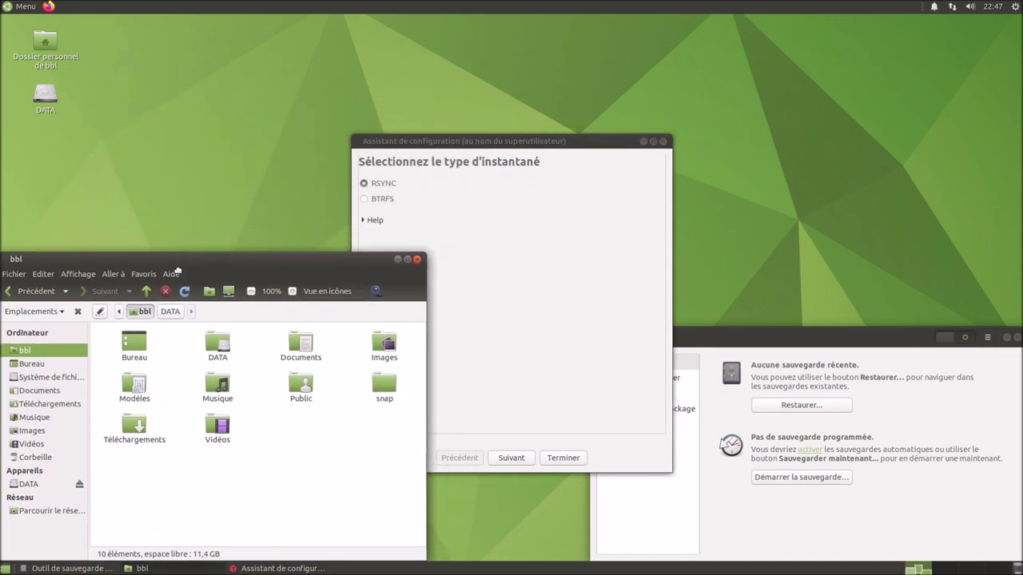
left_click(482, 146)
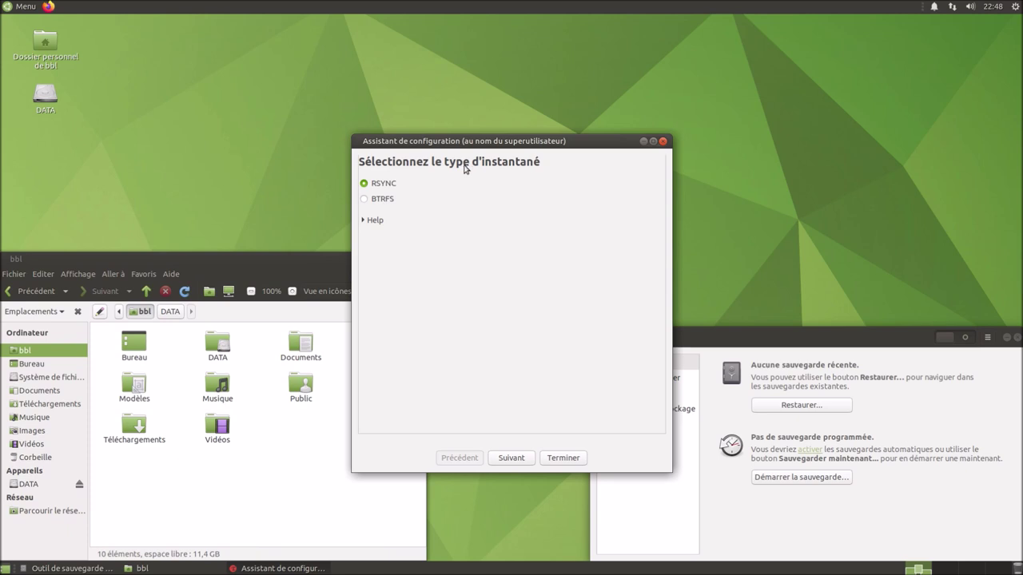
left_click(506, 462)
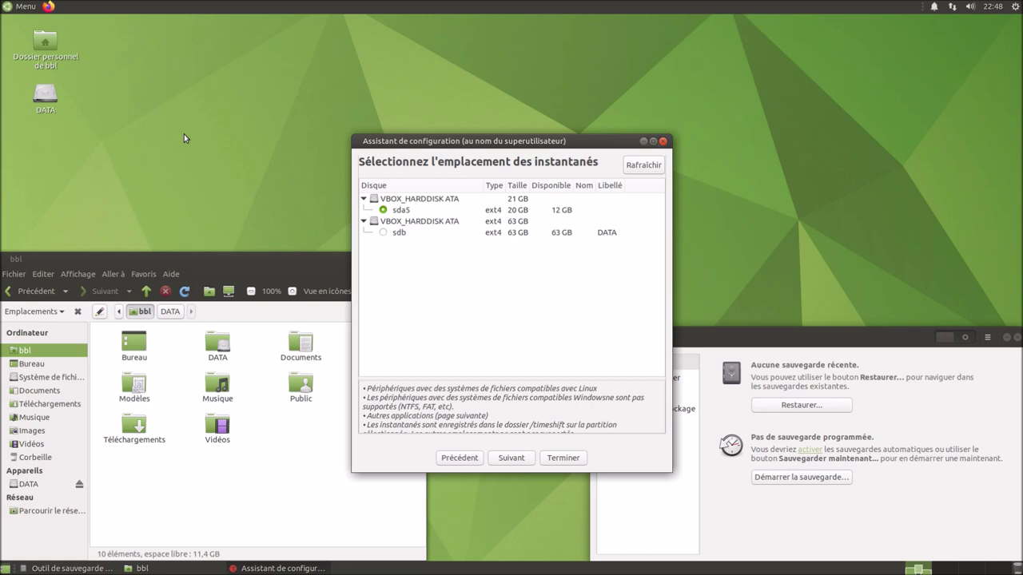
- Choose the sdb disk labelled DATA as the snapshot location
left_click(406, 234)
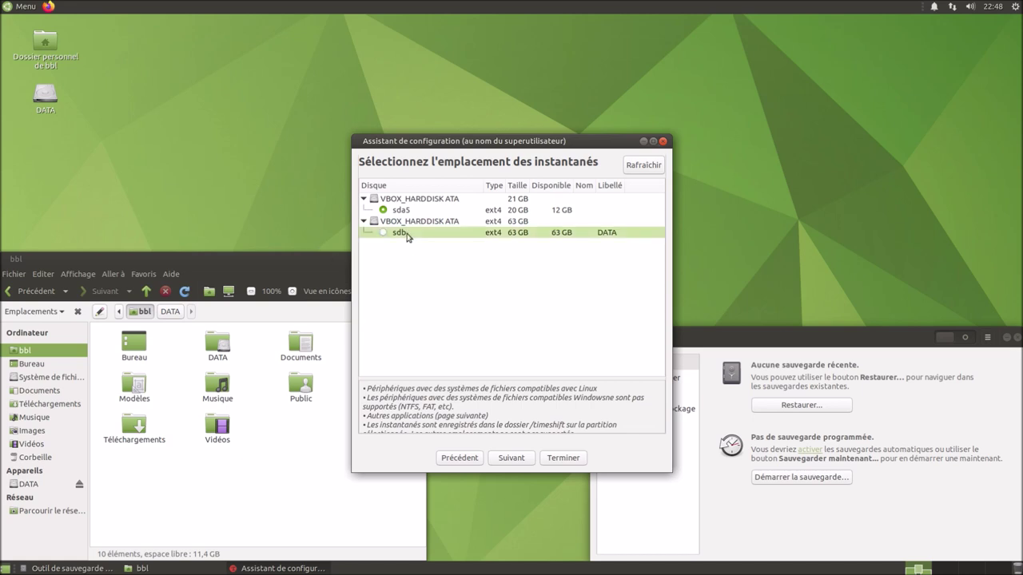
left_click(406, 234)
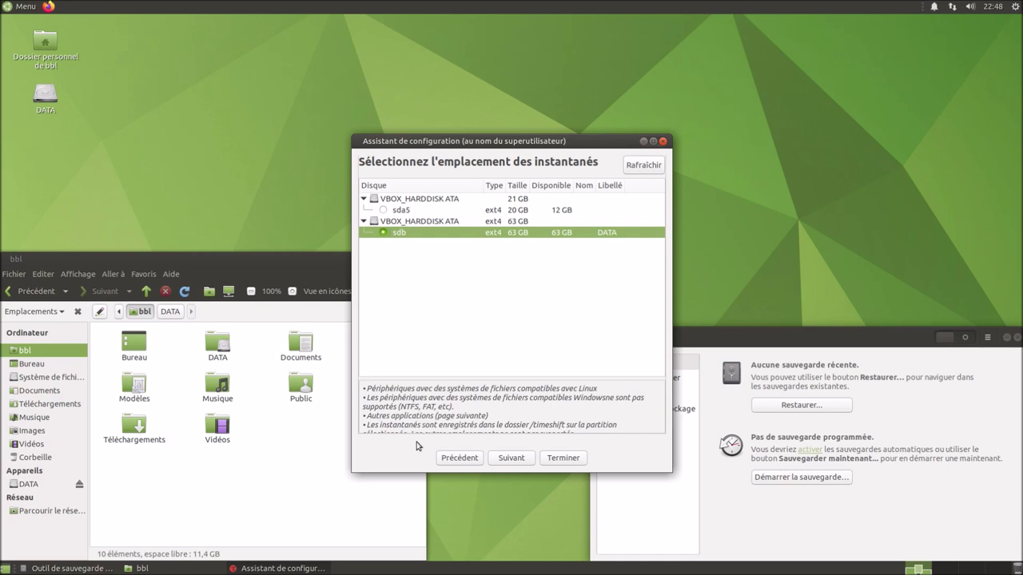
left_click(515, 461)
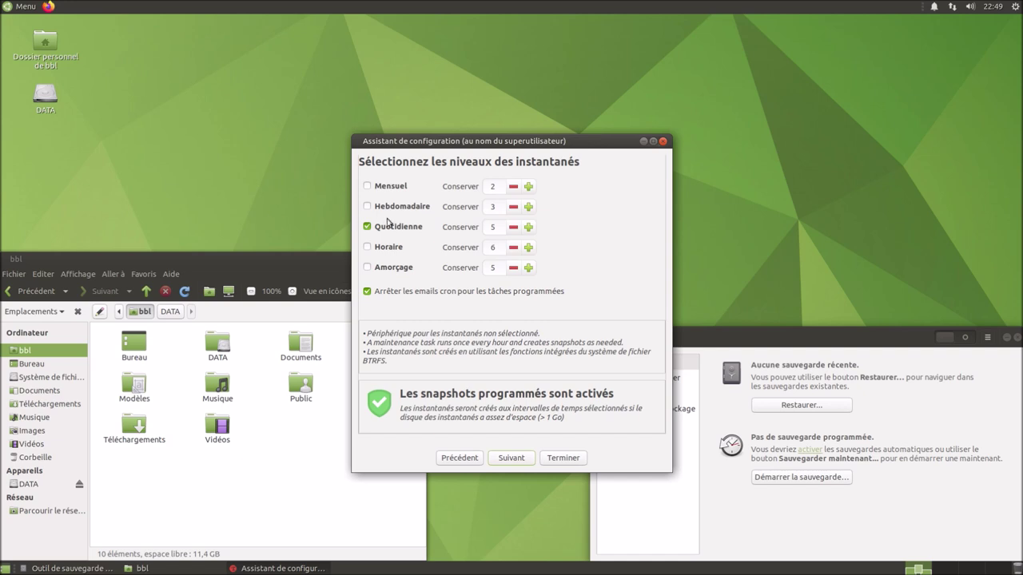
- Accept the daily schedule keeping 5 snapshots and the exclusion of all home folder files, and finish the setup wizard
left_click(517, 458)
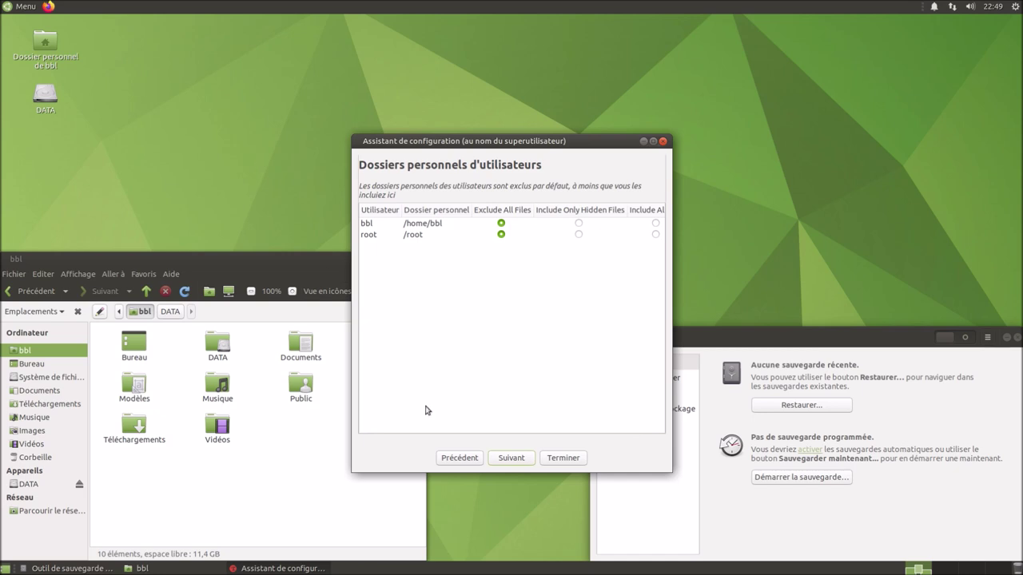
left_click(525, 460)
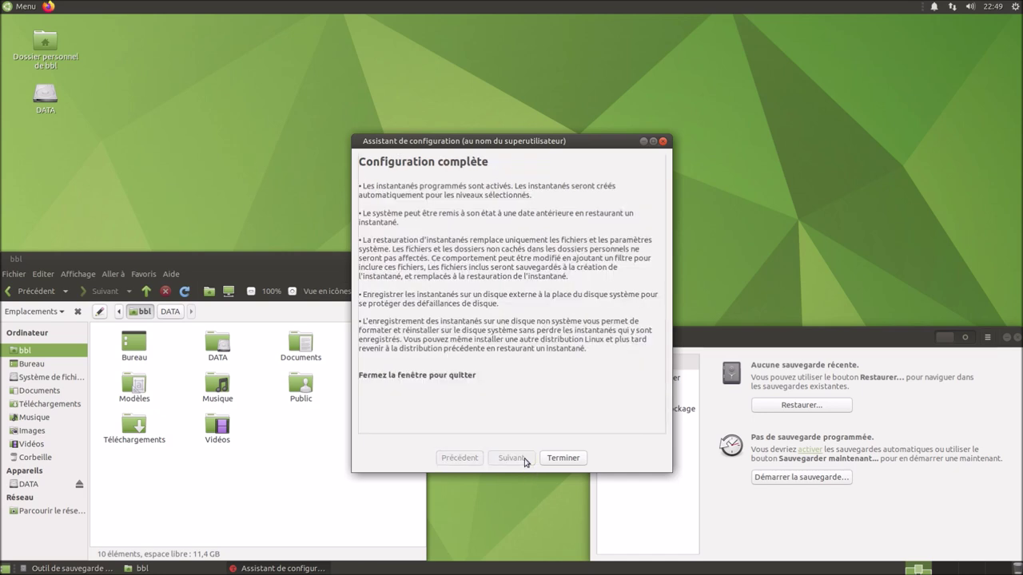
left_click(562, 458)
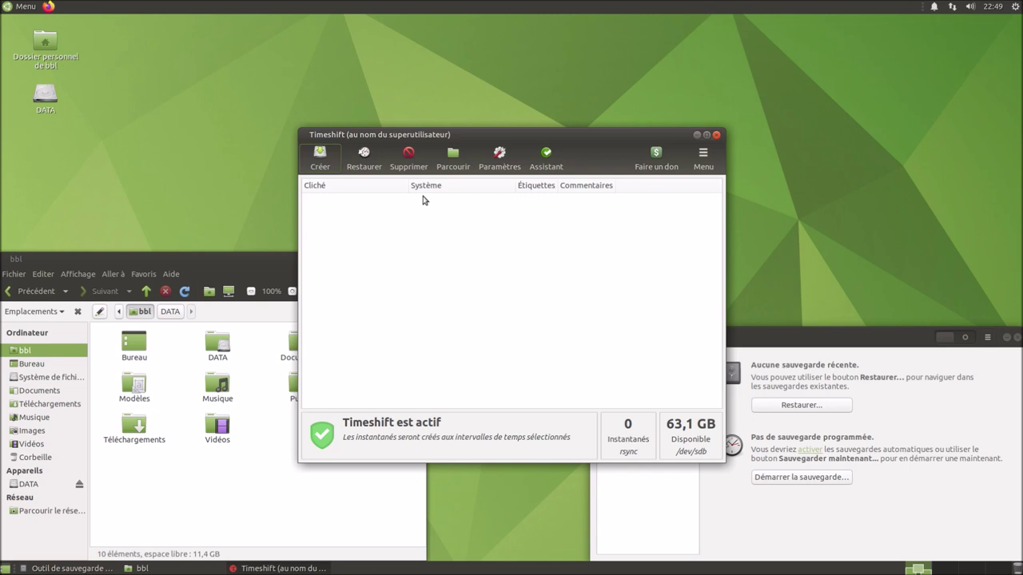
- Start creating a snapshot and arrange the Timeshift, snapshot progress and backup tool windows so they are all accessible
left_click(320, 155)
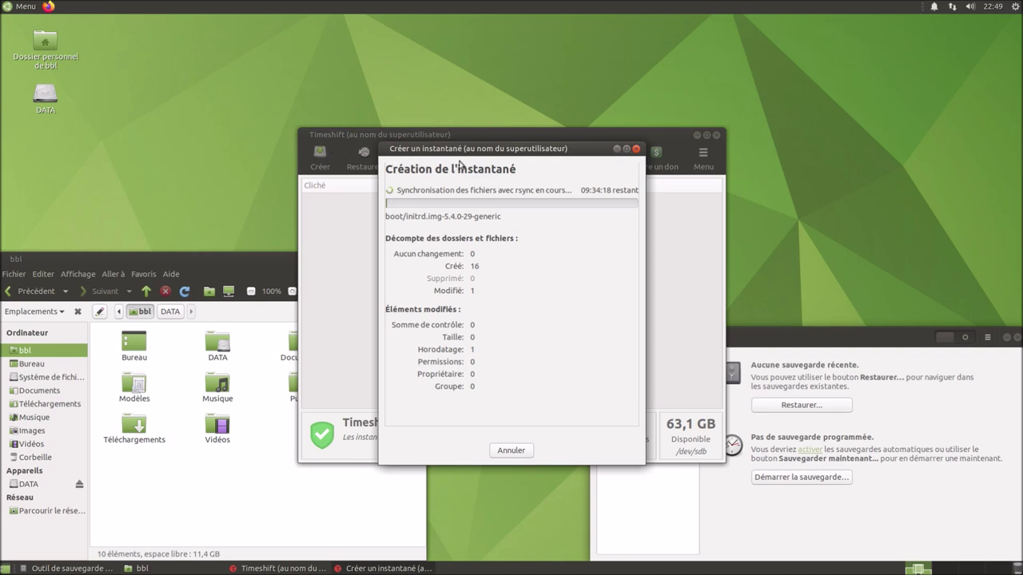
left_click_drag(475, 131, 138, 4)
left_click_drag(452, 154, 500, 27)
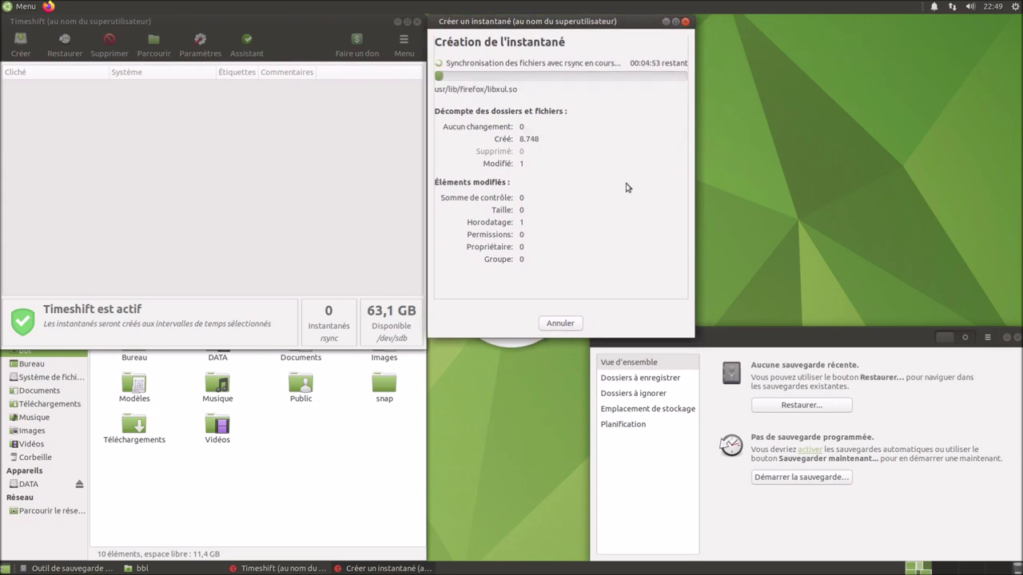
left_click(787, 345)
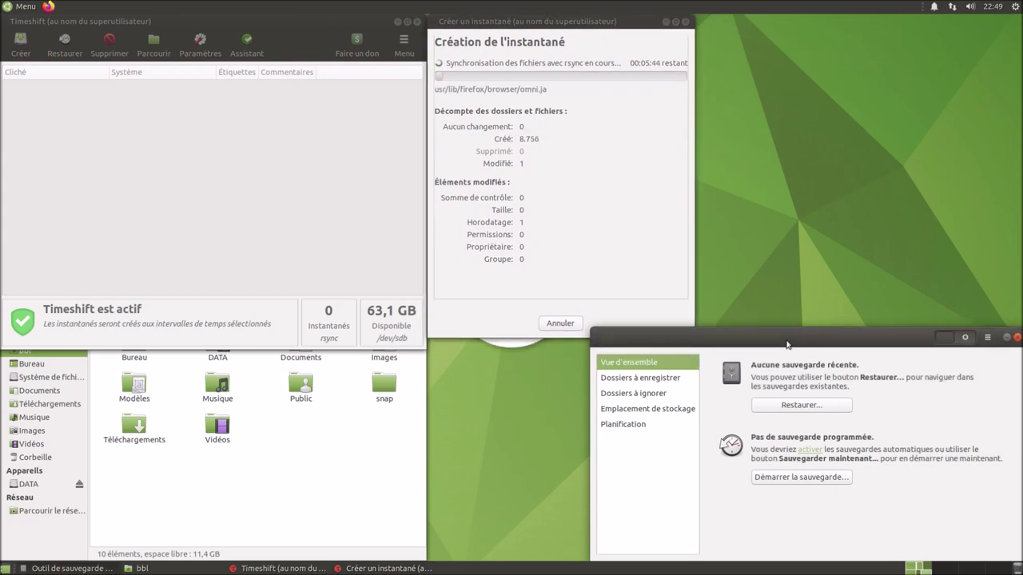
- Bring the file manager forward and open the DATA folder from the home folder
left_click(176, 484)
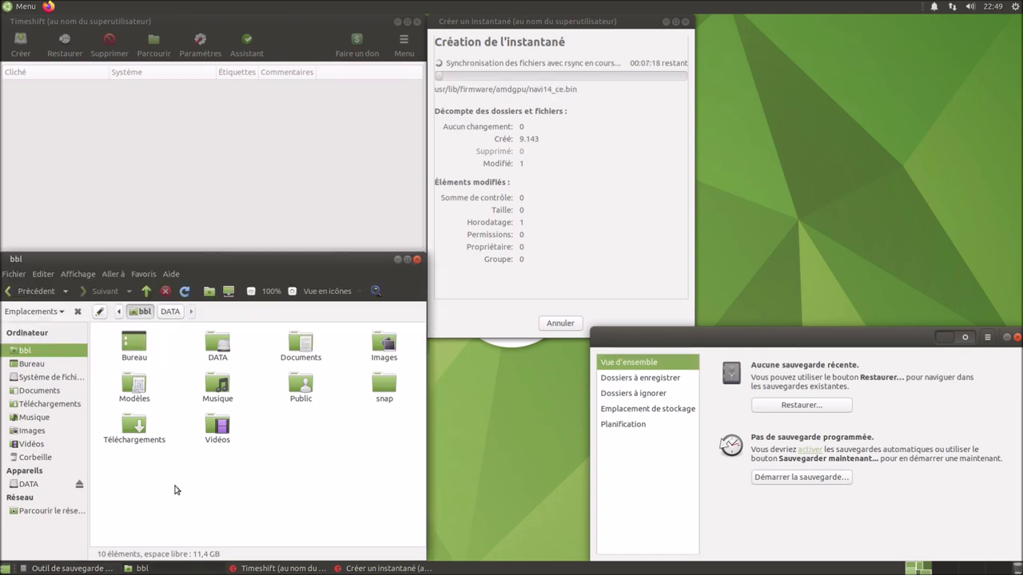
left_click(212, 345)
double_click(211, 346)
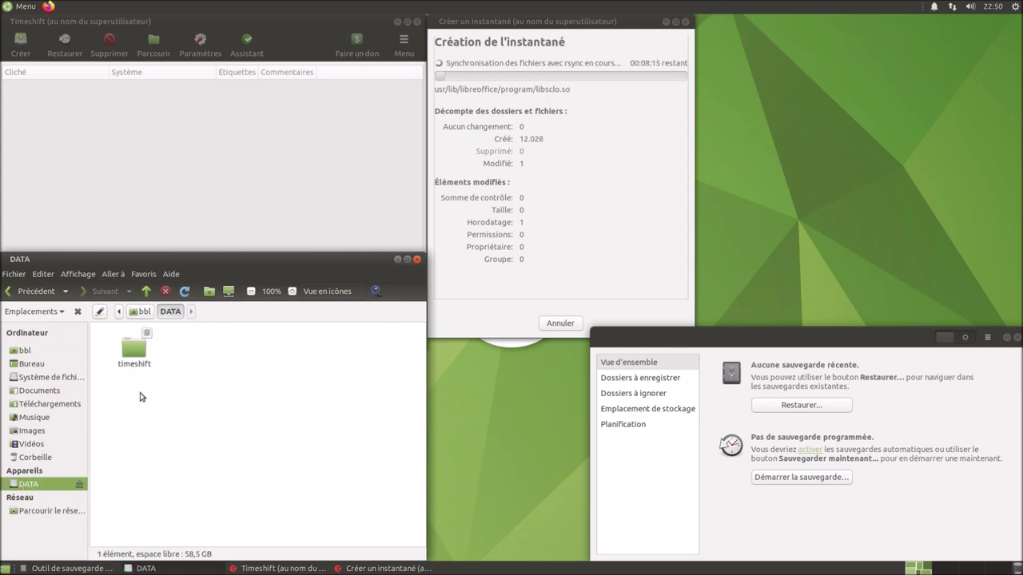
- Create a folder named "backup" on the DATA volume
right_click(260, 408)
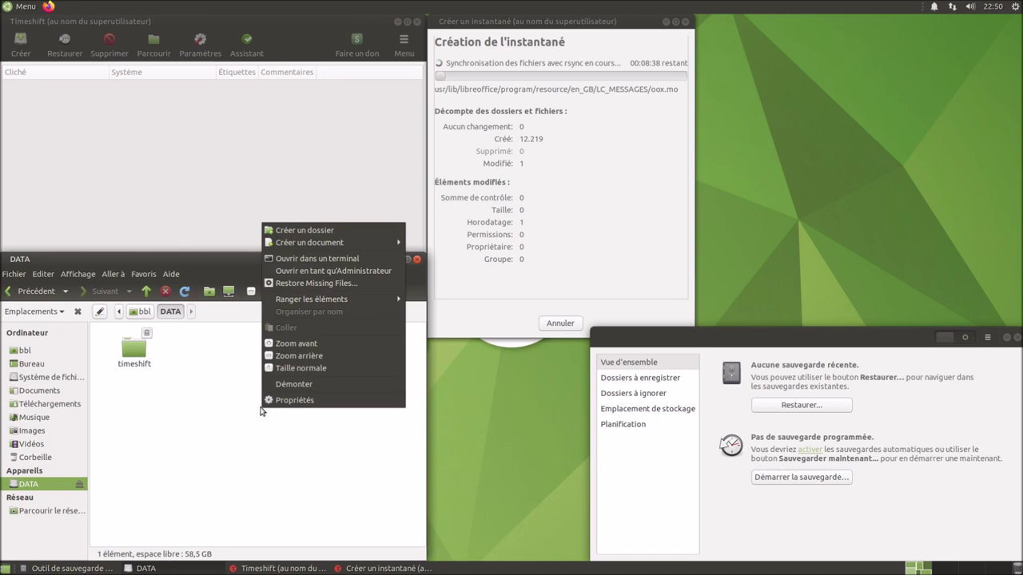
left_click(326, 233)
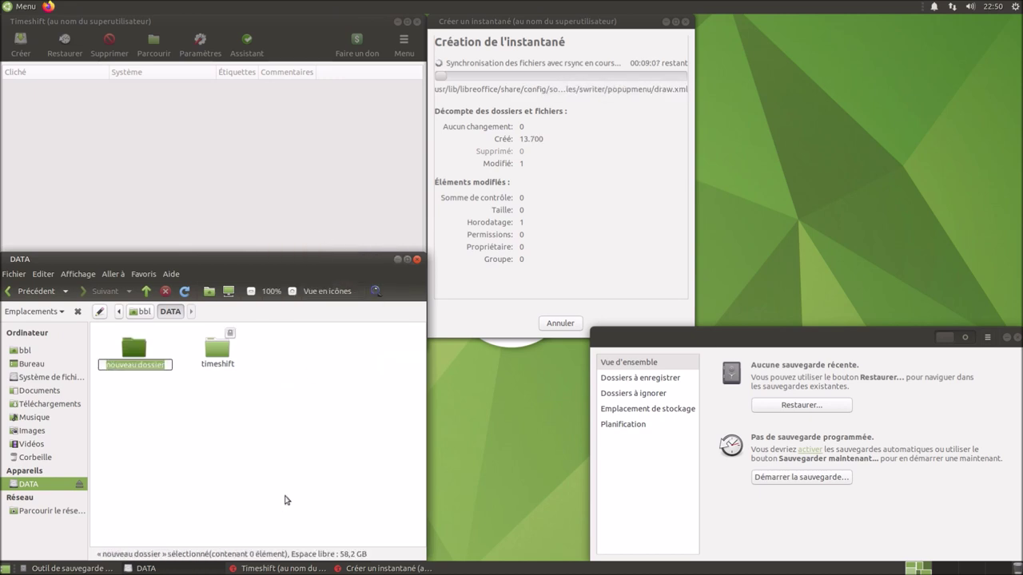
type("ba")
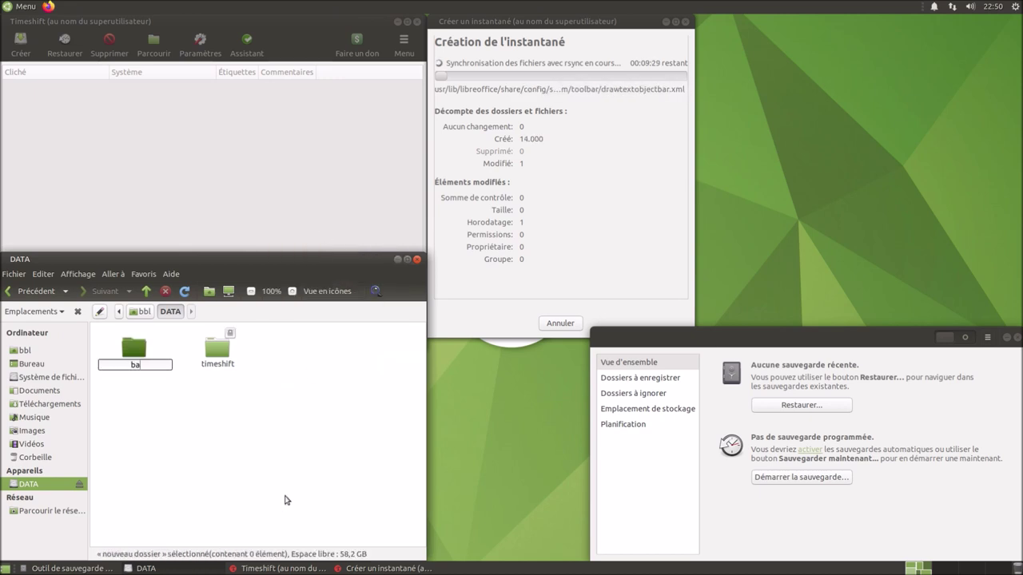
type("ckp")
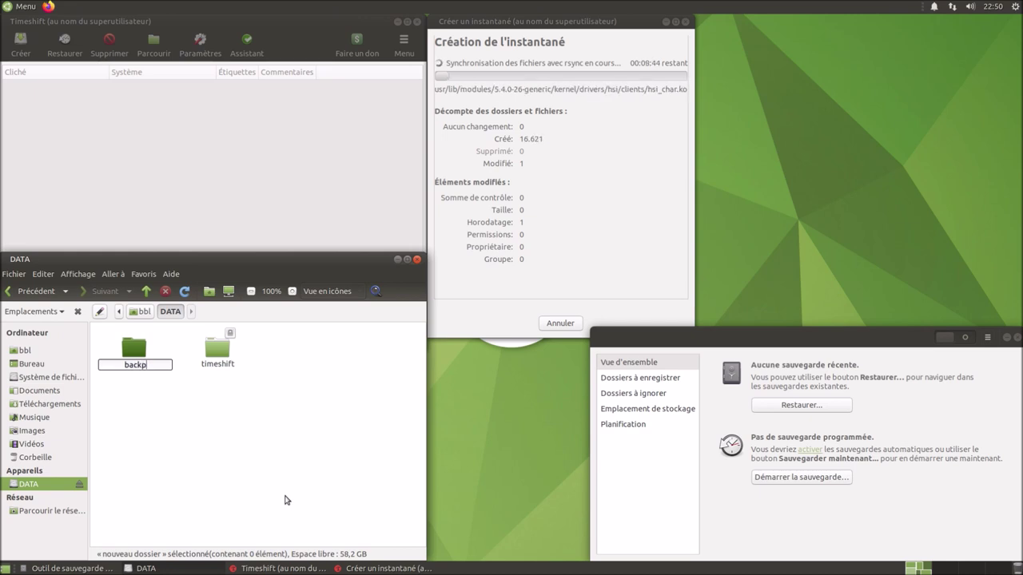
type("u")
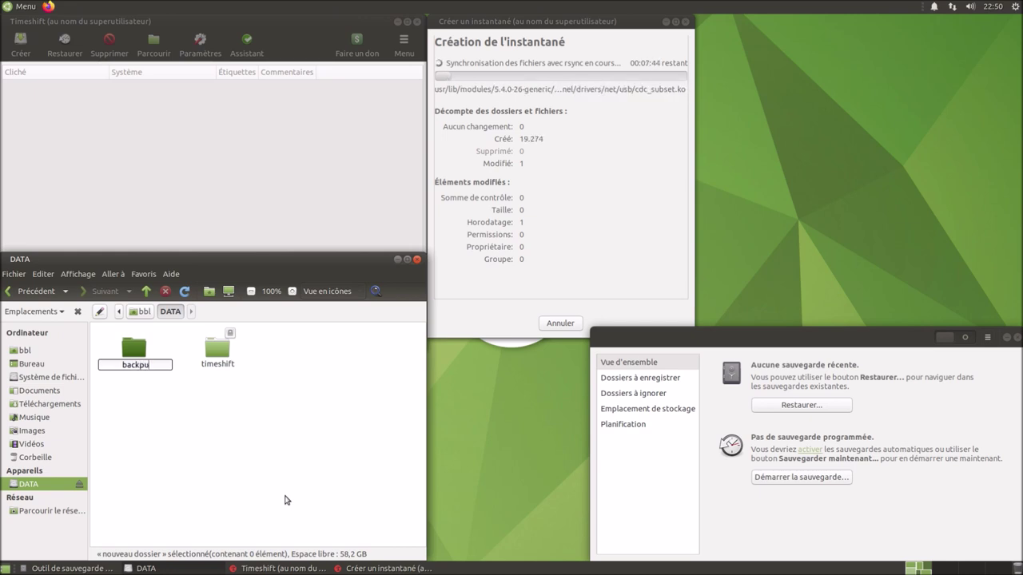
key("BackSpace")
key("BackSpace")
type("up")
key("Return")
- Create a folder named "backup-restauration" on the DATA volume, beside the backup folder
right_click(284, 495)
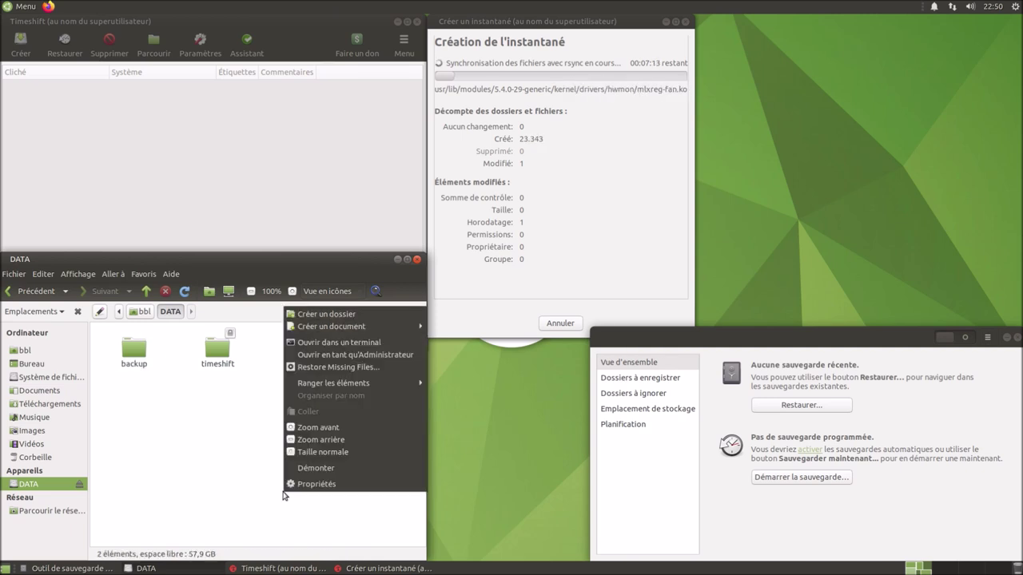
left_click(340, 315)
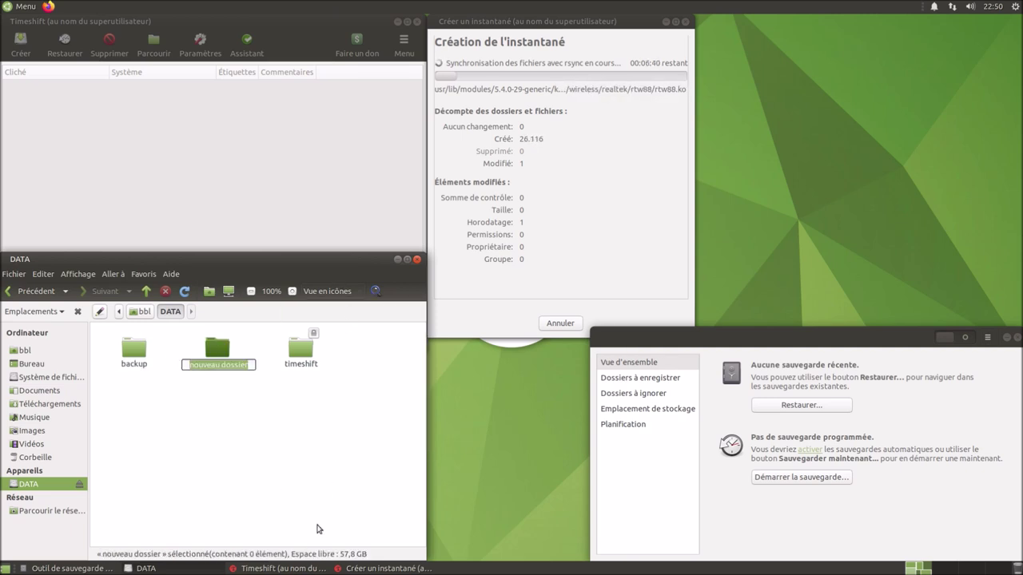
type("back")
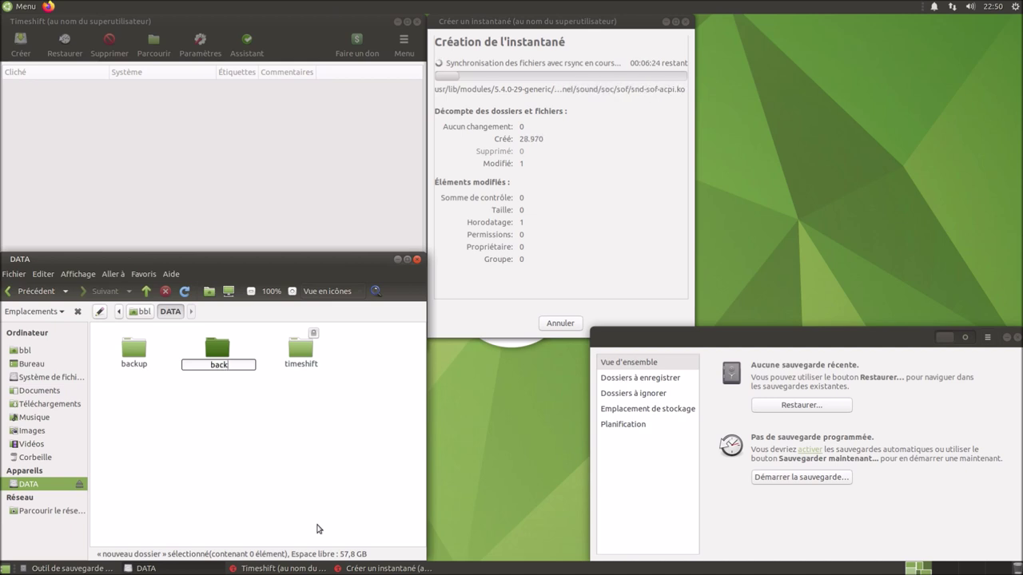
type("up-rest")
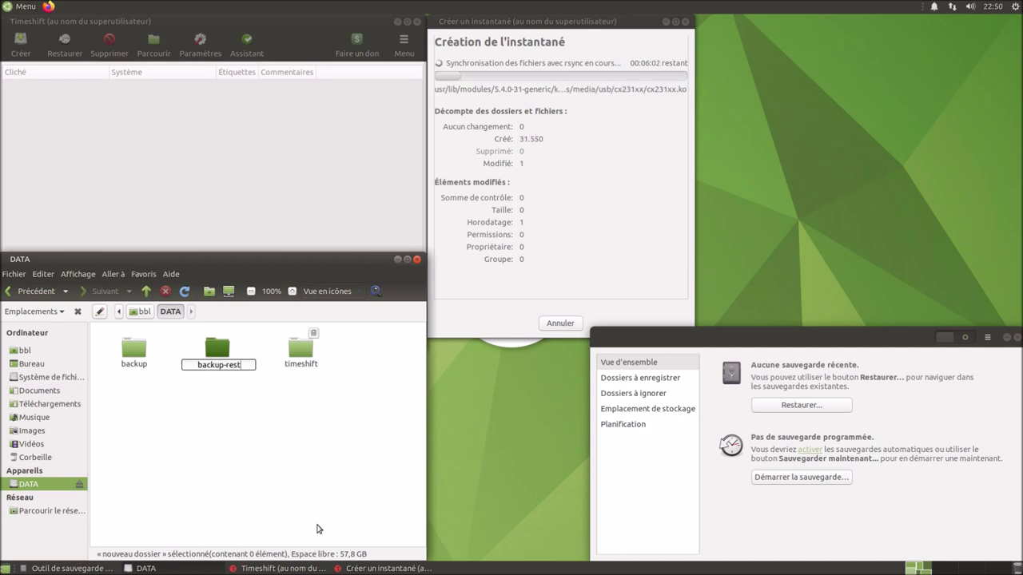
type("au")
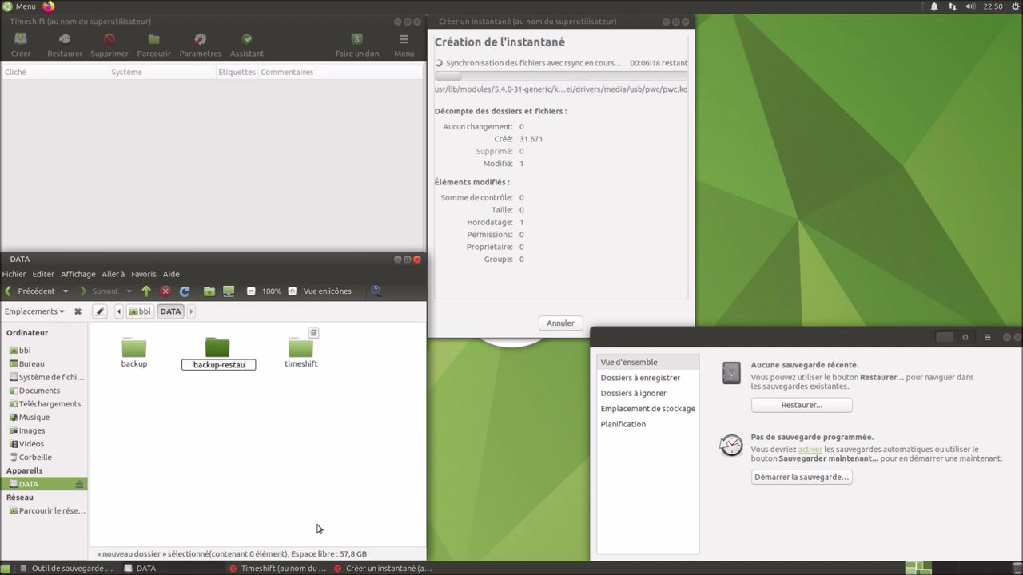
type("ration")
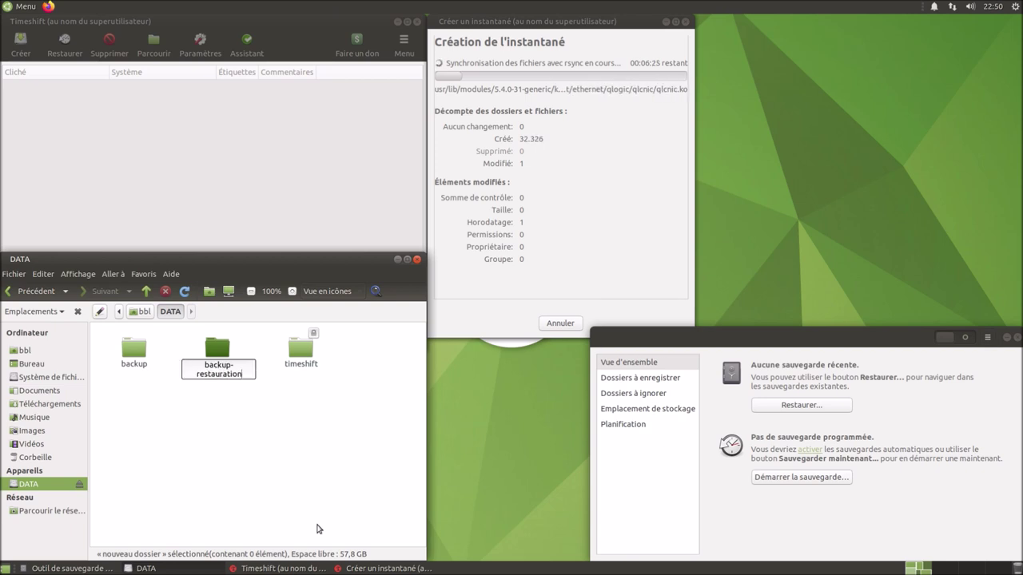
key("Return")
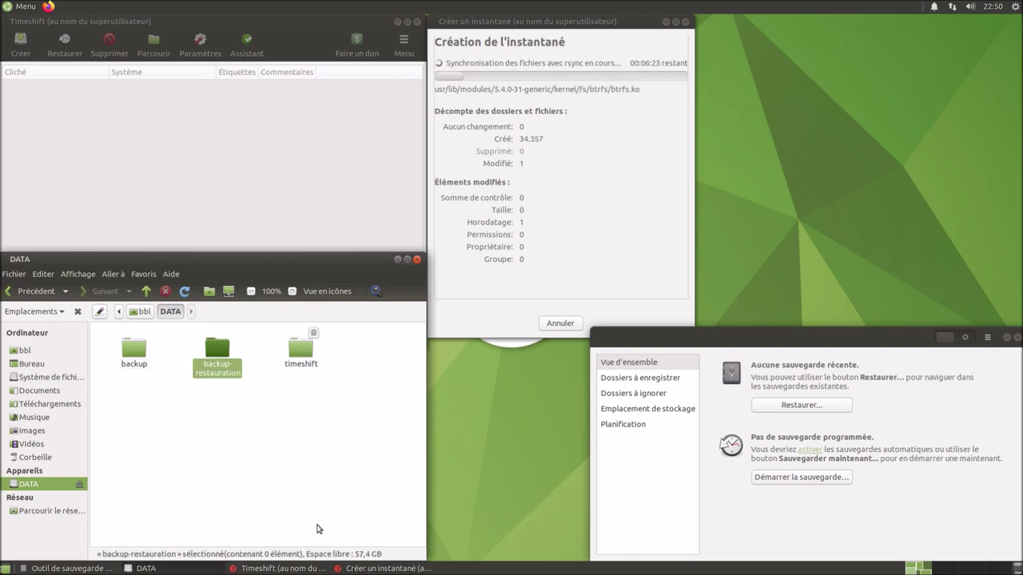
left_click(257, 504)
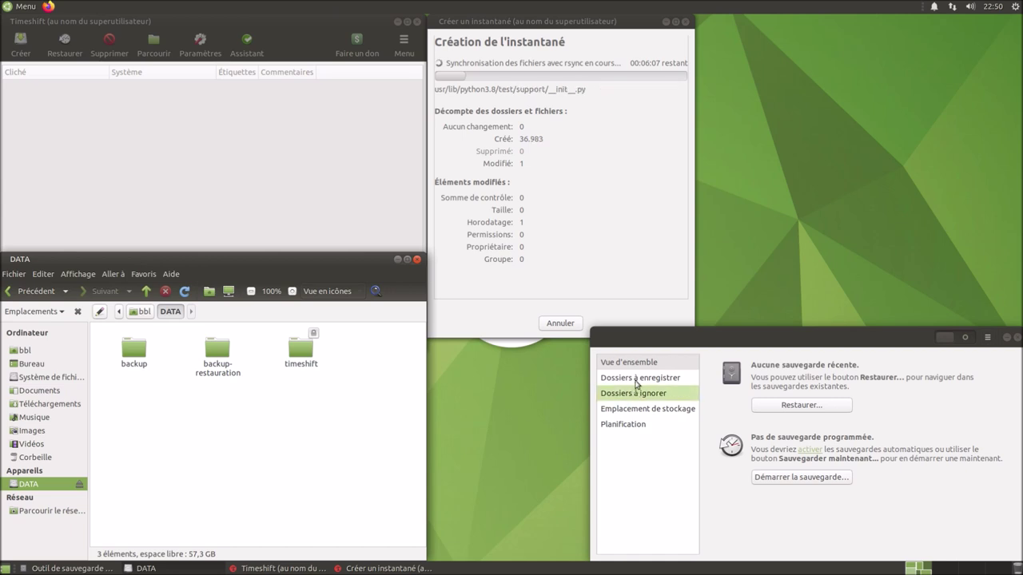
- Review the backup tool's list of folders to save and examine the matching home folder contents
left_click(786, 339)
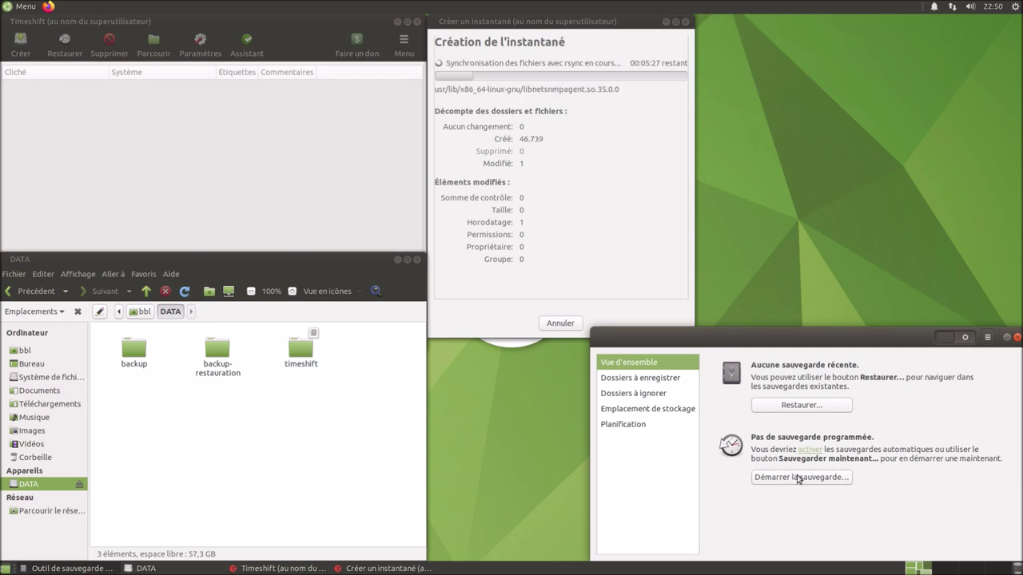
left_click(659, 380)
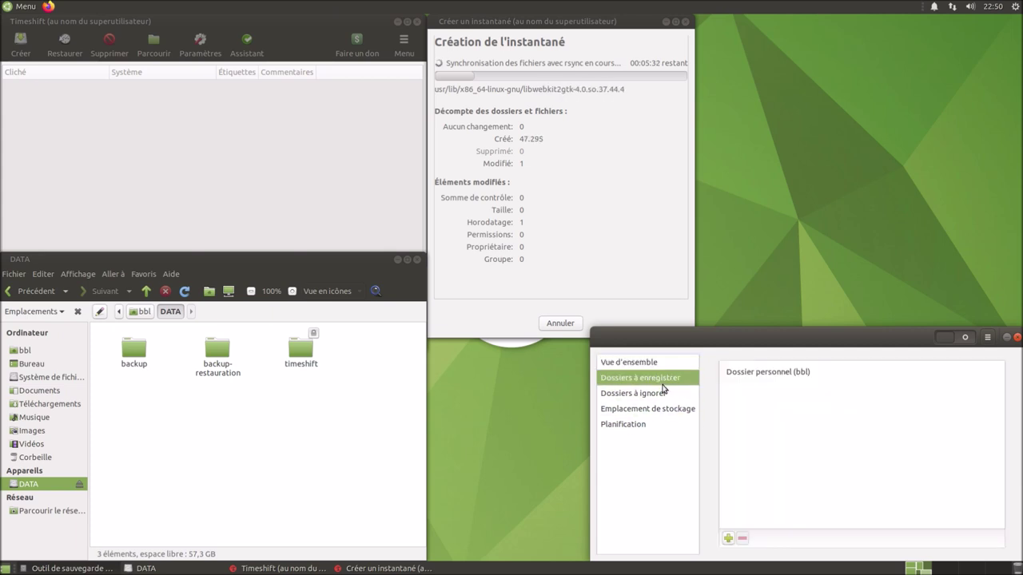
left_click(773, 380)
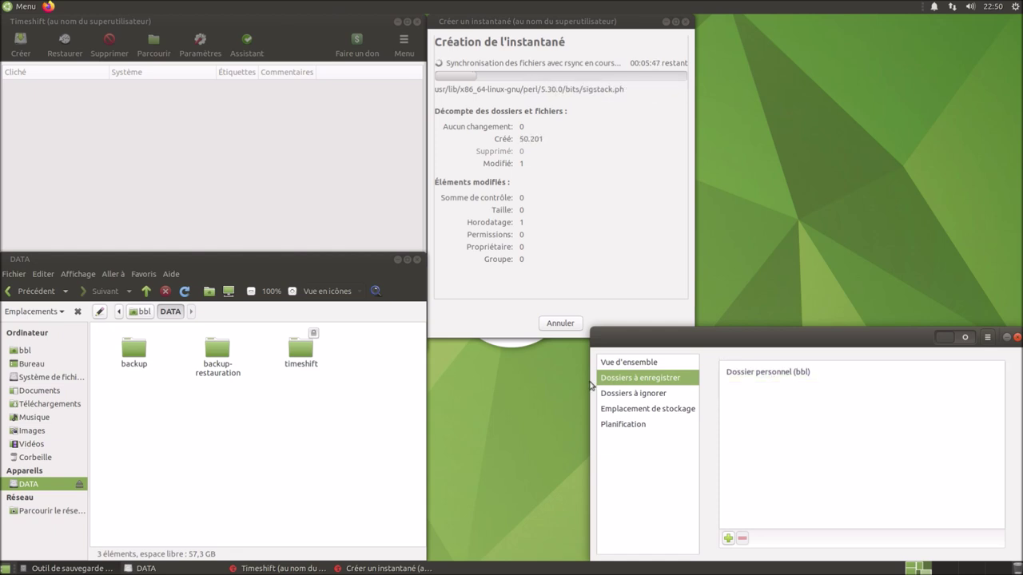
left_click(30, 350)
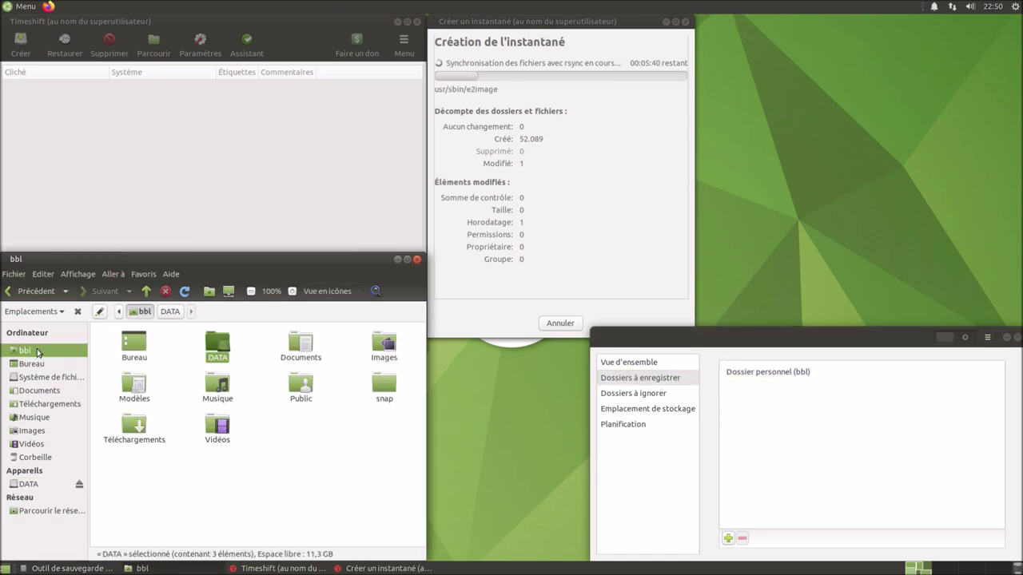
left_click_drag(96, 331, 395, 519)
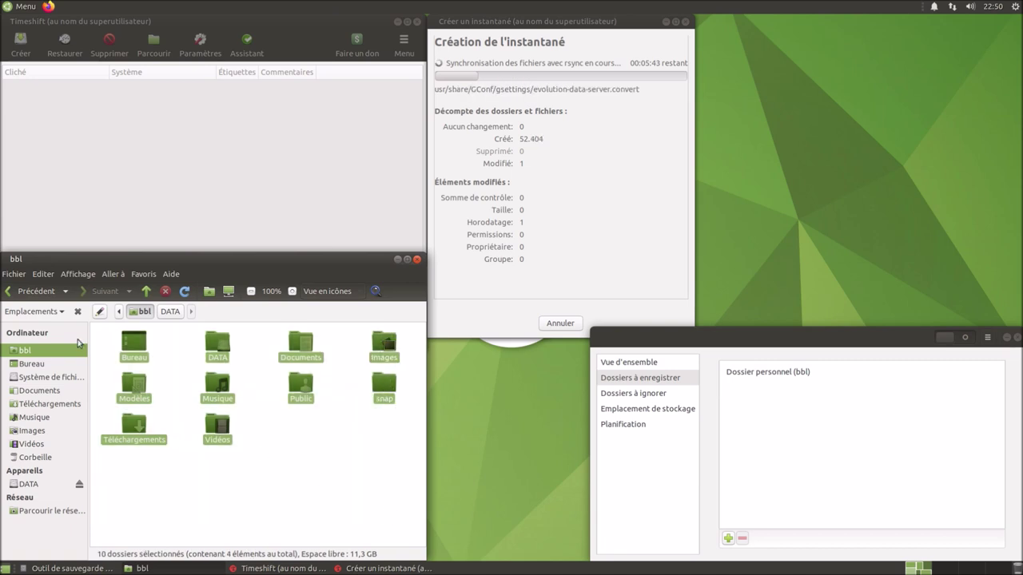
left_click(251, 514)
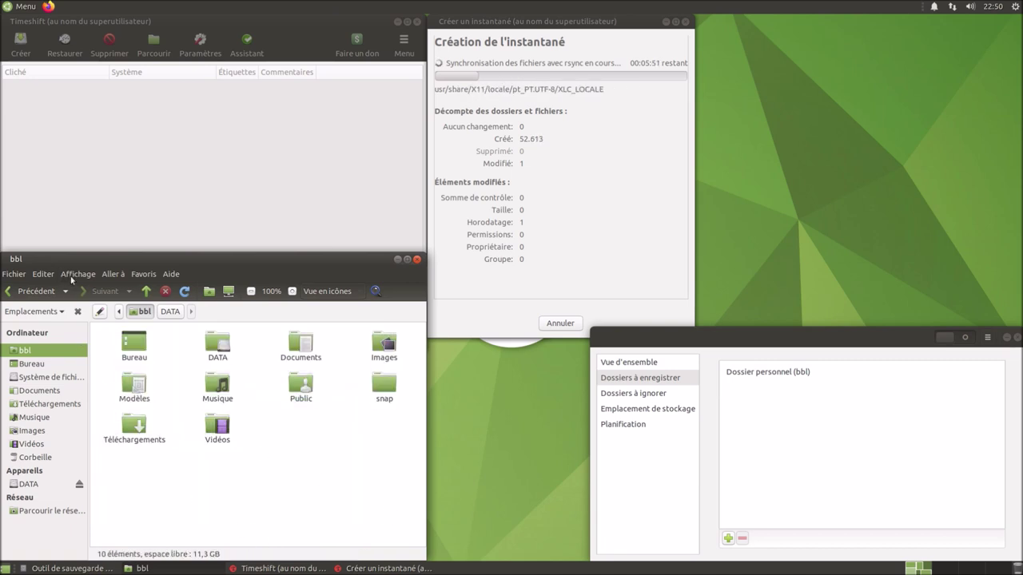
- Show the hidden files in the home folder and select all of its contents
left_click(72, 278)
left_click(119, 397)
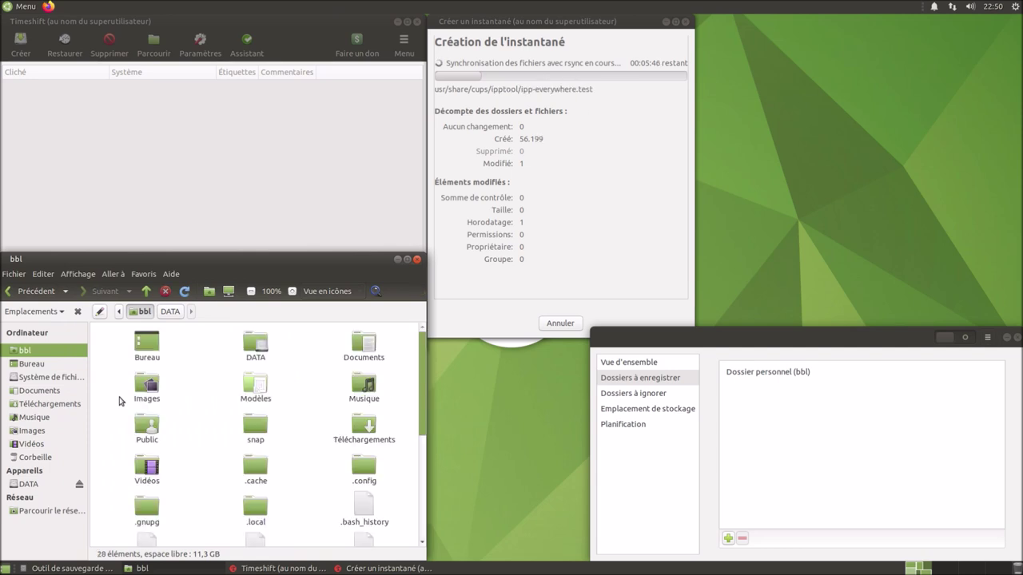
left_click_drag(108, 342, 359, 548)
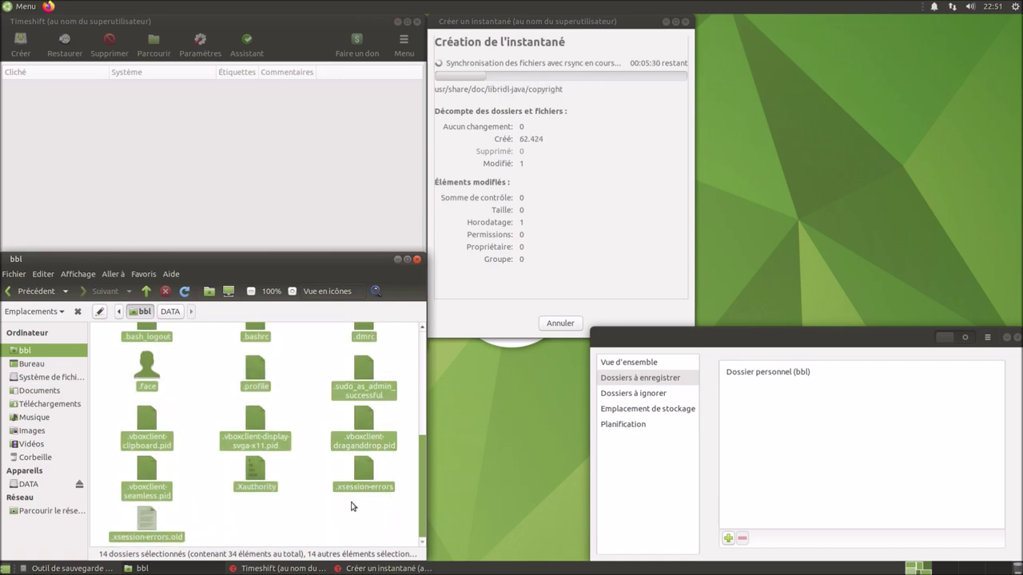
scroll(336, 507, "up", 5)
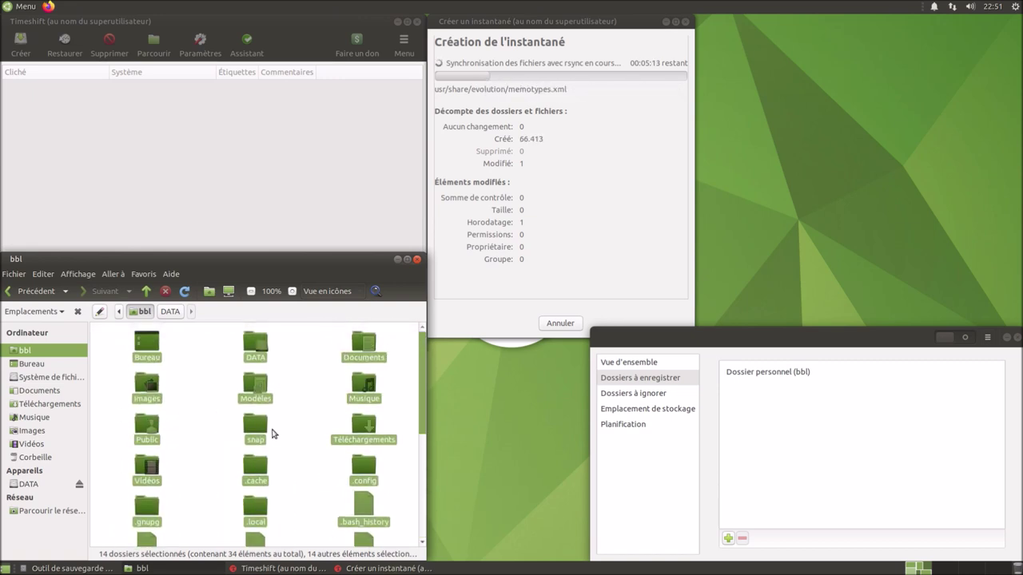
left_click(113, 344)
left_click_drag(110, 341, 383, 570)
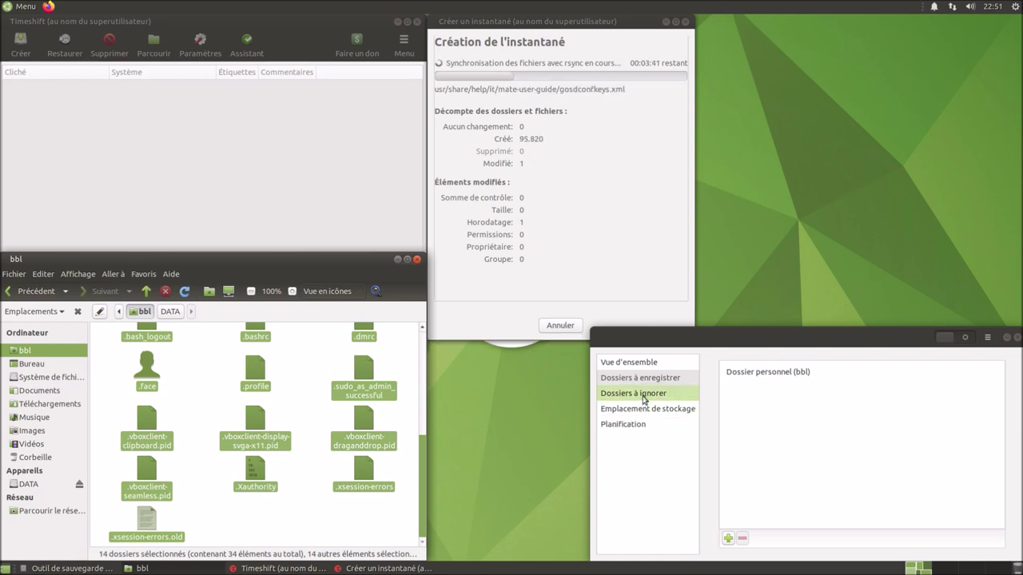
- Check the backup tool's ignored folders and remove the personal folder from the folders to save
left_click(644, 398)
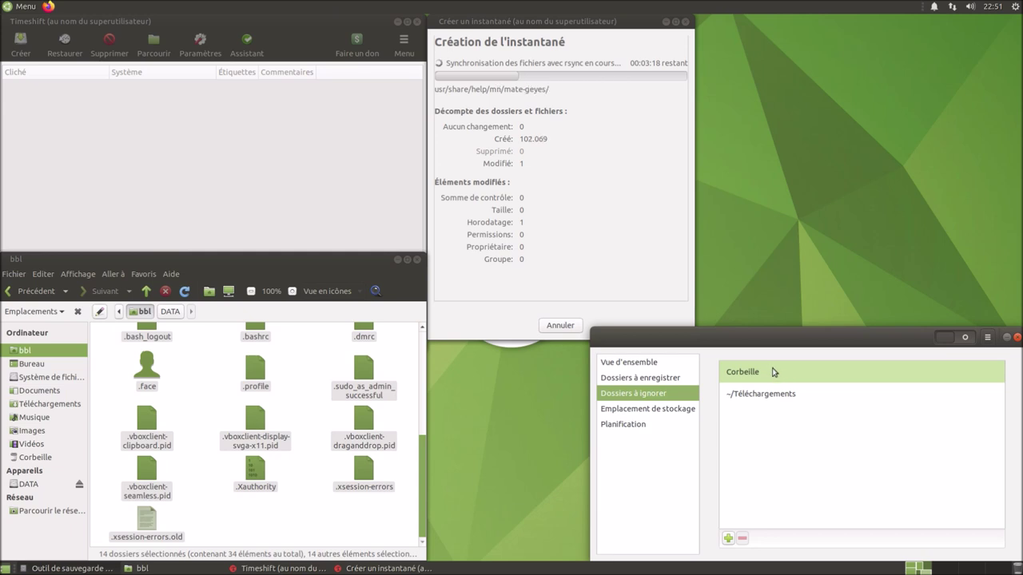
left_click(640, 377)
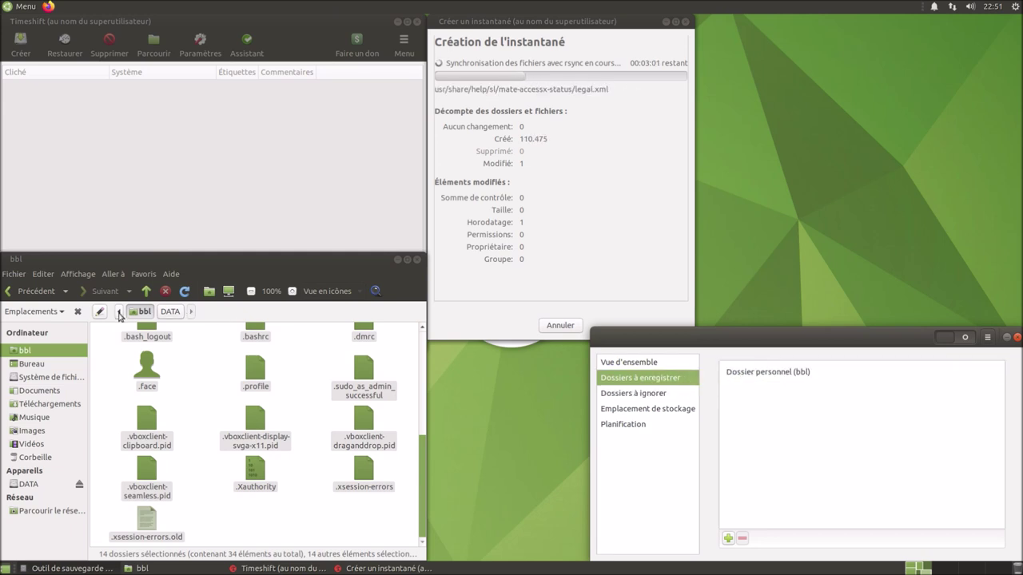
scroll(312, 410, "up", 5)
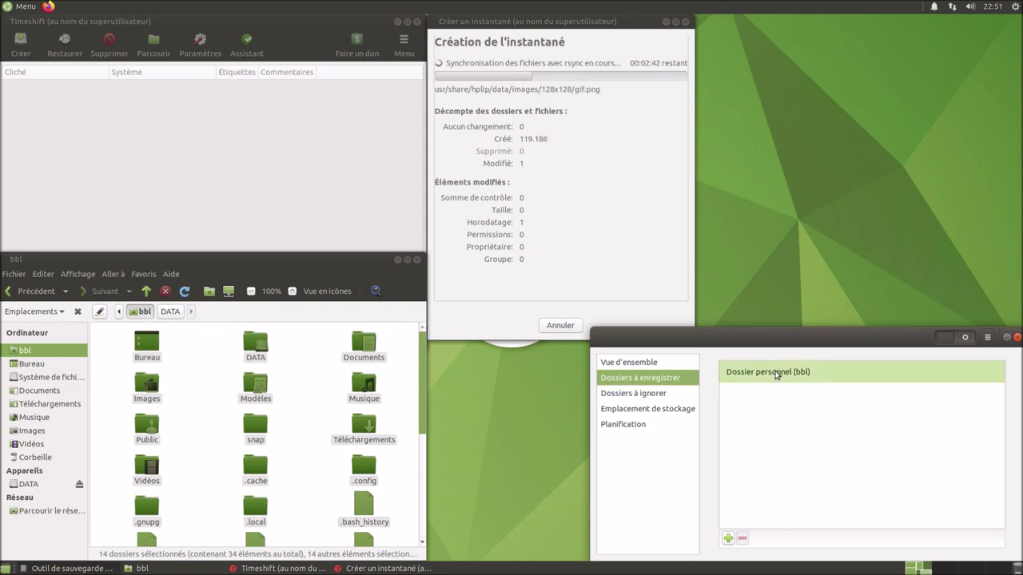
left_click(777, 375)
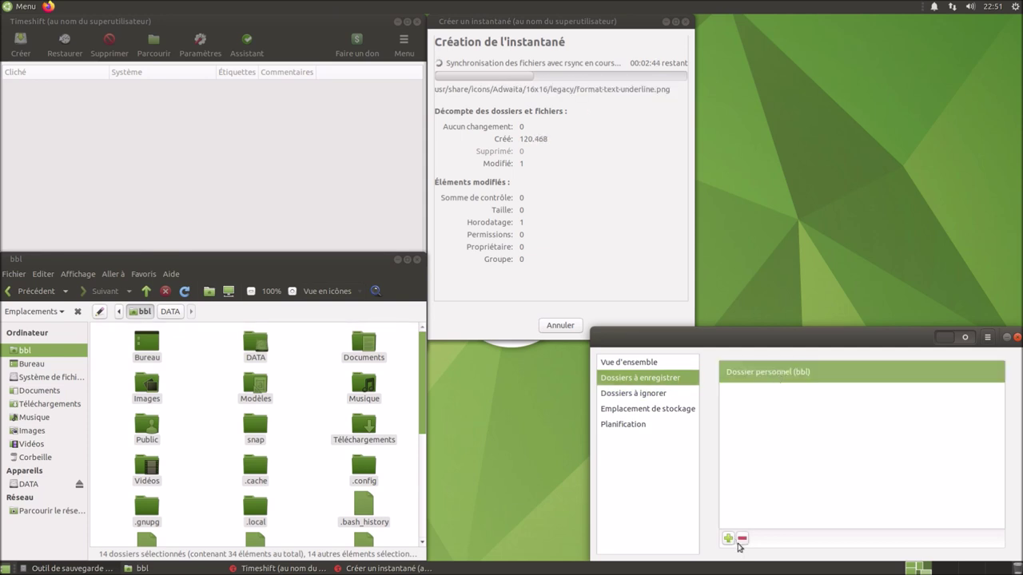
left_click(742, 540)
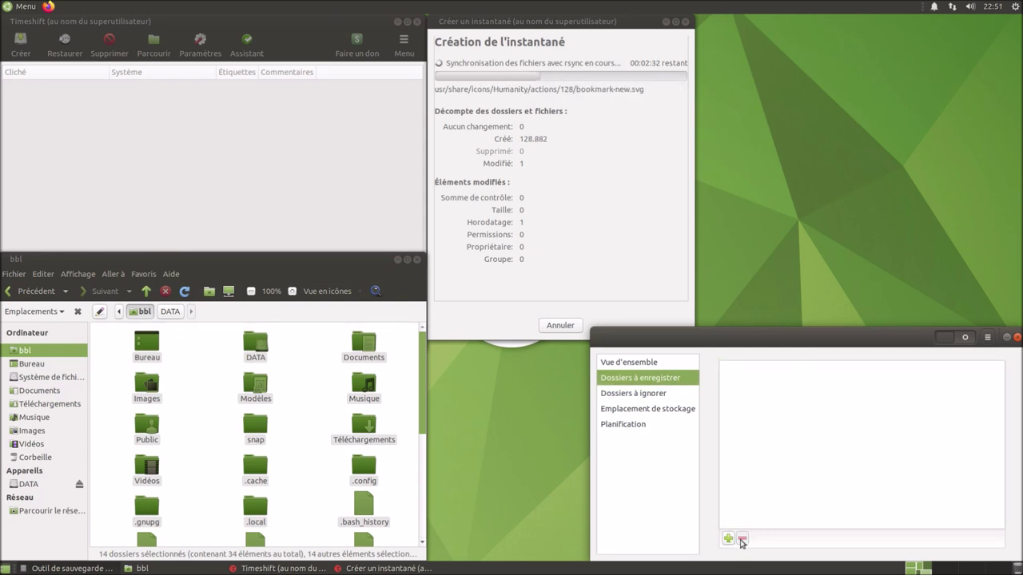
- Add the Documents, Images, Musique and Vidéos folders to the folders to save
left_click(728, 540)
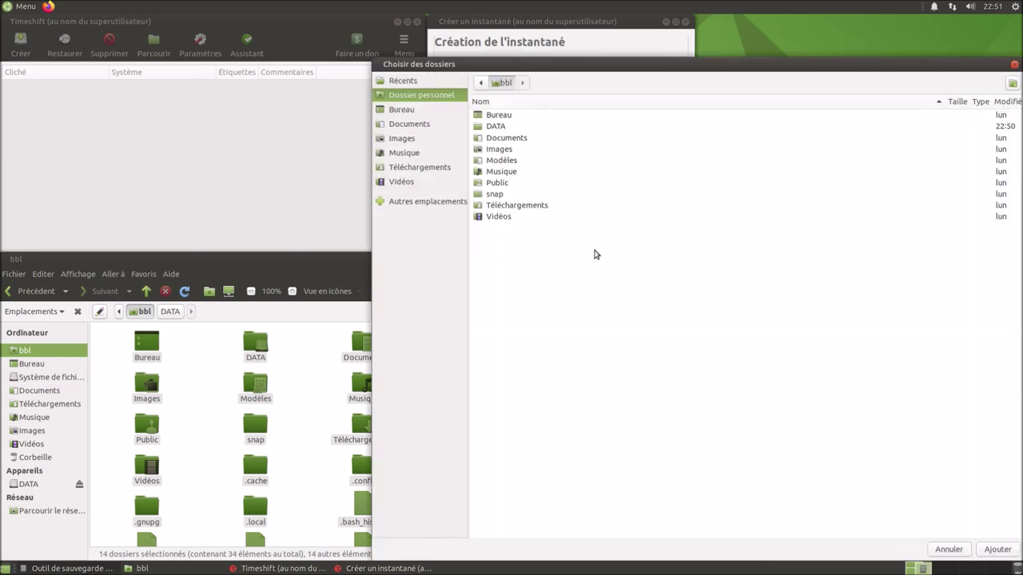
left_click(497, 138)
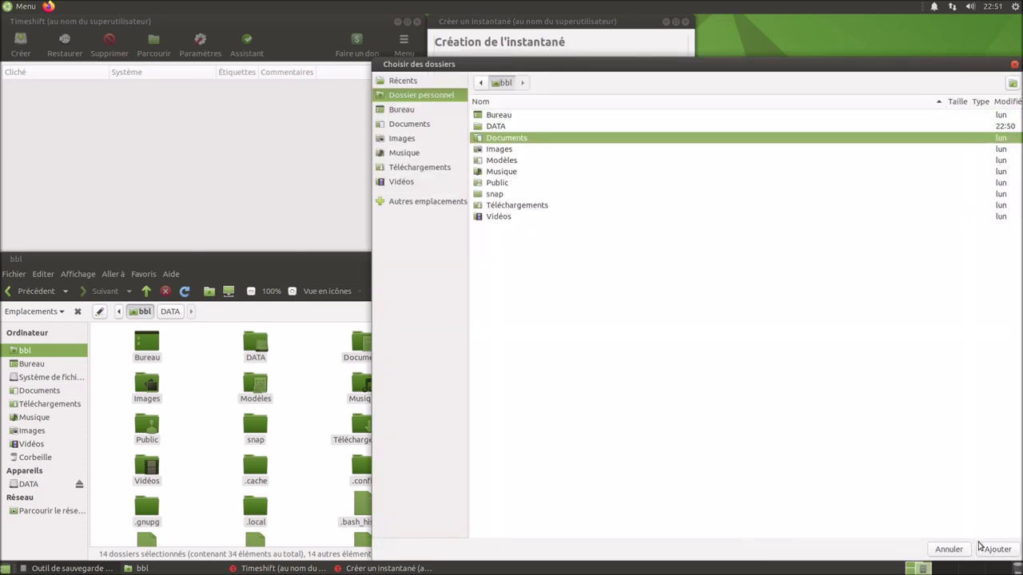
left_click(992, 550)
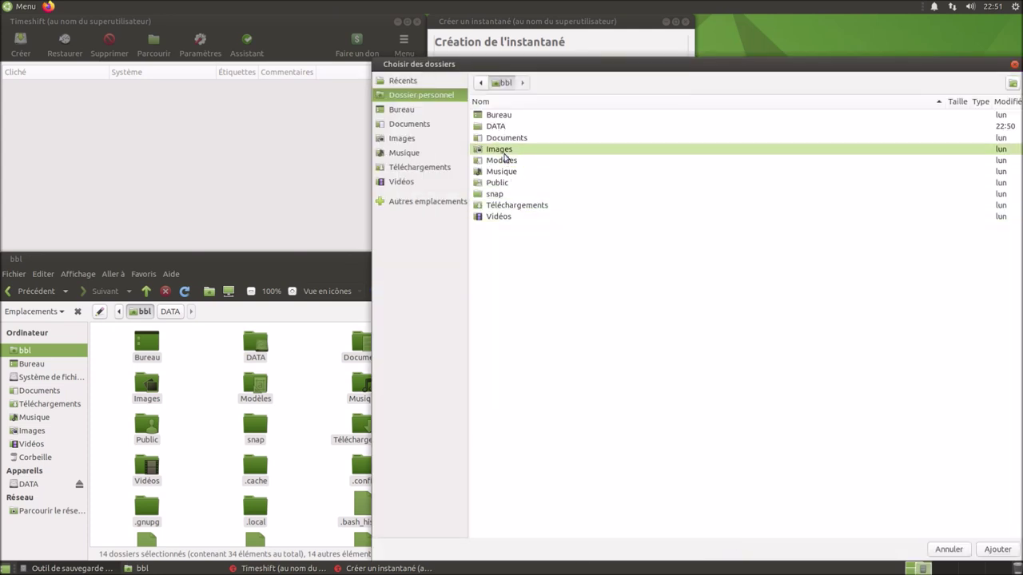
left_click(502, 149)
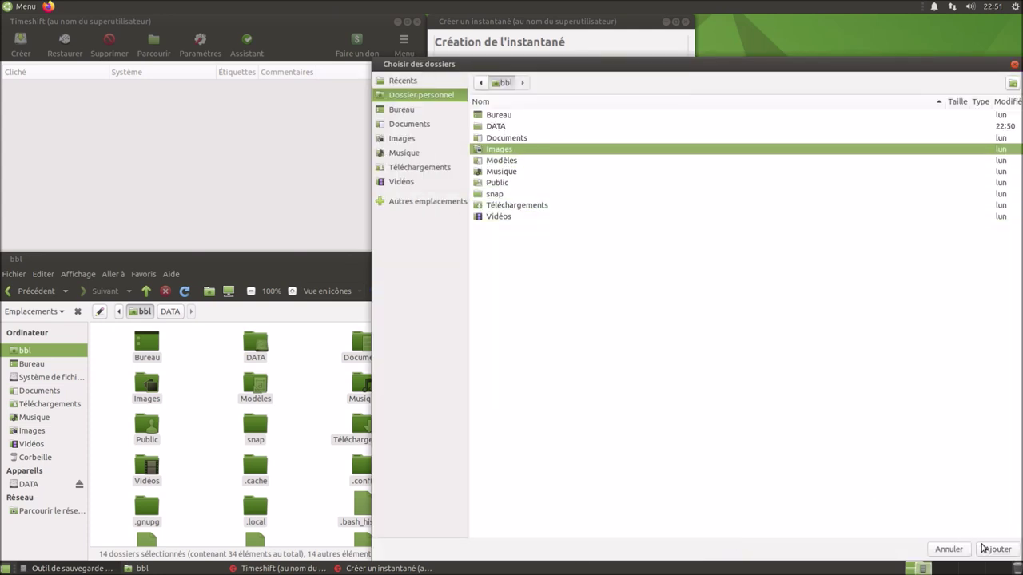
left_click(993, 549)
left_click(722, 541)
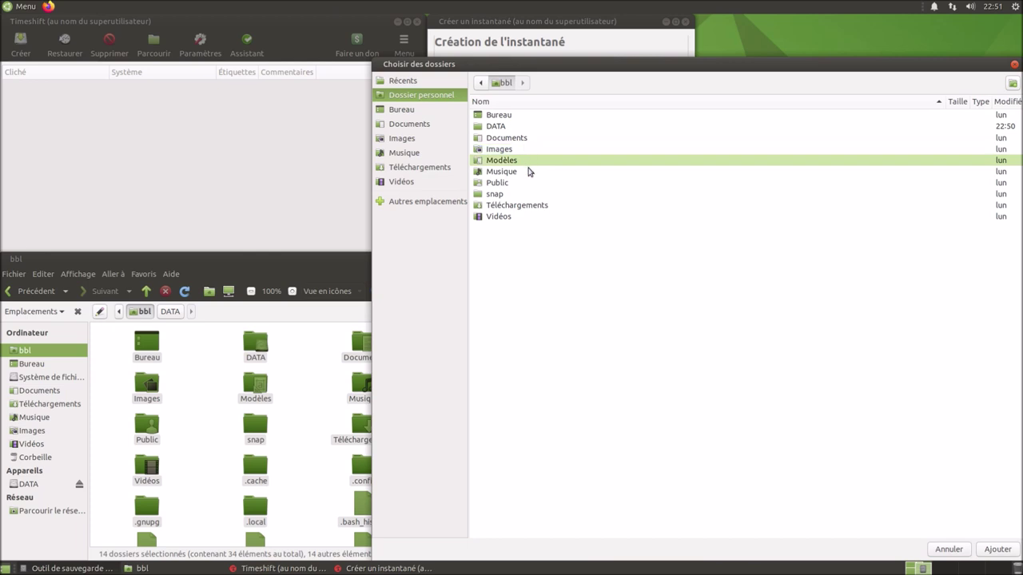
left_click(529, 172)
left_click(1001, 553)
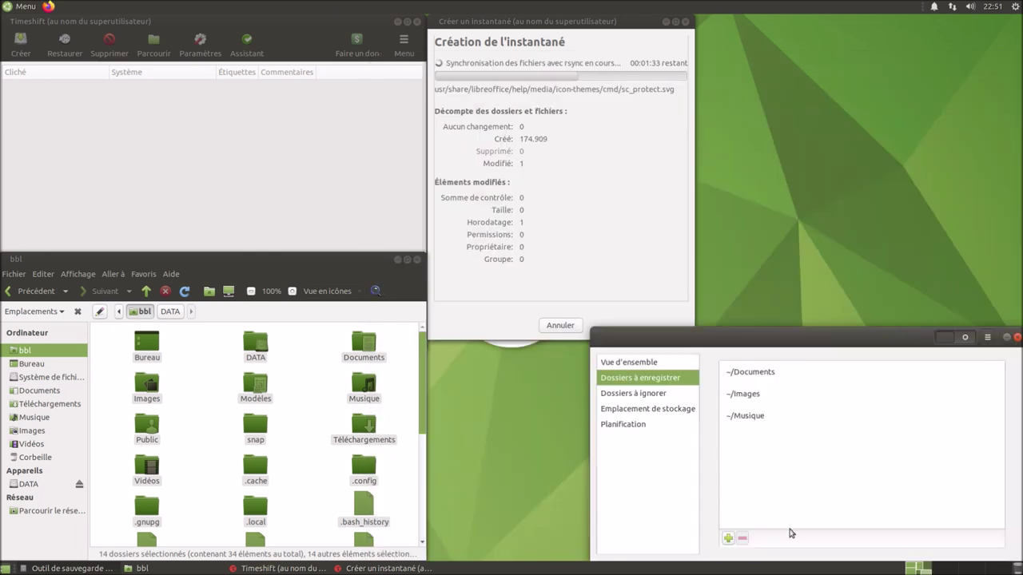
left_click(727, 540)
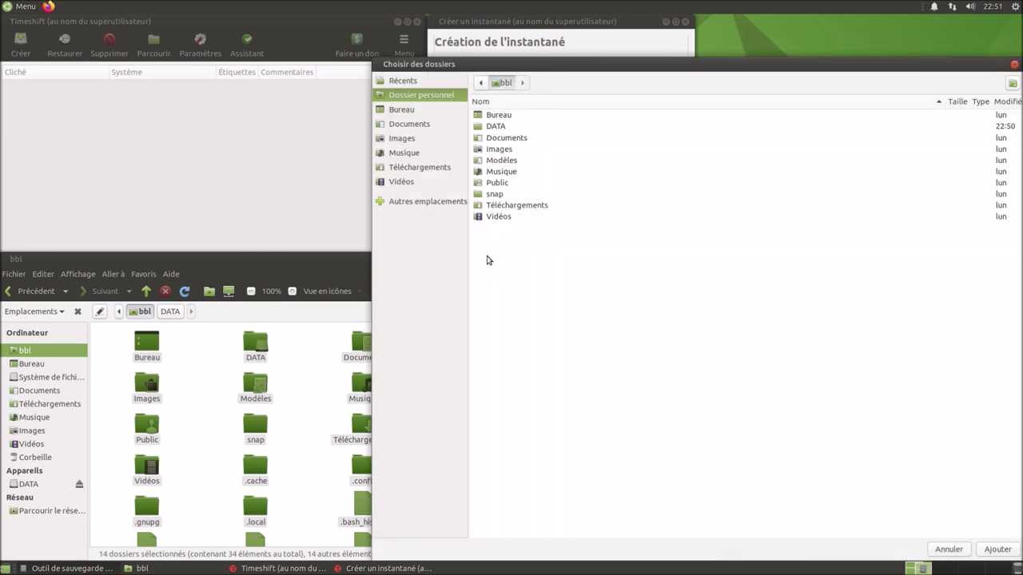
left_click(497, 217)
left_click(997, 553)
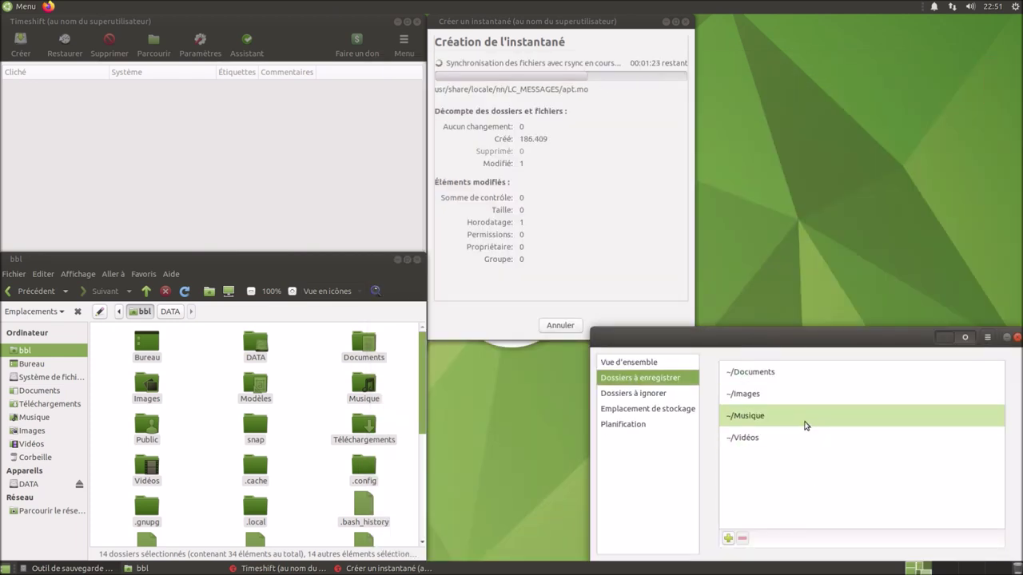
- Remove the Documents, Images, Musique and Vidéos entries from the folders to save
left_click(808, 441)
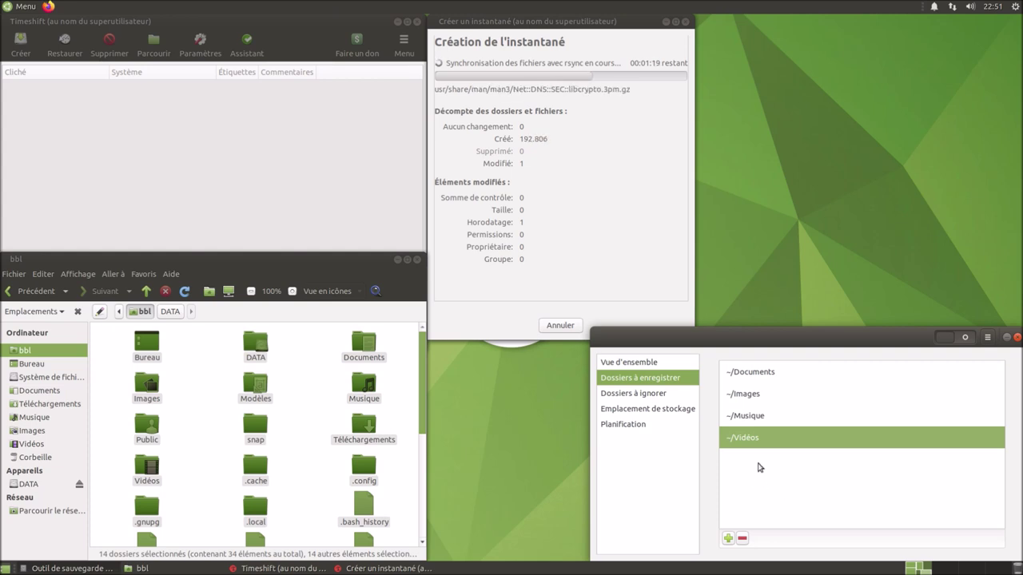
left_click(758, 416, "shift")
left_click(752, 371, "shift")
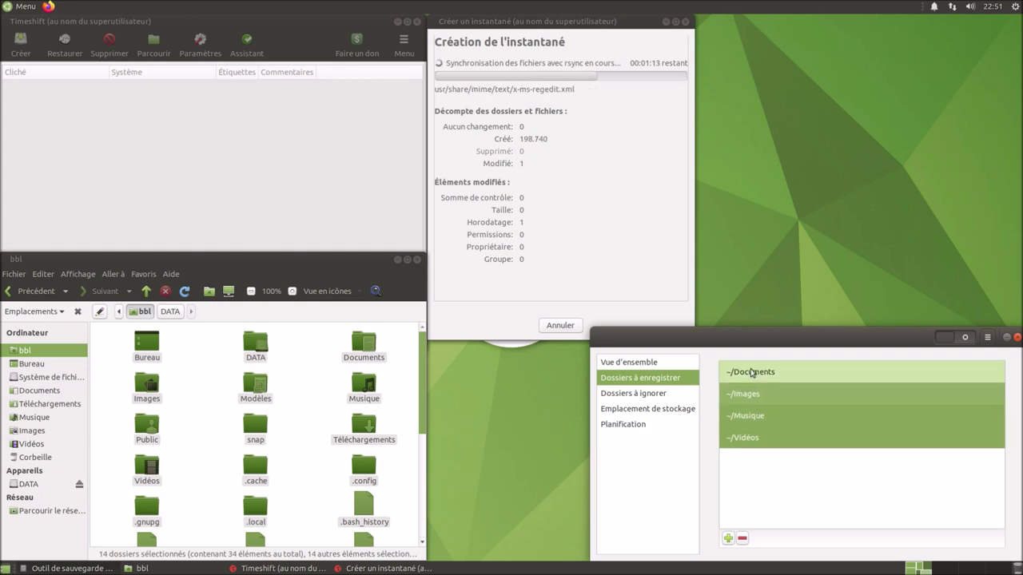
left_click(741, 541)
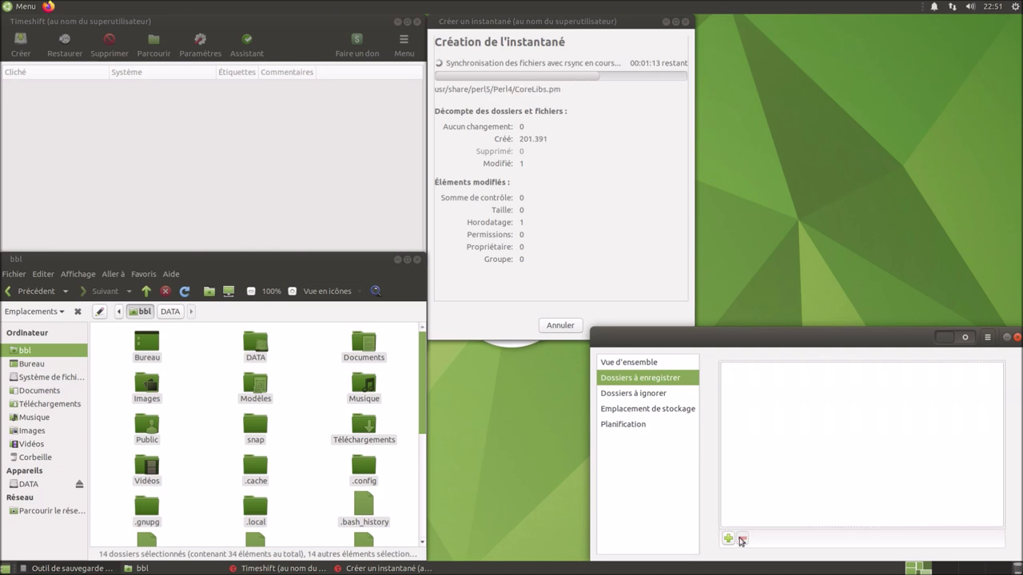
- Add the personal folder to the backup tool's folders to save
left_click(728, 539)
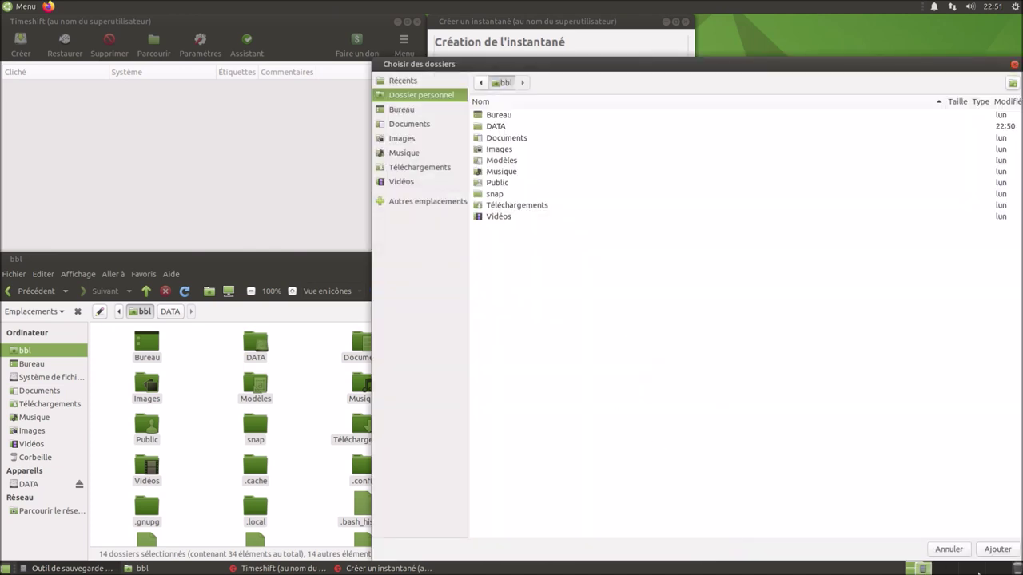
left_click(996, 550)
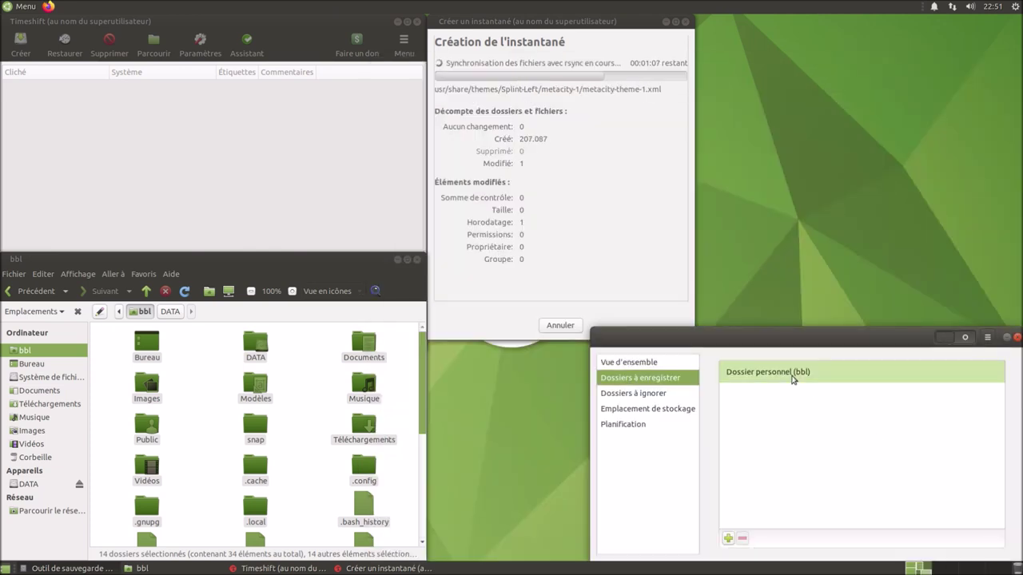
- Remove the Téléchargements and Corbeille entries from the folders to ignore
left_click(633, 393)
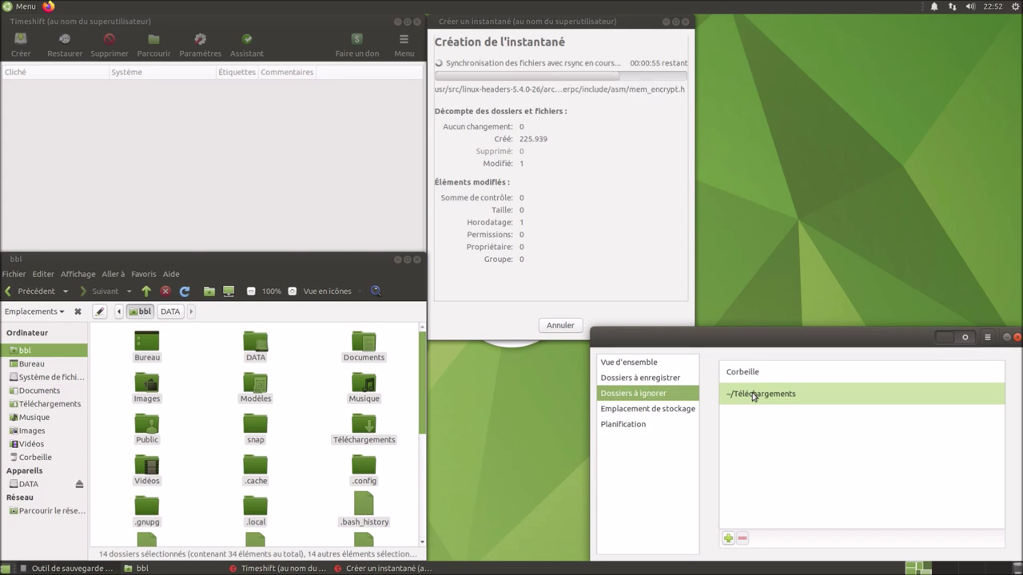
left_click(753, 395)
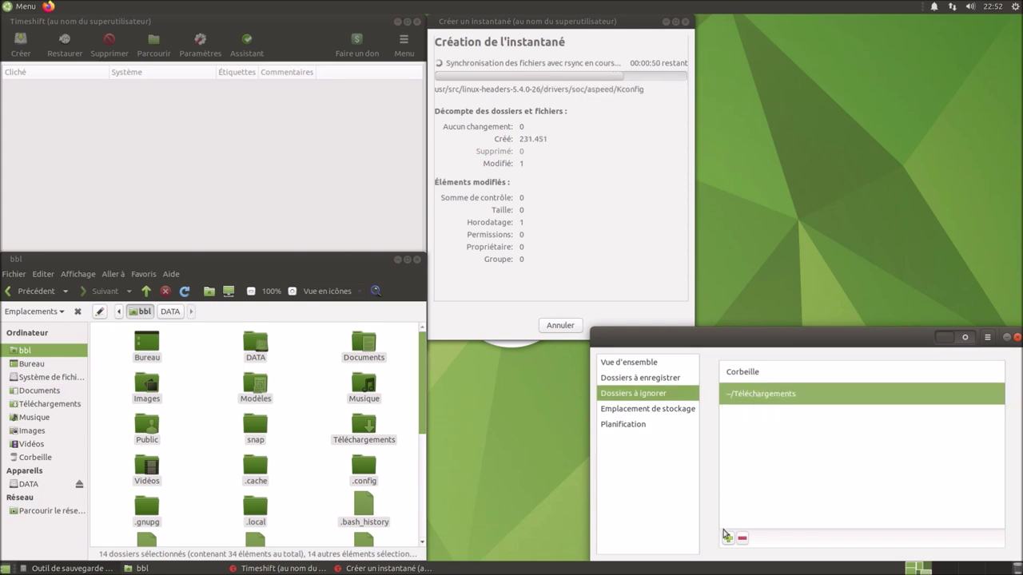
left_click(743, 542)
left_click(772, 373)
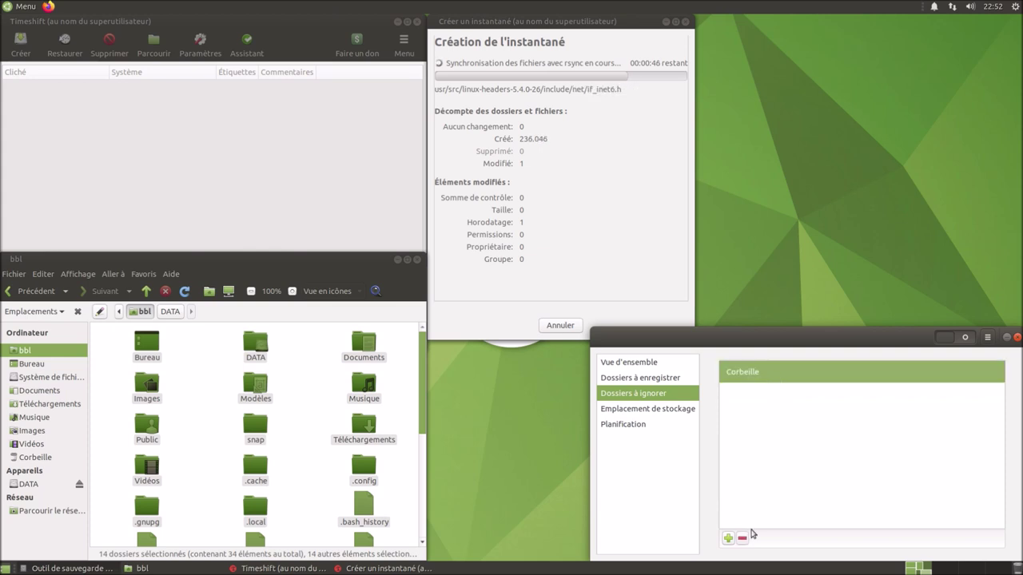
left_click(743, 541)
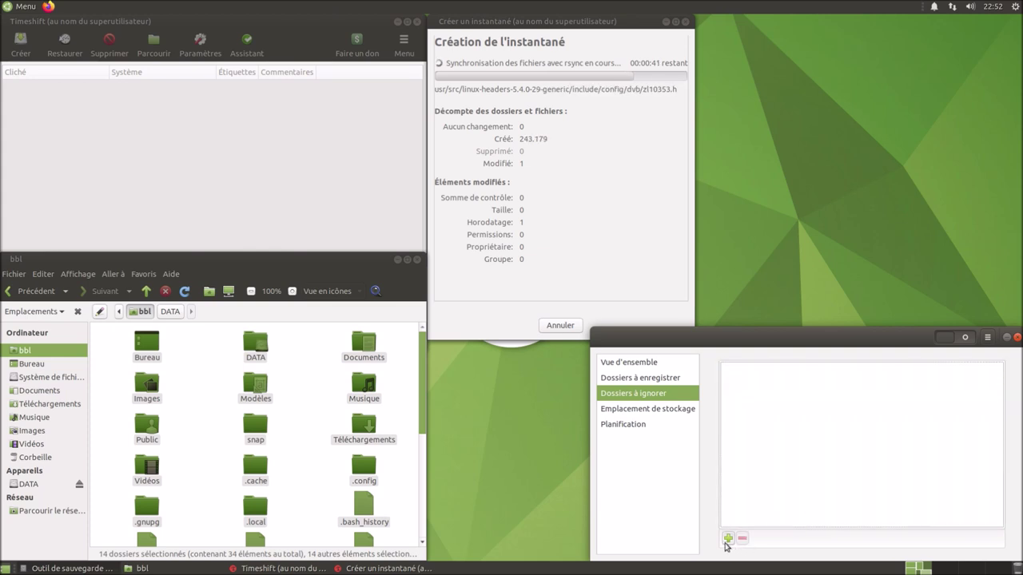
- Add the Téléchargements folder to the folders to ignore
left_click(728, 539)
left_click(534, 208)
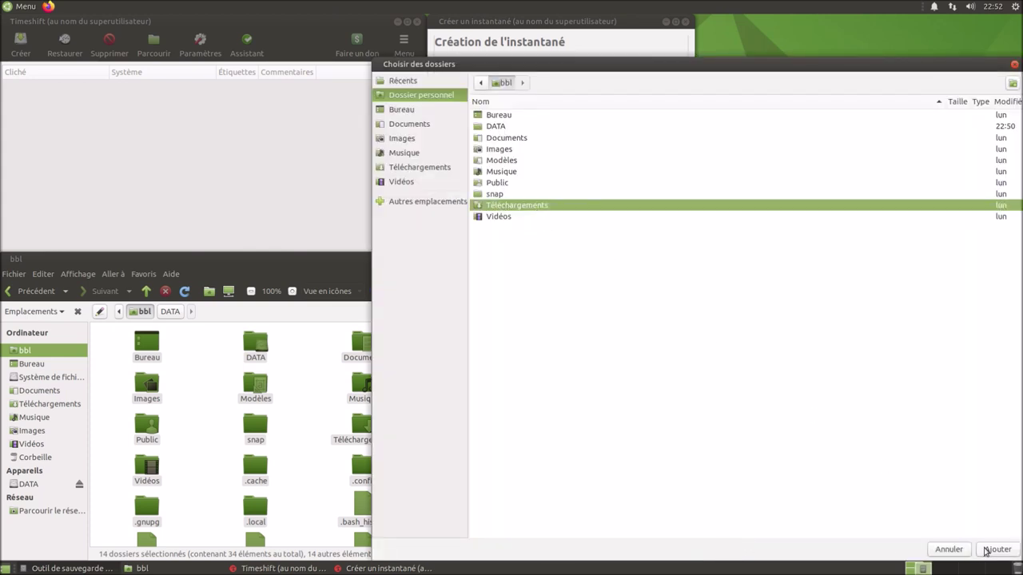
left_click(987, 550)
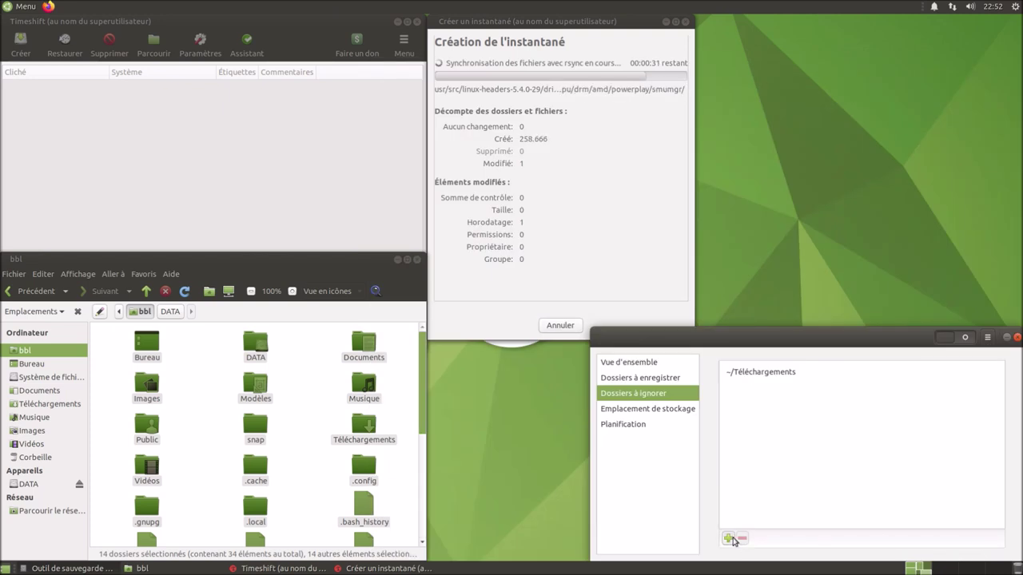
- Show hidden files in the ignored-folder chooser and check .local/share for the trash folder, without adding anything
left_click(729, 539)
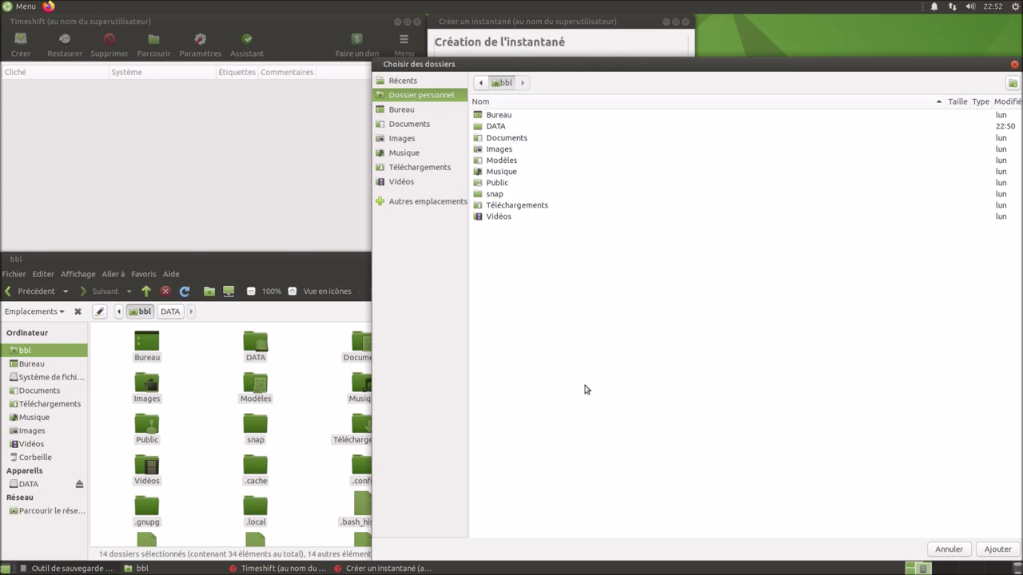
right_click(567, 368)
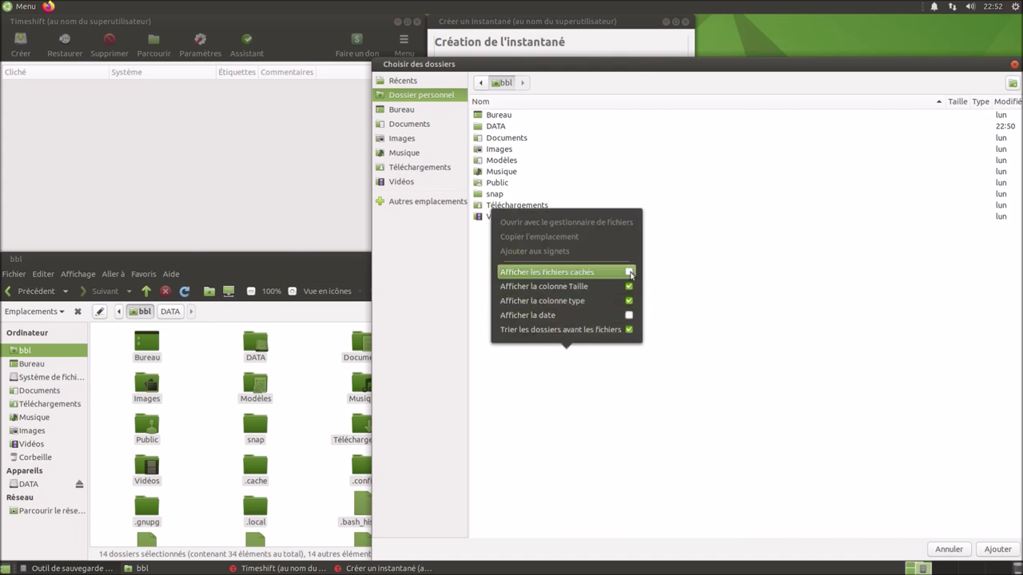
left_click(630, 273)
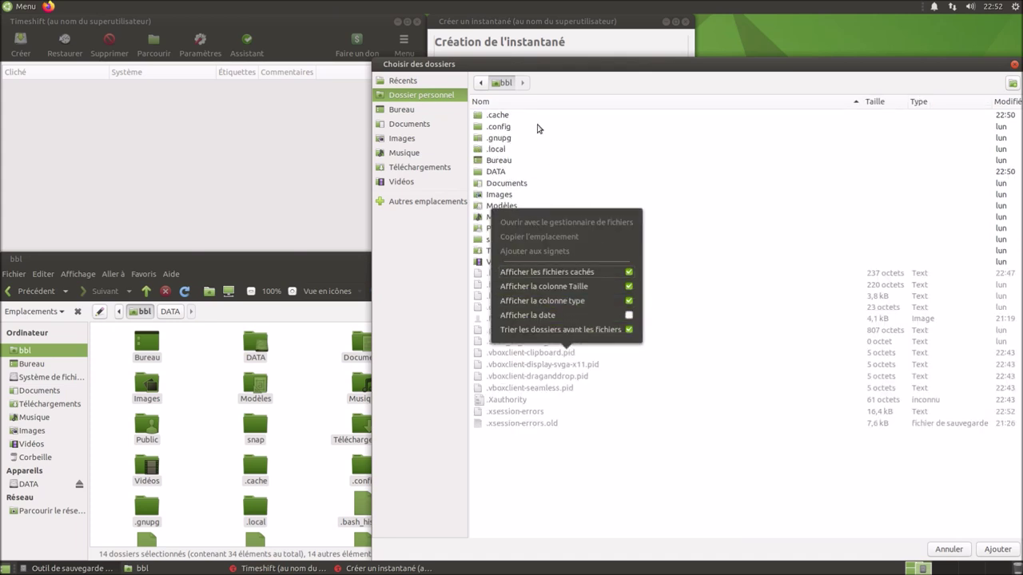
left_click(504, 149)
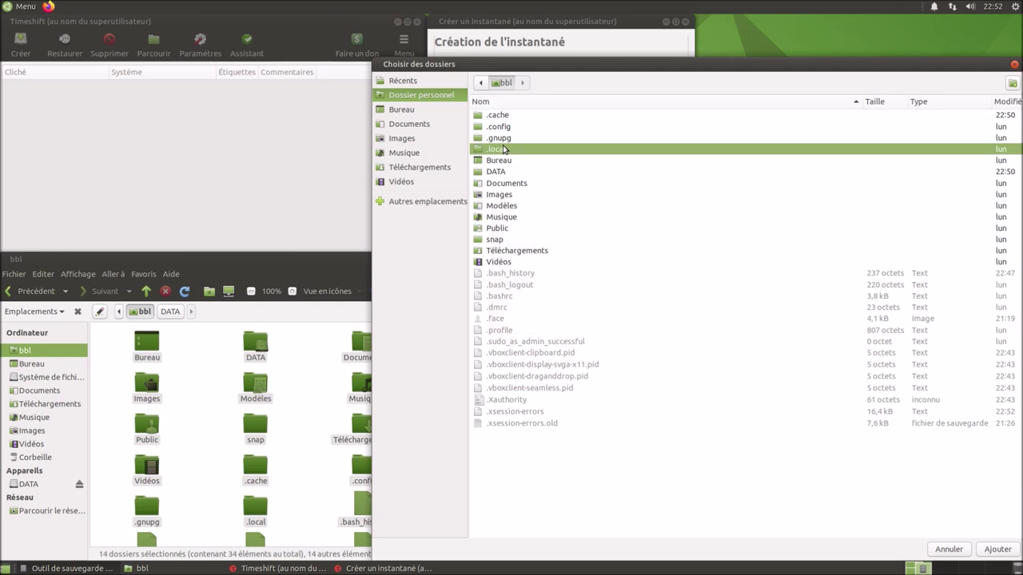
double_click(503, 150)
double_click(505, 117)
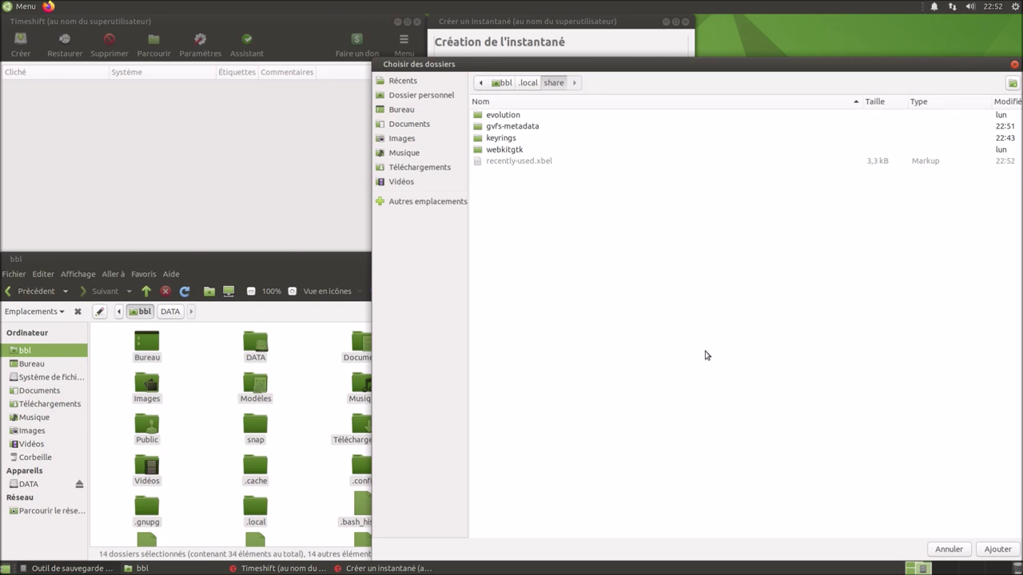
left_click(963, 551)
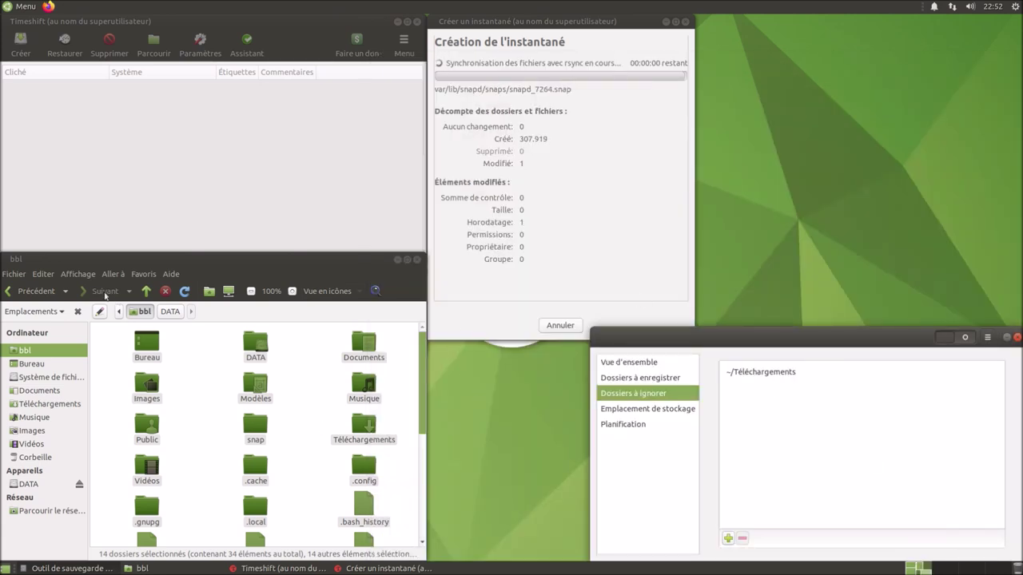
- Hide the hidden files in the file manager's home folder and open the Bureau folder
left_click(77, 274)
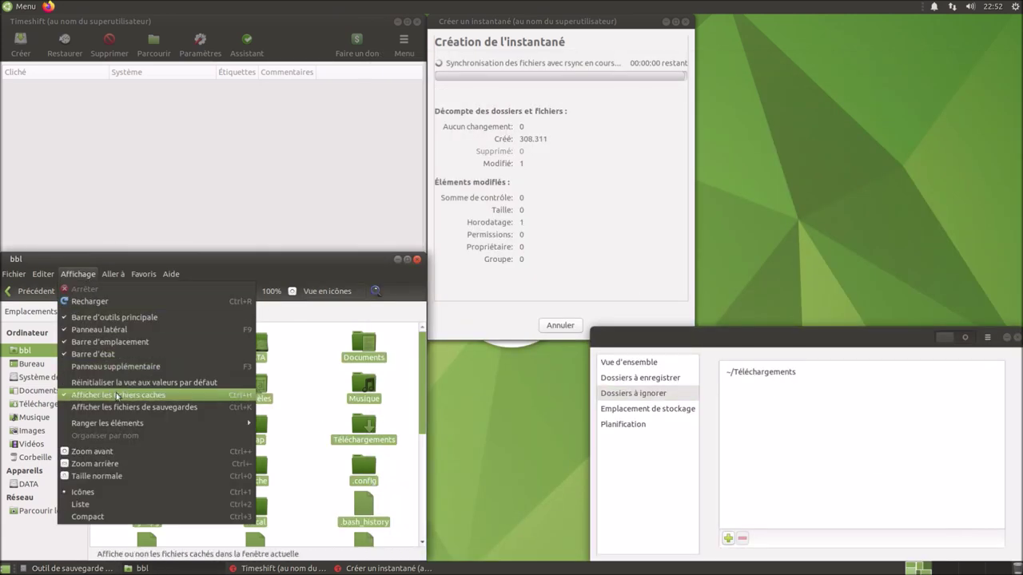
left_click(116, 395)
double_click(136, 343)
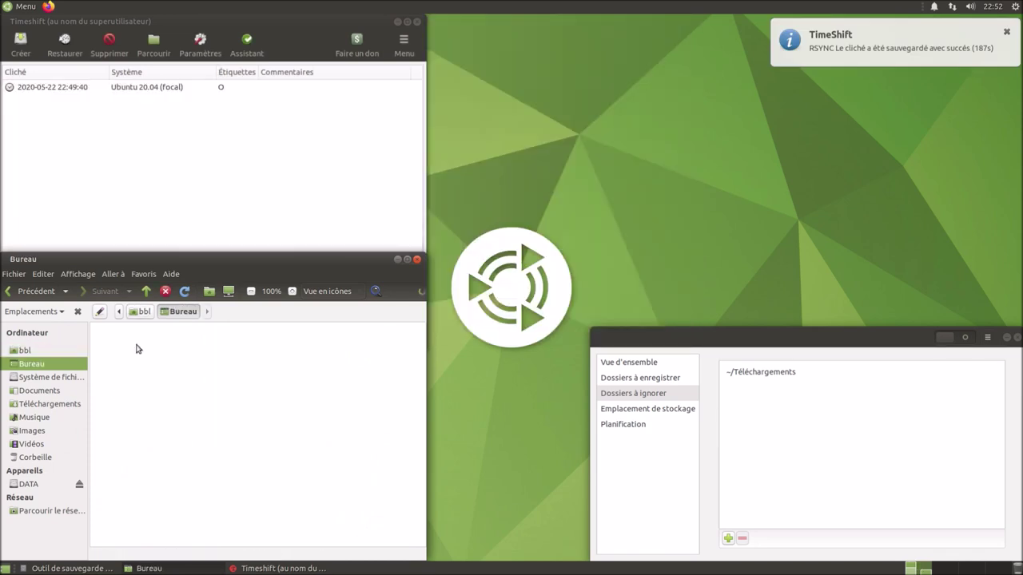
- Clear the file manager and Timeshift windows away, create a desktop folder named kjuyghkfghkgf and move it to the trash
left_click(398, 260)
left_click(406, 22)
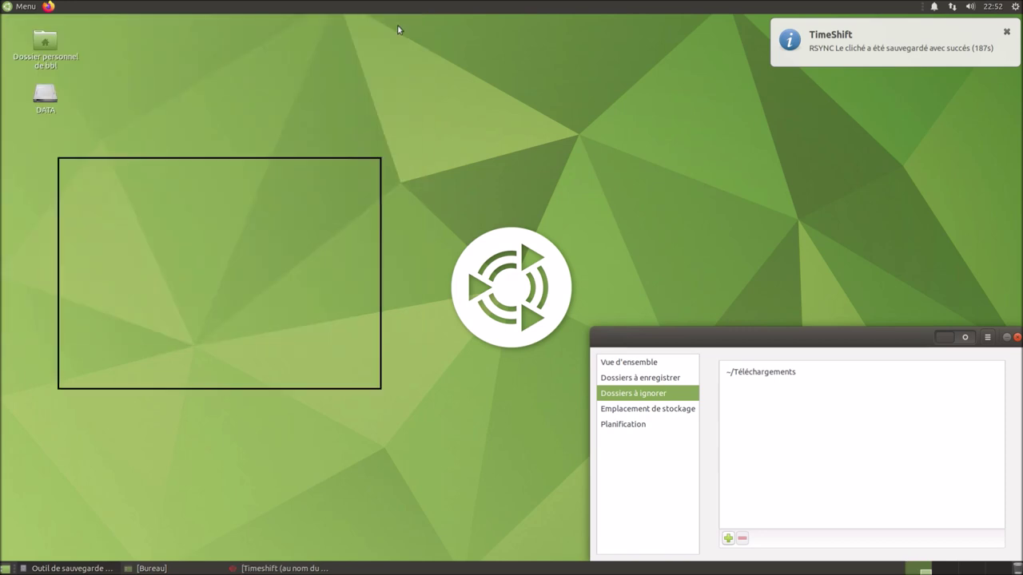
right_click(184, 149)
left_click(210, 157)
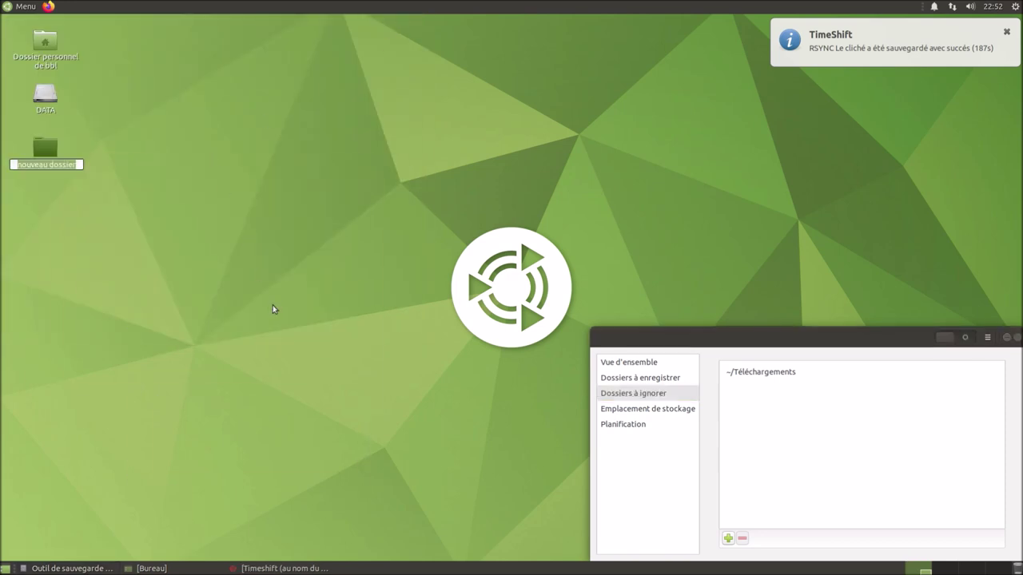
type("kjuyghkfghkgf")
key("Return")
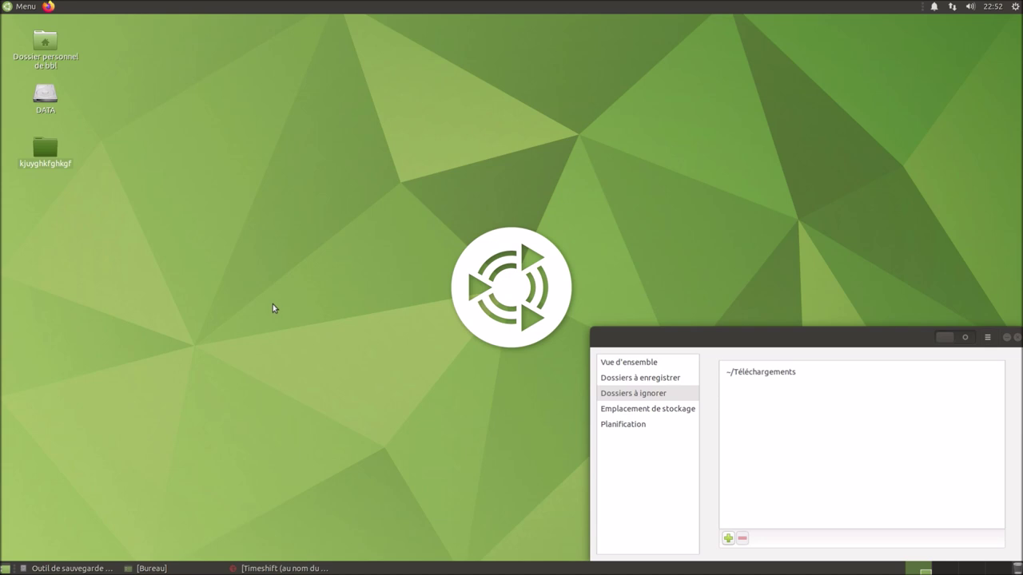
right_click(47, 155)
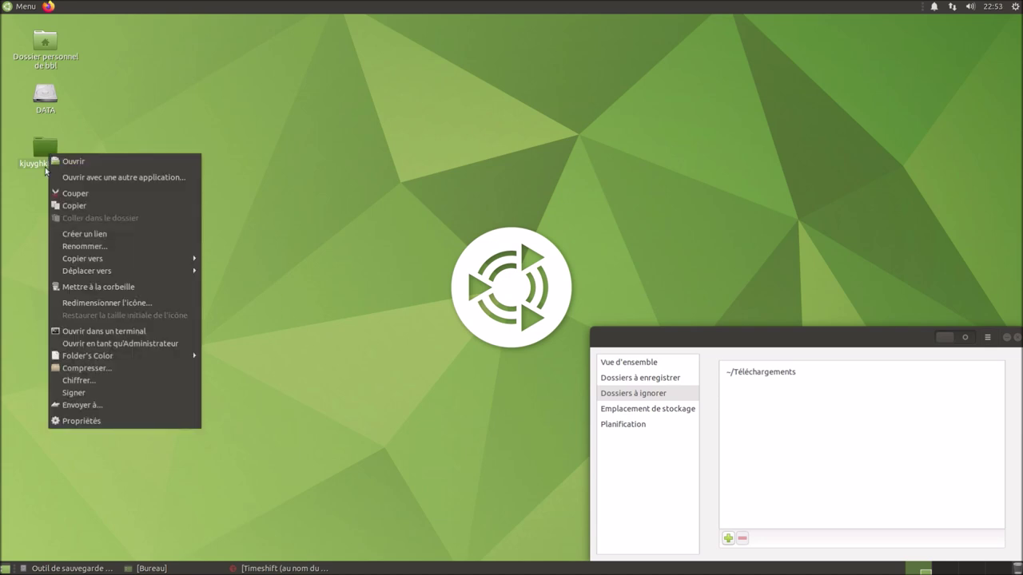
left_click(109, 288)
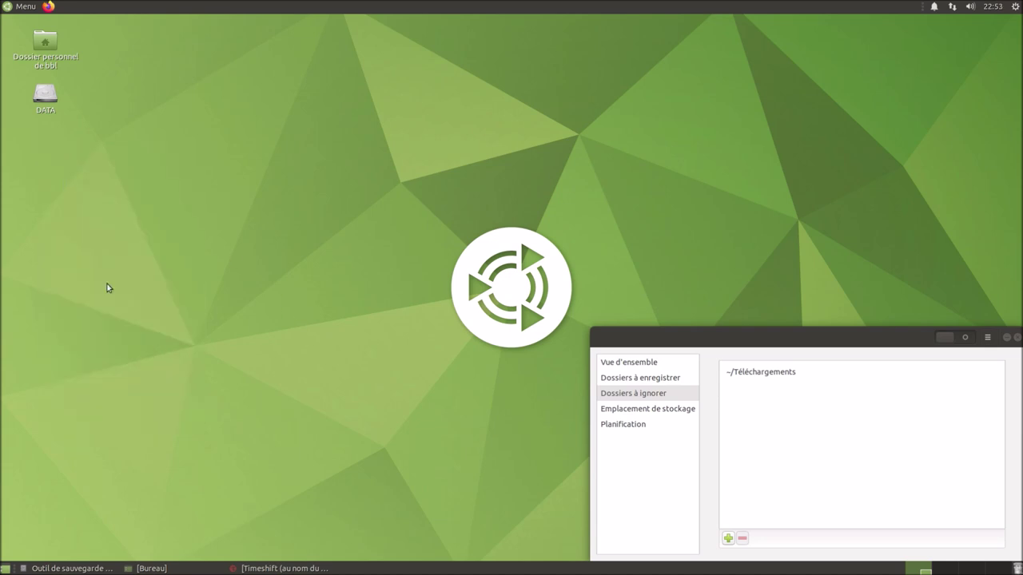
- Try adding the .local/share/Trash/files folder to the folders to ignore, and remove that entry again
left_click(727, 539)
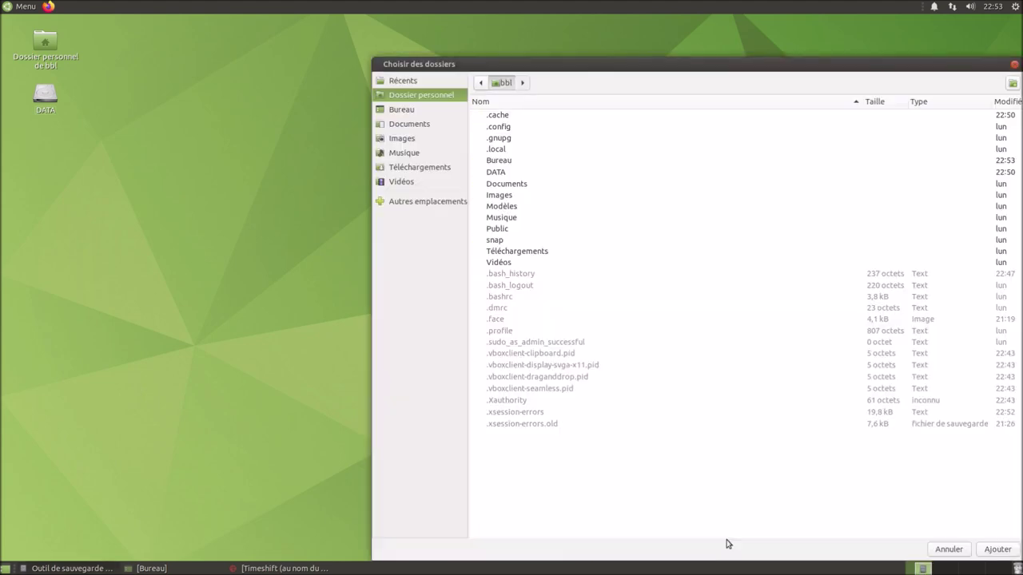
double_click(503, 149)
double_click(500, 117)
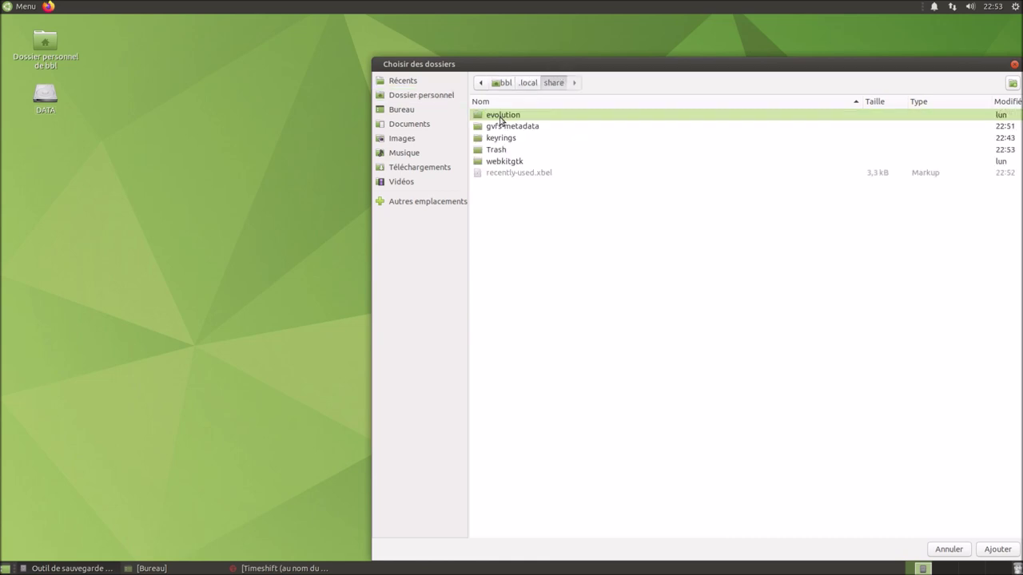
double_click(504, 149)
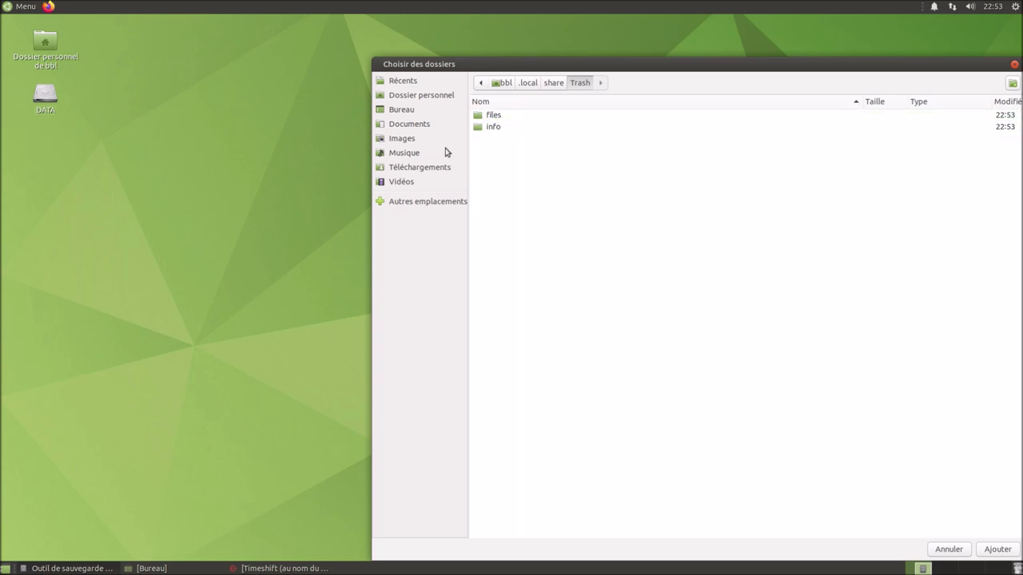
left_click(493, 120)
double_click(493, 120)
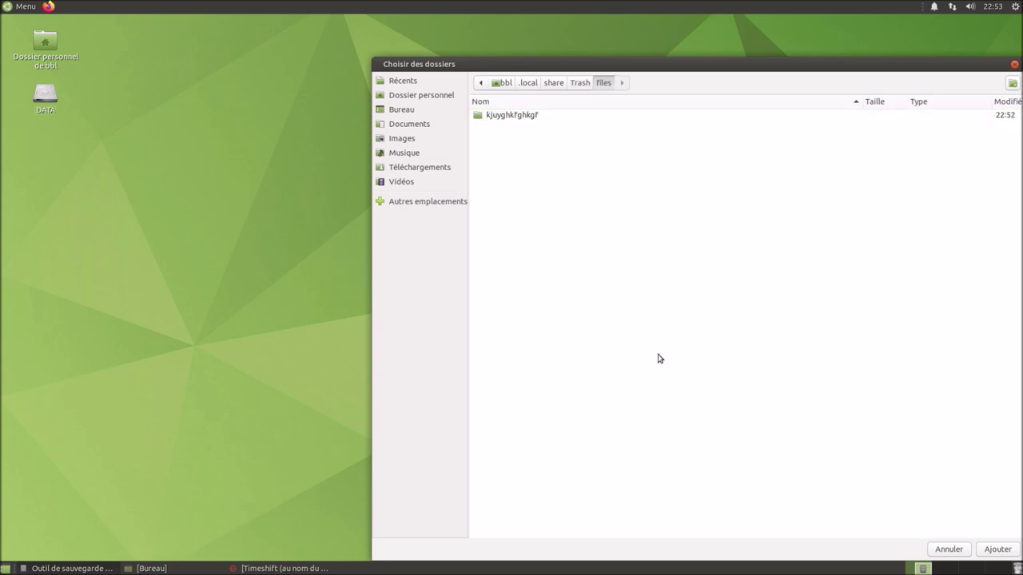
left_click(579, 83)
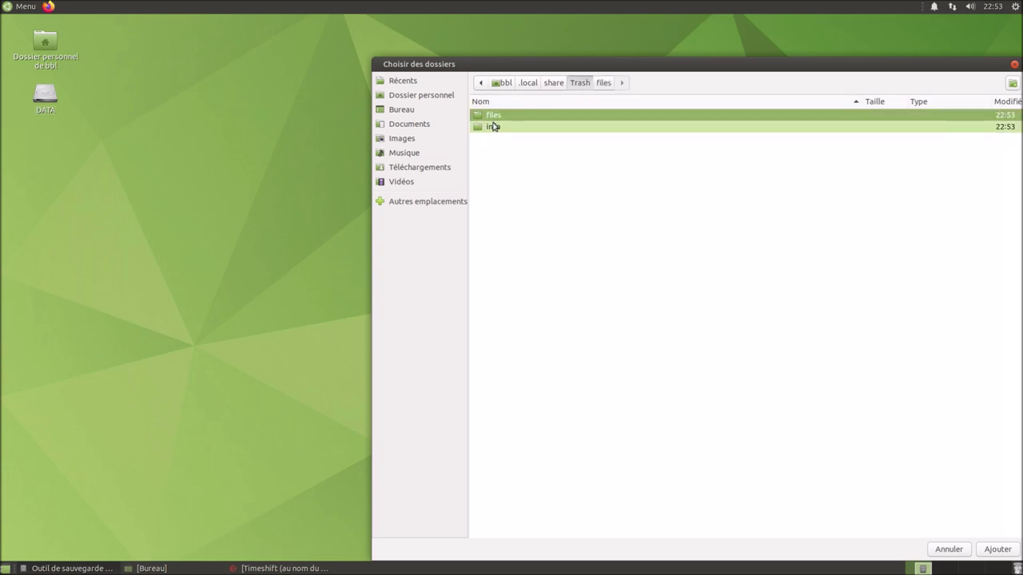
left_click(996, 553)
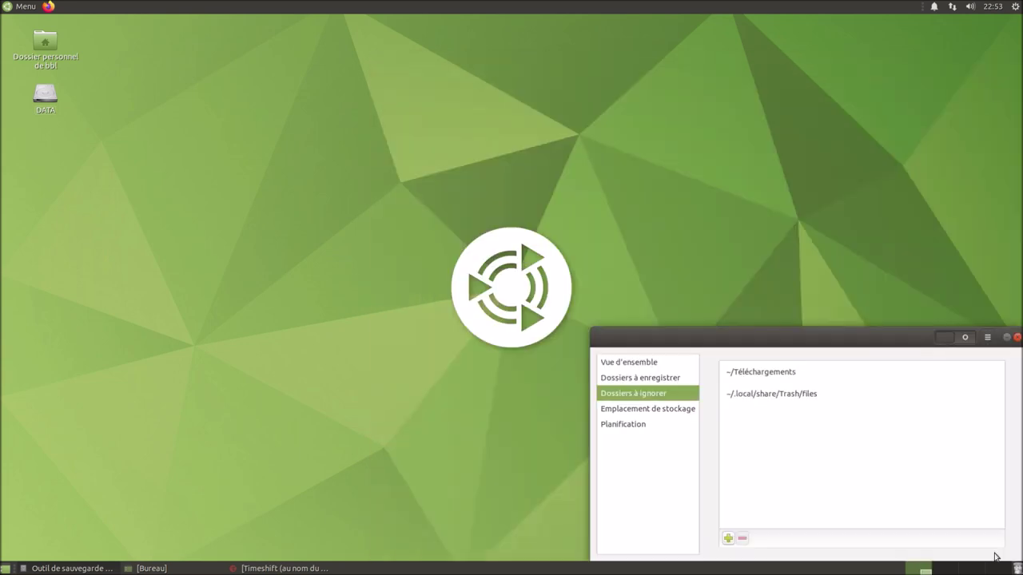
left_click(783, 394)
left_click(742, 539)
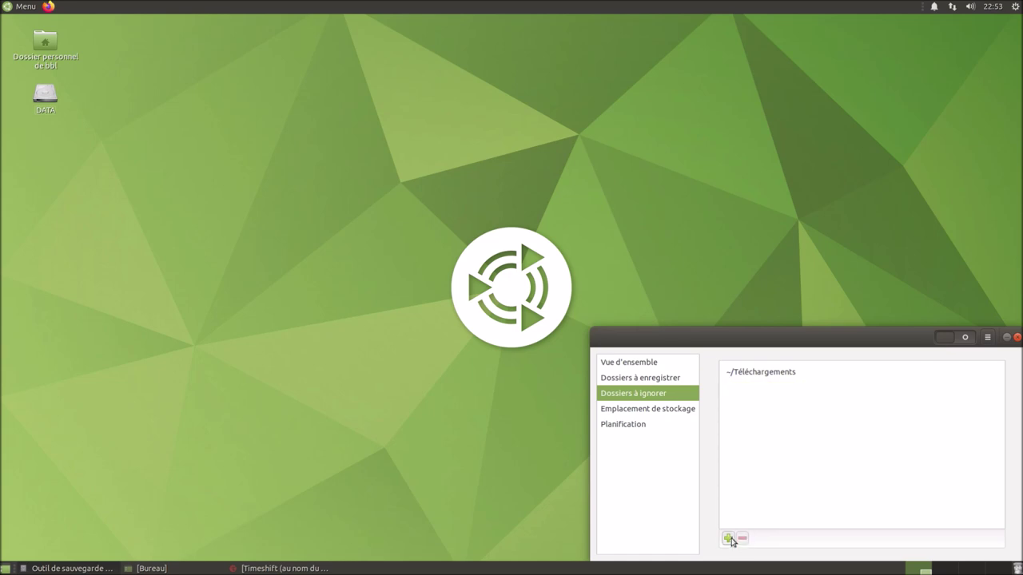
- Add the .local/share/Trash folder to the folders to ignore
left_click(730, 540)
double_click(489, 151)
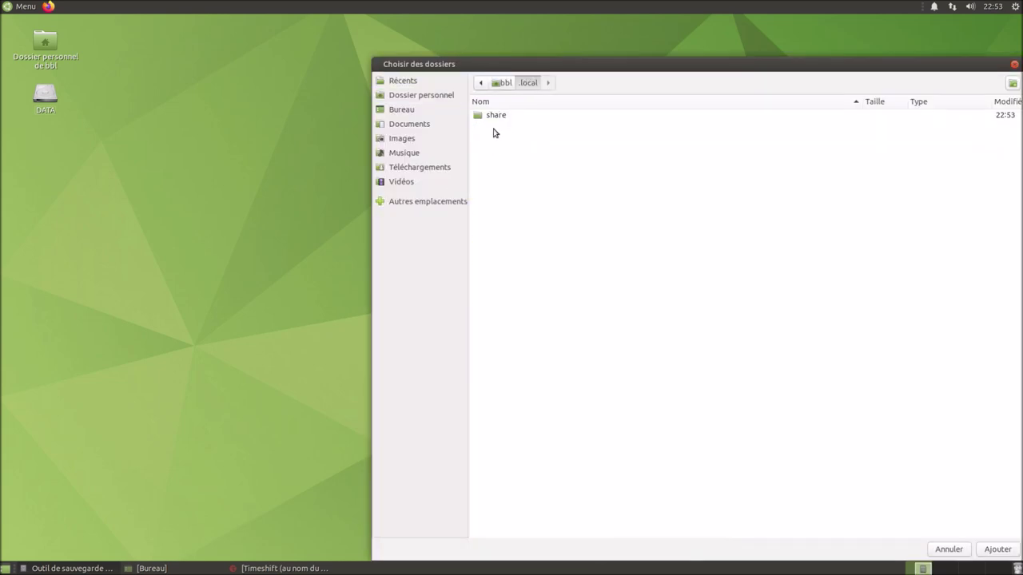
double_click(495, 118)
left_click(520, 151)
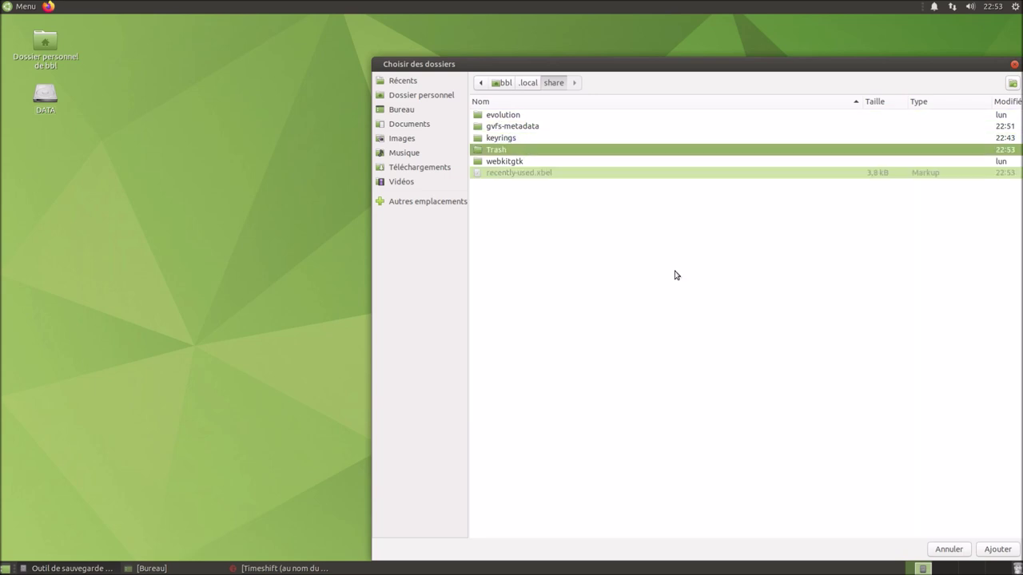
left_click(997, 549)
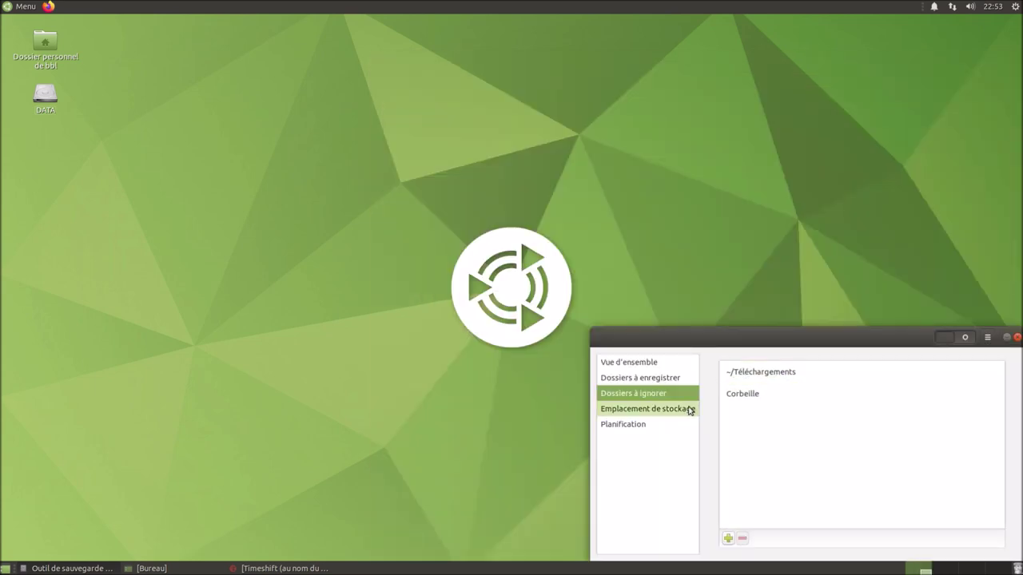
- Set the backup storage location to Dossier local
left_click(647, 408)
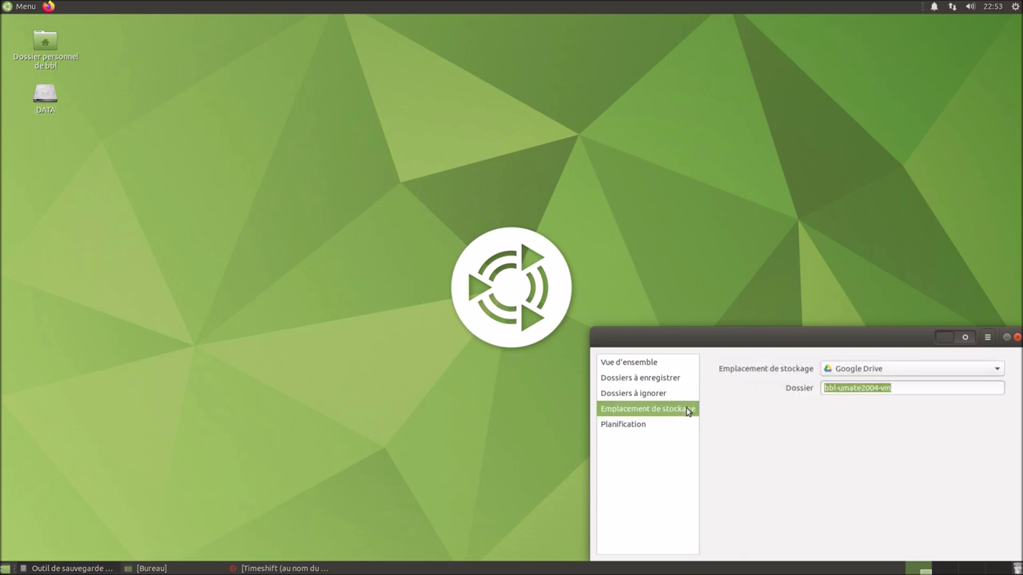
left_click(887, 373)
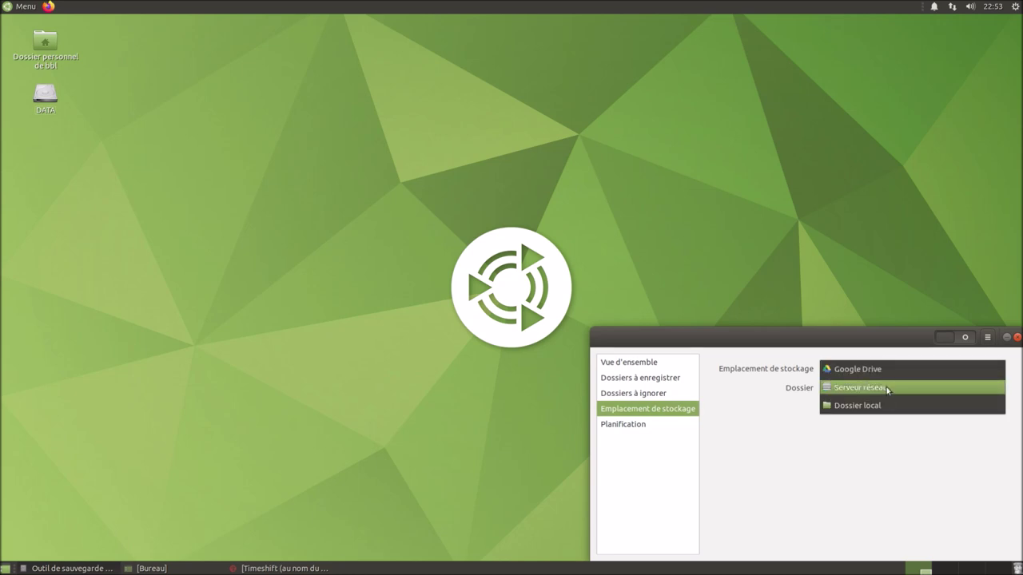
left_click(888, 405)
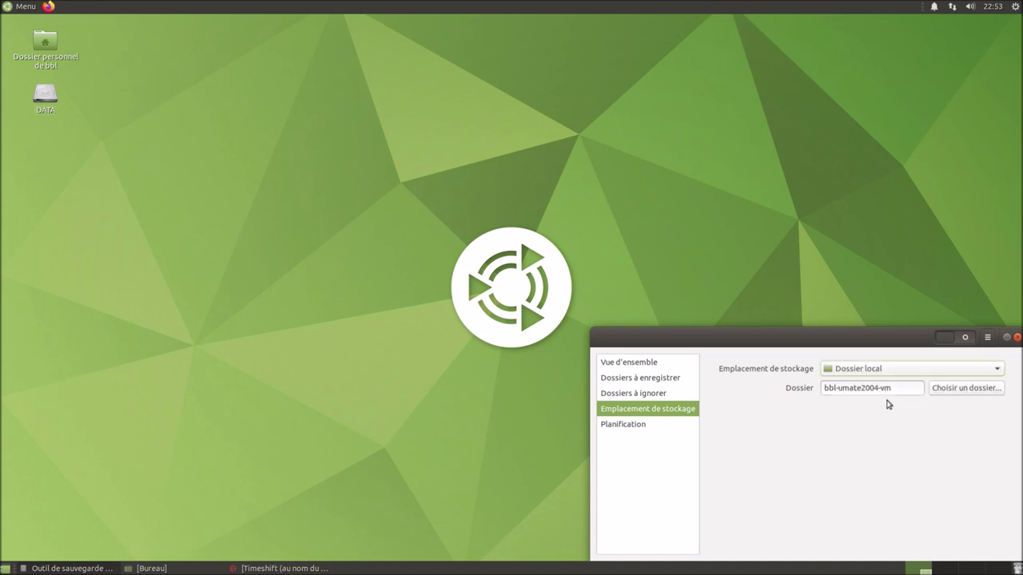
- Choose the DATA/backup folder as the storage folder, hiding the hidden files in the folder chooser
left_click(975, 392)
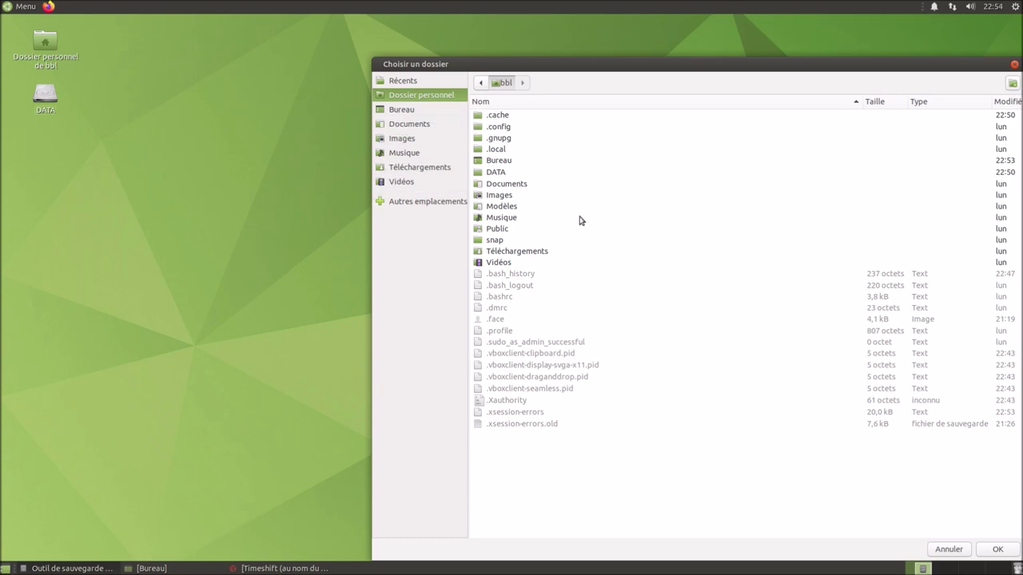
right_click(633, 485)
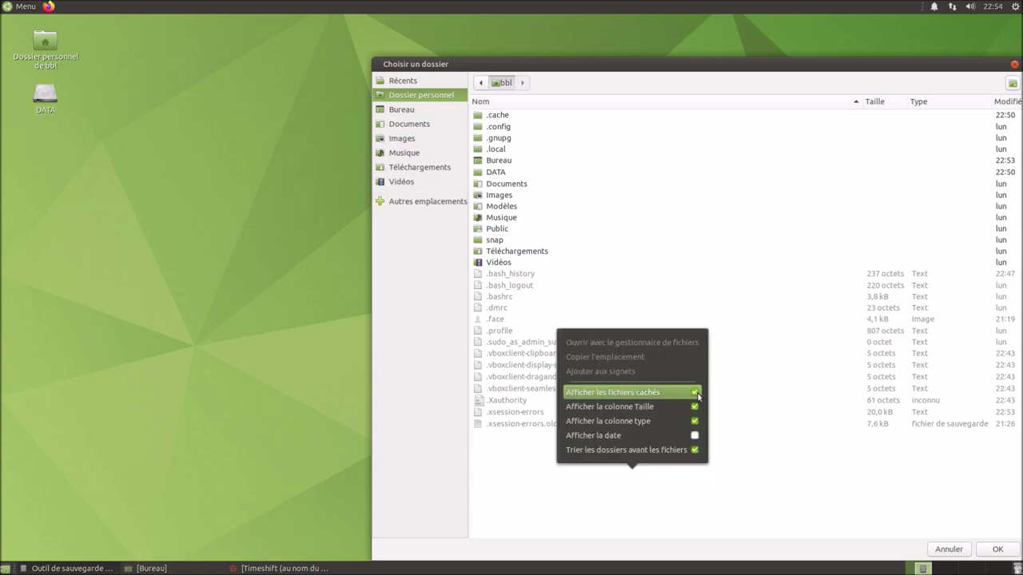
left_click(695, 392)
left_click(494, 128)
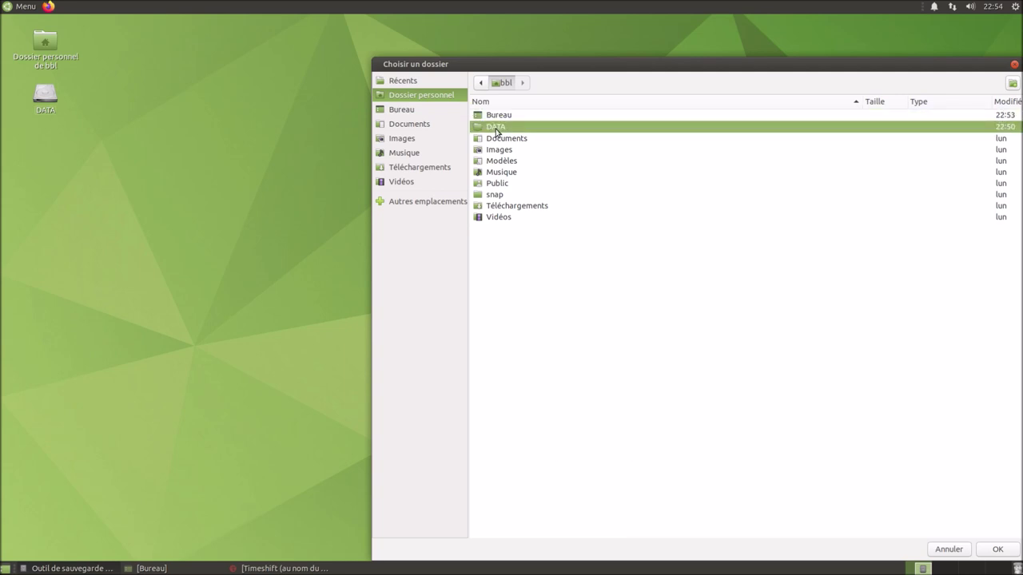
double_click(496, 129)
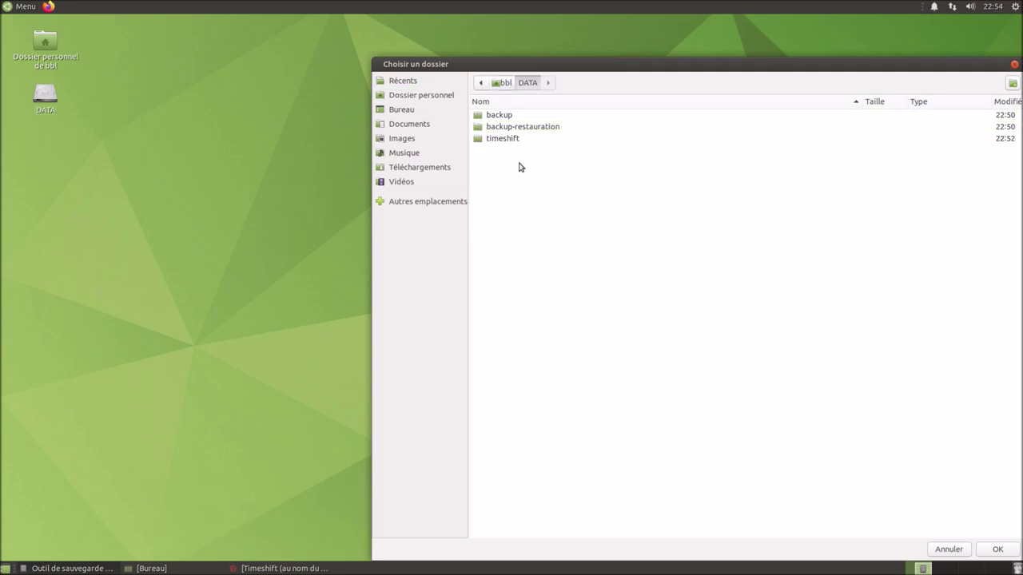
left_click(508, 118)
left_click(997, 548)
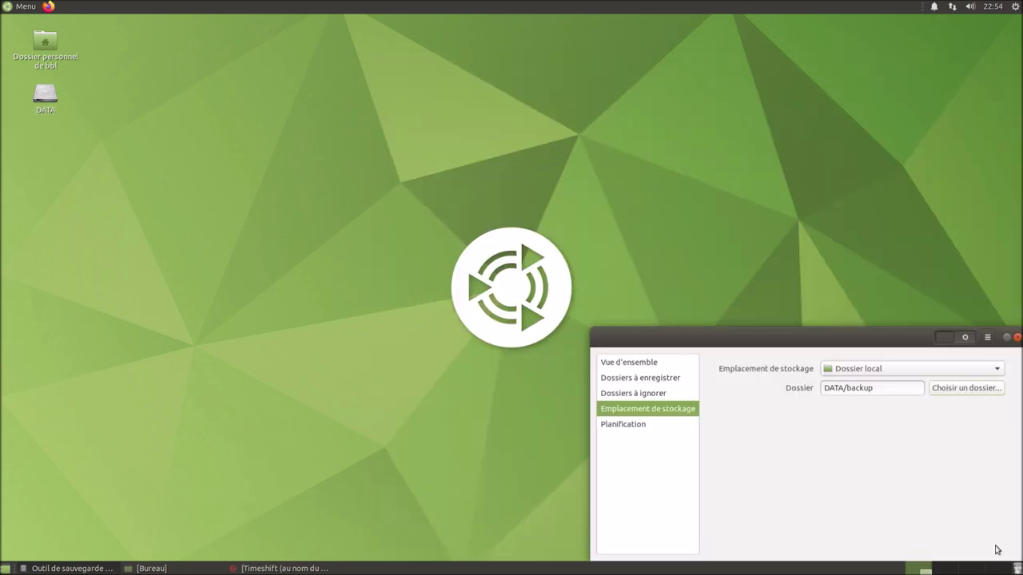
- Compare the personal folder's contents in the file manager with the folders to save, and look inside the DATA folder
left_click(642, 430)
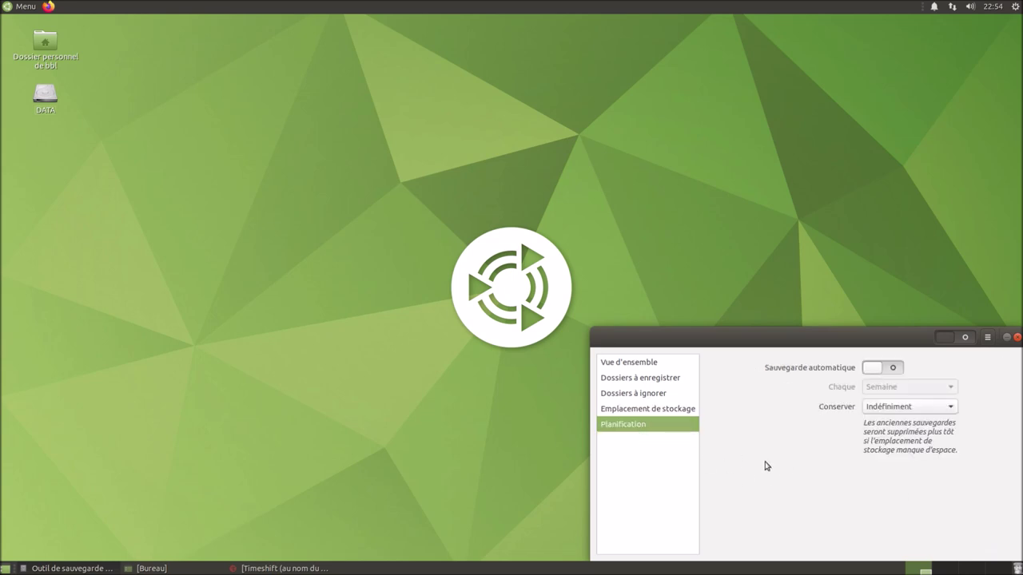
left_click(193, 568)
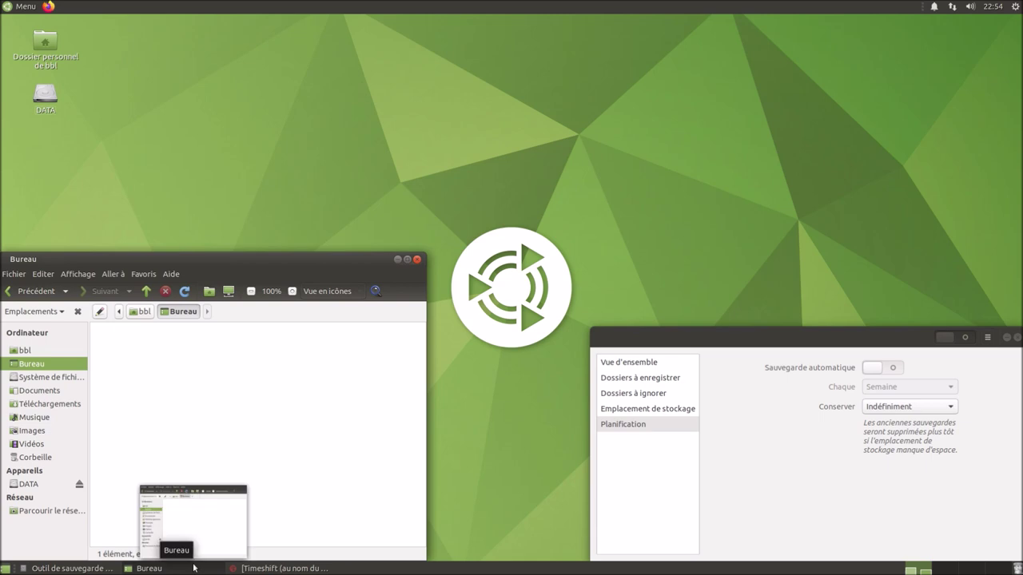
left_click(26, 350)
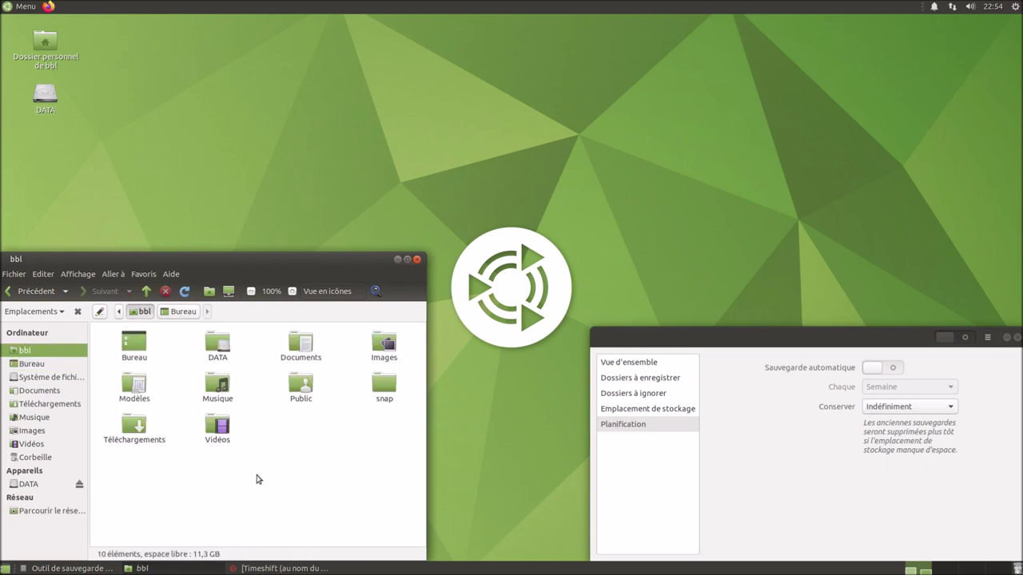
left_click(625, 383)
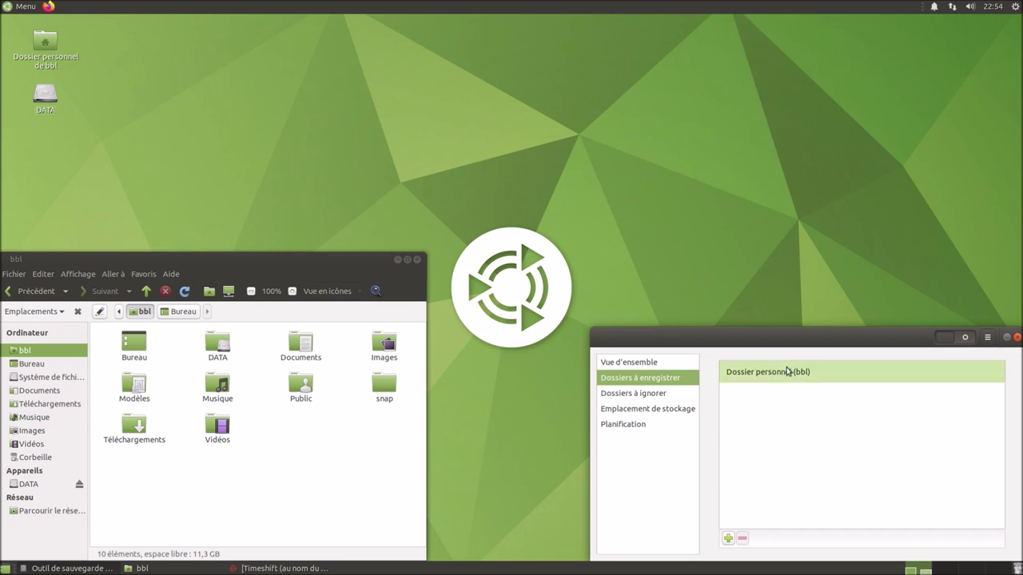
left_click_drag(125, 467, 400, 348)
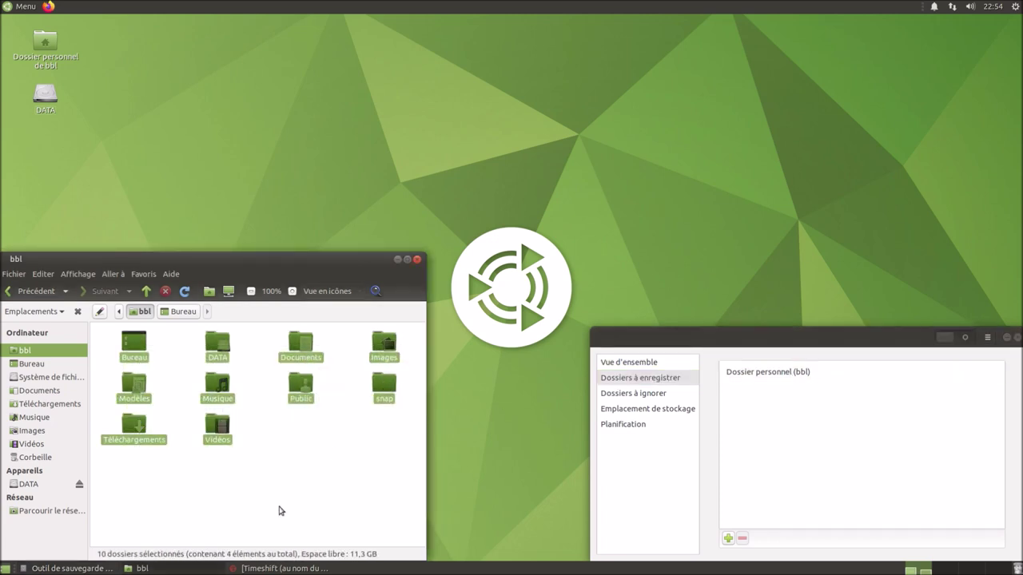
left_click(229, 514)
left_click(221, 349)
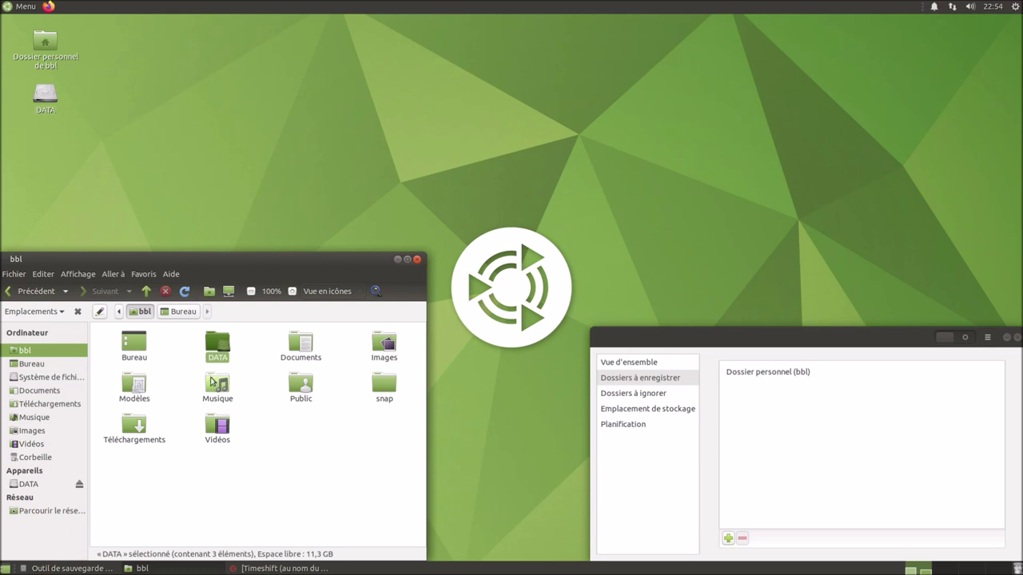
double_click(211, 343)
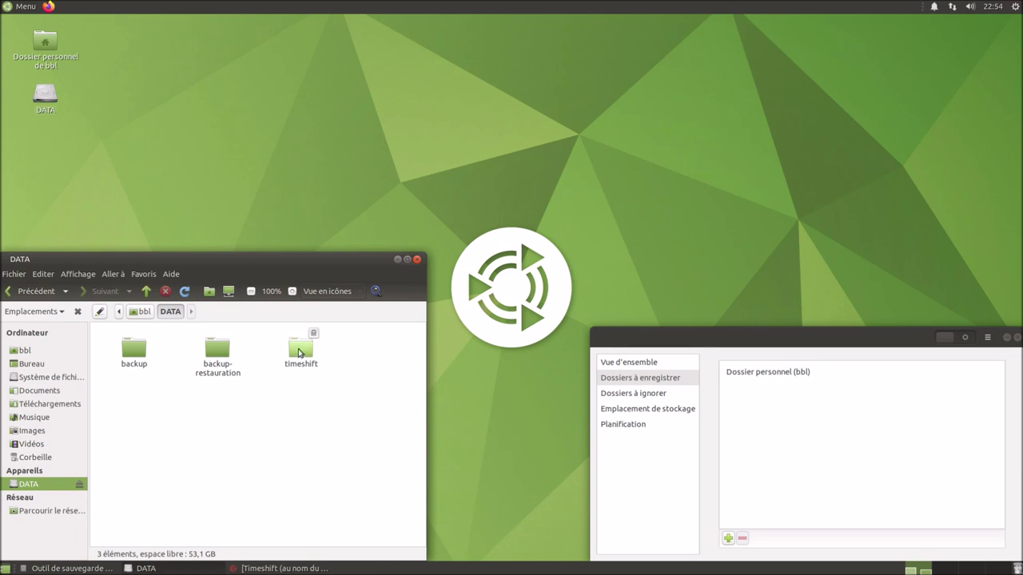
- Add the personal folder's DATA folder to the folders to ignore
left_click(637, 394)
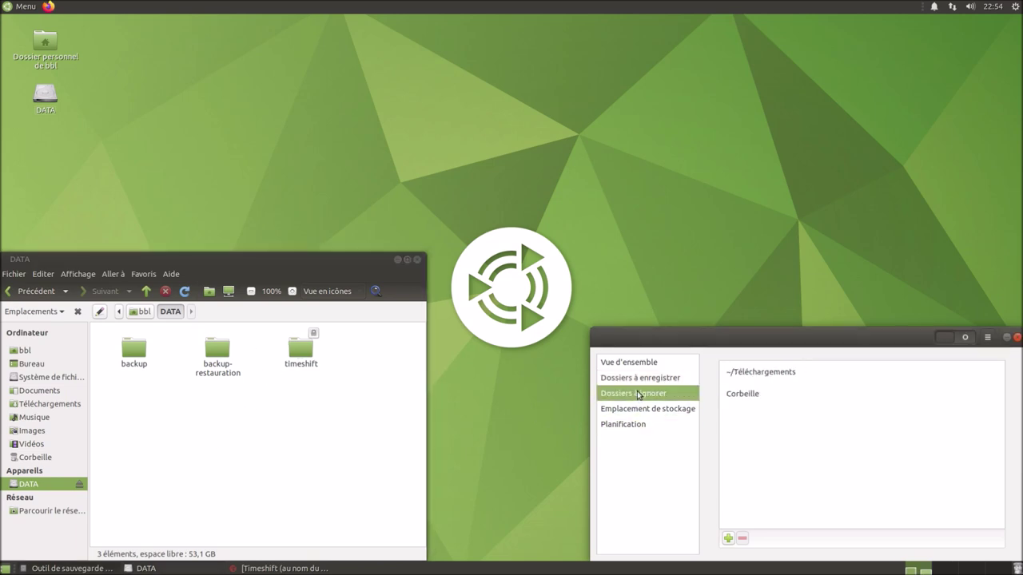
left_click(728, 539)
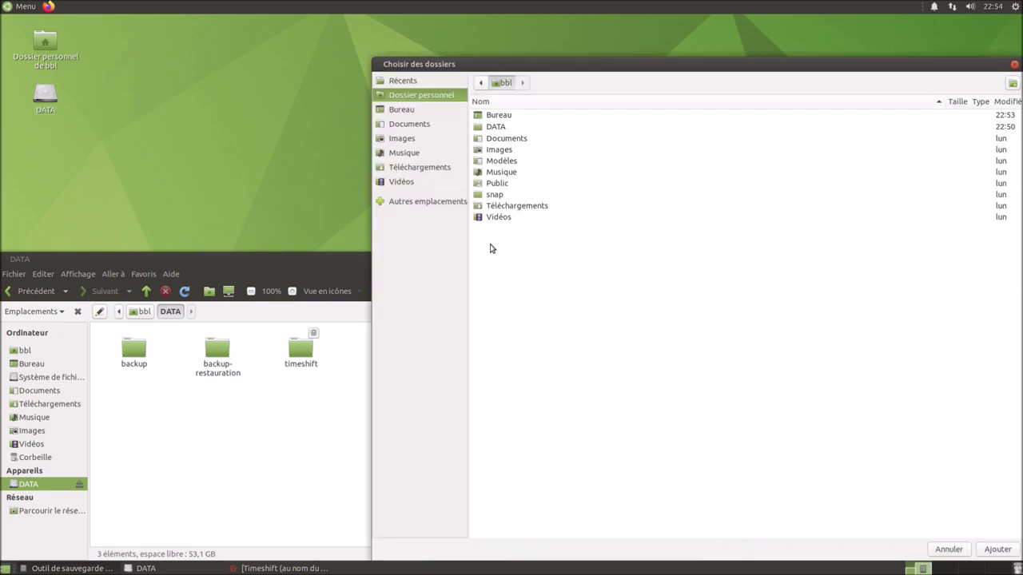
left_click(496, 127)
left_click(999, 550)
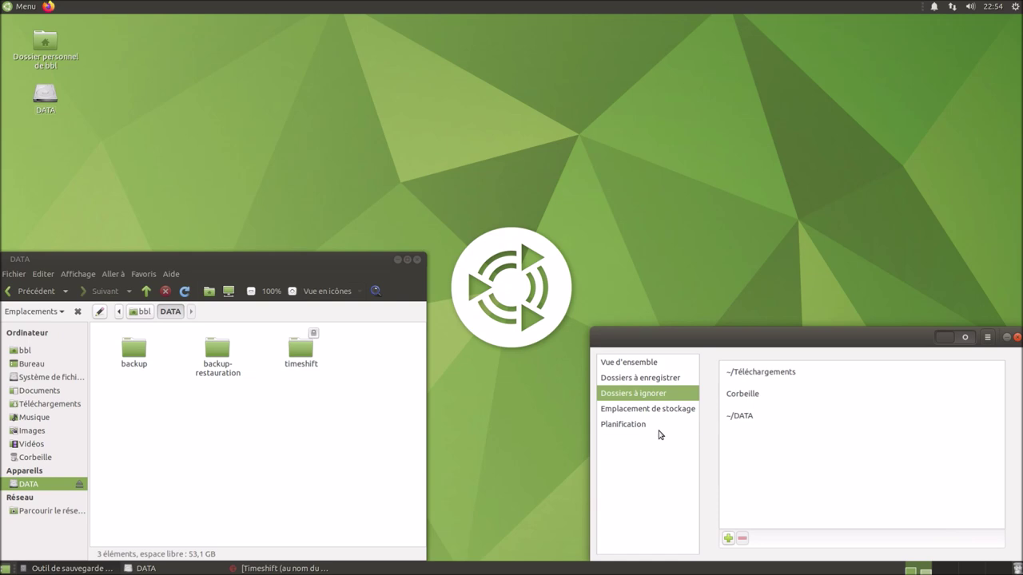
- Enable automatic backup every day (Jour) and keep backups for at least six months (Au moins six mois)
left_click(658, 431)
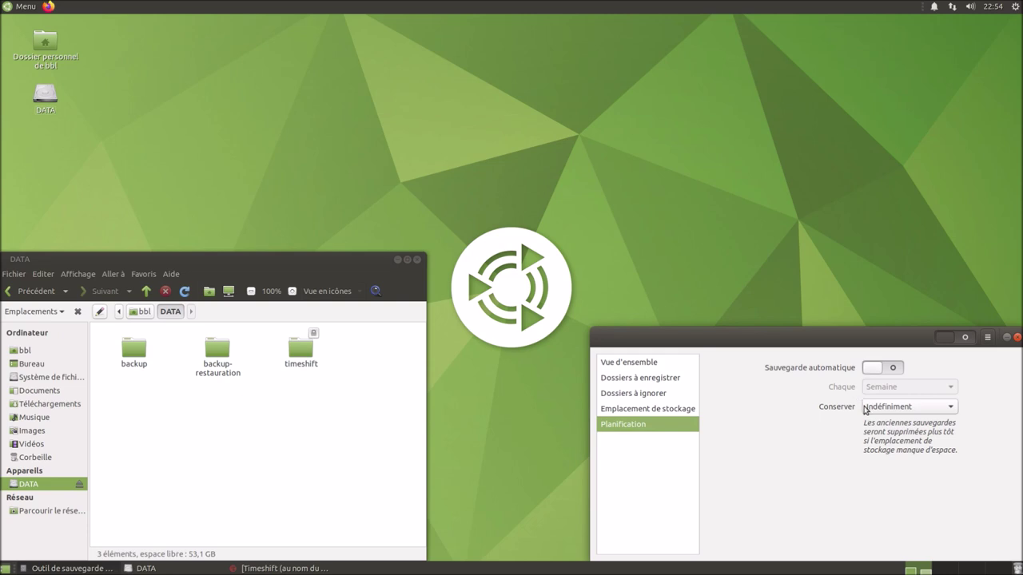
left_click(873, 370)
left_click(891, 388)
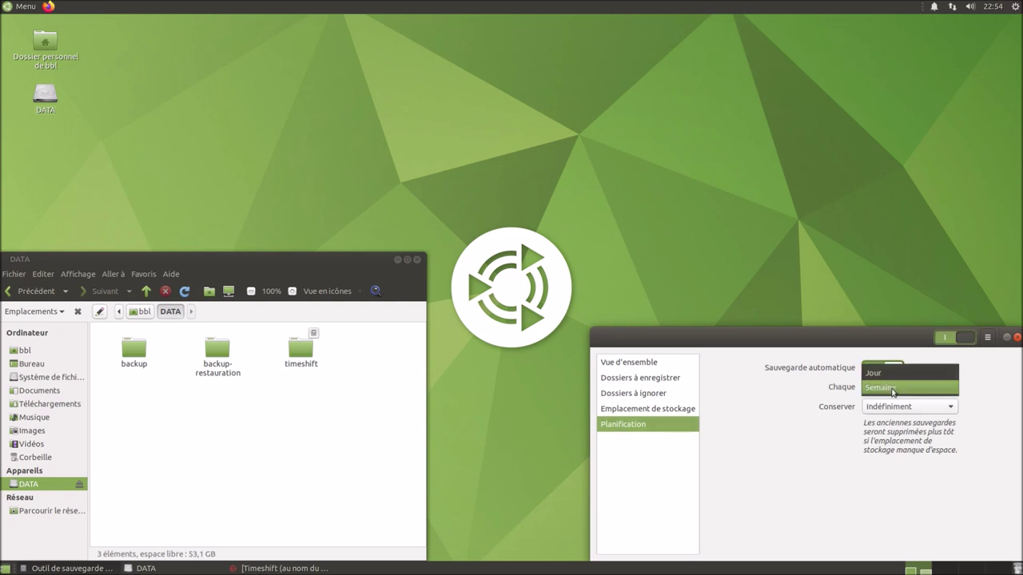
left_click(892, 374)
left_click(897, 407)
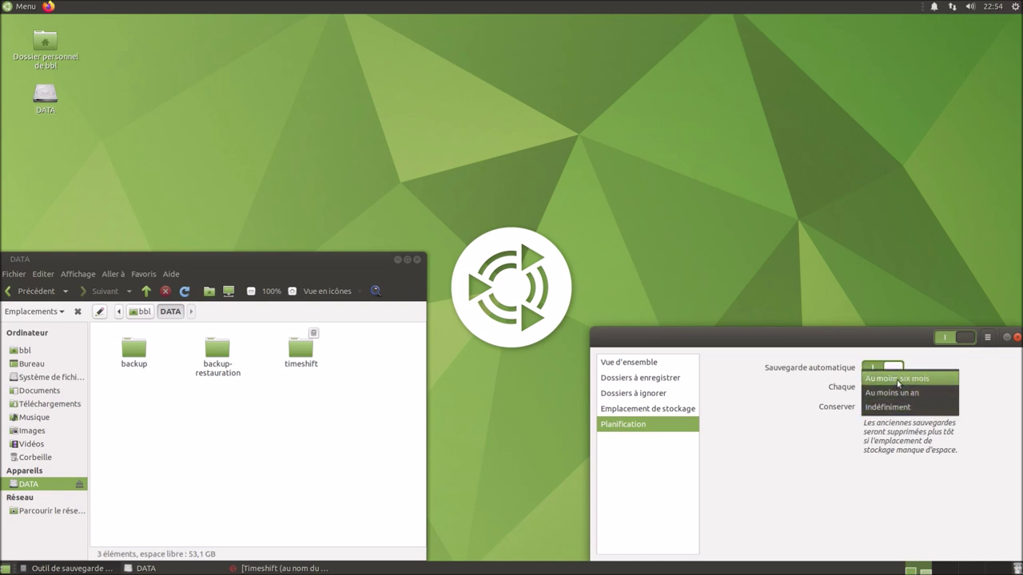
left_click(898, 380)
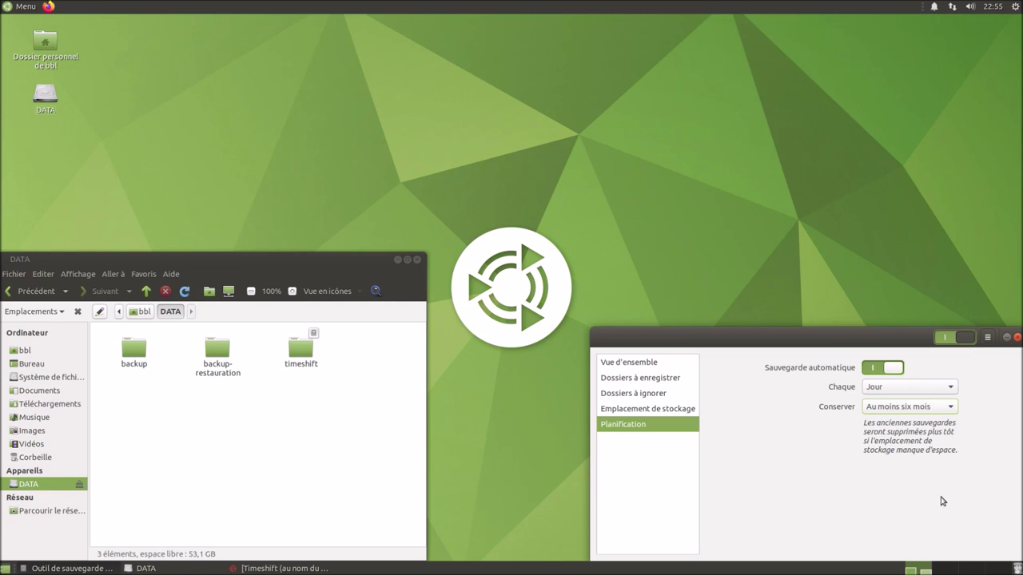
- Start a backup from the overview and open the DATA/backup folder in the file manager
left_click(645, 364)
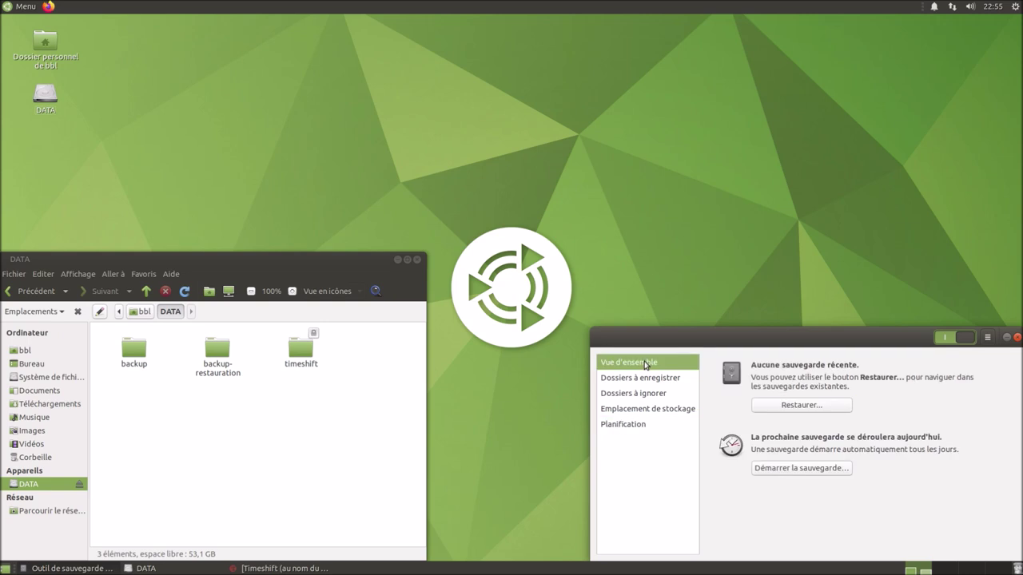
left_click(782, 470)
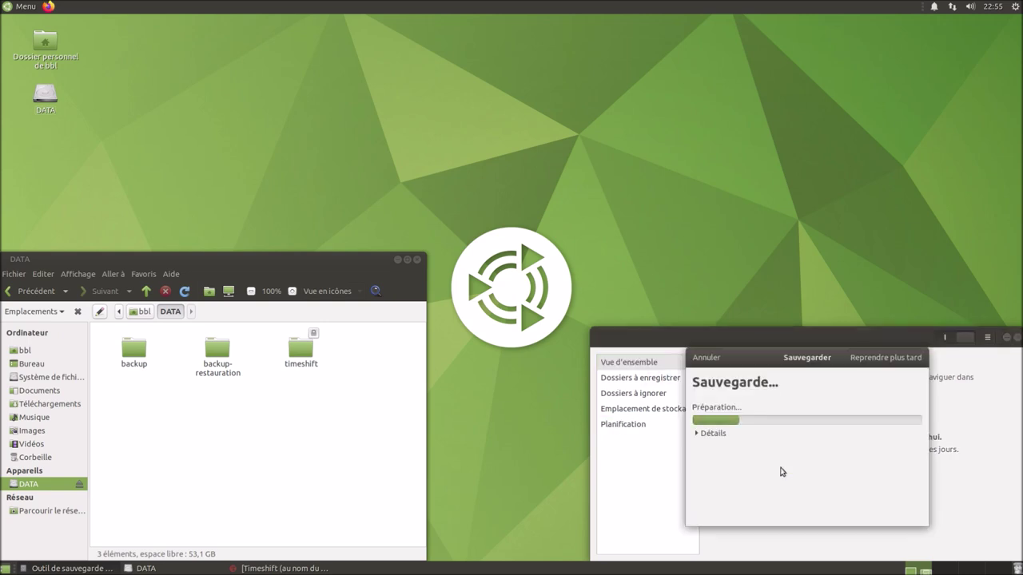
left_click(722, 434)
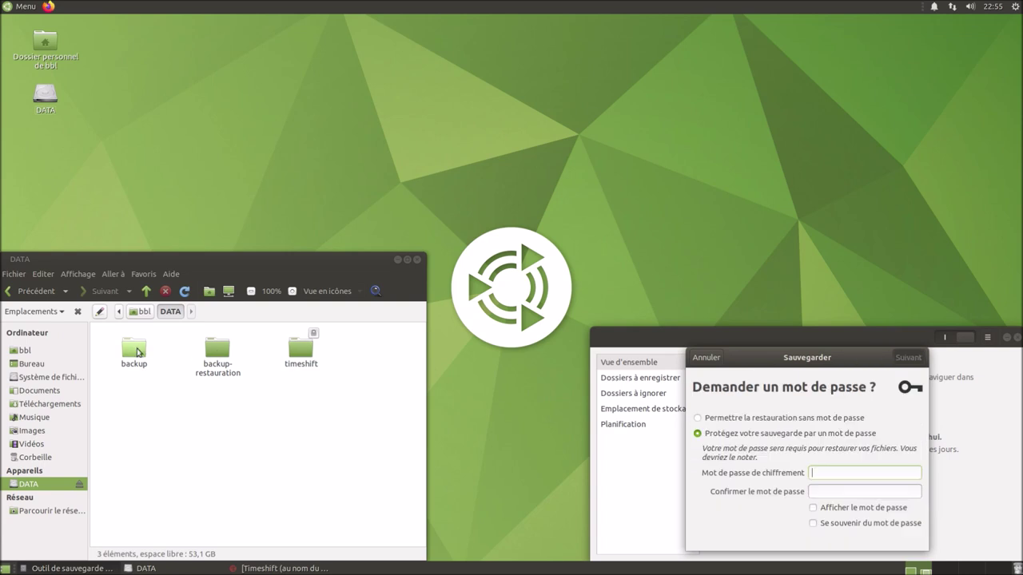
double_click(134, 350)
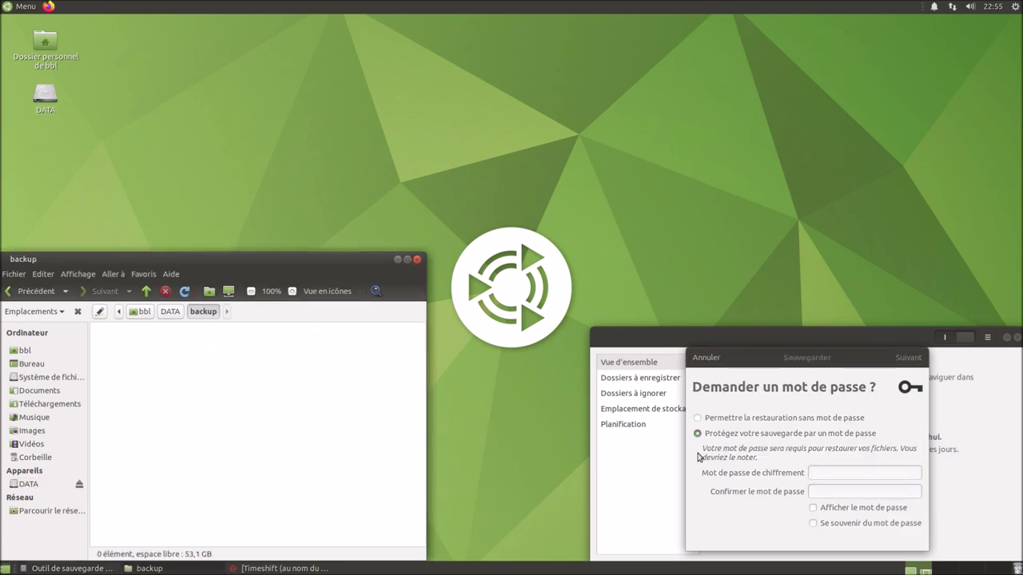
- Protect the backup with an encryption password, enter and confirm it, choose to show and remember it, and continue the backup
left_click(847, 439)
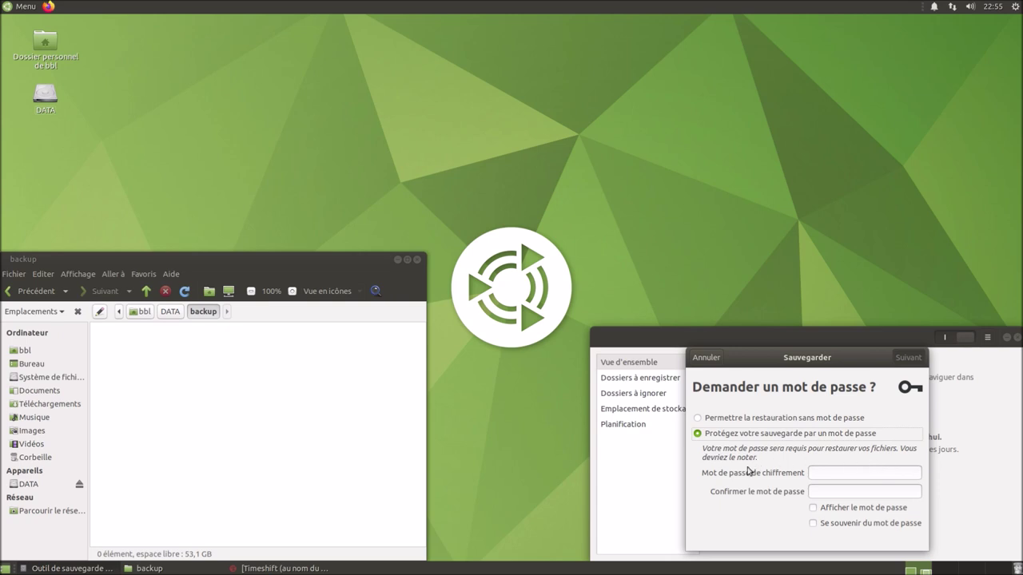
left_click(830, 473)
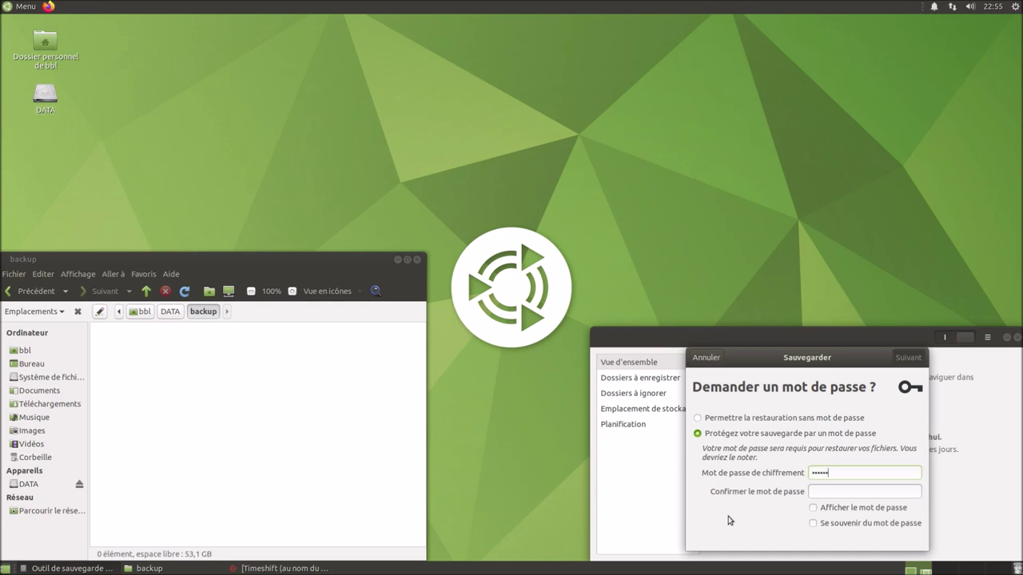
type("••••••")
left_click(841, 508)
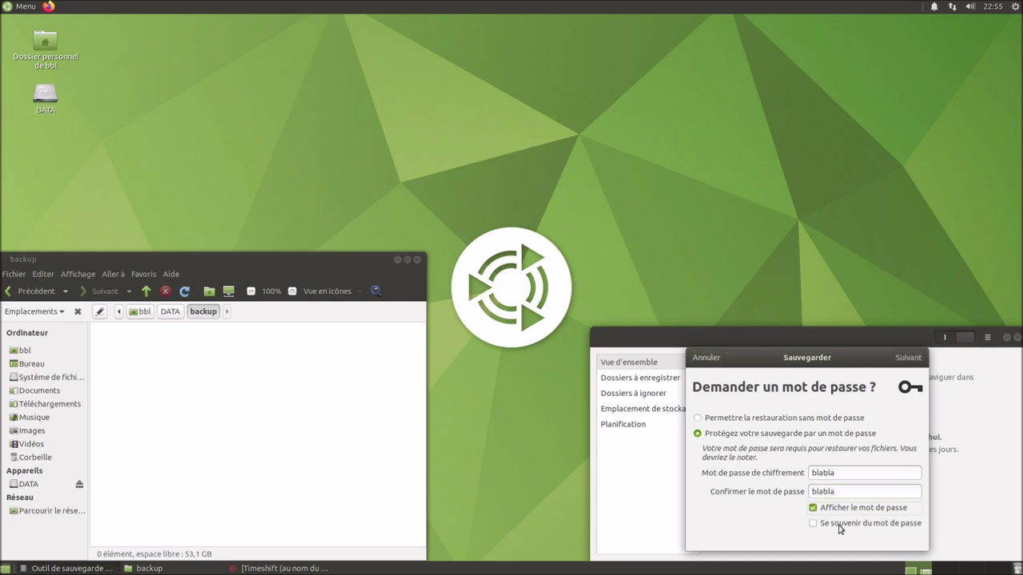
left_click(839, 526)
left_click(908, 360)
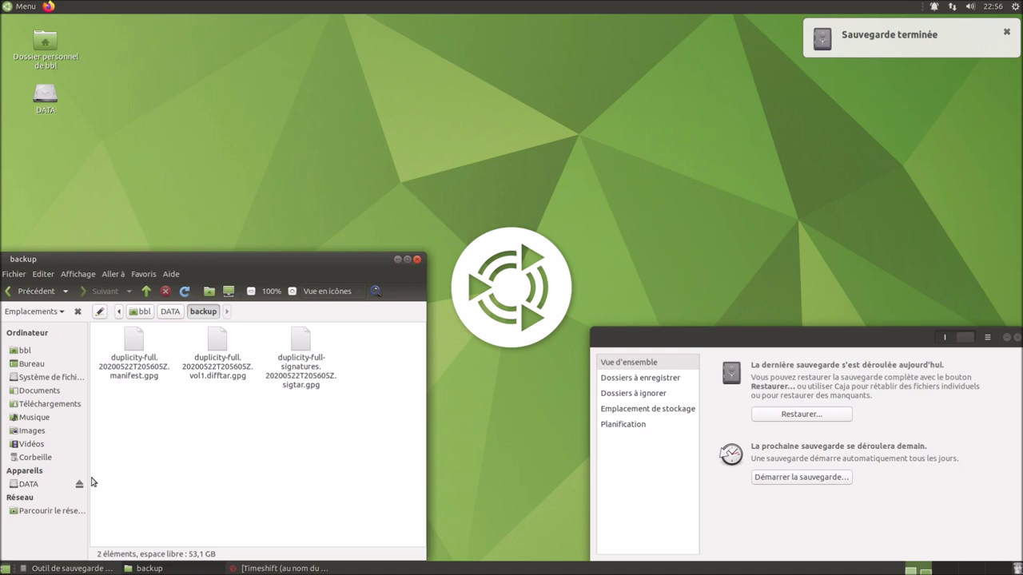
- Switch to Timeshift and create a new snapshot
left_click(240, 568)
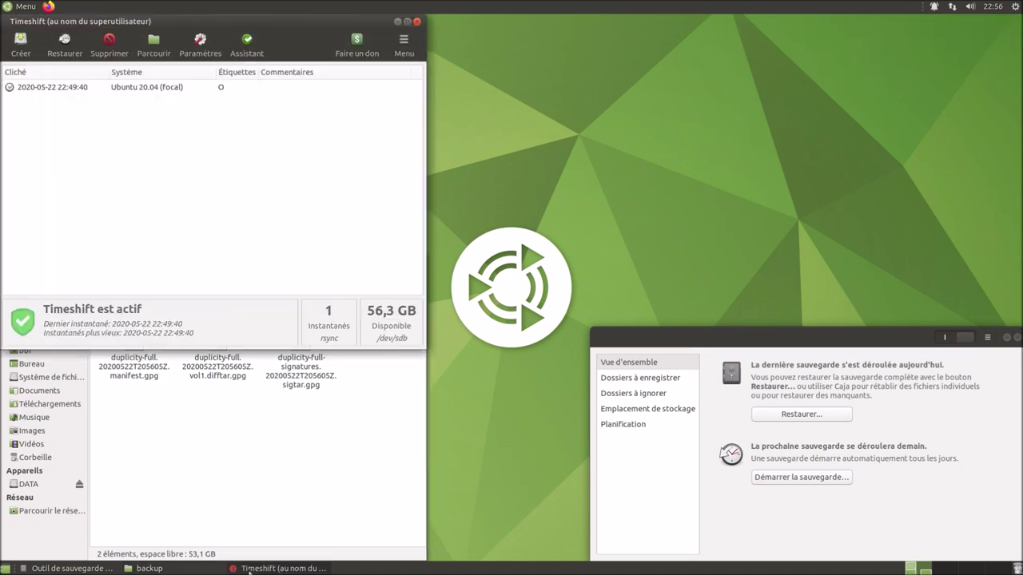
left_click(17, 48)
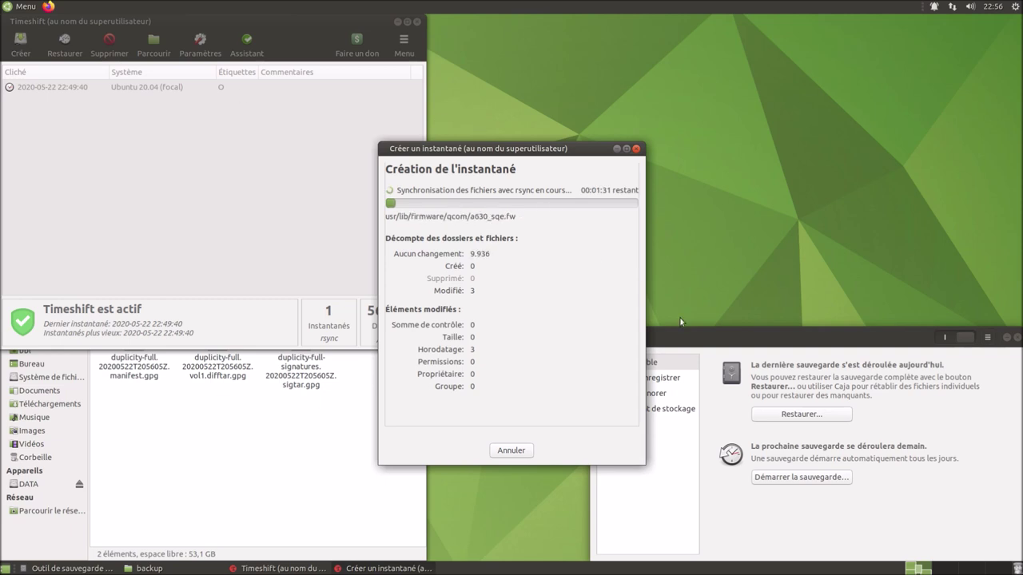
- Bring the backup folder window to the front and start another backup from the backup tool's overview
left_click(324, 448)
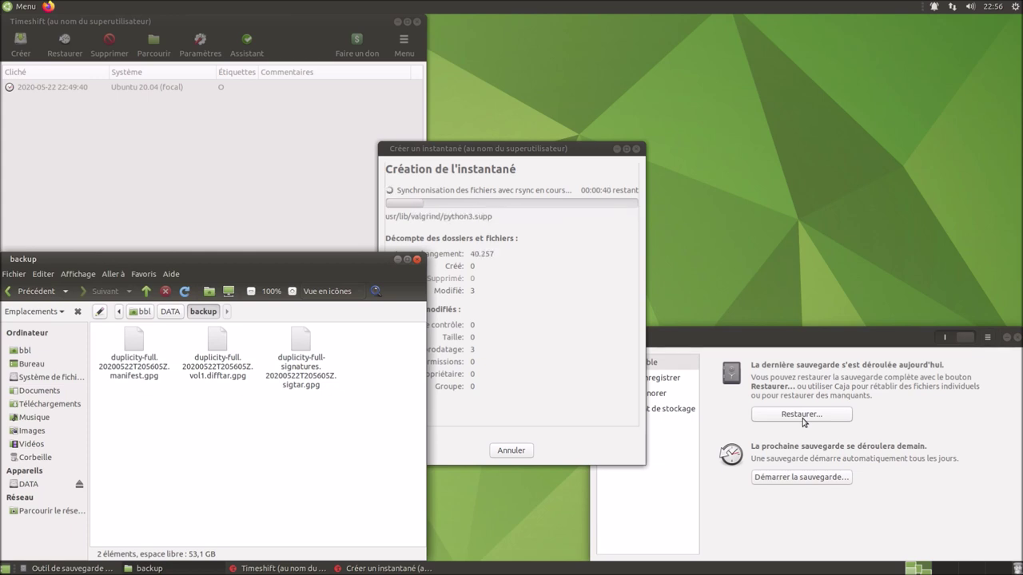
left_click(803, 422)
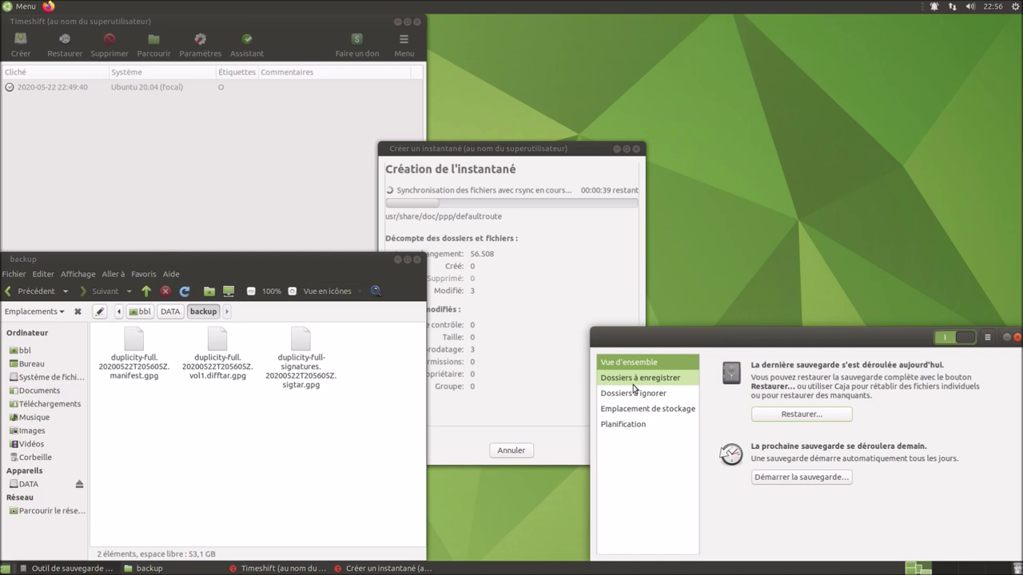
left_click(802, 478)
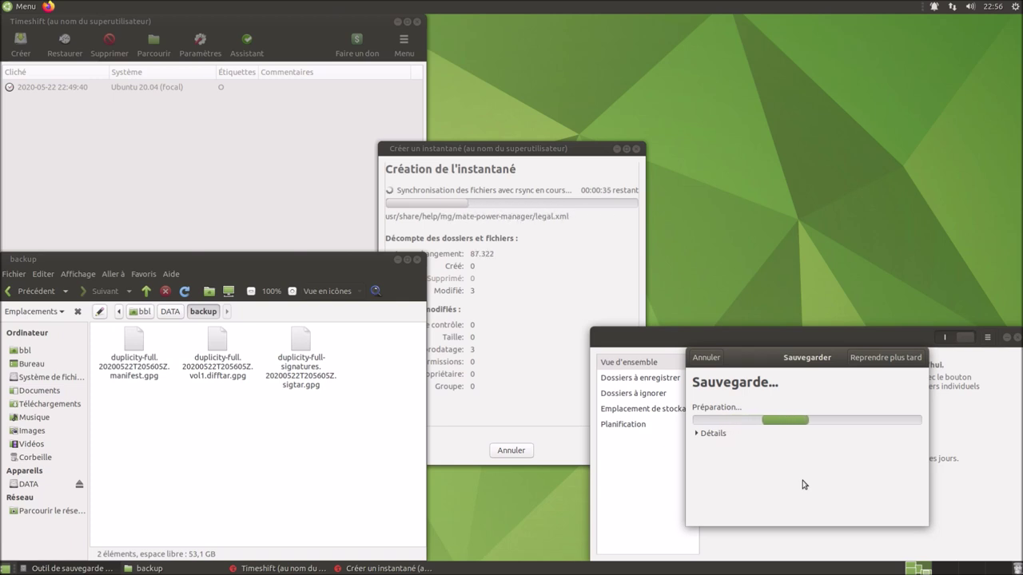
- Show the running backup's details, and set up a restore from DATA/backup using the backup dated 22/05/20 20:56:05
left_click(716, 434)
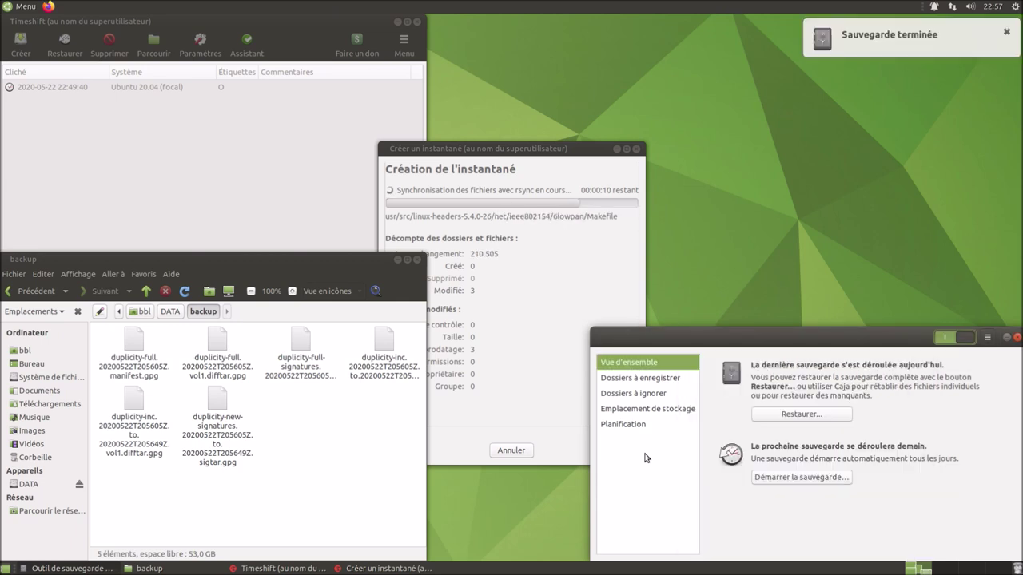
left_click(815, 420)
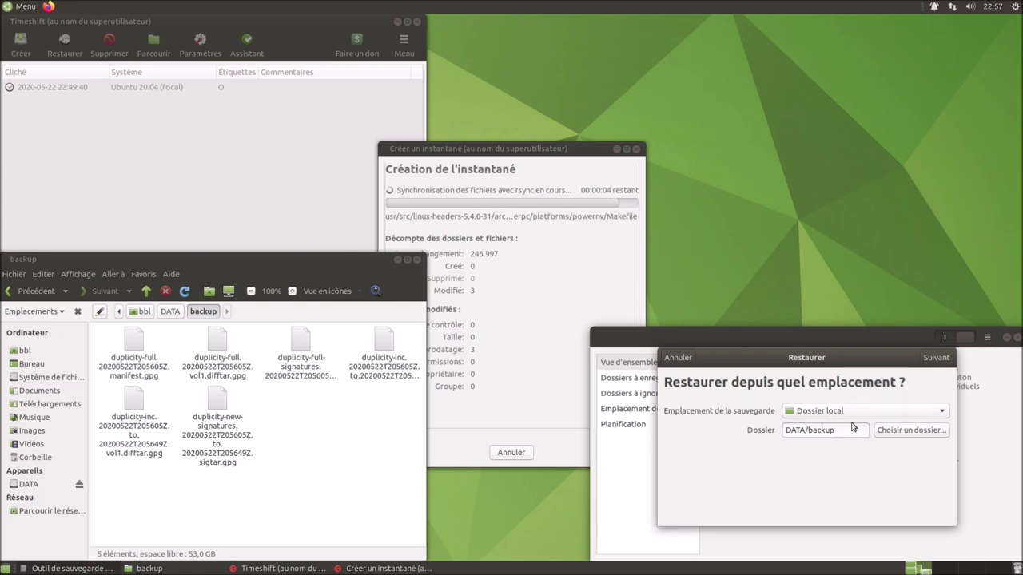
left_click(935, 359)
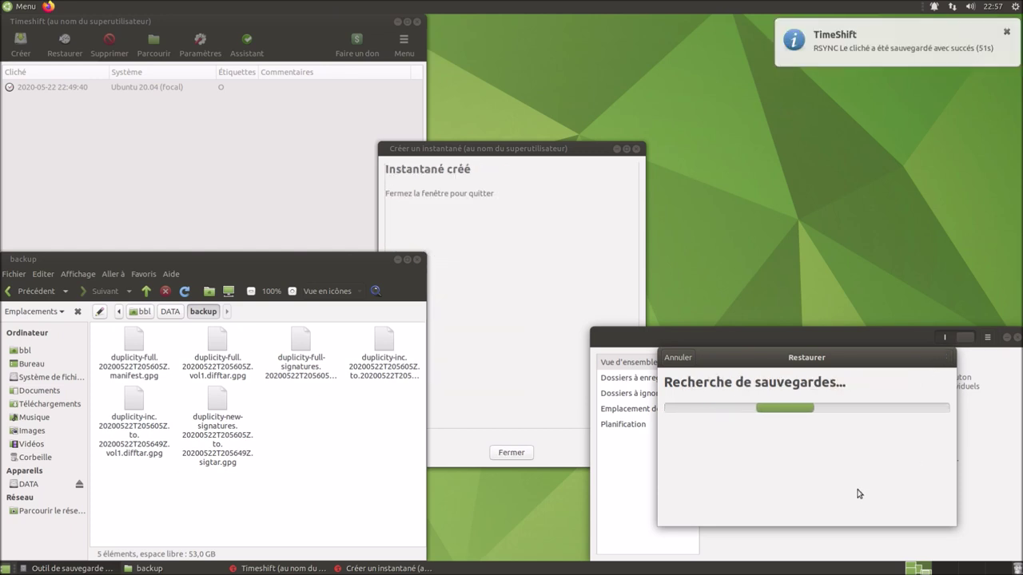
left_click(756, 414)
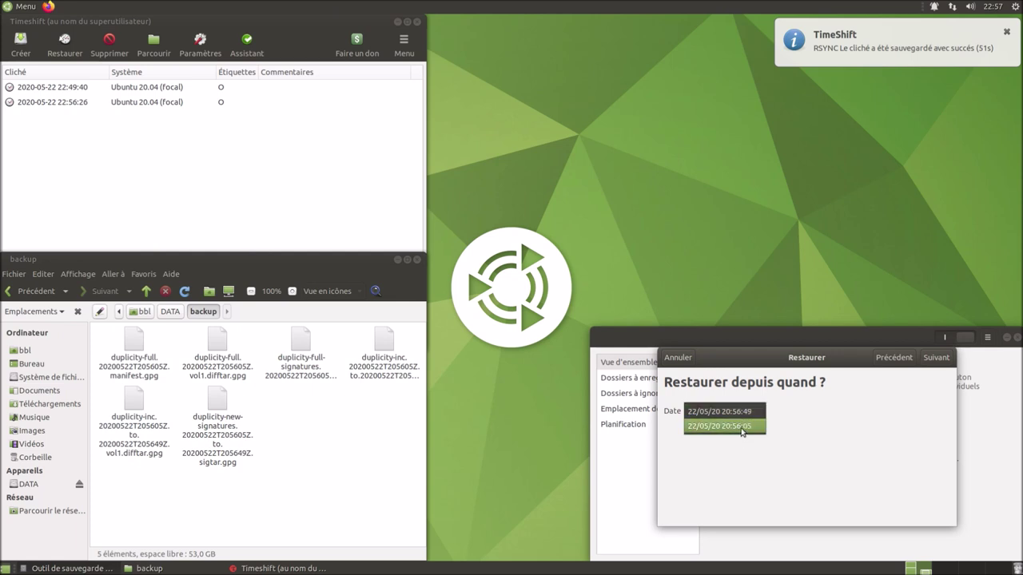
left_click(741, 430)
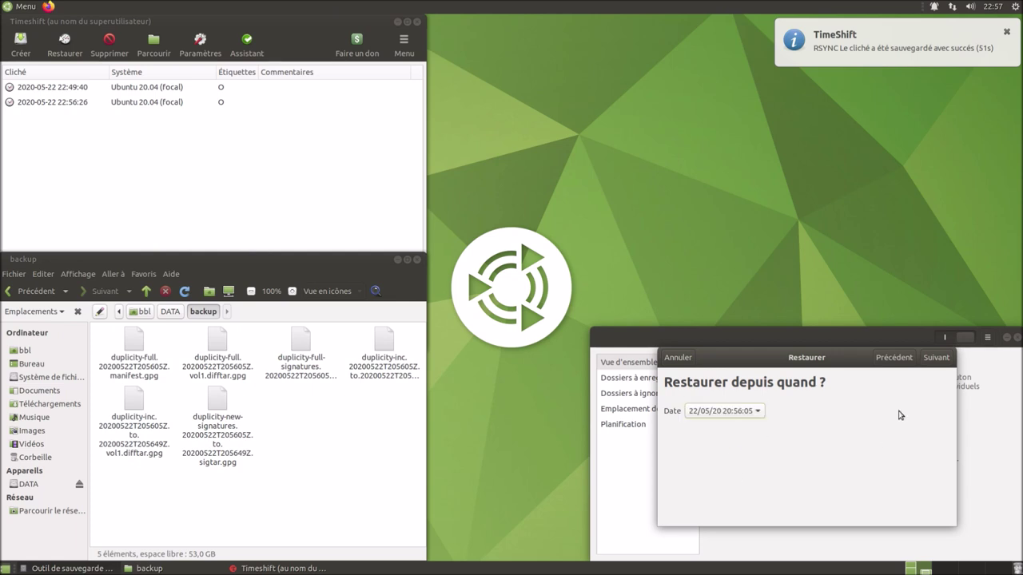
left_click(935, 359)
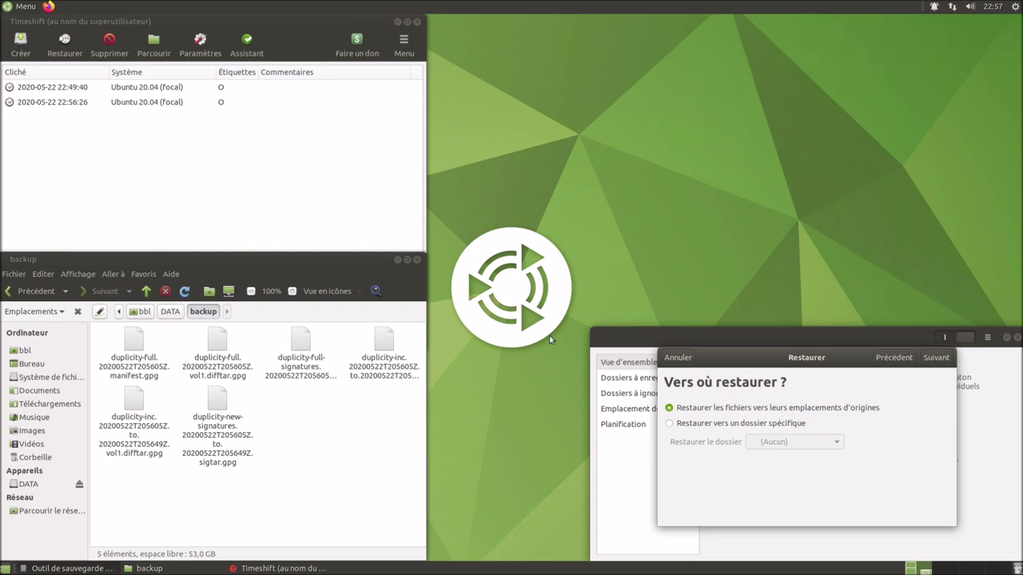
- Inspect the personal folder bbl in the file manager and trace its location from the file system root through home
left_click(141, 312)
left_click_drag(111, 468, 391, 343)
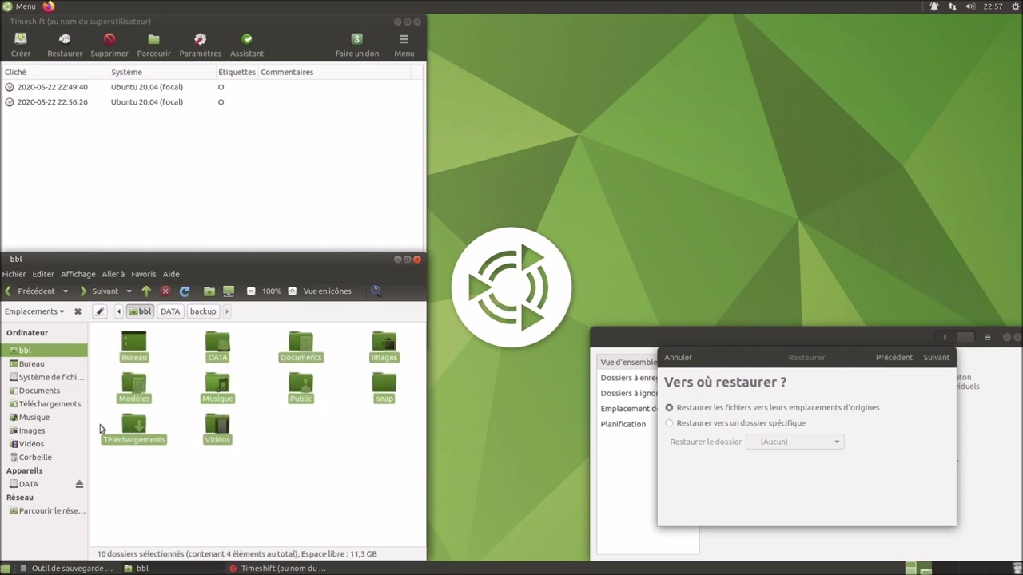
left_click(46, 379)
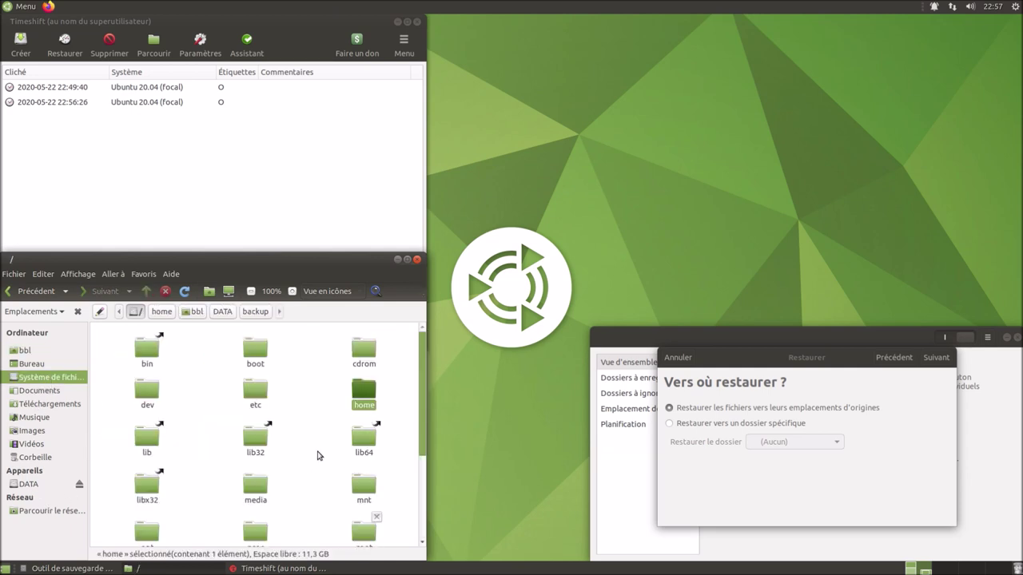
double_click(364, 390)
double_click(128, 342)
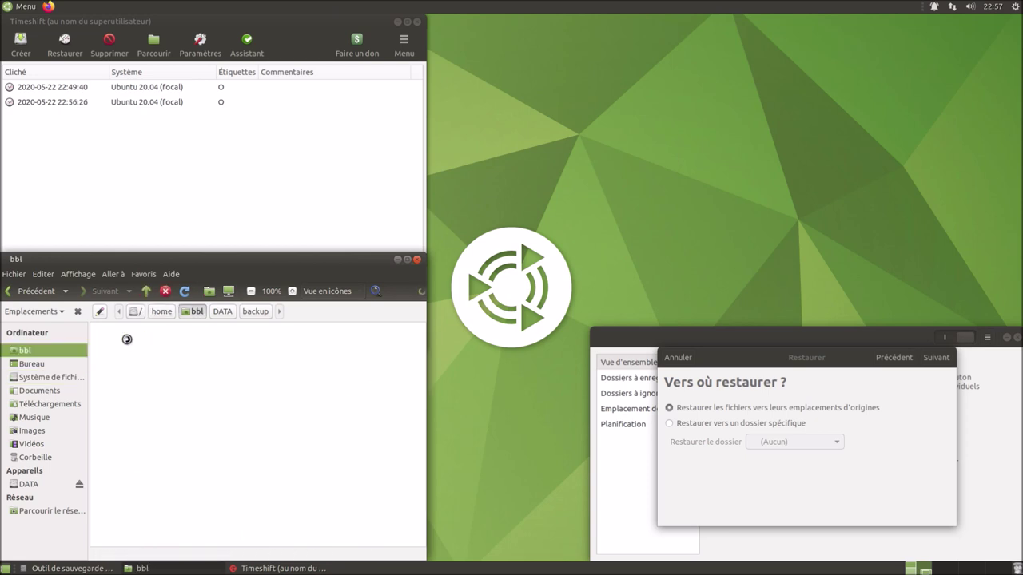
- Choose to restore the files to their original locations, run the restore and show its details
left_click(703, 425)
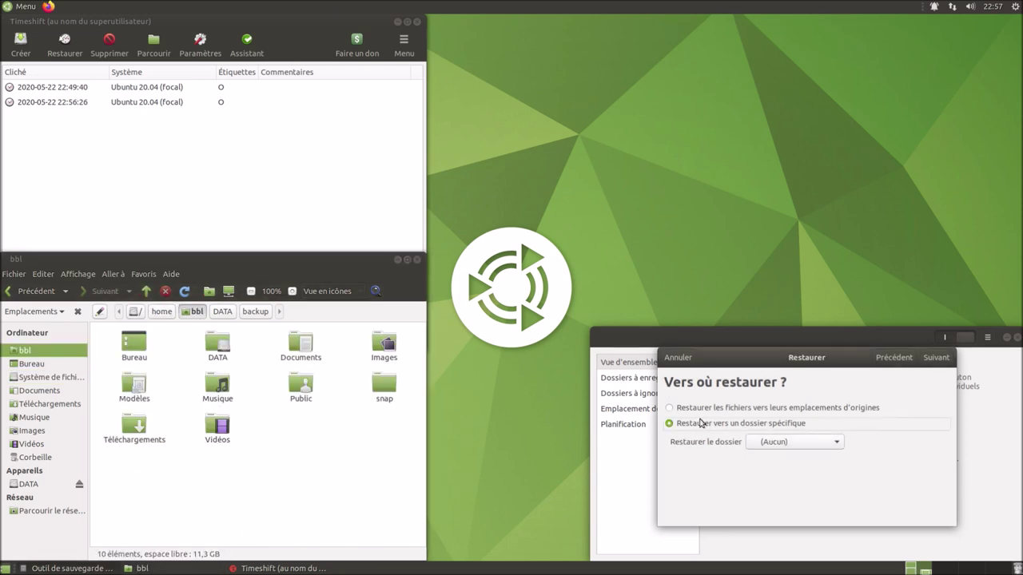
left_click(687, 410)
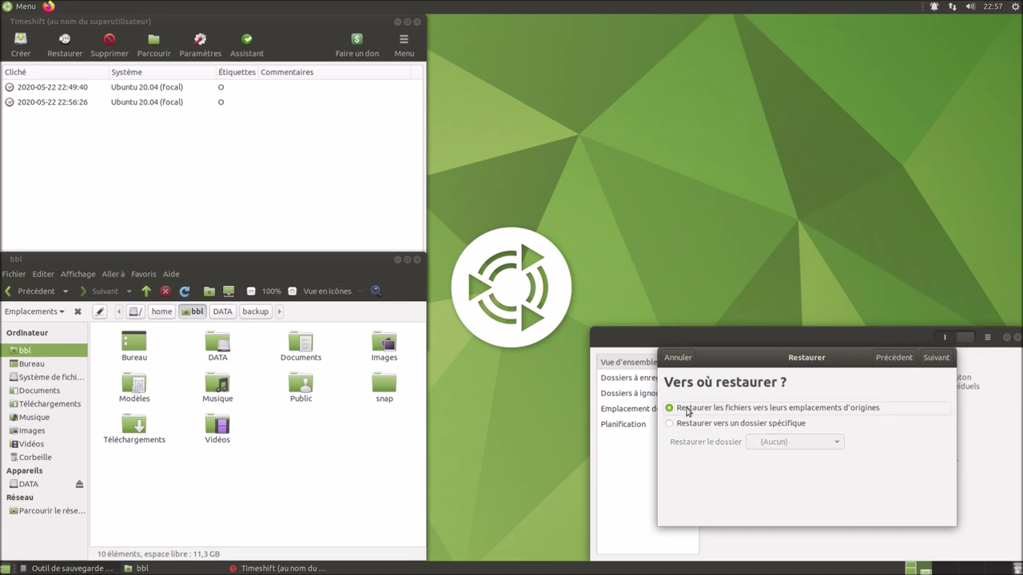
left_click(936, 358)
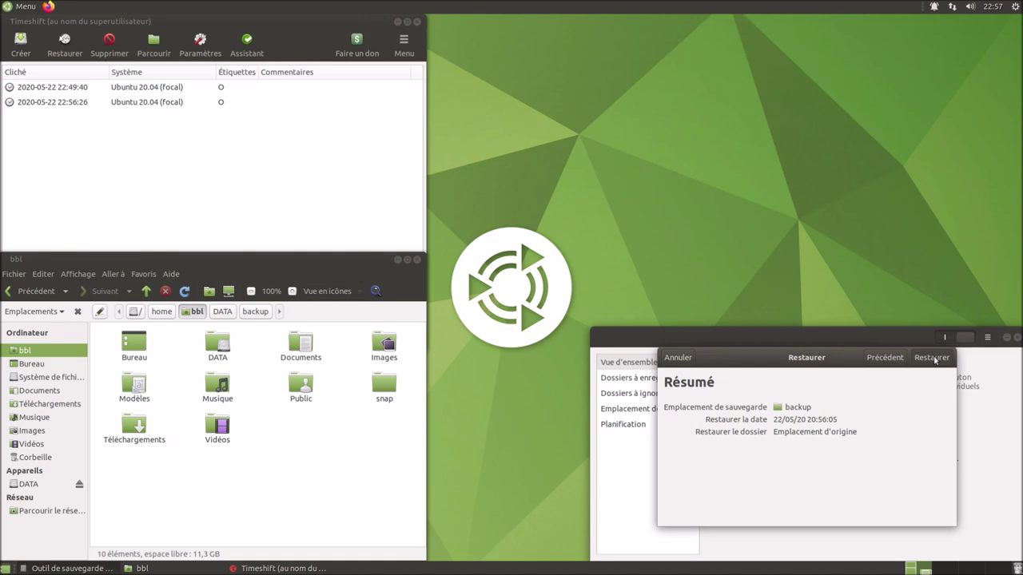
left_click(934, 358)
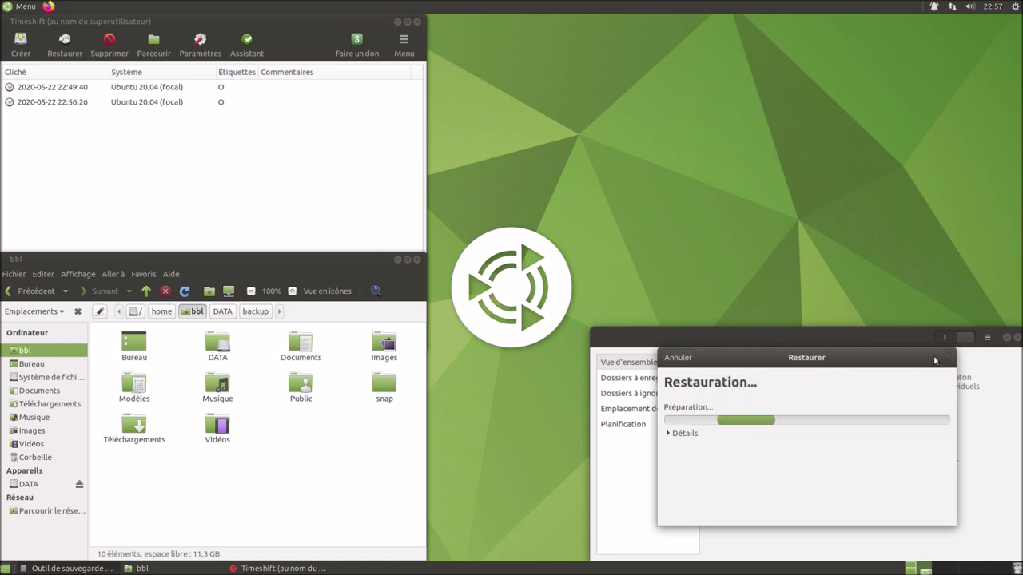
left_click(683, 436)
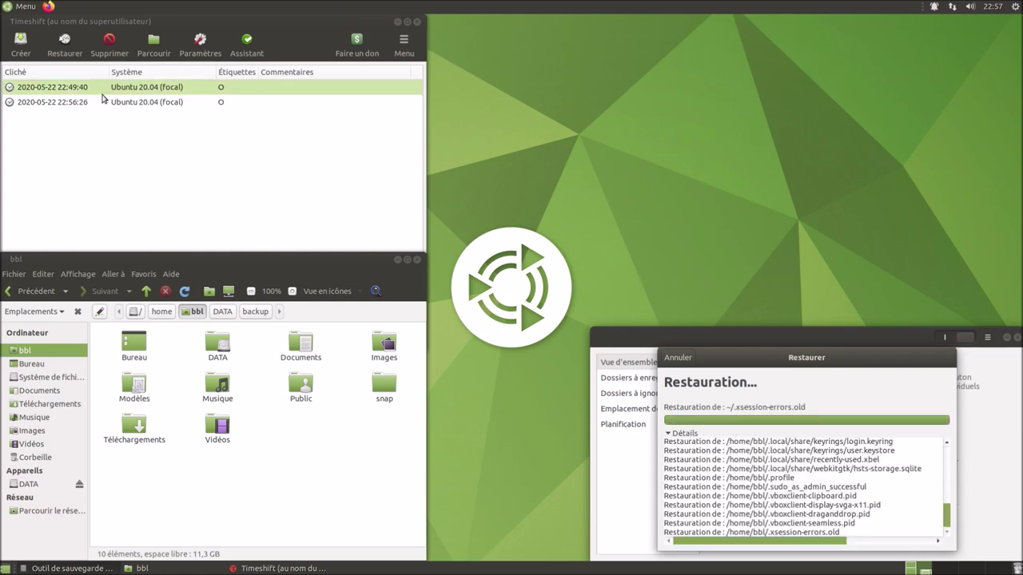
- Create another Timeshift snapshot and close the completed restore dialog of the backup tool
left_click(21, 42)
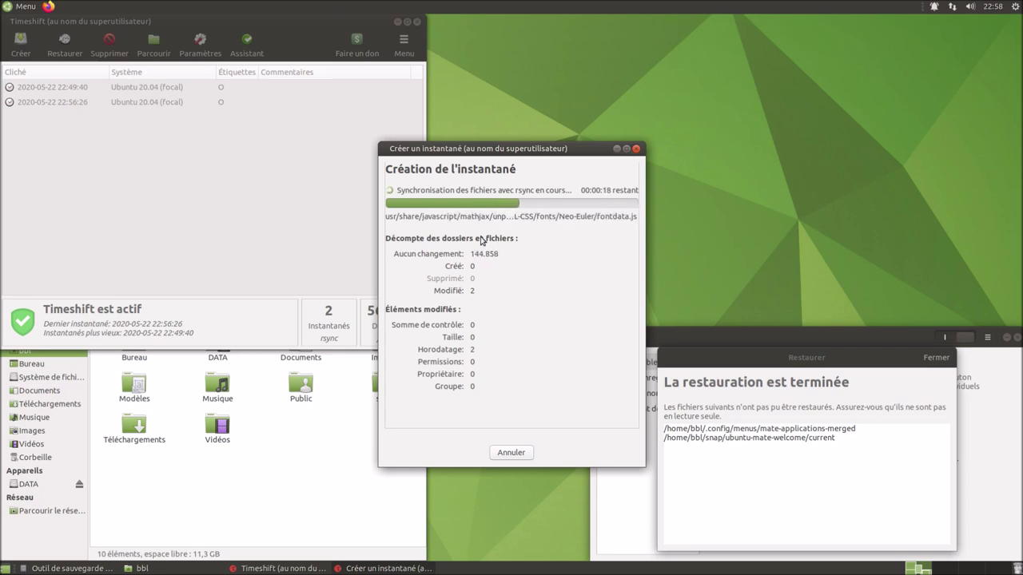
left_click(692, 365)
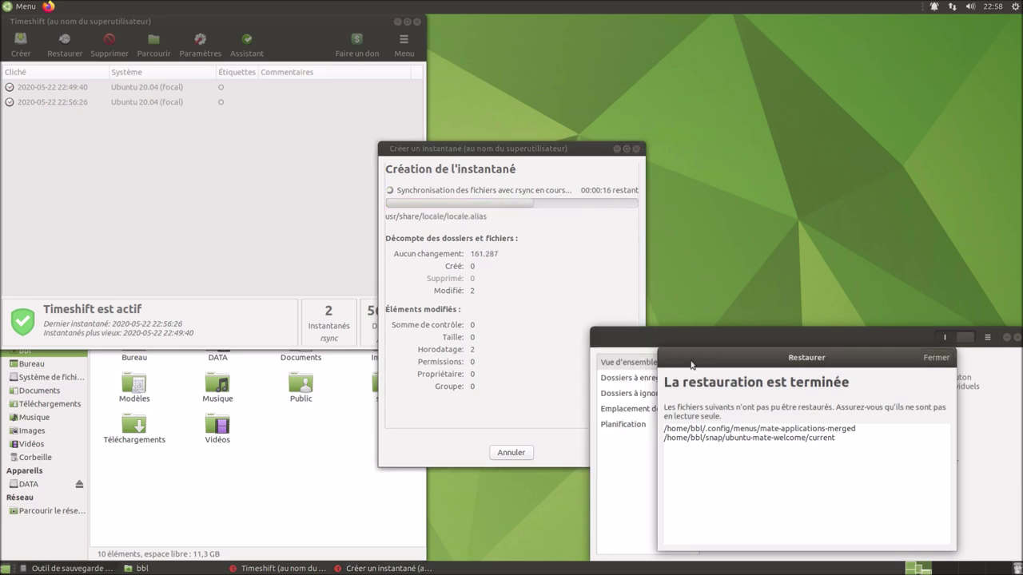
left_click(936, 357)
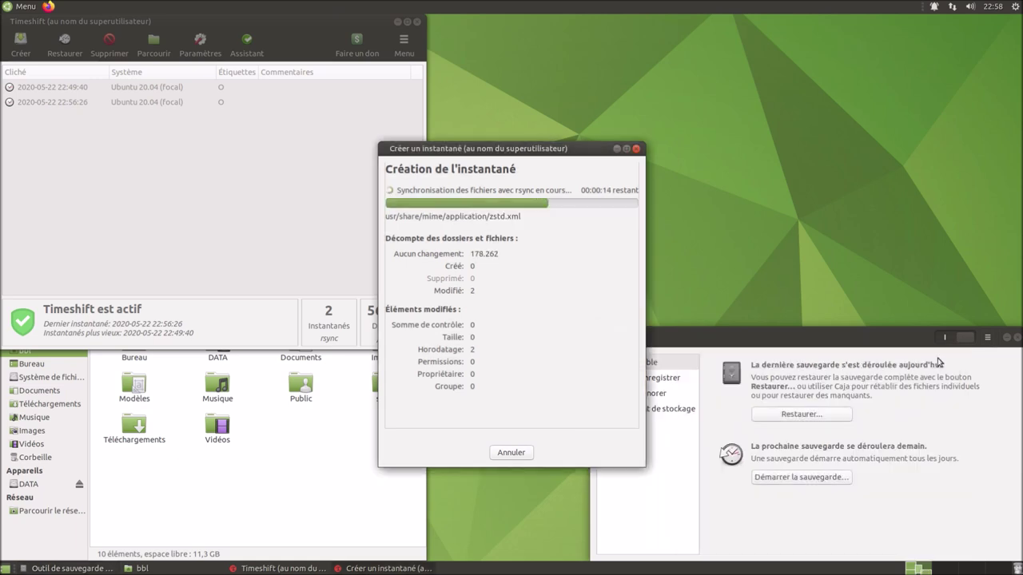
- Examine the folders in the personal folder bbl following the restore
left_click(295, 499)
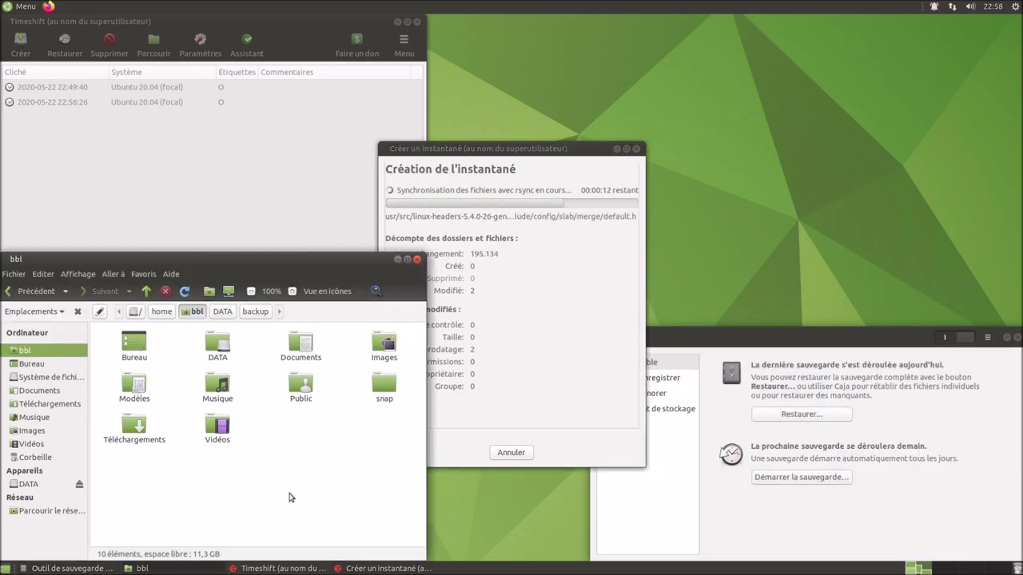
left_click_drag(126, 475, 391, 345)
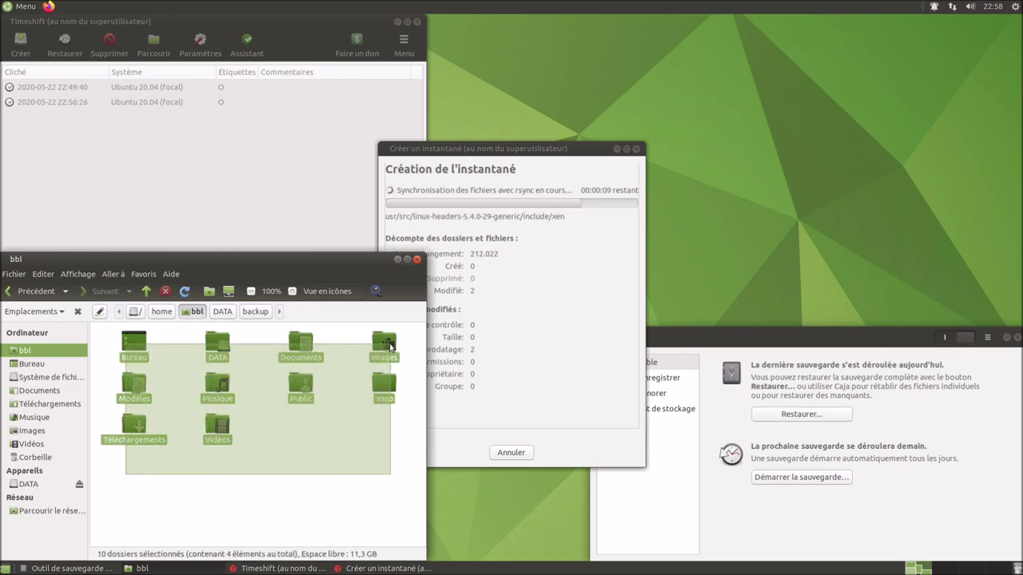
left_click_drag(391, 345, 401, 346)
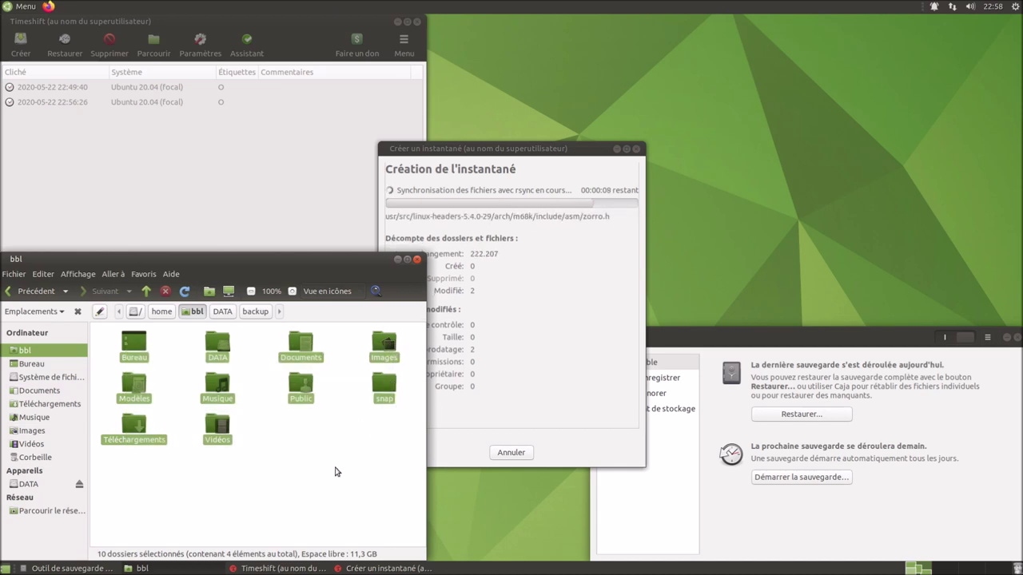
left_click(336, 472)
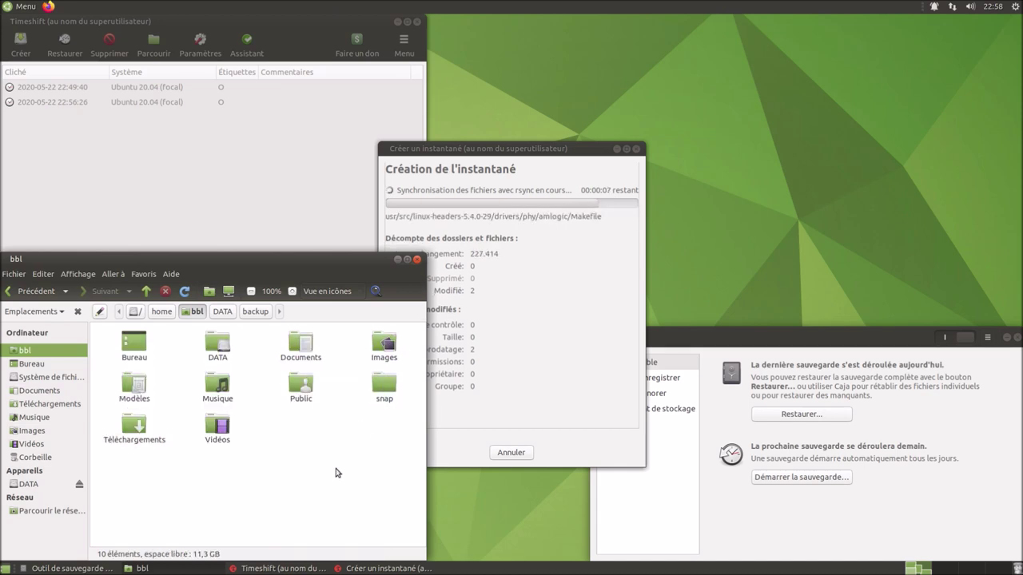
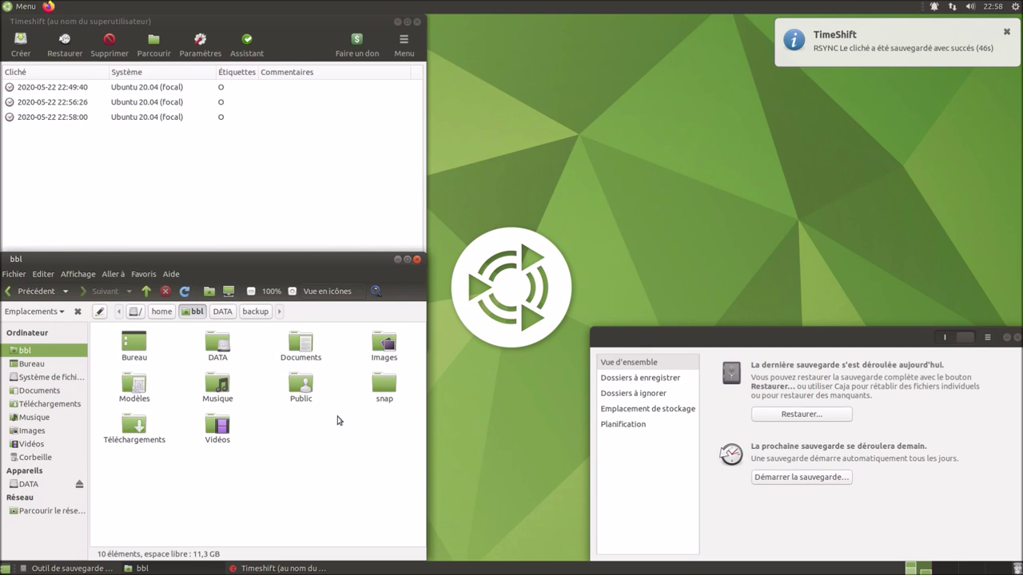
- Open the Documents folder and create two empty files in it, named 1 and 2
double_click(312, 348)
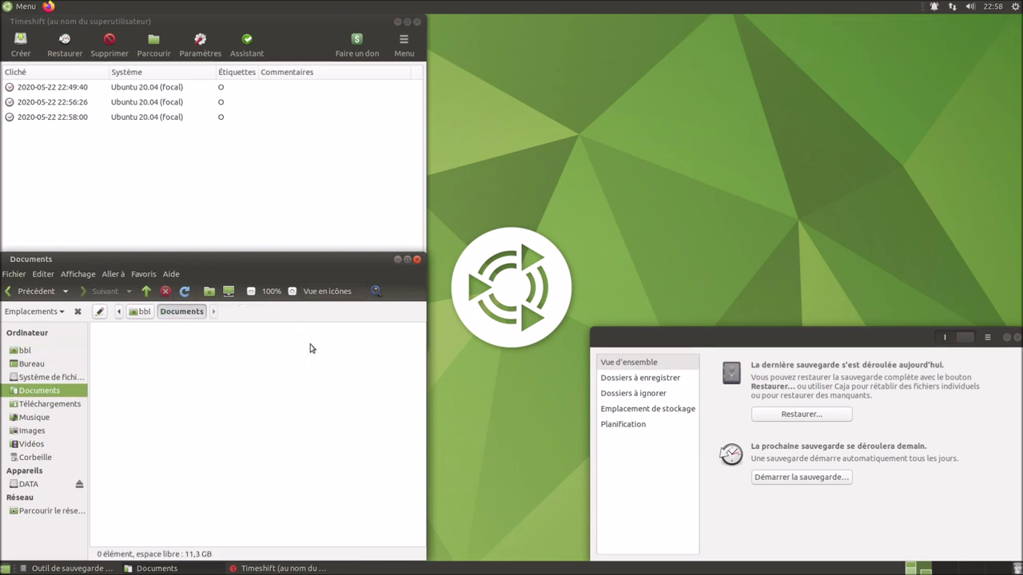
right_click(253, 358)
mouse_move(384, 378)
left_click(446, 395)
type("1")
key("Return")
right_click(363, 446)
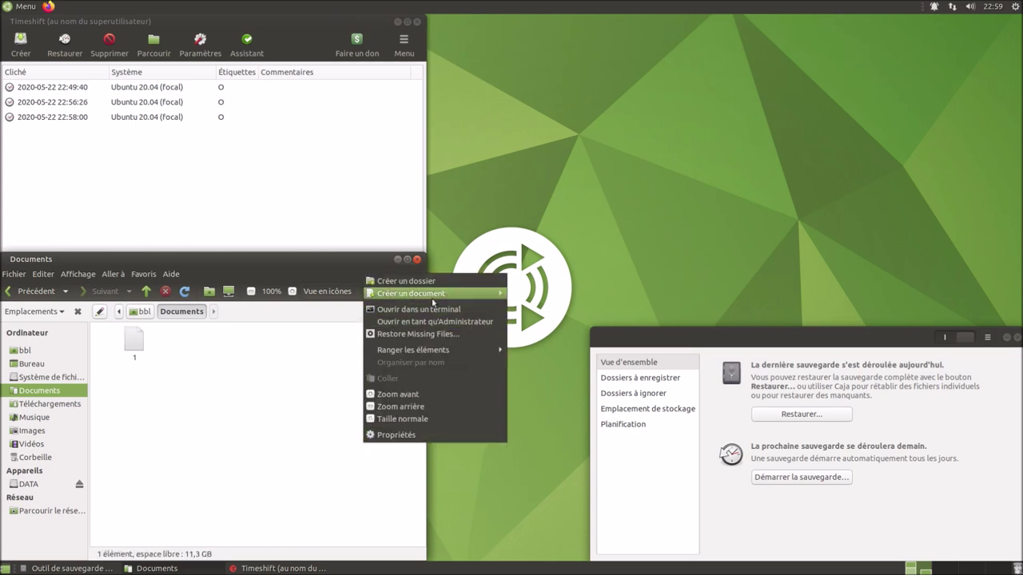
mouse_move(433, 301)
left_click(564, 313)
type("2")
key("Return")
- Create two more empty files in the Documents folder, named 3 and 4
right_click(312, 410)
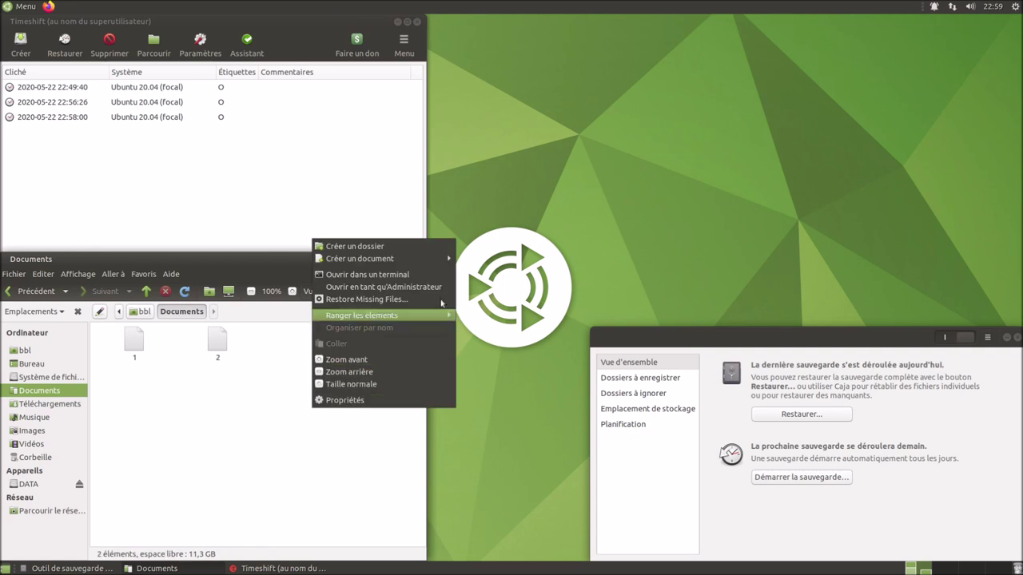
mouse_move(436, 260)
left_click(530, 277)
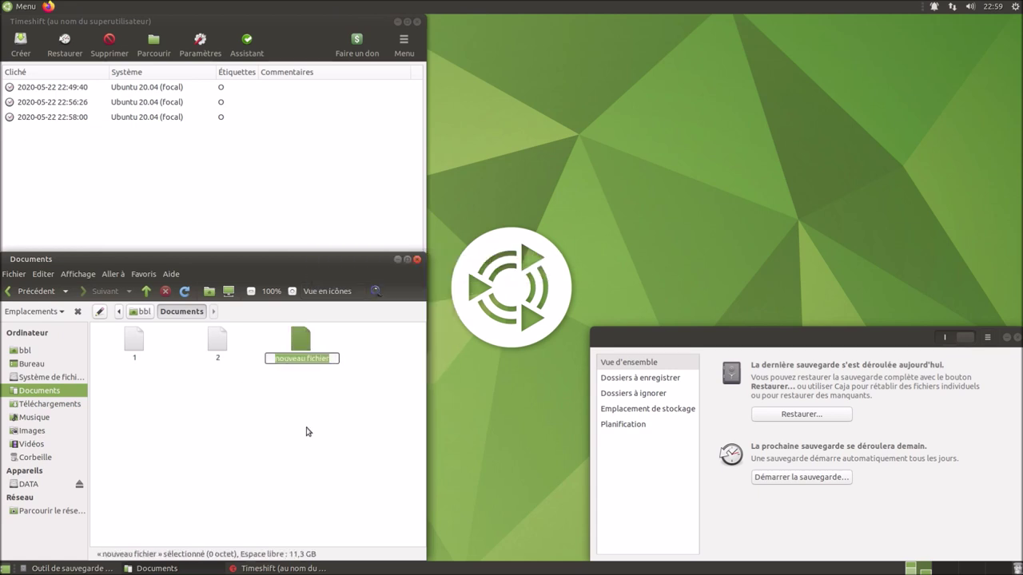
type("3")
key("Return")
right_click(308, 432)
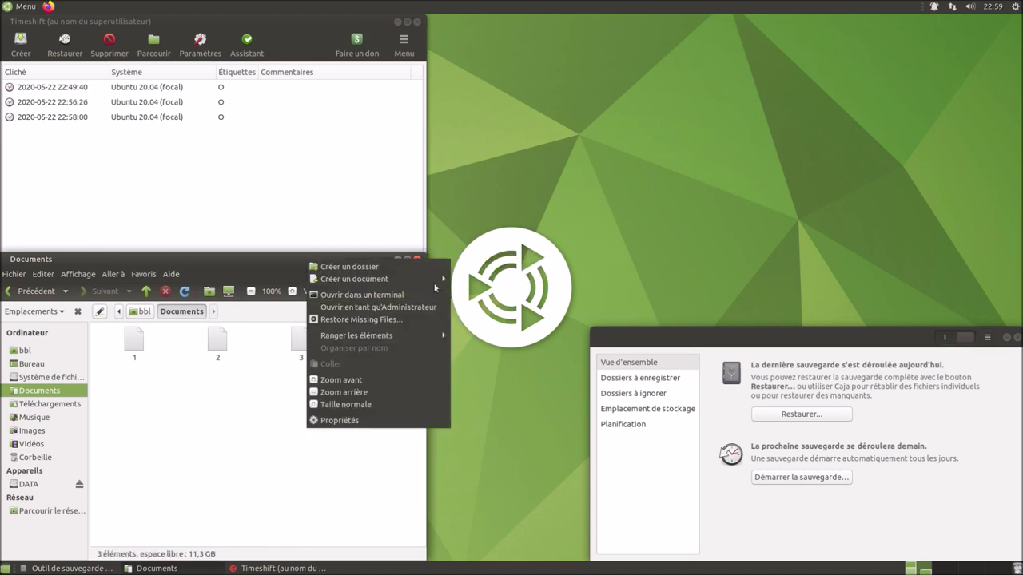
mouse_move(431, 278)
left_click(517, 295)
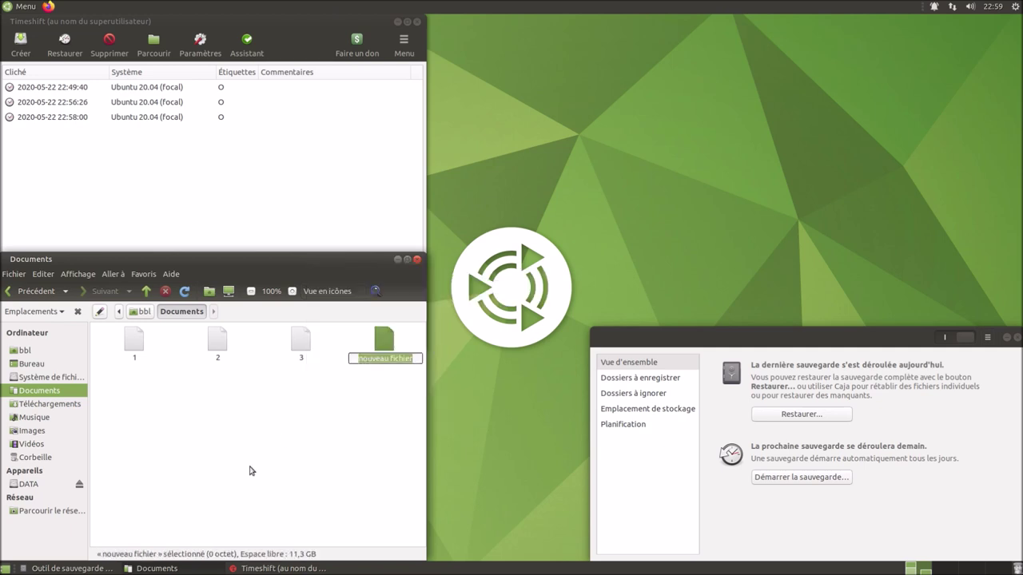
type("4")
key("Return")
- Create three further empty files in the Documents folder, named 5, 6 and 7
right_click(243, 473)
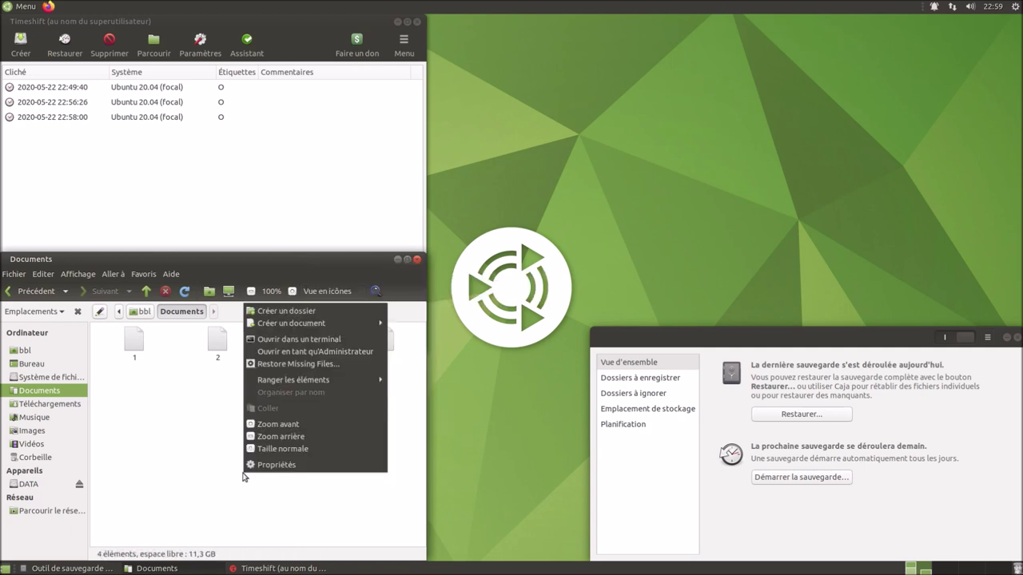
mouse_move(358, 322)
left_click(431, 341)
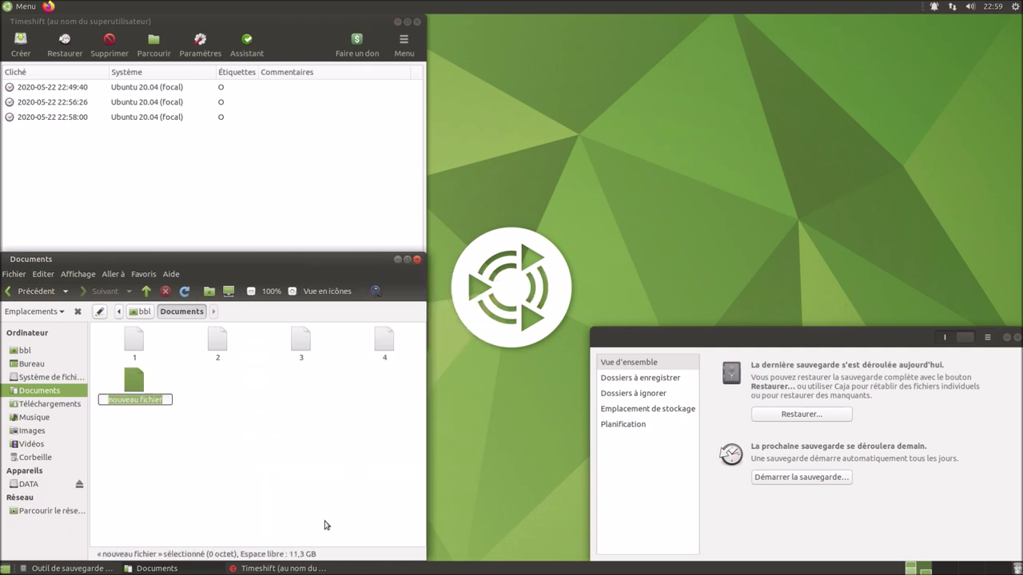
type("5")
key("Return")
right_click(324, 529)
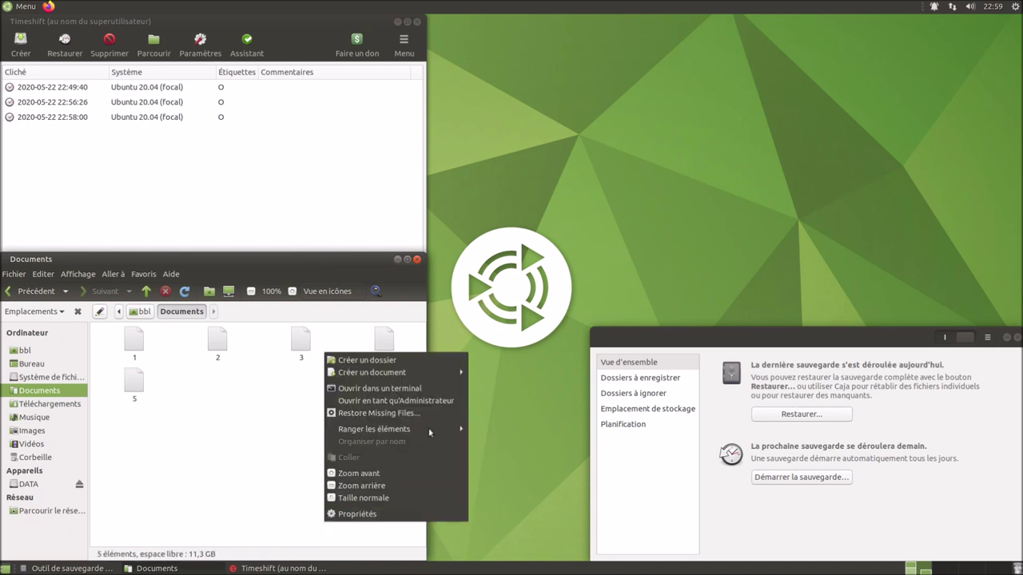
mouse_move(444, 374)
left_click(551, 389)
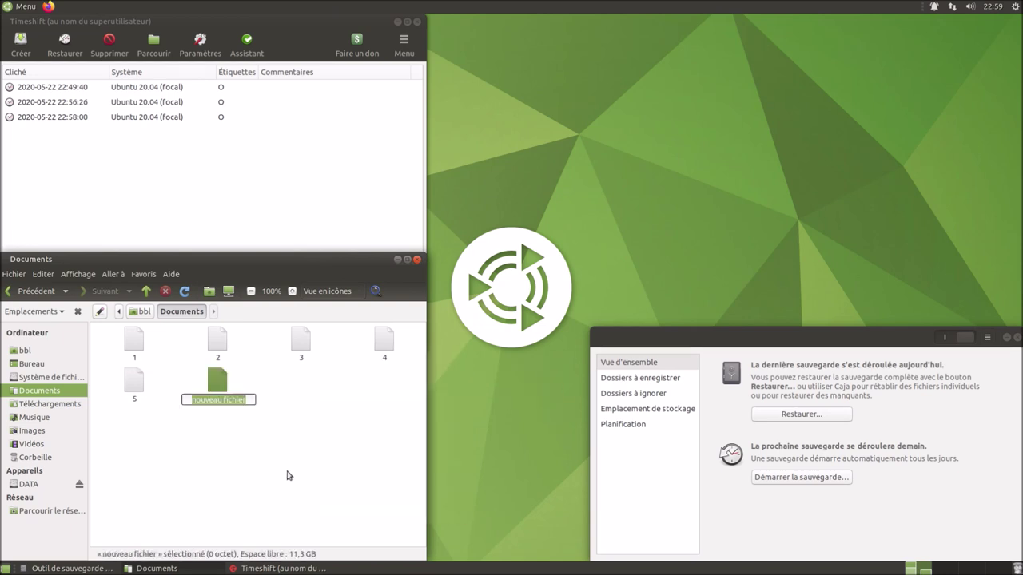
type("6")
key("Return")
right_click(287, 477)
mouse_move(369, 324)
left_click(468, 338)
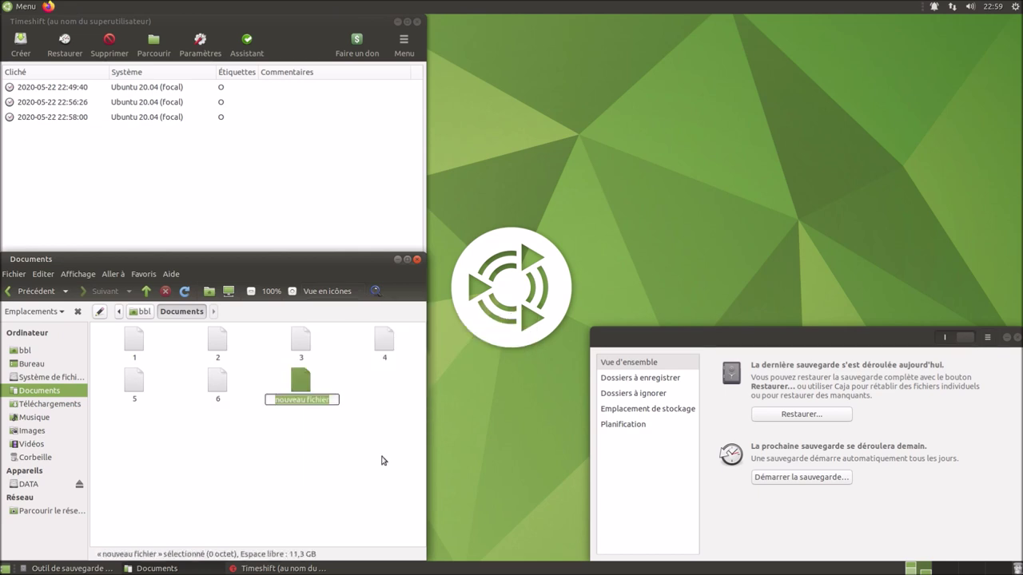
type("7")
key("Return")
left_click(303, 524)
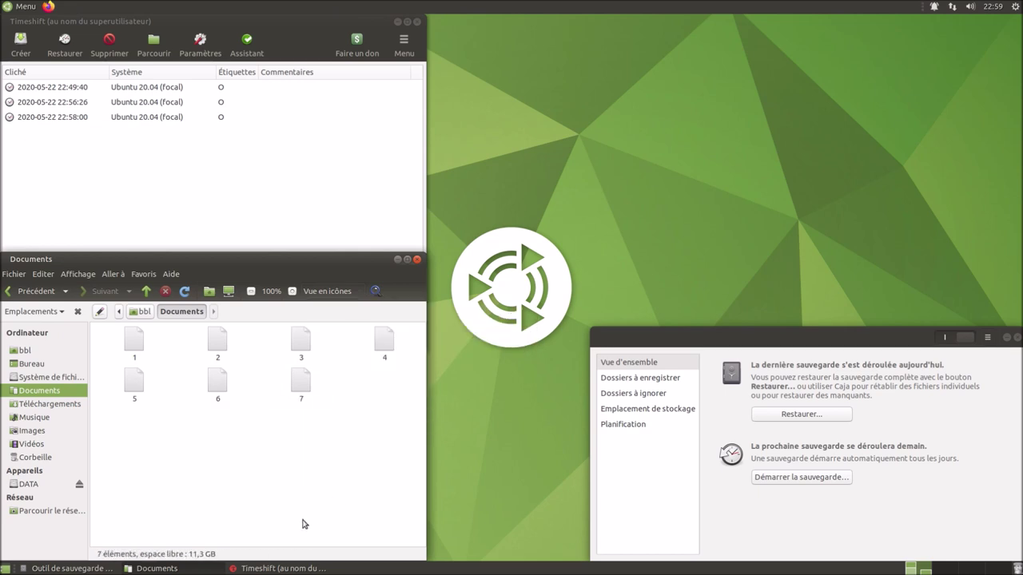
- Cancel the backup requiring extra packages and set the storage location to the local folder DATA/backup
left_click(801, 478)
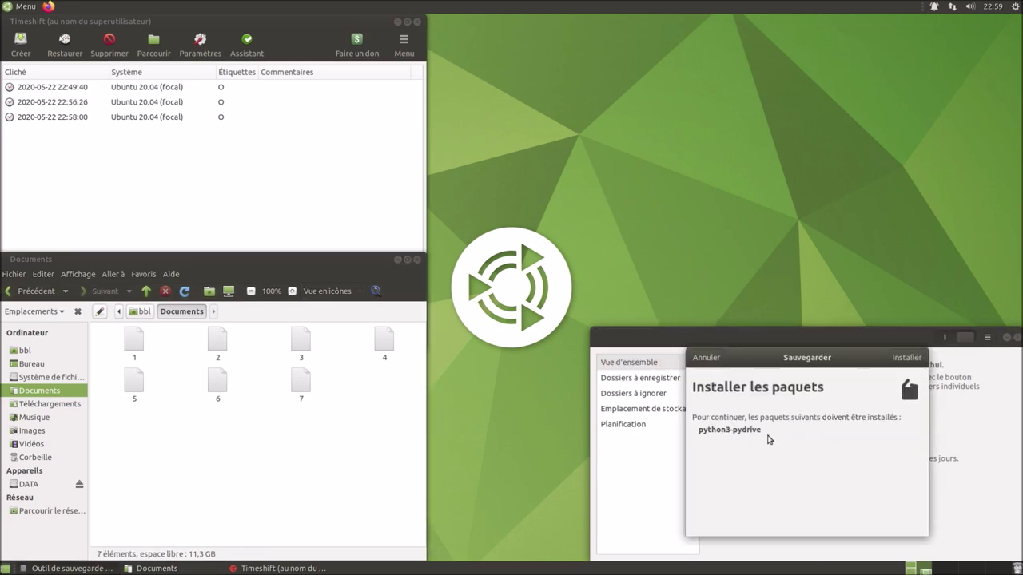
left_click(706, 357)
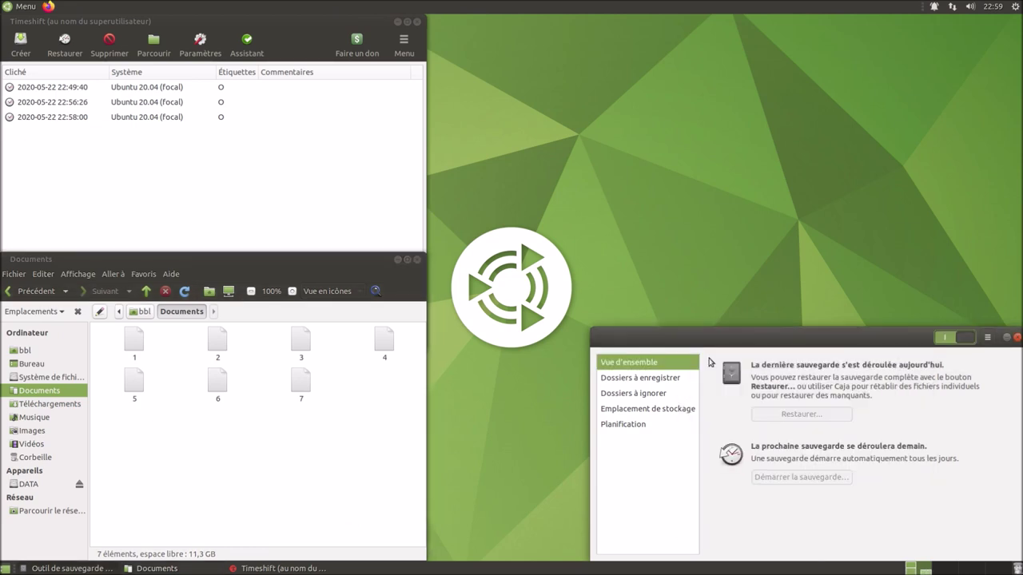
left_click(637, 426)
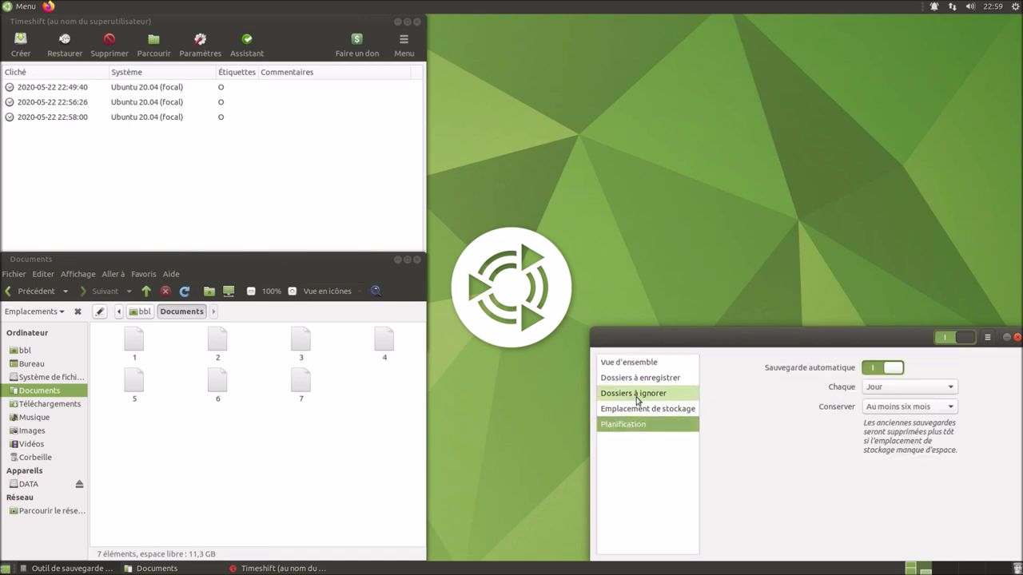
left_click(647, 410)
left_click(839, 370)
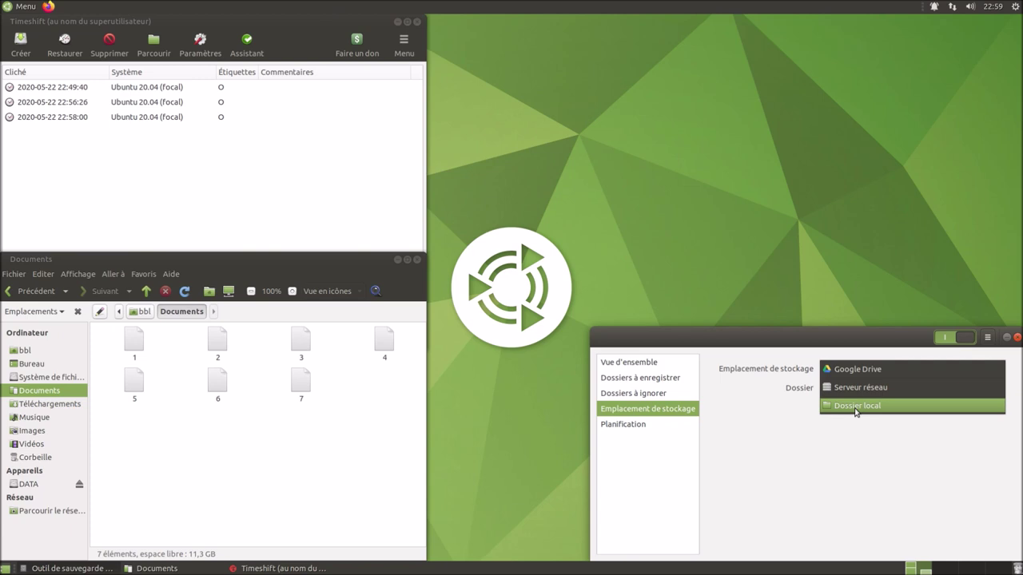
left_click(856, 407)
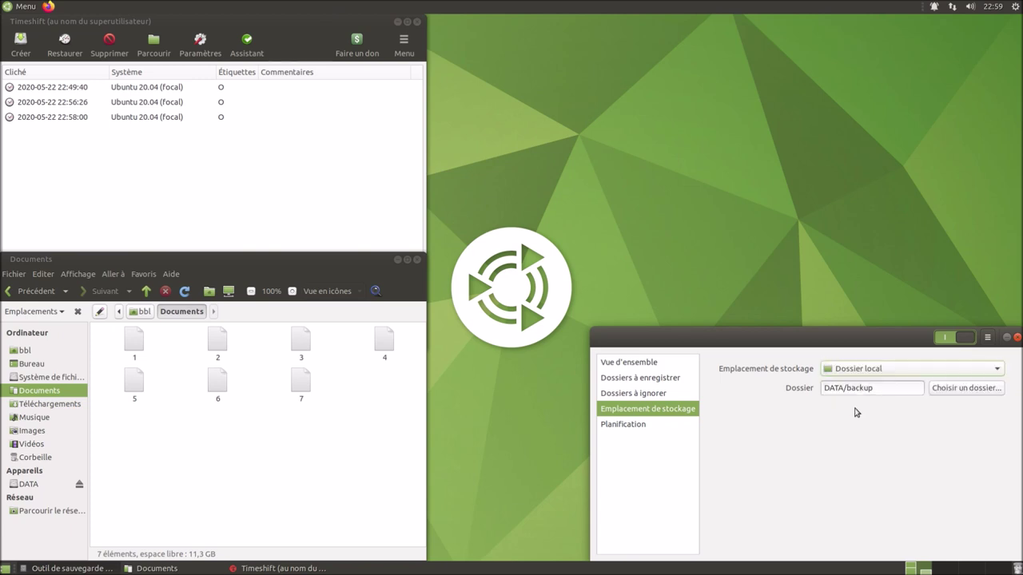
- Start a backup of the personal folder and expand its progress details
left_click(675, 365)
left_click(789, 479)
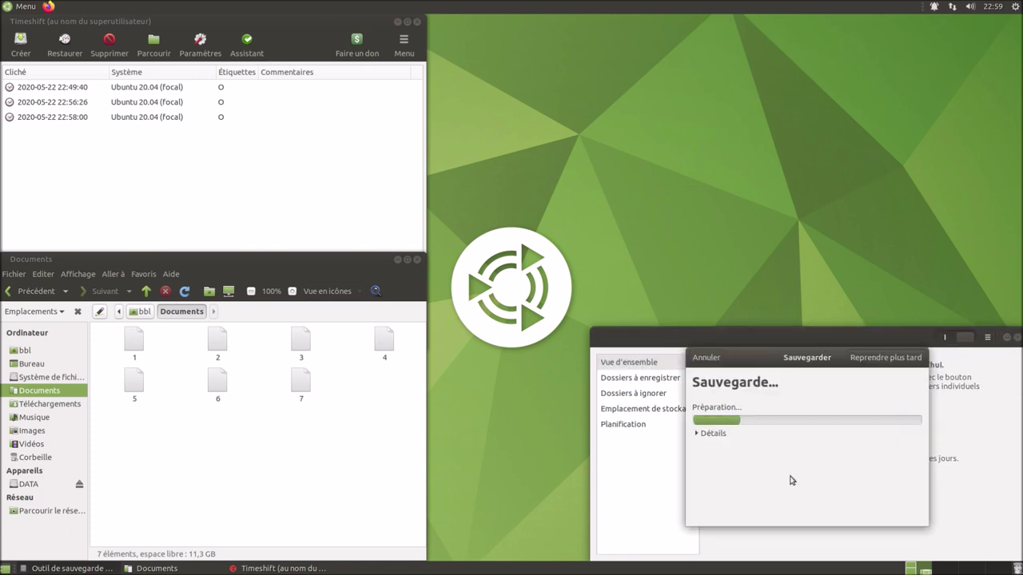
left_click(715, 433)
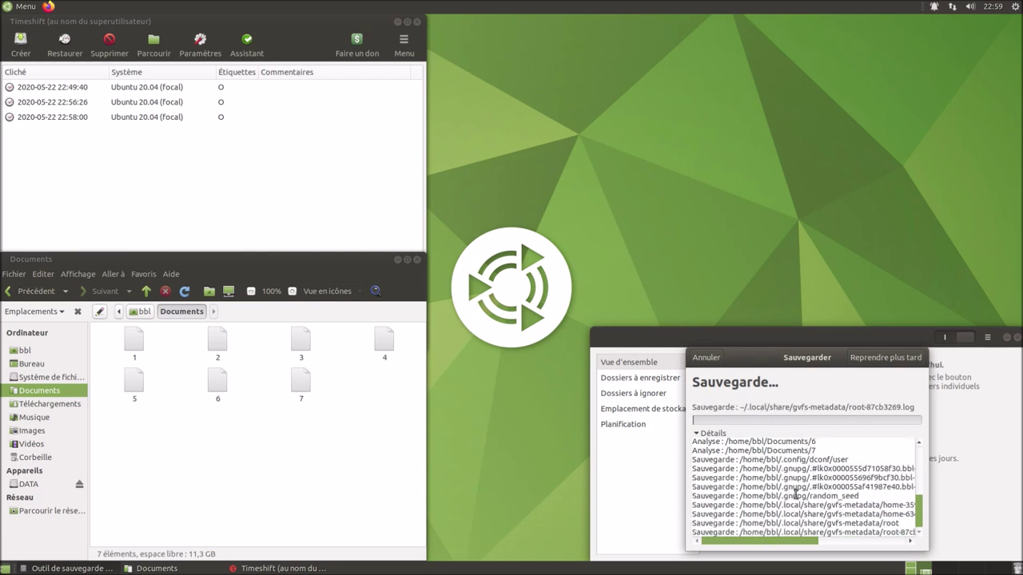
- Open the backup folder on the DATA disk and inspect the backup files in it
left_click_drag(128, 449, 391, 327)
left_click(334, 502)
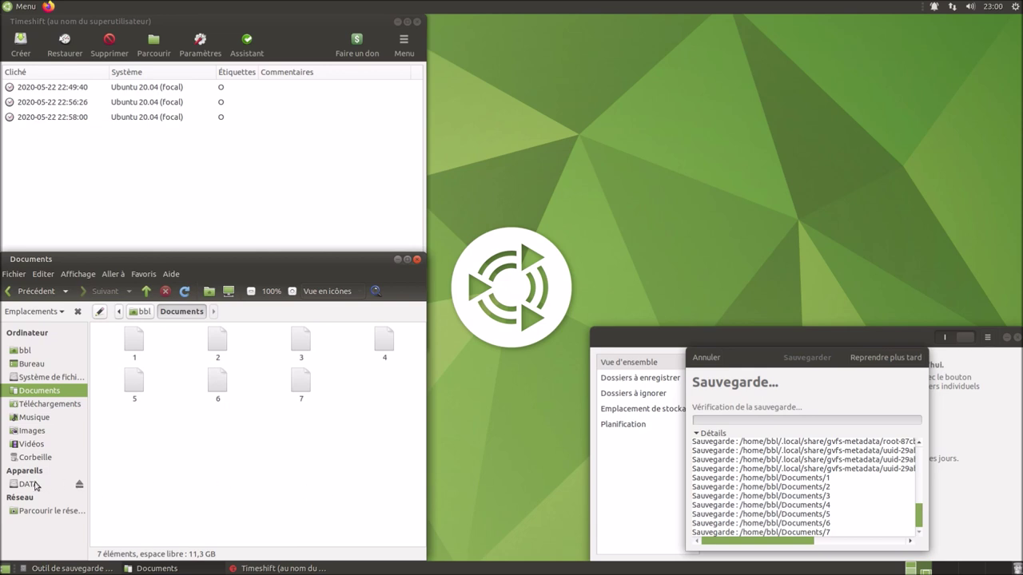
left_click(36, 485)
double_click(133, 352)
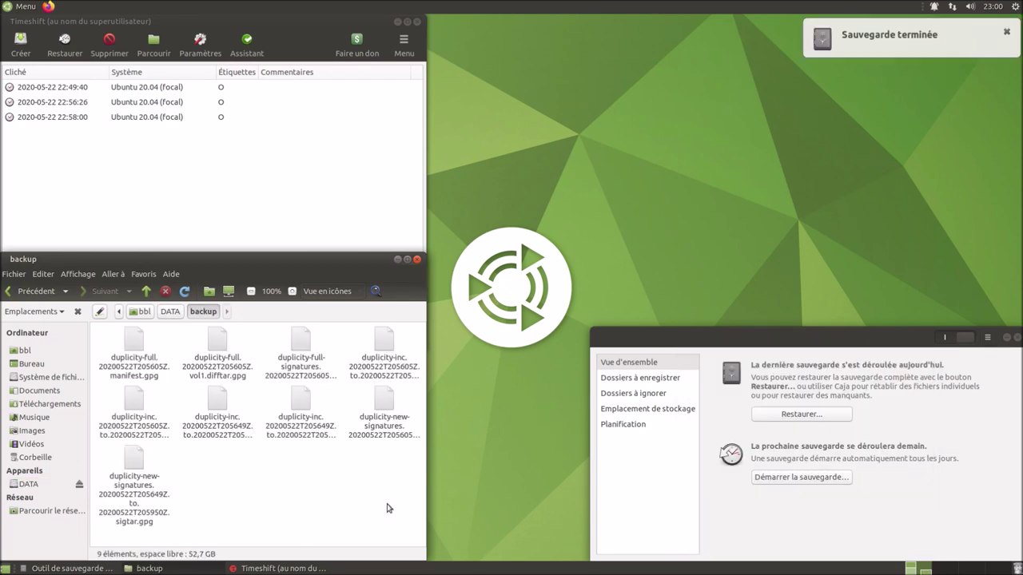
- Move files 3 and 6 from the personal Documents folder to the trash
left_click(23, 350)
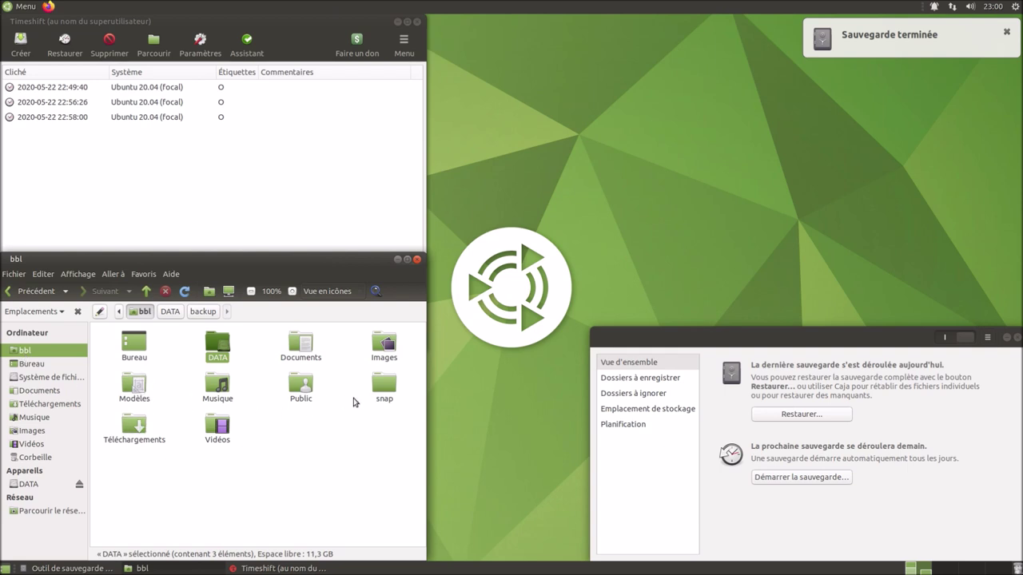
double_click(301, 352)
left_click(217, 385)
left_click(307, 346, "ctrl")
right_click(306, 346)
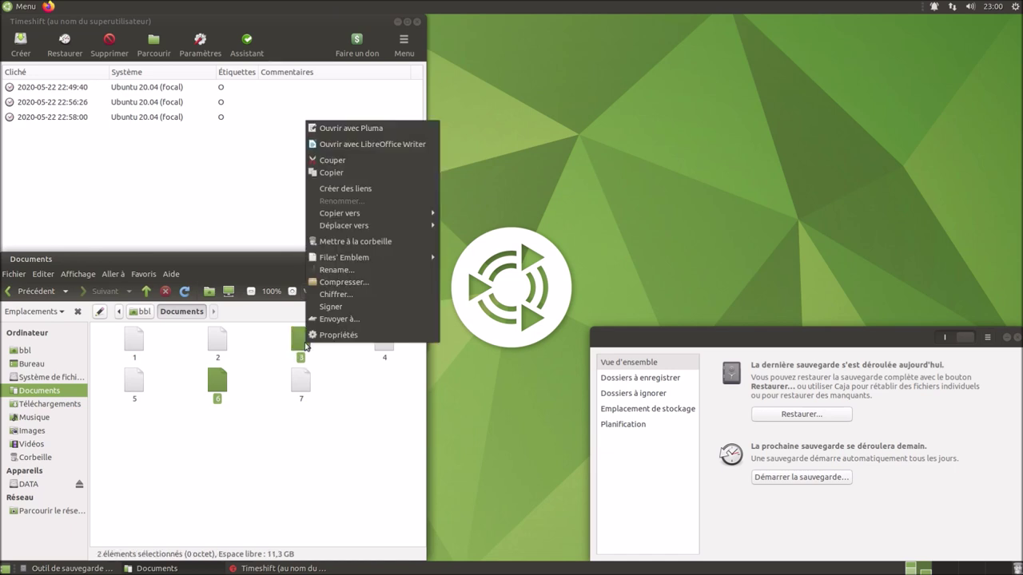
left_click(374, 242)
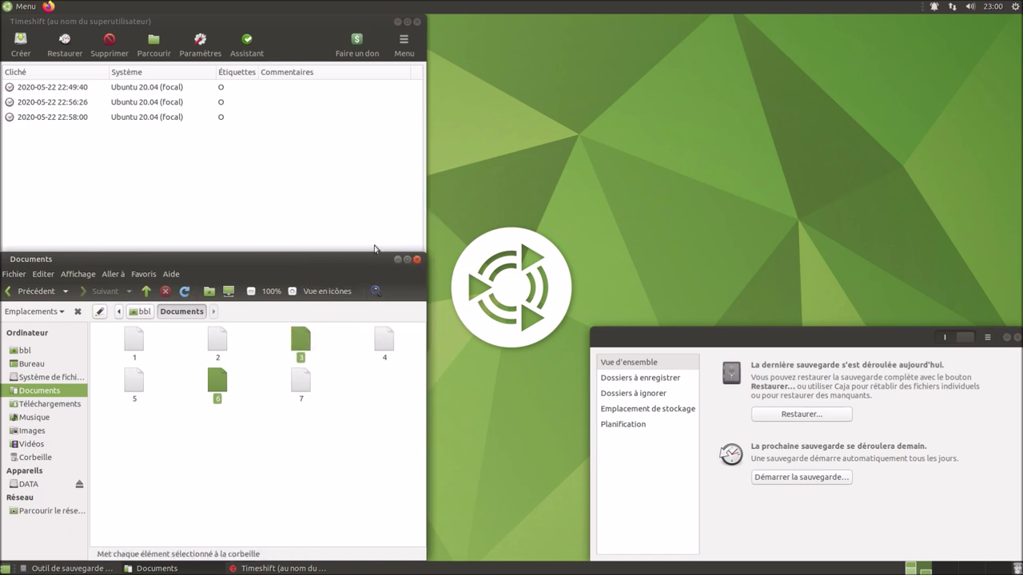
- Empty the trash permanently and return to the Documents folder
left_click(65, 459)
left_click(371, 335)
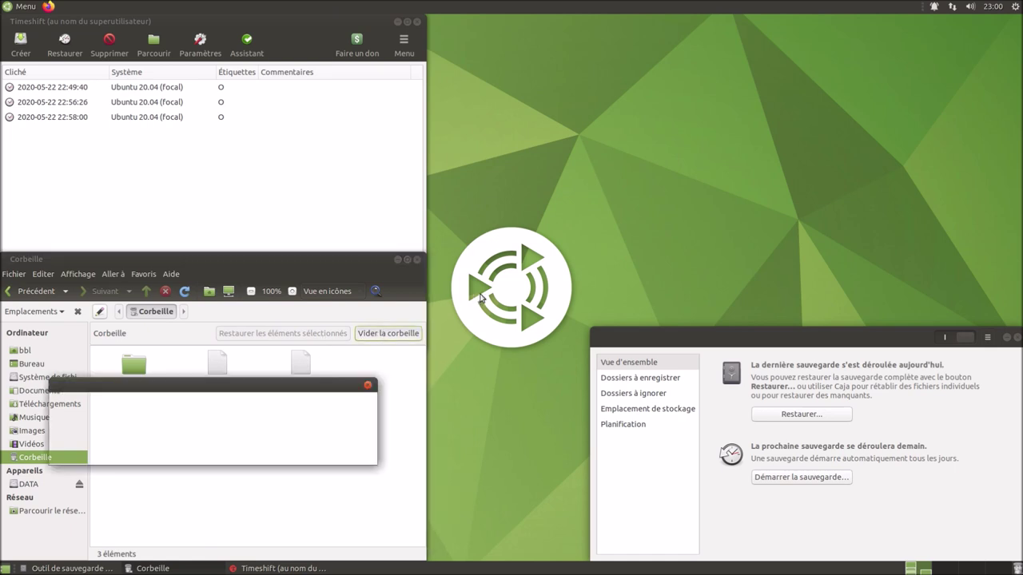
left_click(311, 449)
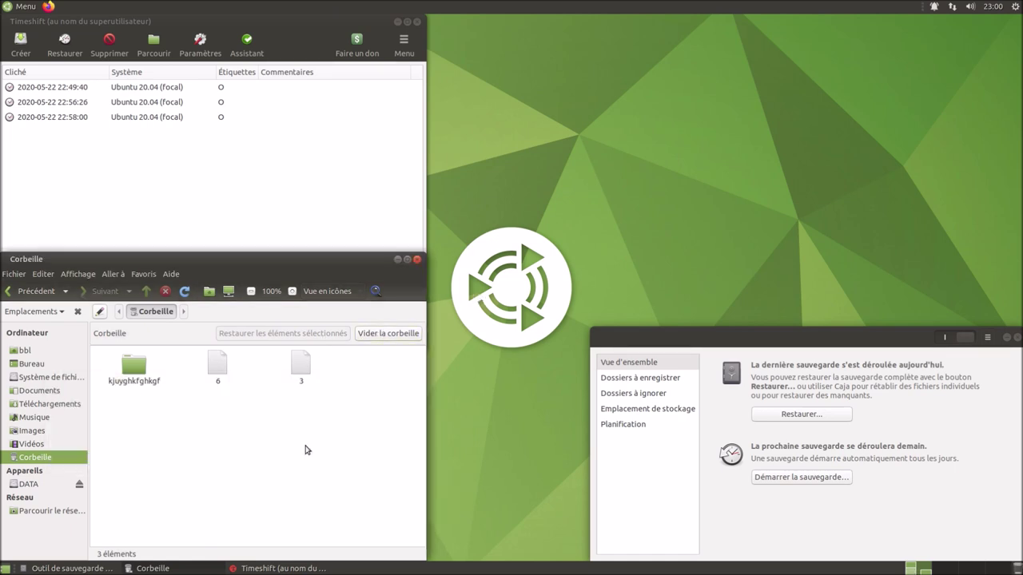
left_click(25, 295)
left_click(24, 295)
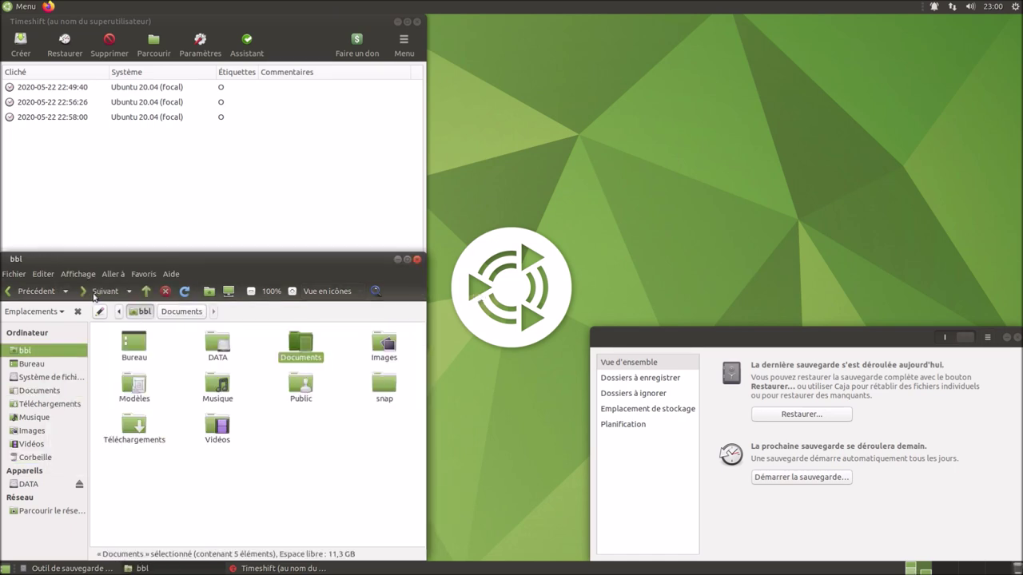
left_click(94, 295)
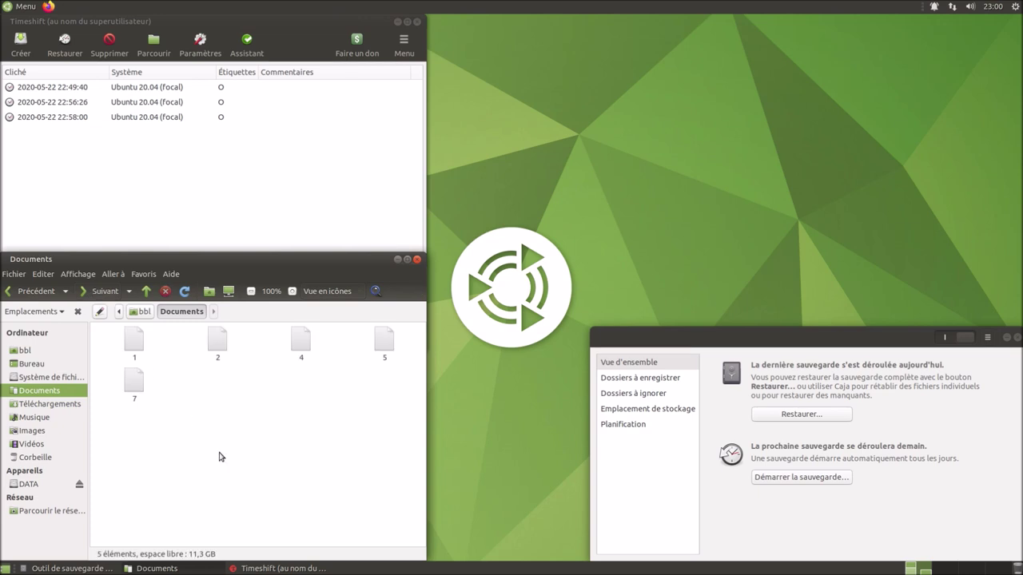
- Start a restore from the local folder DATA/backup, using the backup dated 22/05/20 20:59:50
left_click(785, 414)
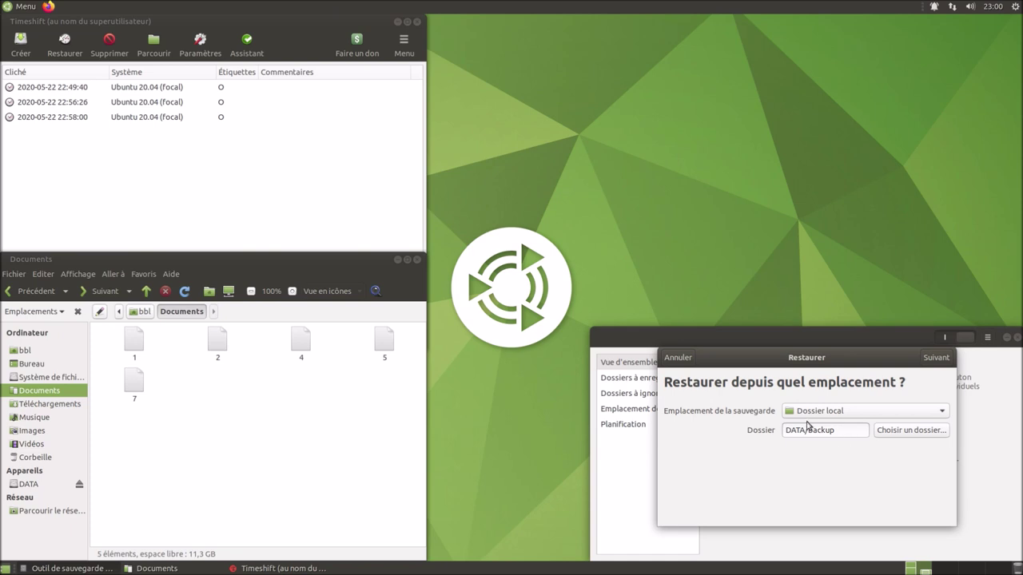
left_click(933, 360)
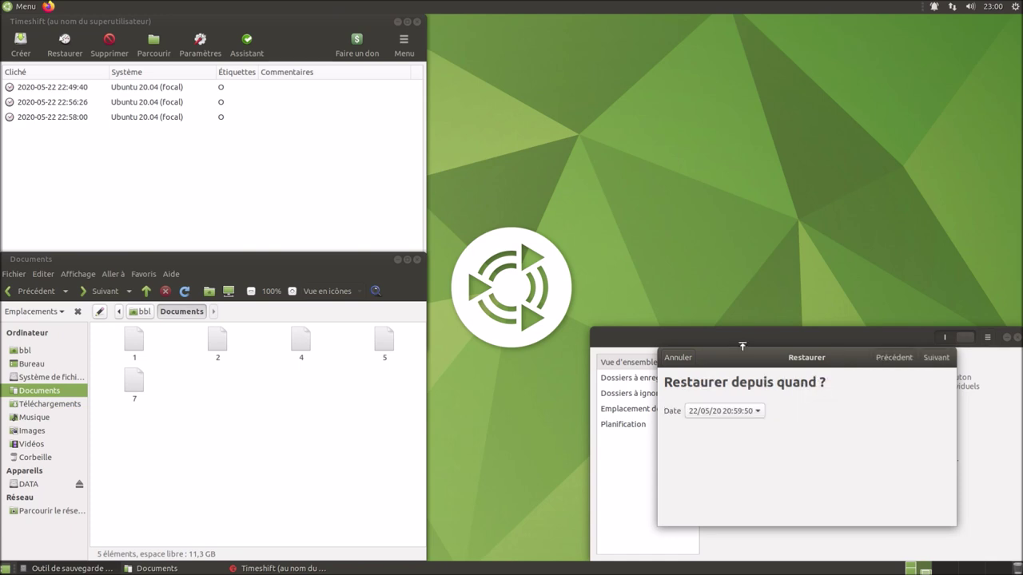
left_click(734, 411)
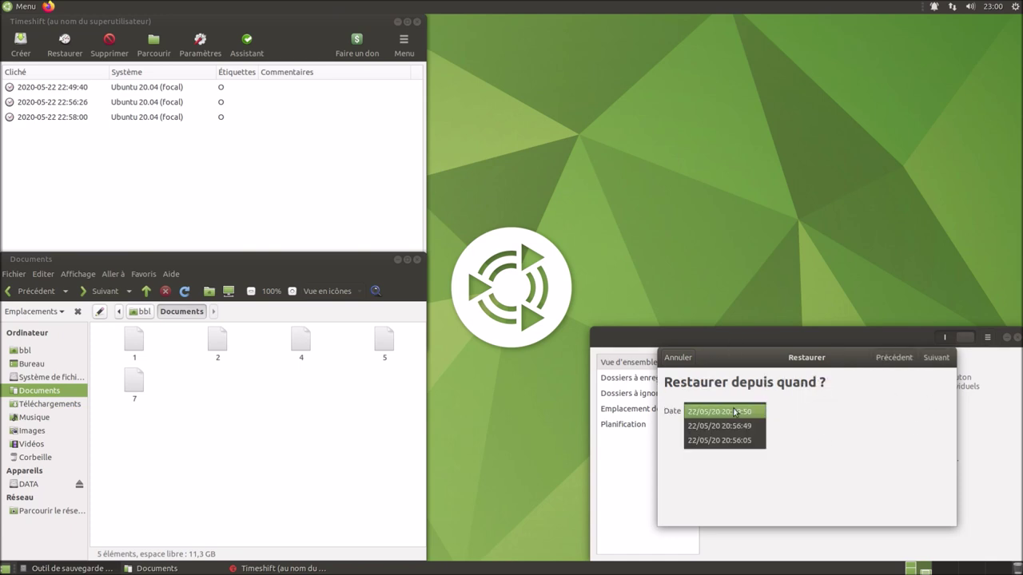
left_click(735, 411)
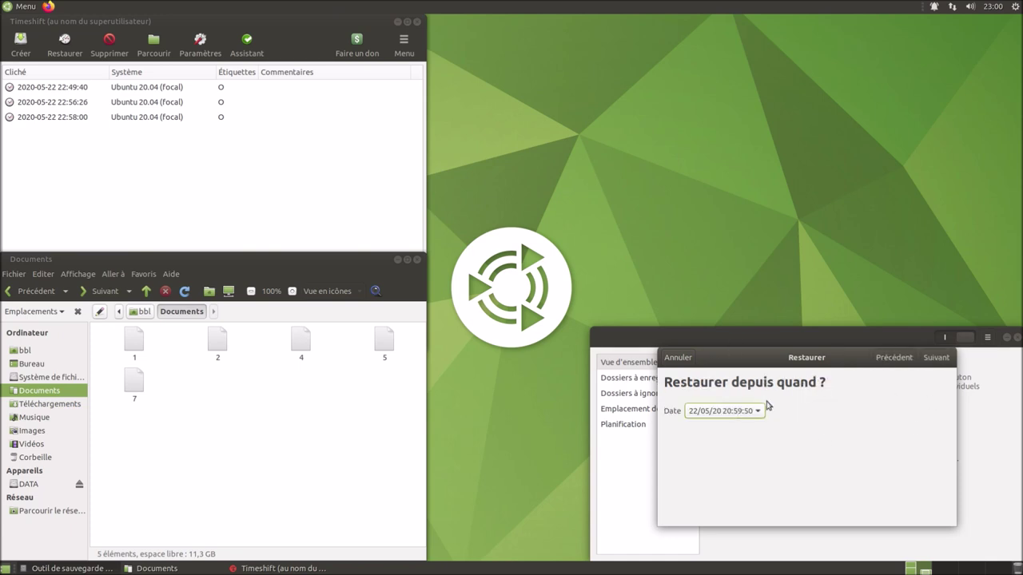
left_click(936, 358)
- Choose to restore to a specific folder and select backup-restauration inside DATA as the destination
left_click(711, 424)
left_click(798, 446)
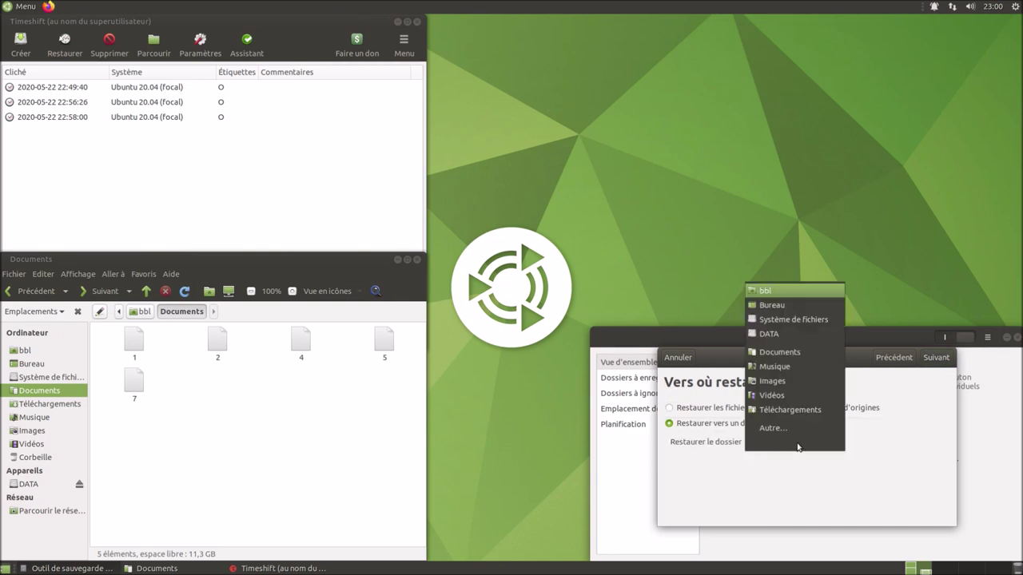
left_click(787, 429)
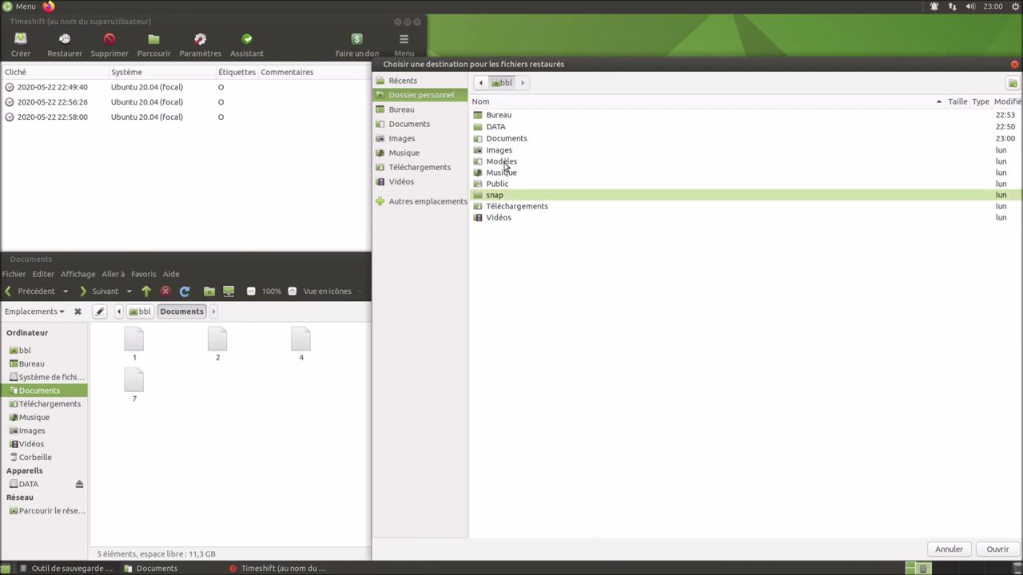
double_click(496, 127)
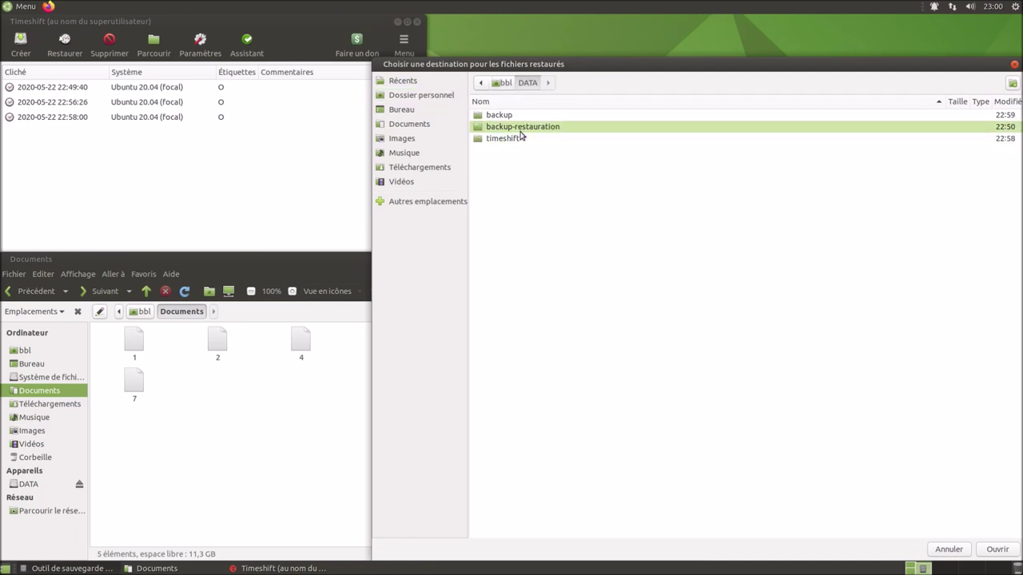
double_click(521, 128)
left_click(996, 550)
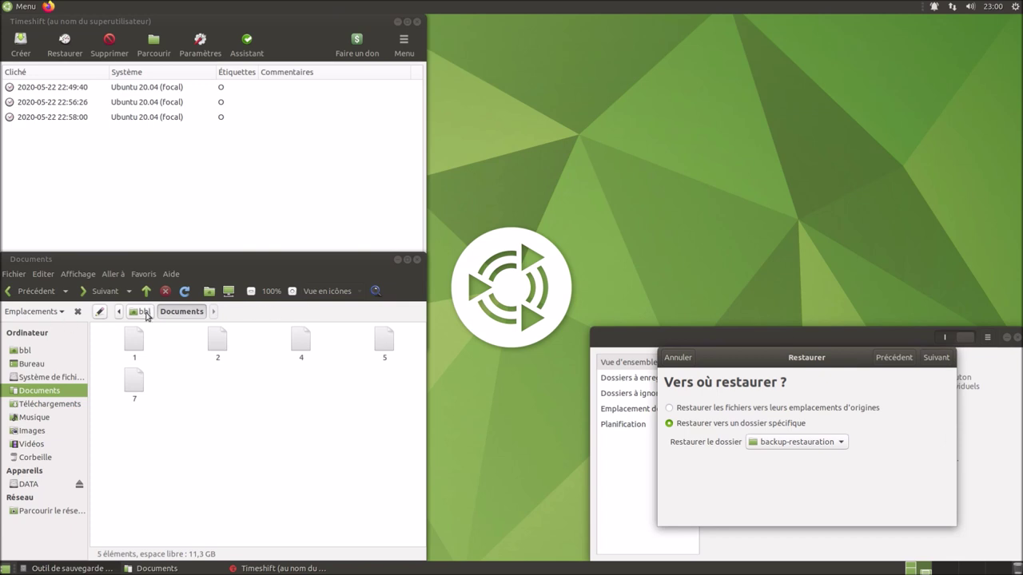
- Open a second Caja file manager window and display the backup-restauration folder on DATA
left_click(16, 6)
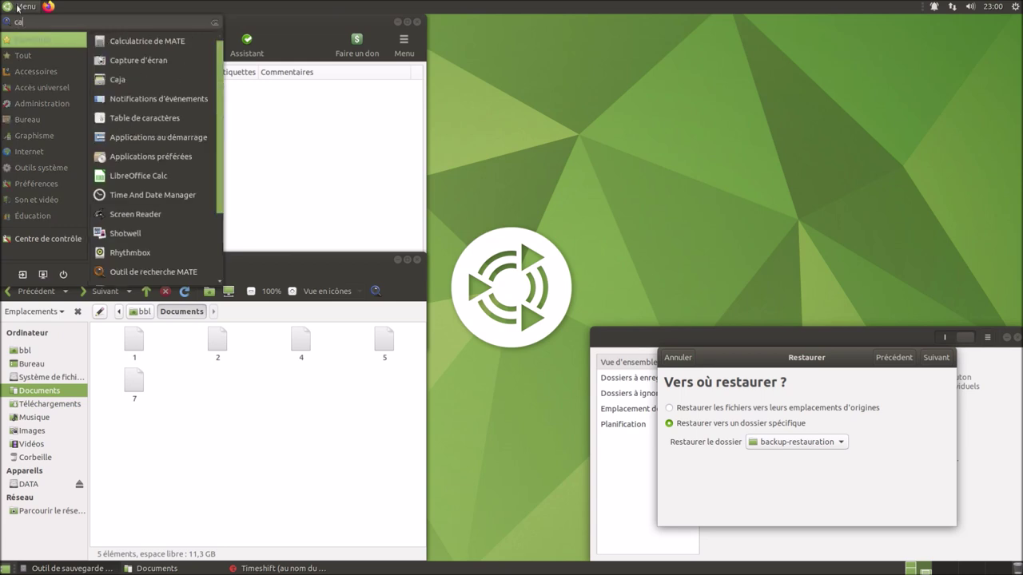
left_click(106, 83)
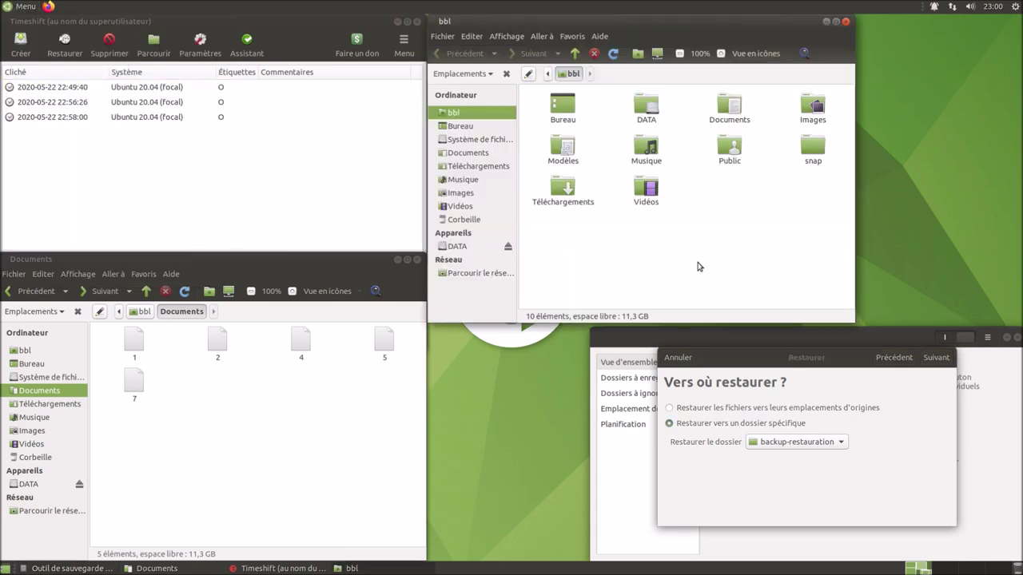
left_click(469, 246)
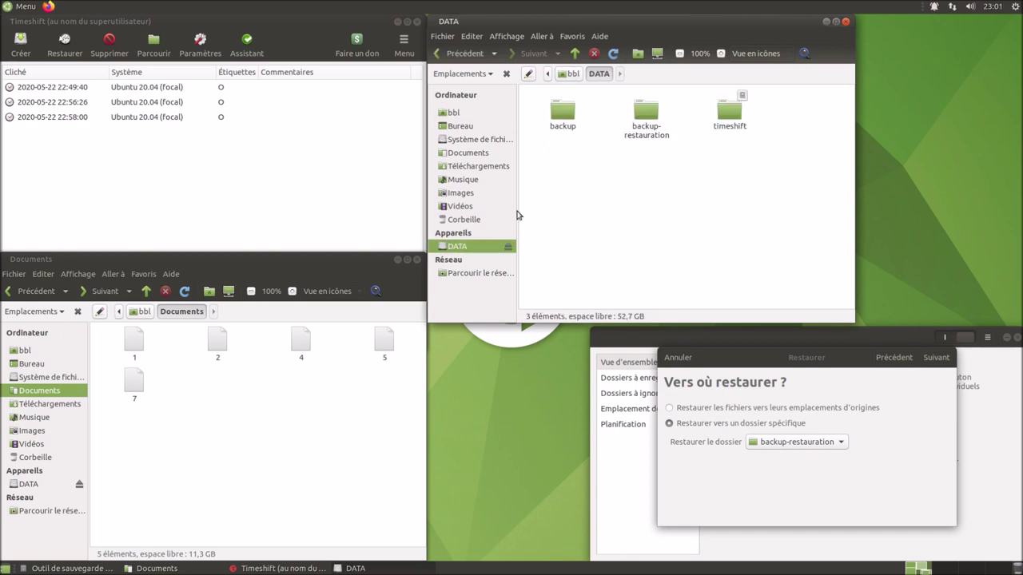
double_click(646, 112)
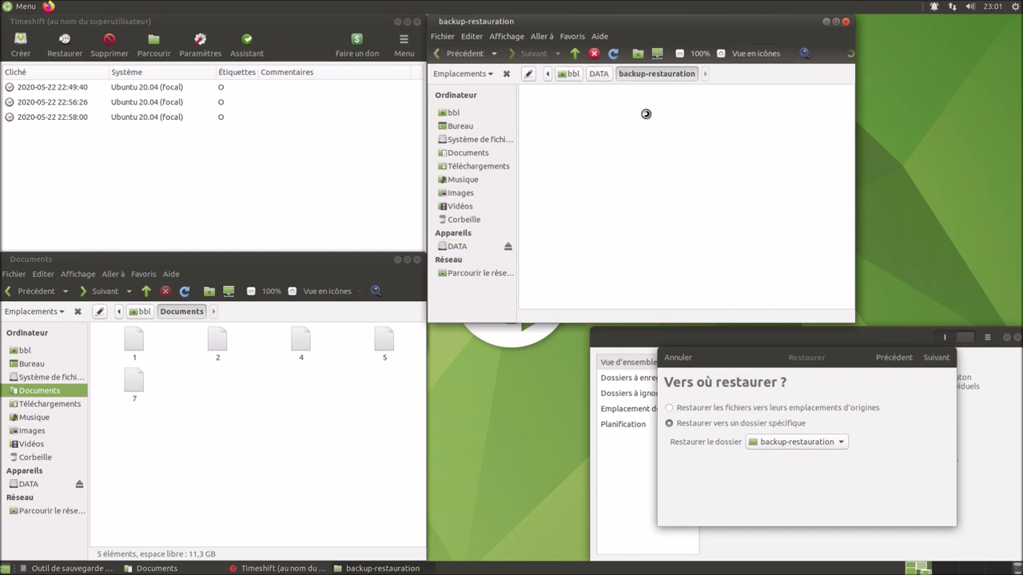
- Confirm the restore to backup-restauration, run it with its details expanded, and close the restore dialog
left_click(774, 357)
left_click(935, 358)
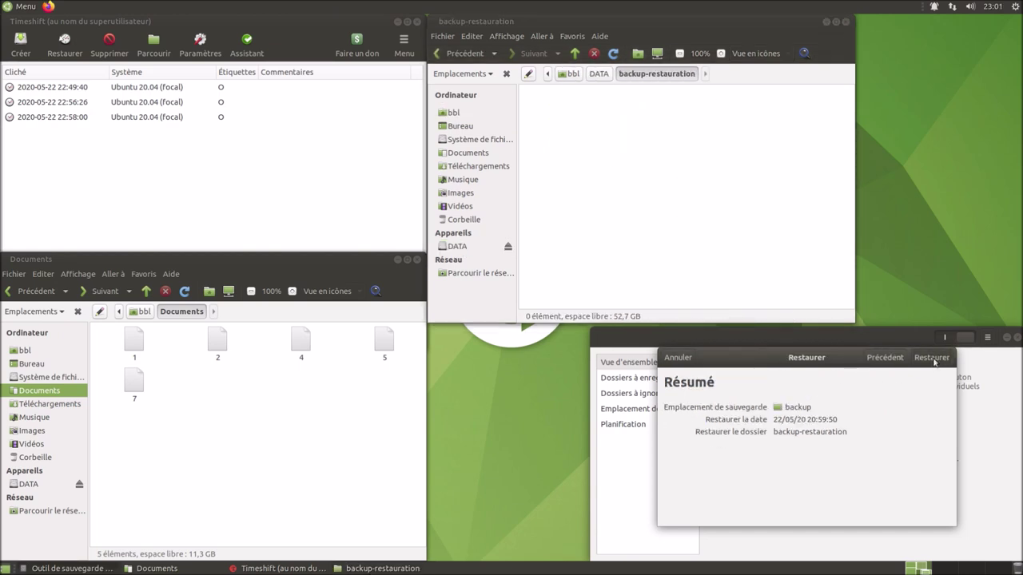
left_click(932, 359)
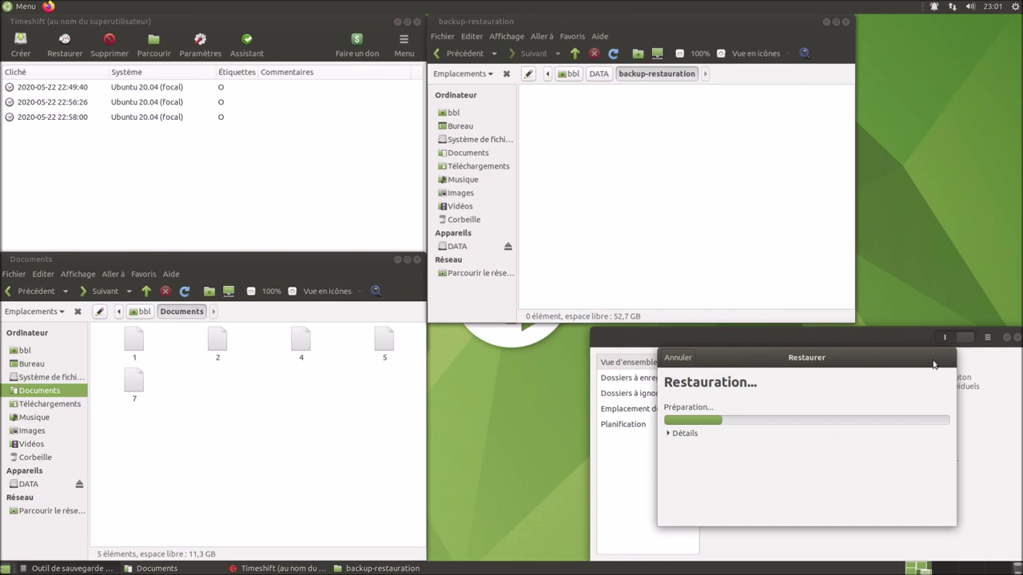
left_click(684, 435)
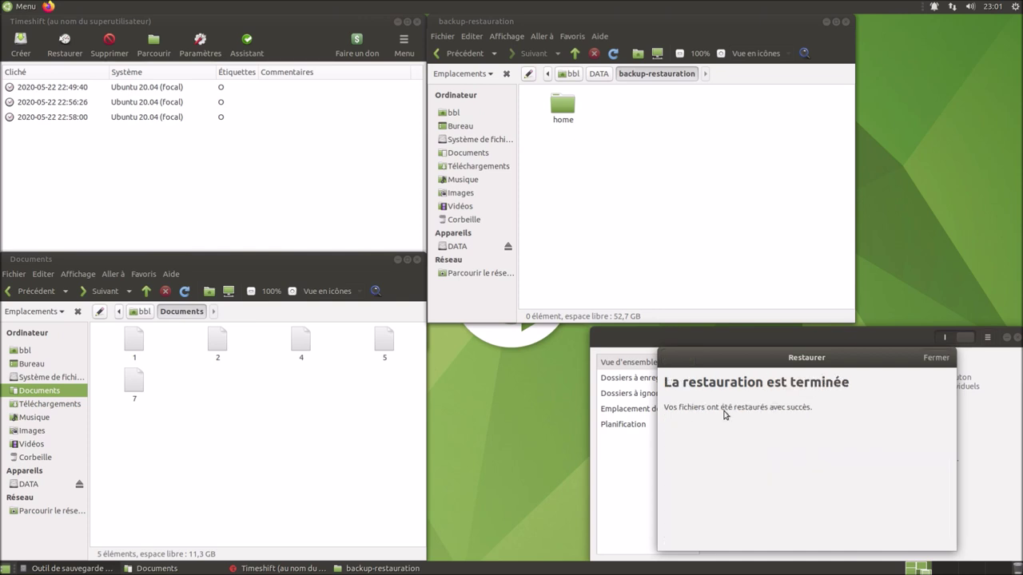
left_click(936, 359)
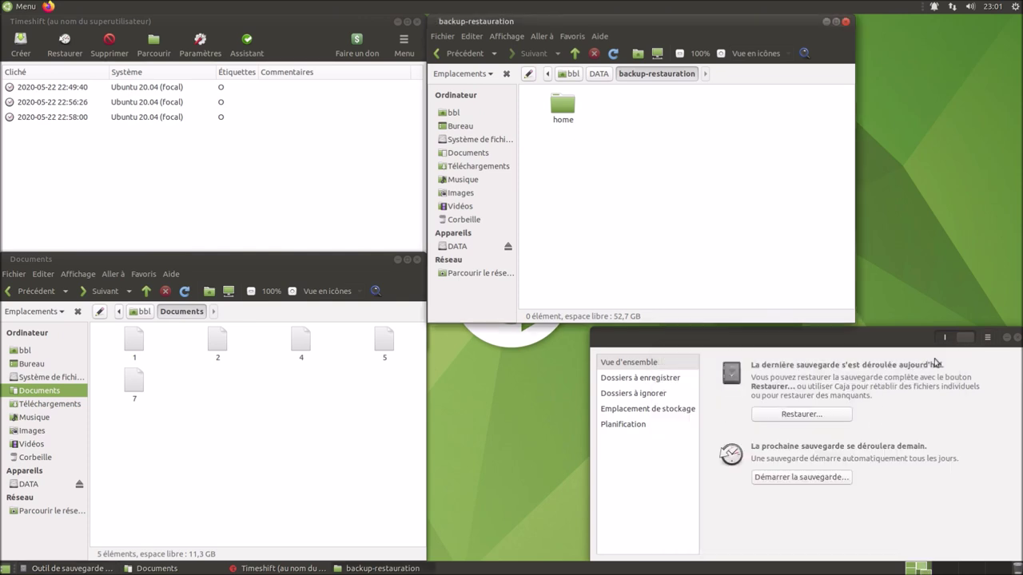
- Browse the restored files in backup-restauration down to home/bbl/Documents
double_click(566, 105)
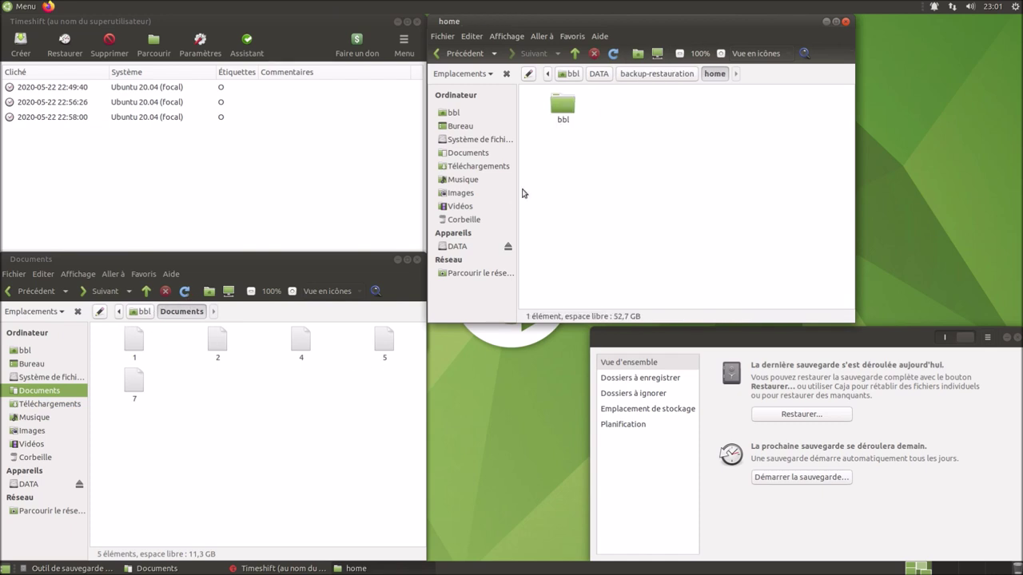
double_click(563, 106)
double_click(646, 106)
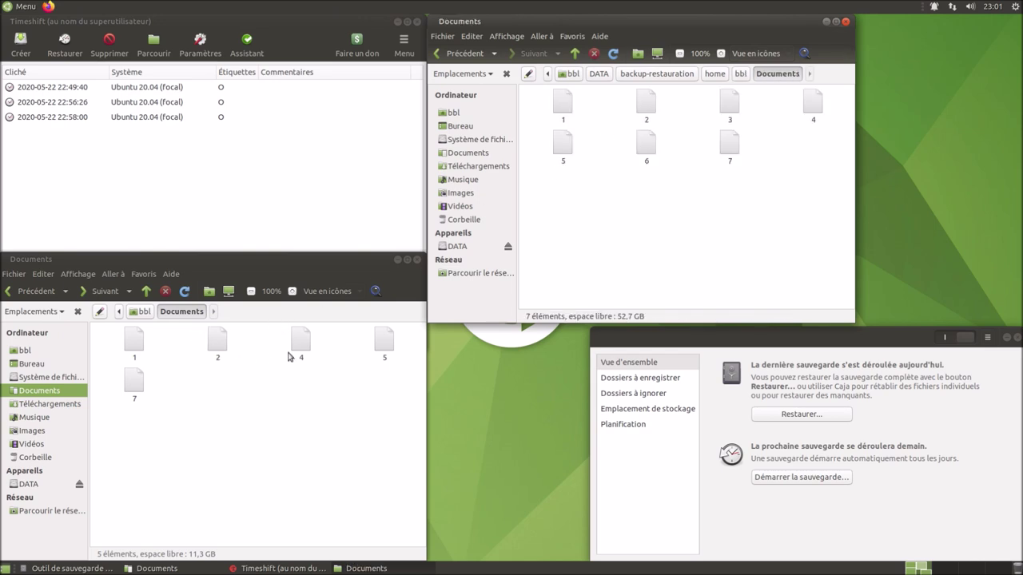
- Copy files 3 and 6 from the restored Documents folder into the personal Documents folder
left_click(732, 109)
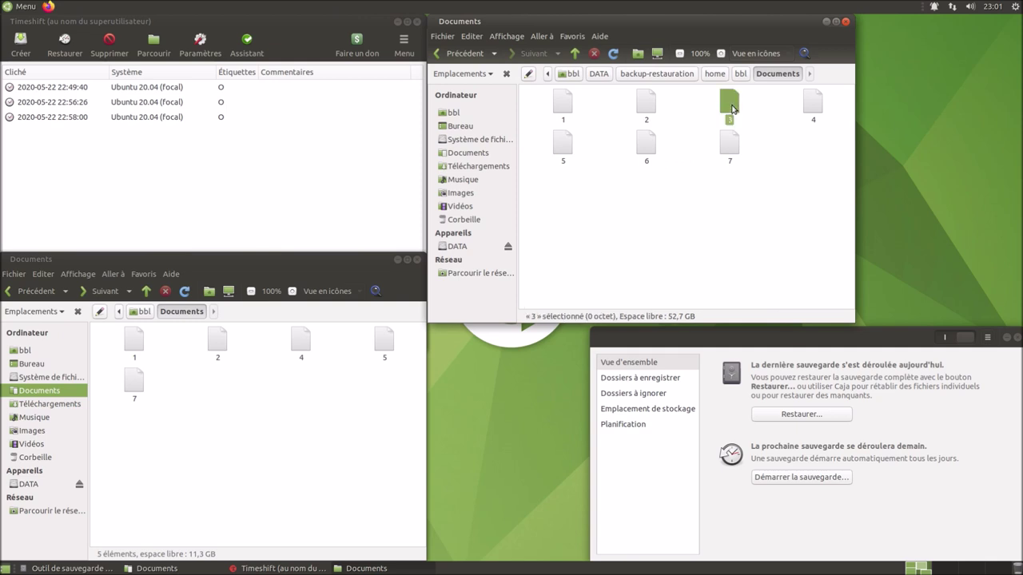
left_click(643, 148, "ctrl")
right_click(644, 148)
left_click(670, 198)
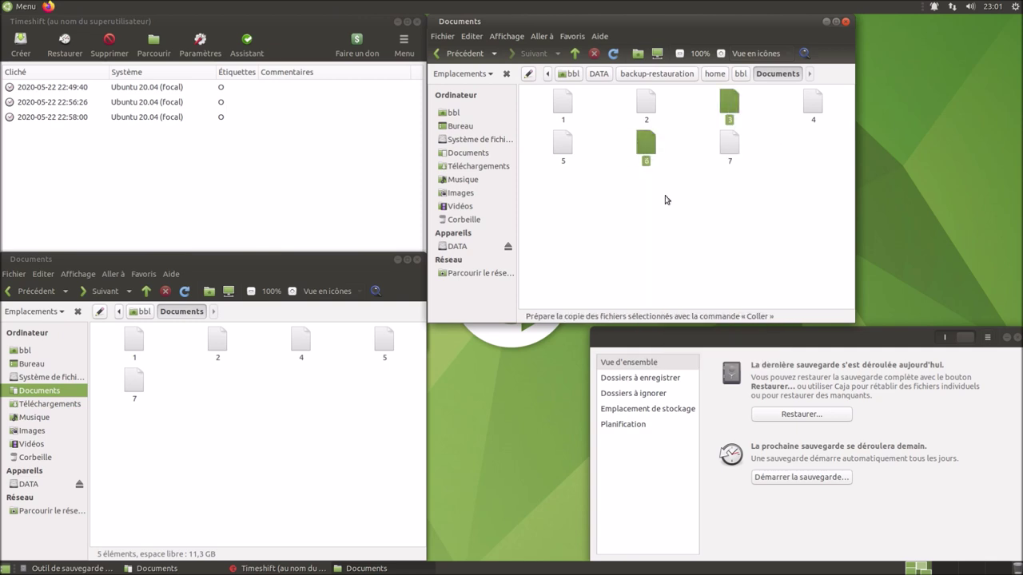
right_click(274, 426)
left_click(319, 360)
left_click(317, 494)
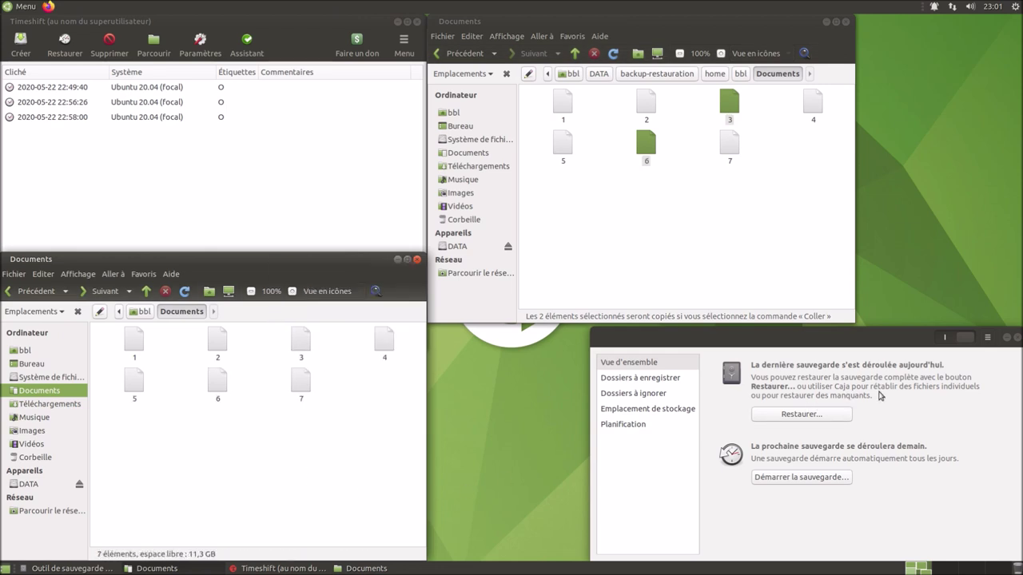
- Show the backup tool's schedule, close it and both file manager windows, and move the Timeshift window to the middle of the desktop
left_click(629, 425)
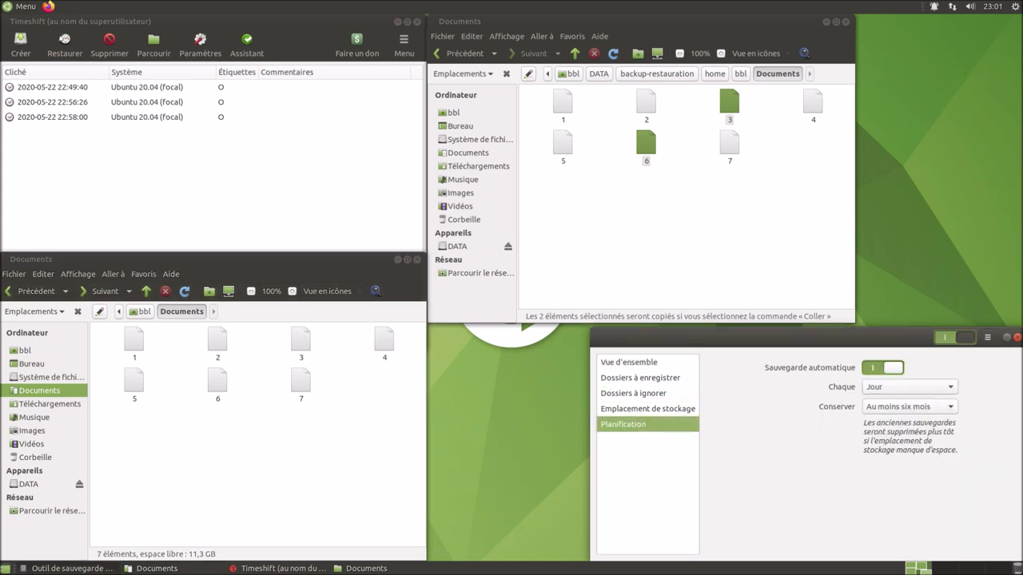
left_click(1017, 337)
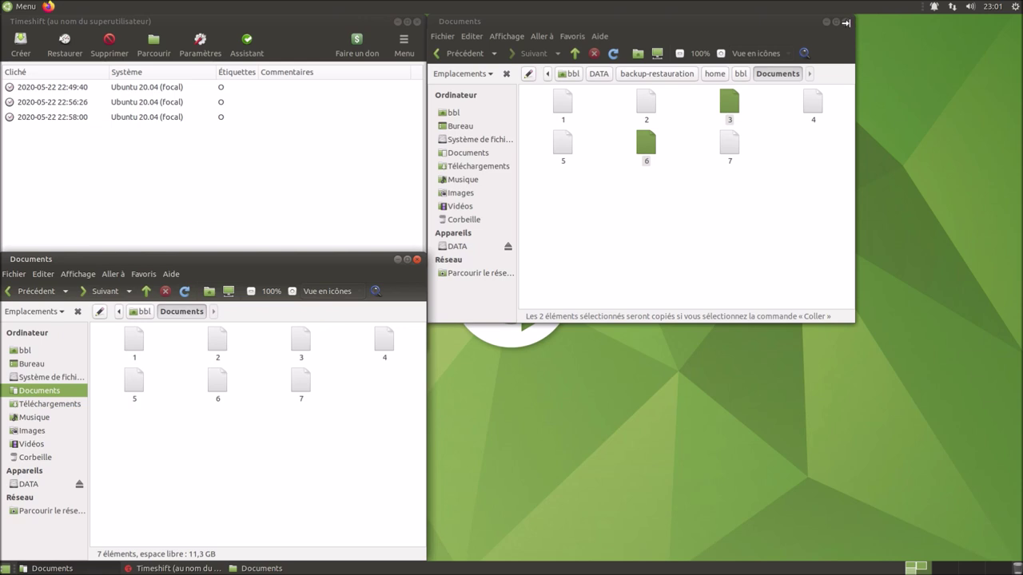
left_click(846, 22)
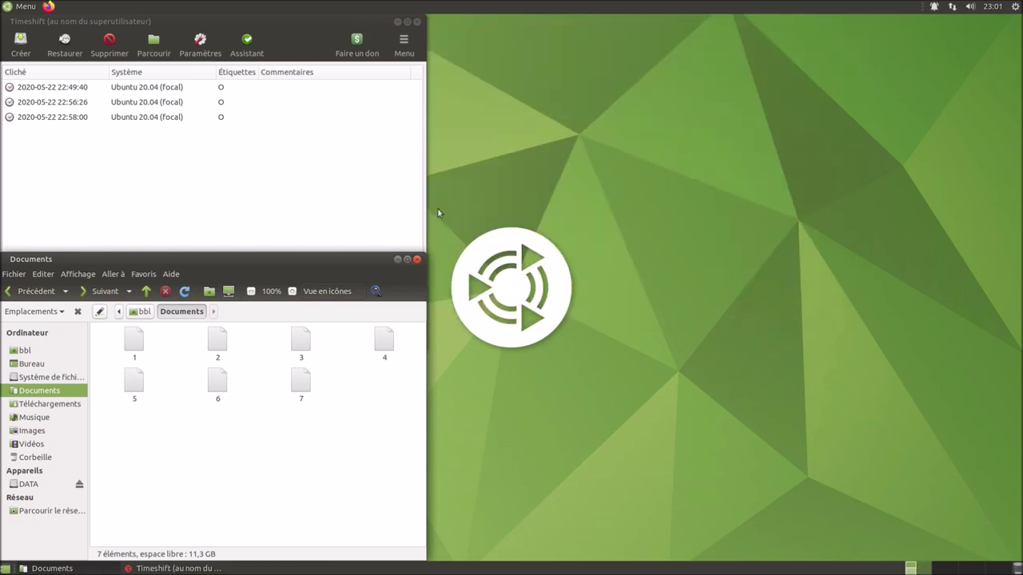
left_click(416, 259)
left_click_drag(190, 19, 510, 120)
left_click(379, 187)
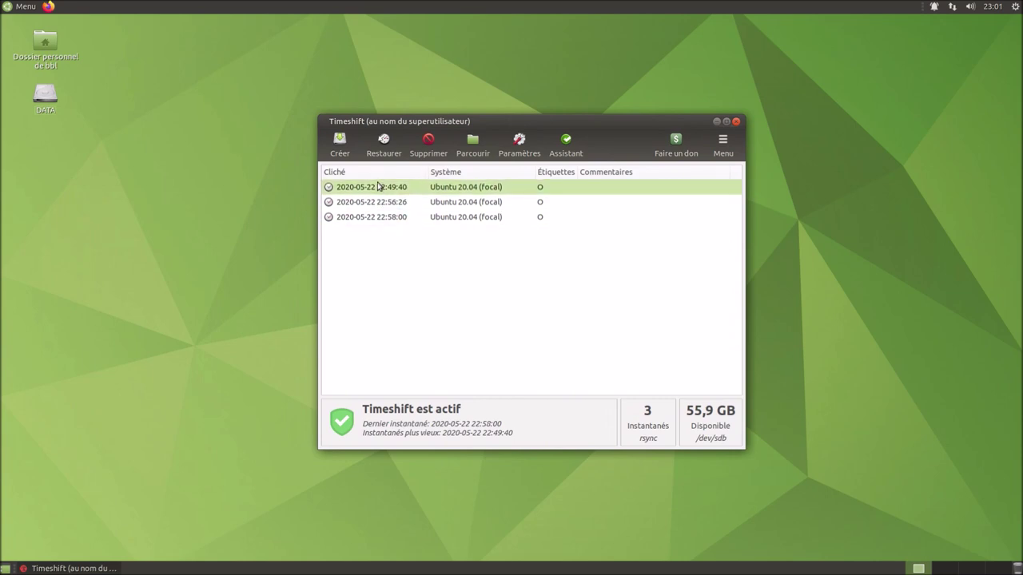
left_click(290, 245)
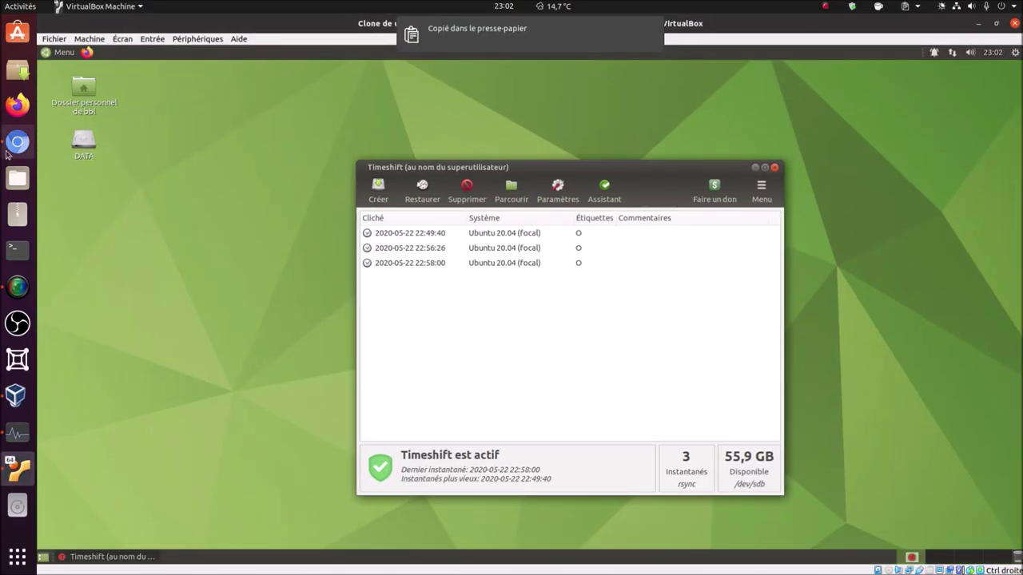
- Switch to Chromium on the host, visit the Blabla Linux blog and search it for timeshift
left_click(13, 145)
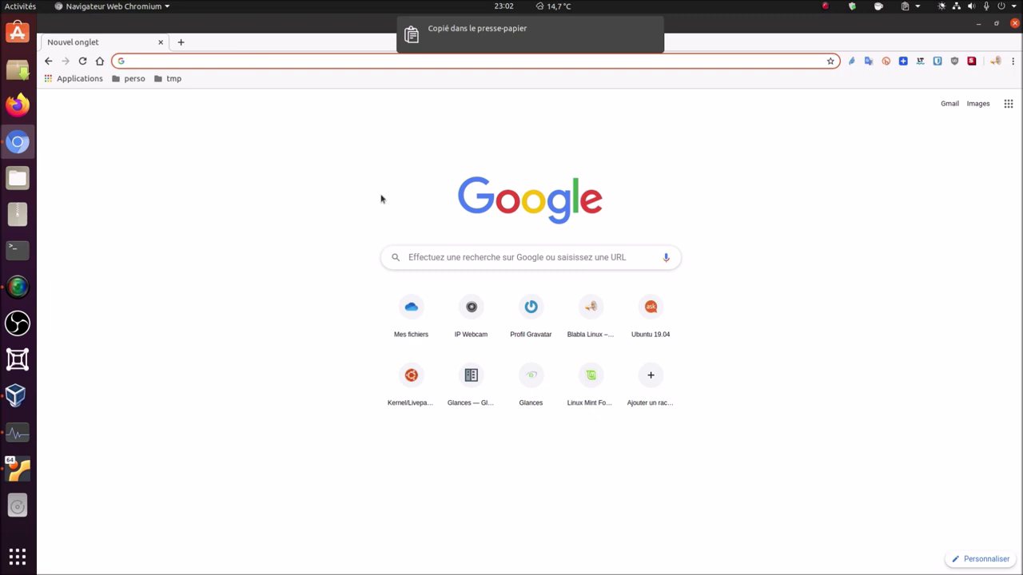
left_click(593, 314)
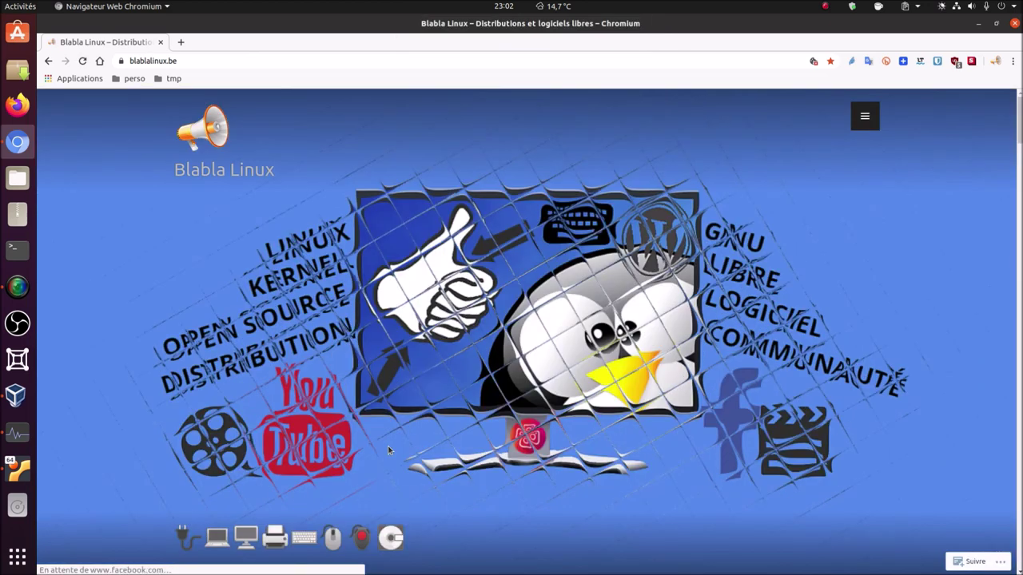
scroll(443, 429, "down", 3)
scroll(460, 423, "down", 3)
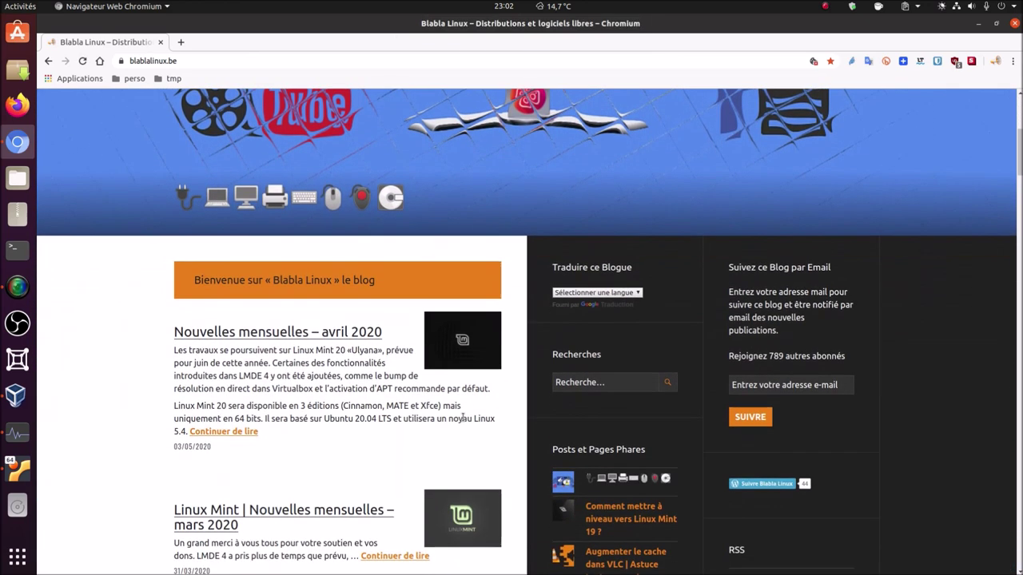
left_click(631, 329)
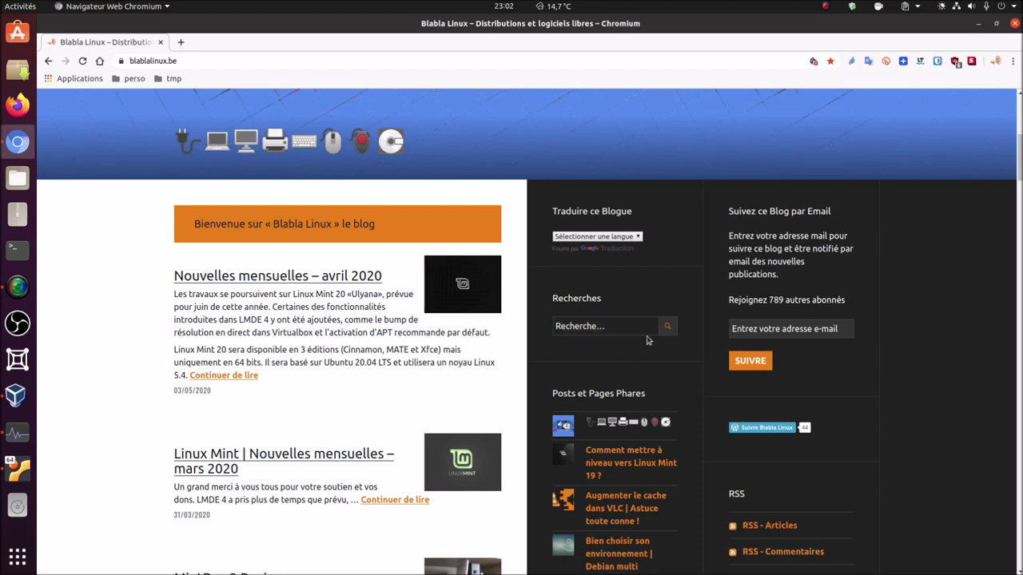
type("ti")
key("Return")
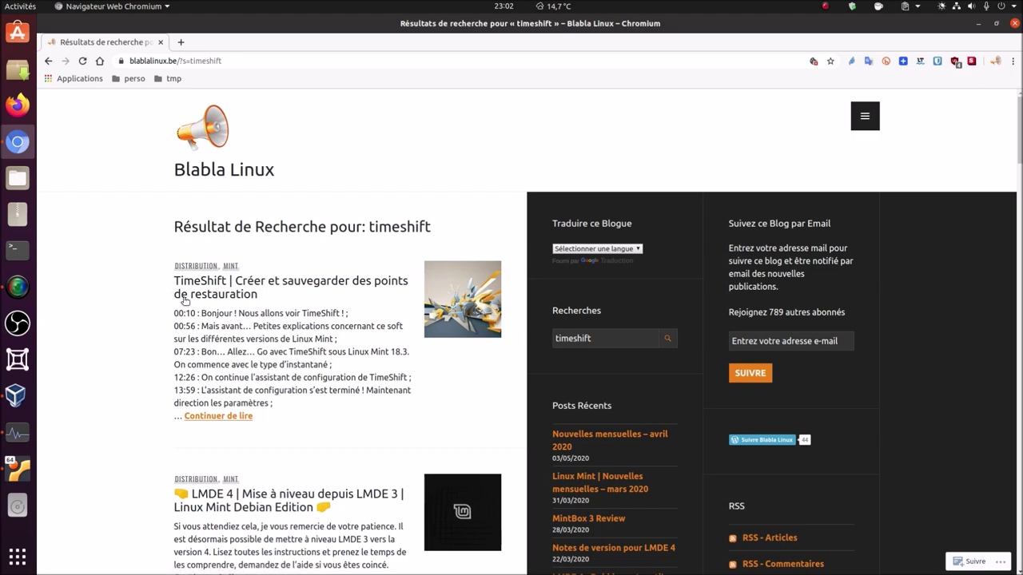
- Open the article "TimeShift | Créer et sauvegarder des points de restauration" and examine its useful links, three videos and timelines
left_click(184, 297)
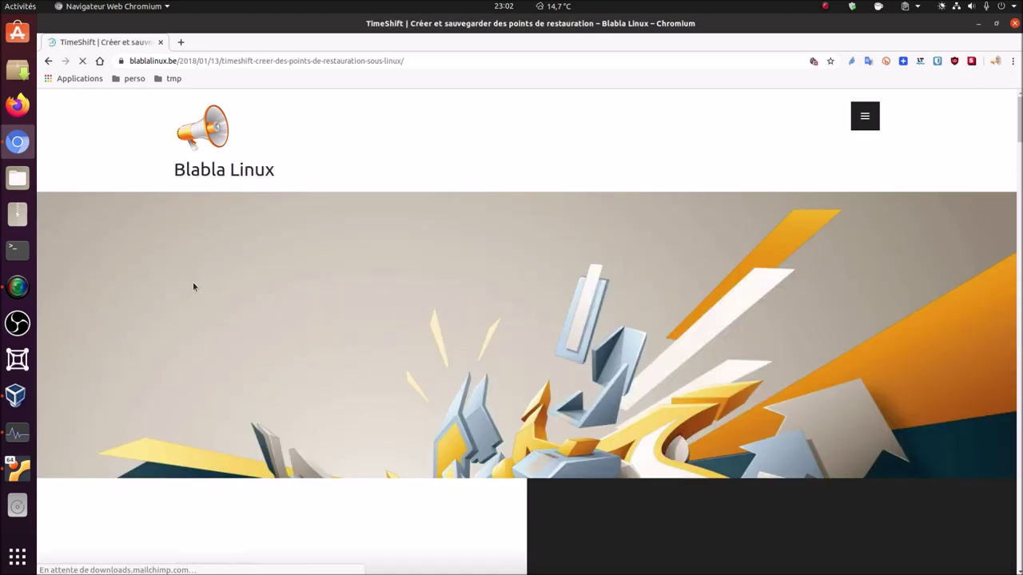
scroll(240, 335, "down", 5)
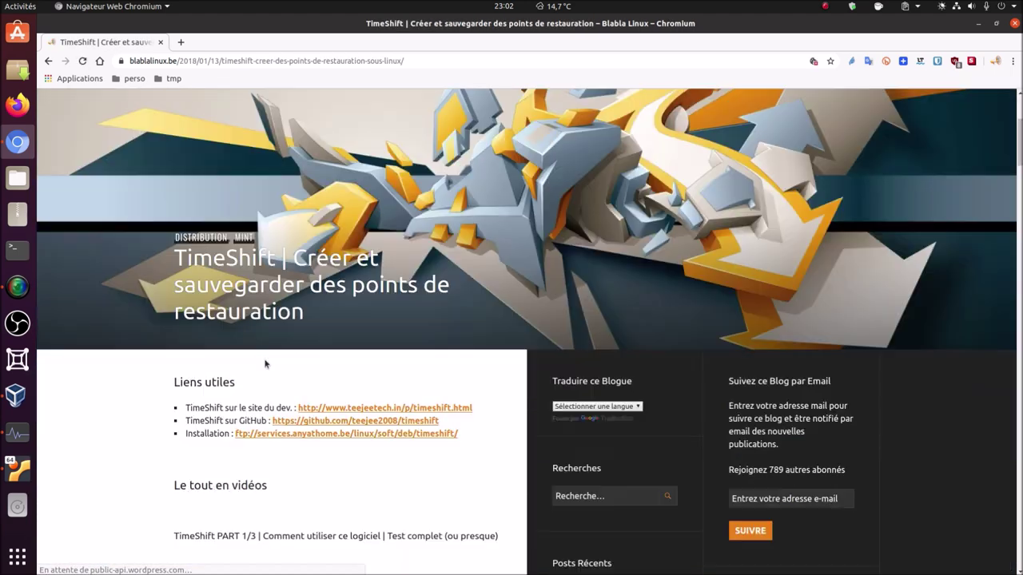
scroll(92, 372, "down", 3)
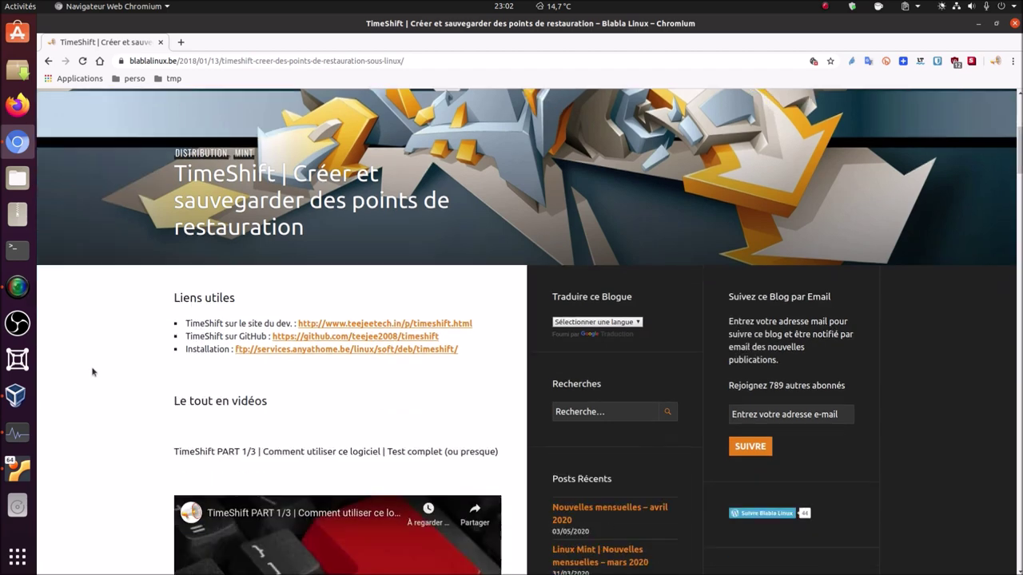
scroll(92, 371, "down", 3)
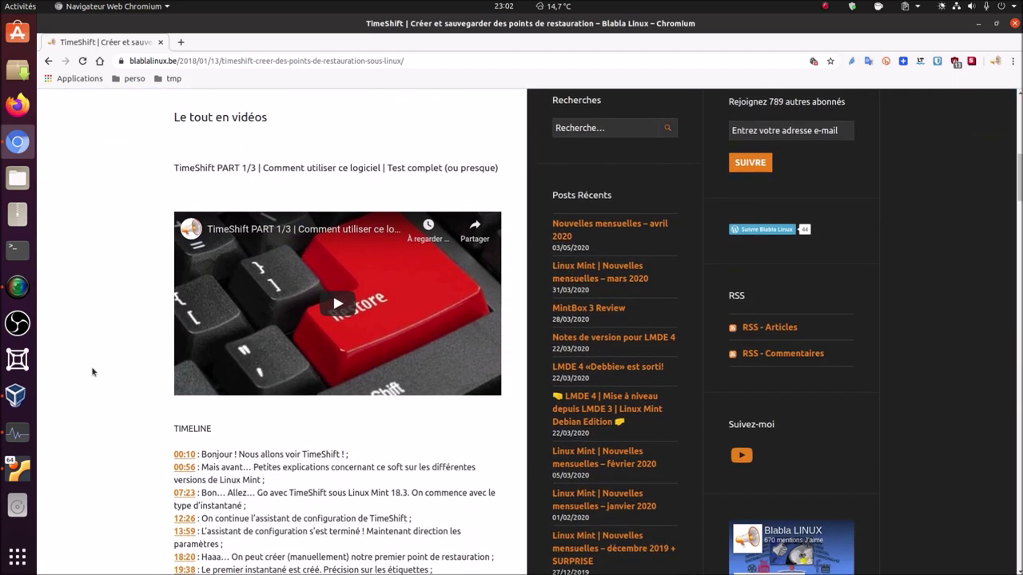
scroll(94, 389, "down", 5)
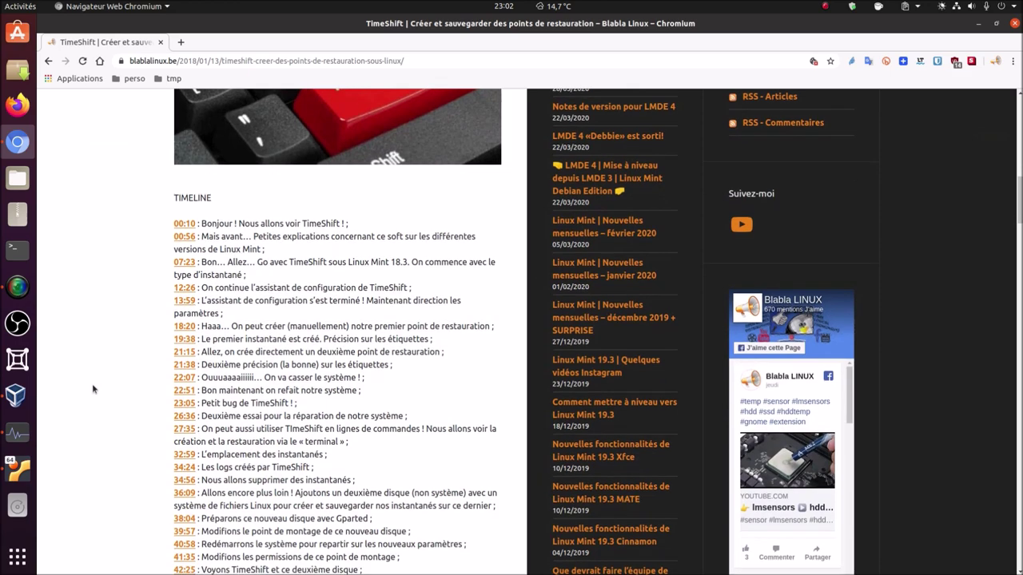
scroll(92, 389, "down", 10)
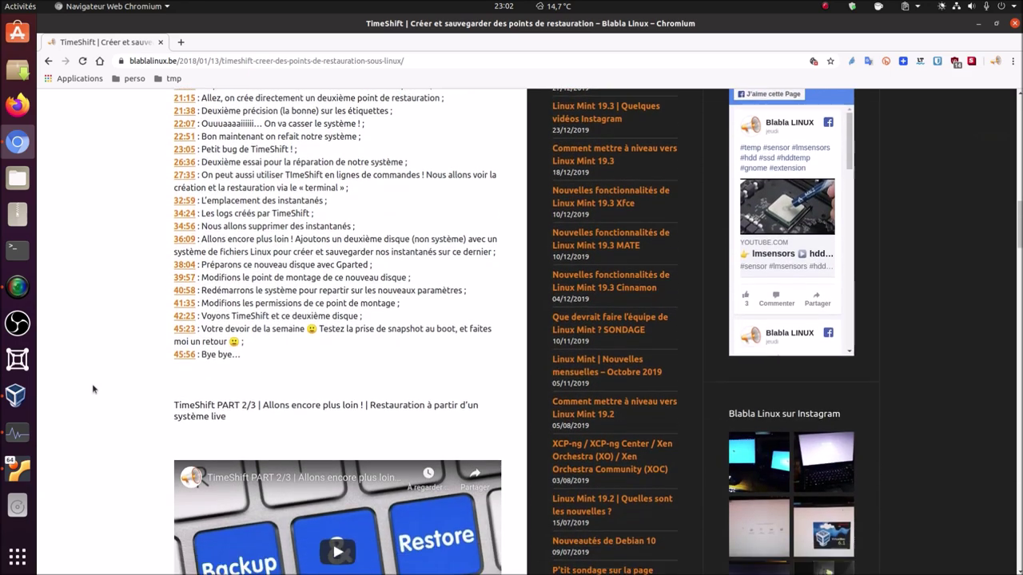
scroll(93, 389, "down", 7)
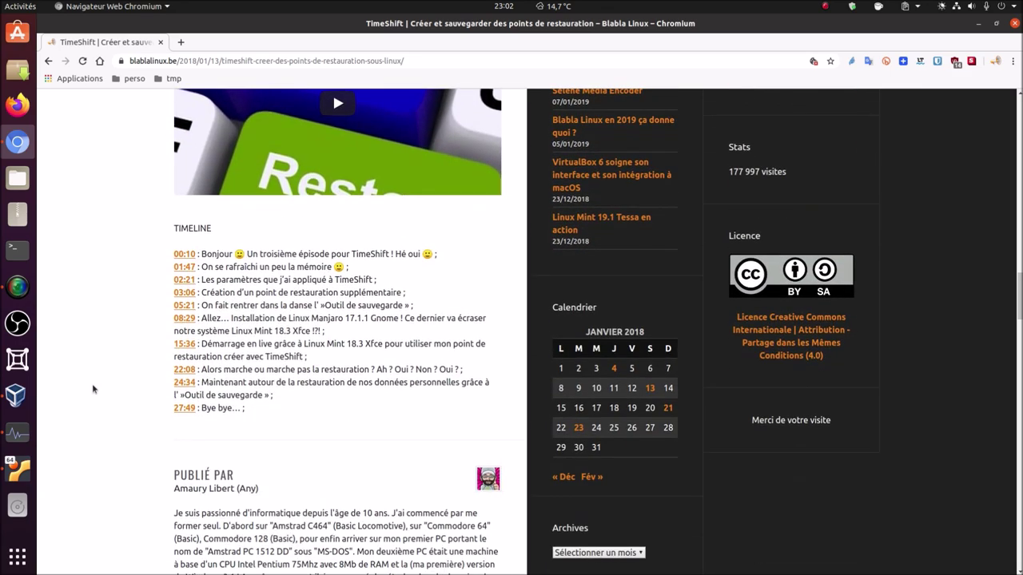
scroll(92, 389, "down", 7)
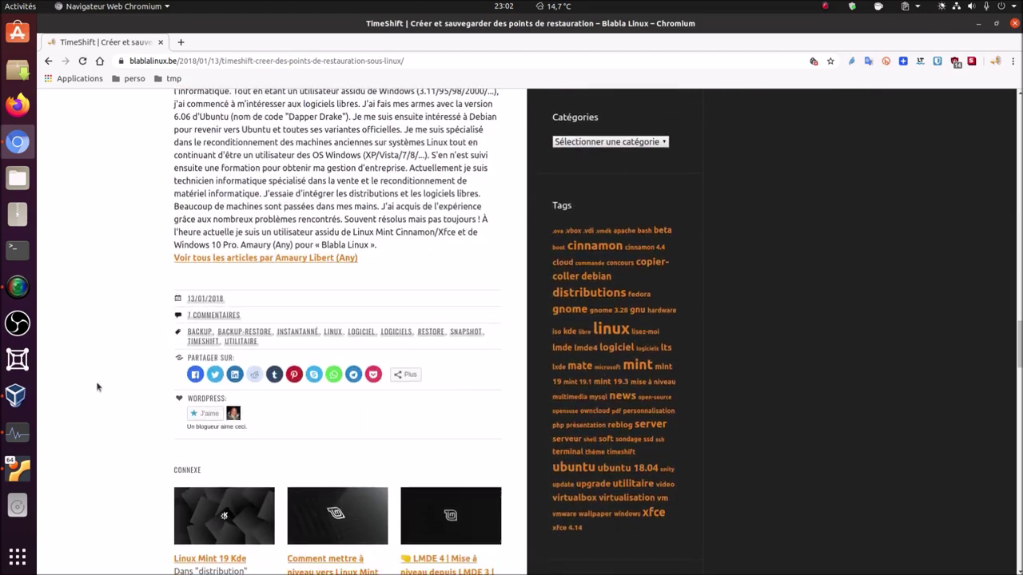
scroll(97, 387, "up", 12)
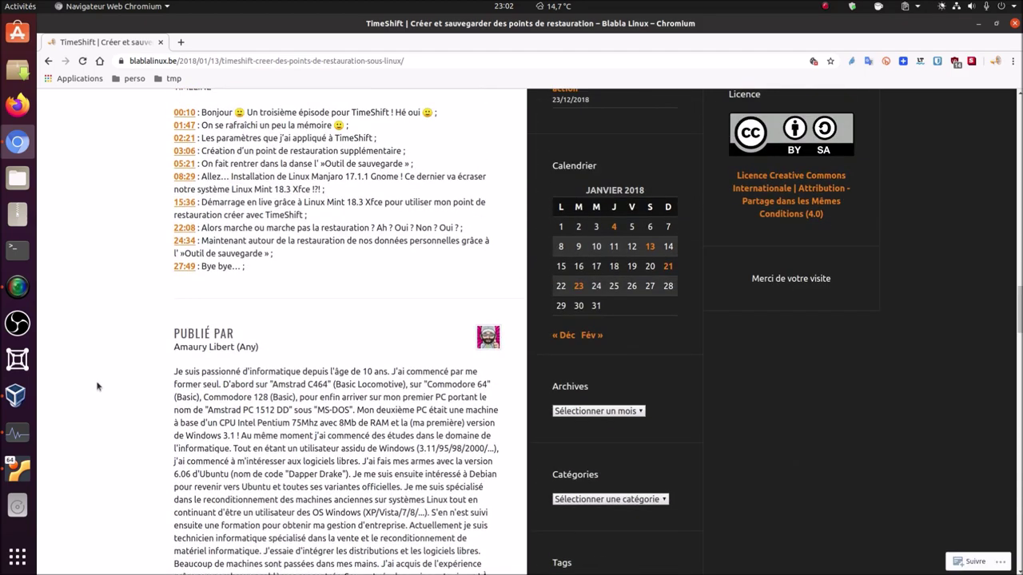
scroll(109, 385, "up", 4)
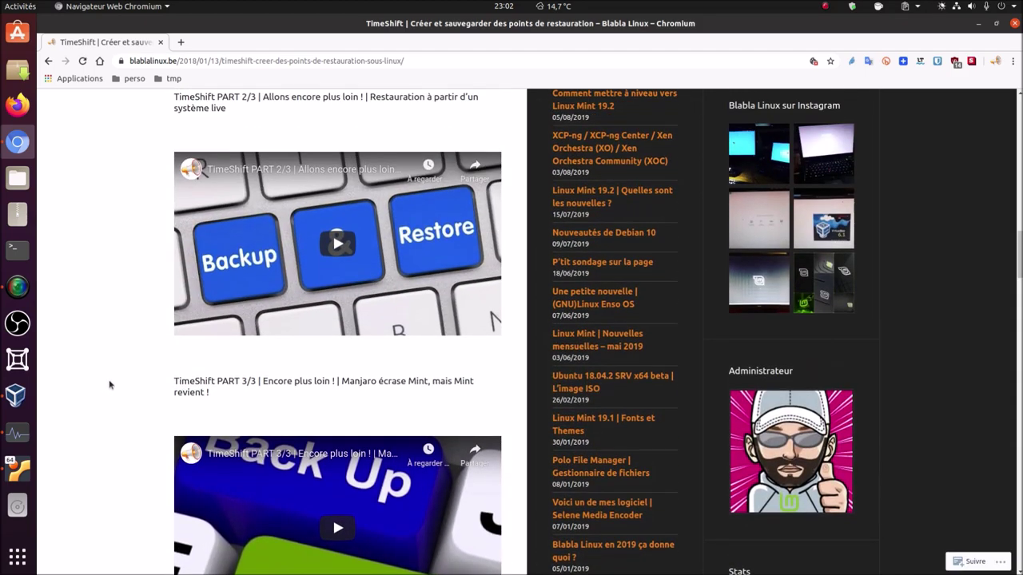
scroll(289, 382, "up", 2)
scroll(287, 383, "up", 5)
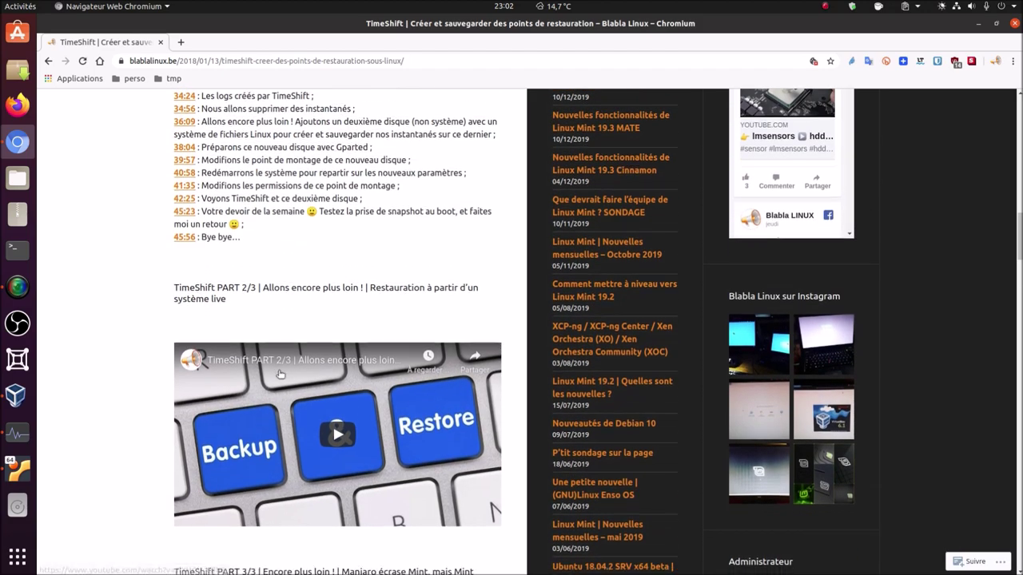
scroll(280, 374, "up", 10)
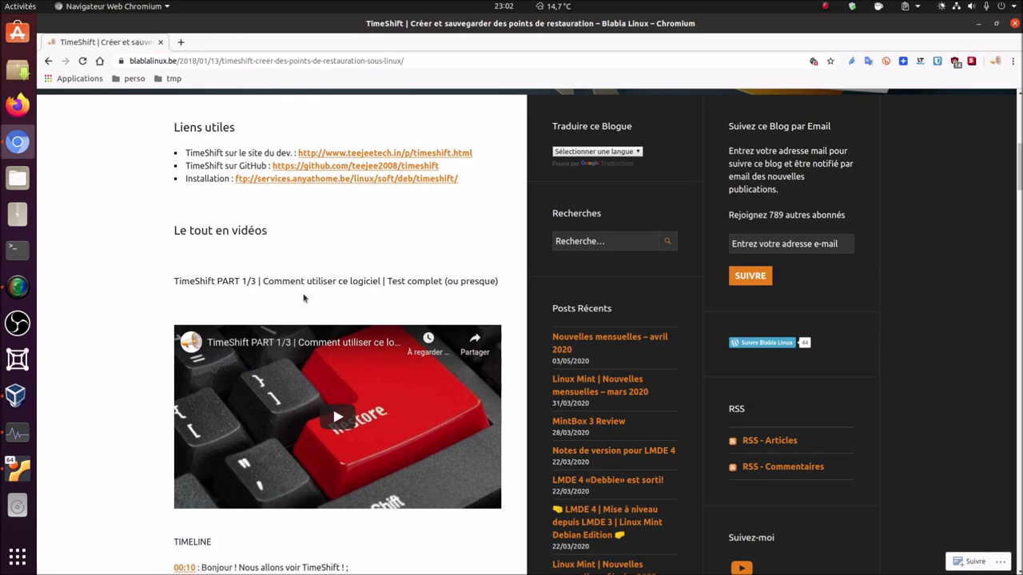
scroll(139, 435, "down", 5)
scroll(139, 435, "down", 5)
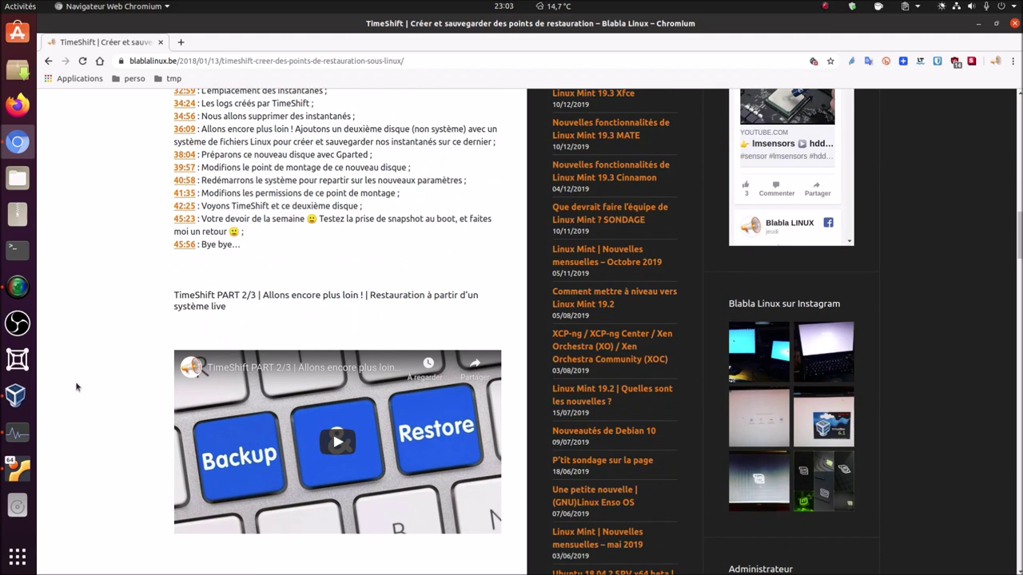
scroll(111, 432, "down", 4)
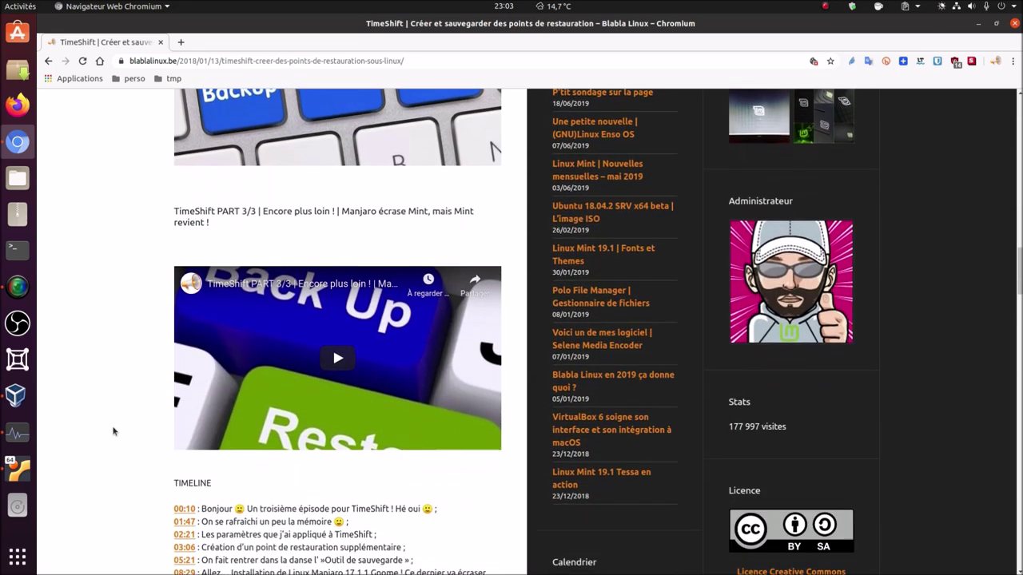
scroll(332, 263, "down", 1)
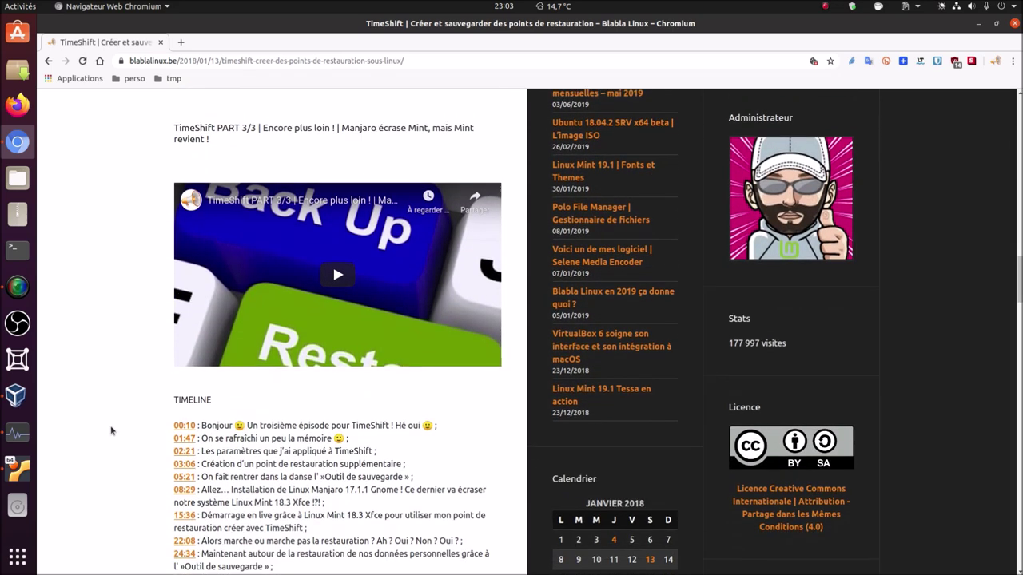
scroll(307, 269, "up", 1)
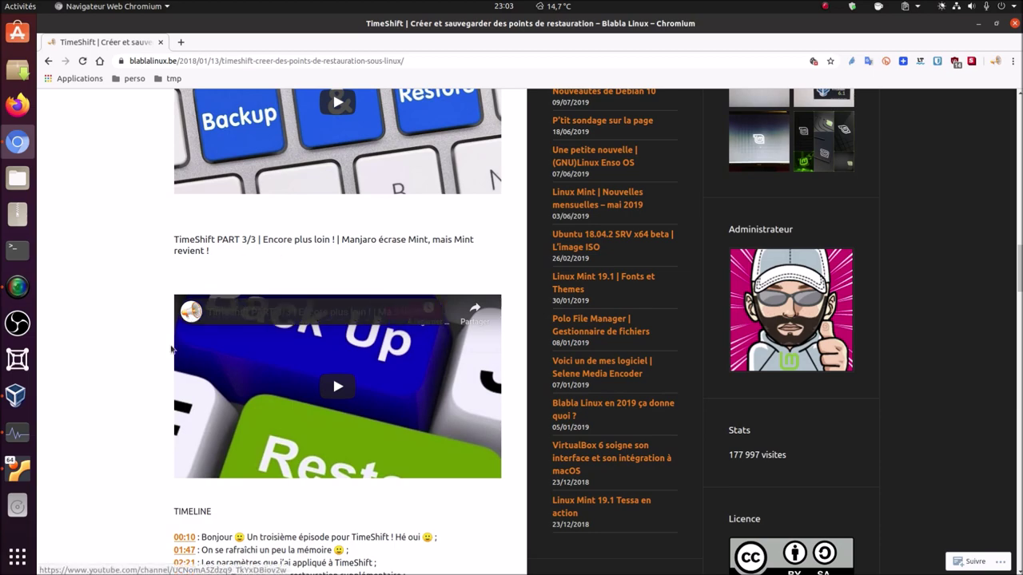
scroll(168, 444, "up", 4)
scroll(168, 443, "up", 20)
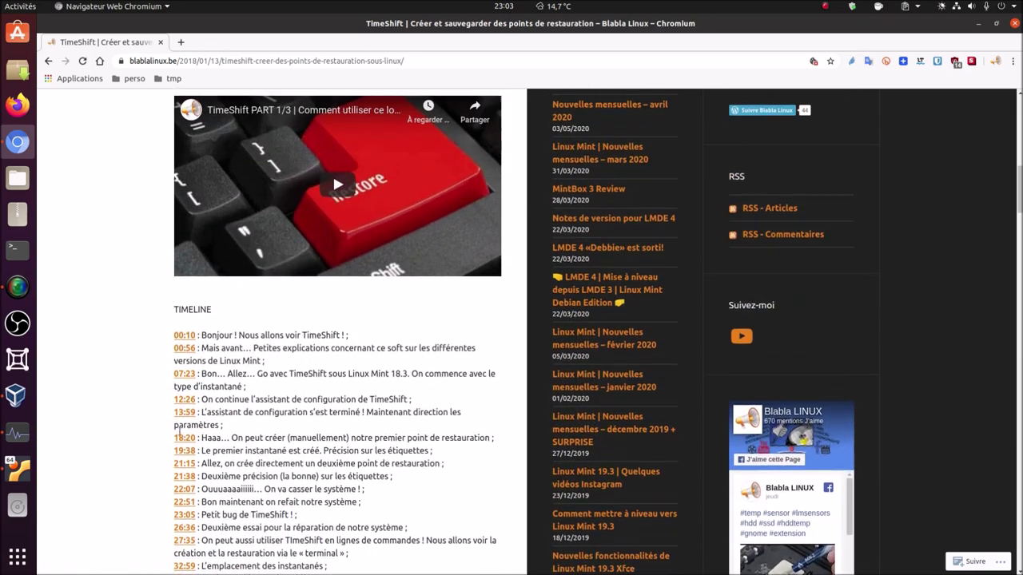
scroll(188, 428, "up", 3)
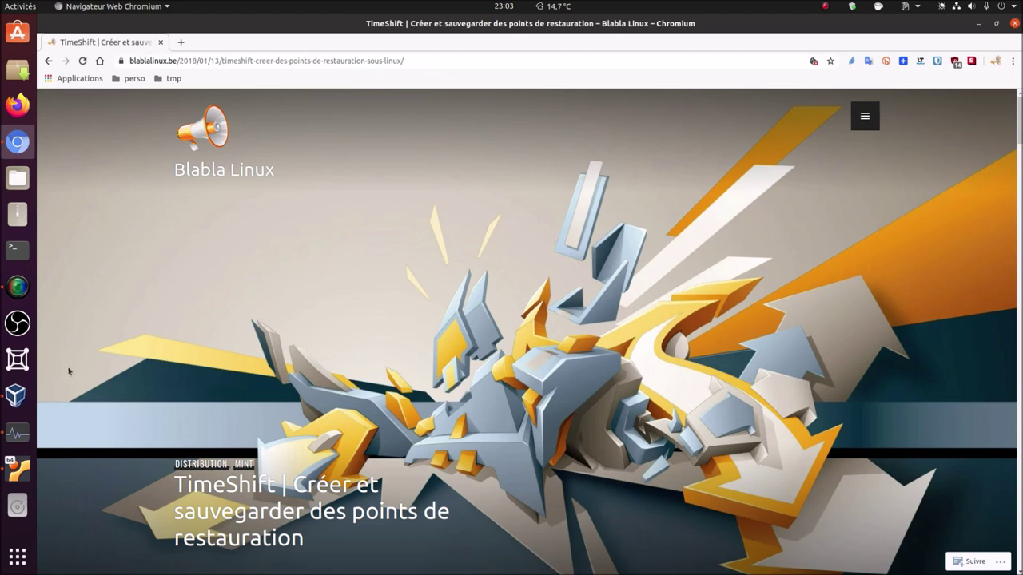
- Switch back to the Ubuntu MATE virtual machine in VirtualBox and open the home folder from the desktop
left_click(18, 470)
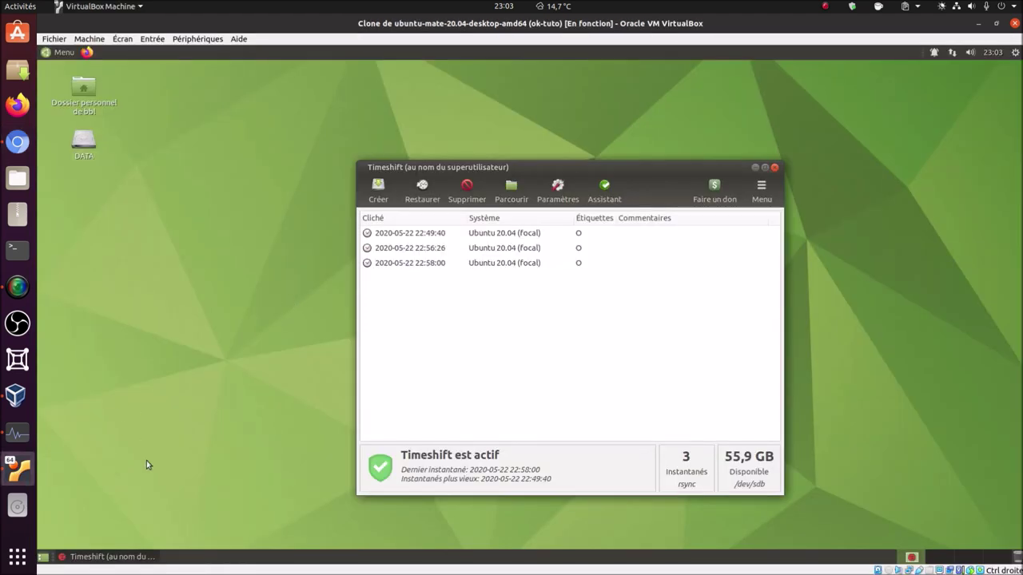
left_click(87, 94)
double_click(87, 94)
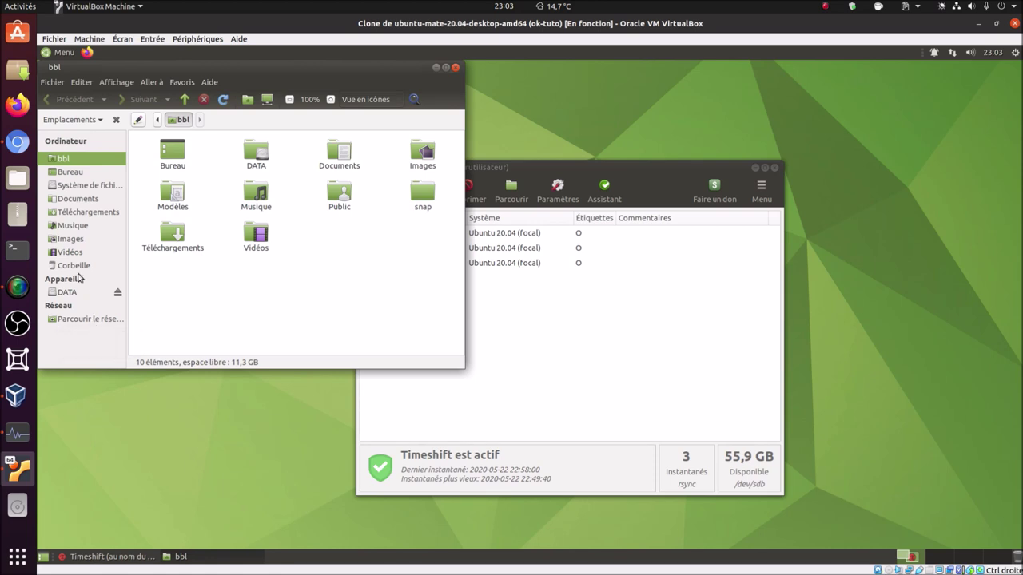
- Go to the file system root and check which actions are available for the boot folder
left_click(108, 186)
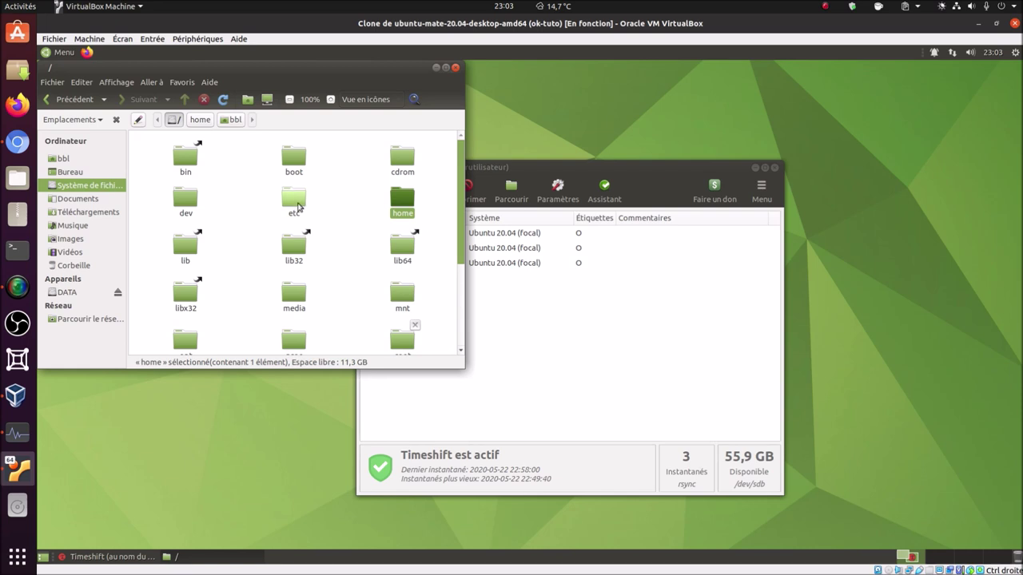
left_click(294, 160)
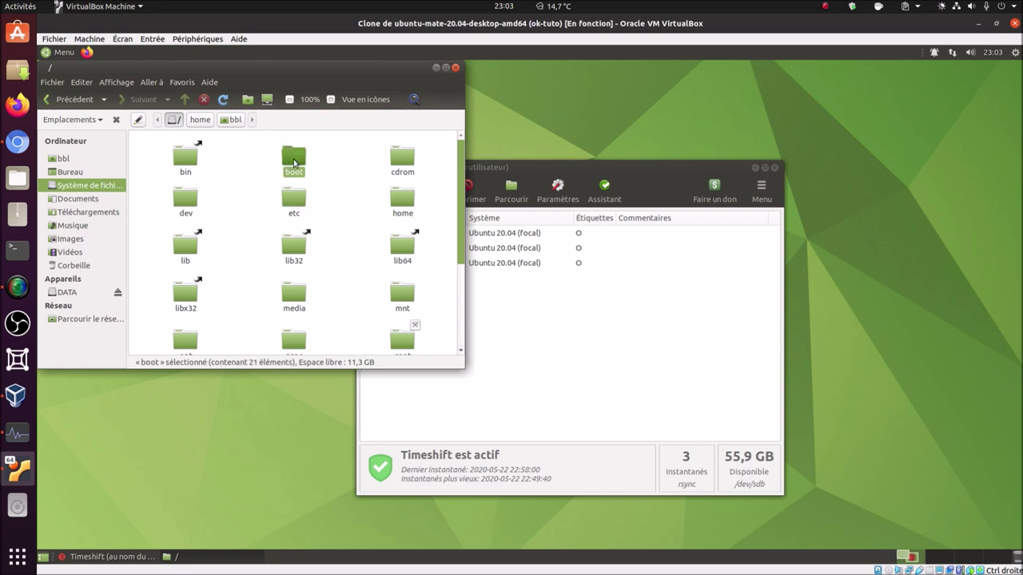
right_click(295, 164)
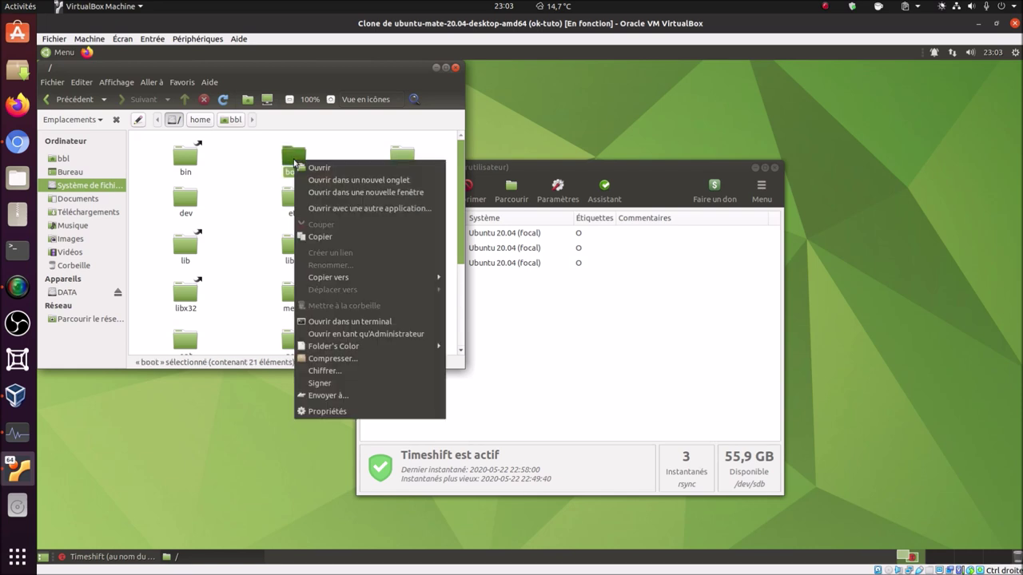
left_click(215, 414)
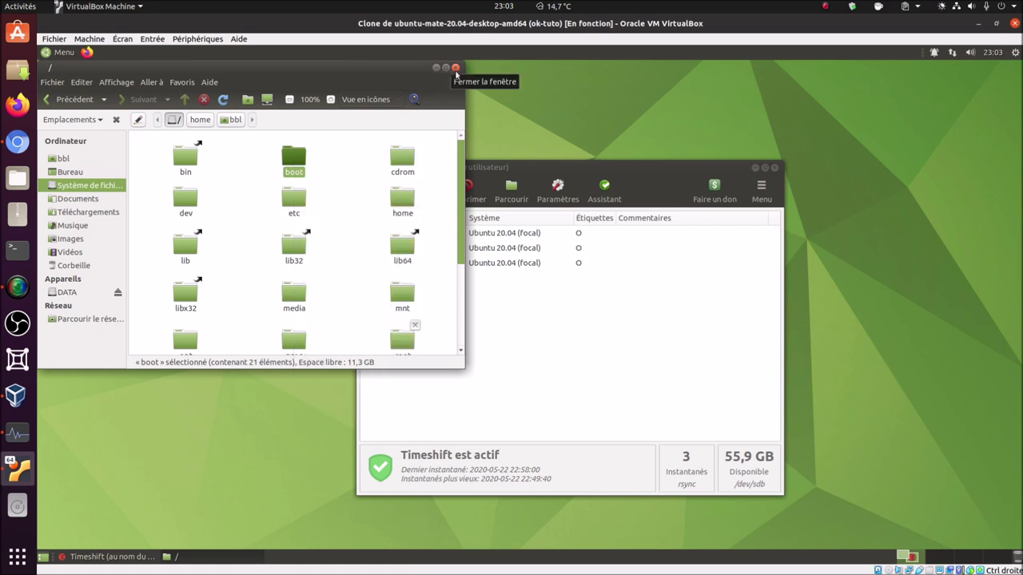
- Examine the system folders in the file system root, and close the file manager
scroll(231, 278, "down", 2)
scroll(231, 278, "down", 1)
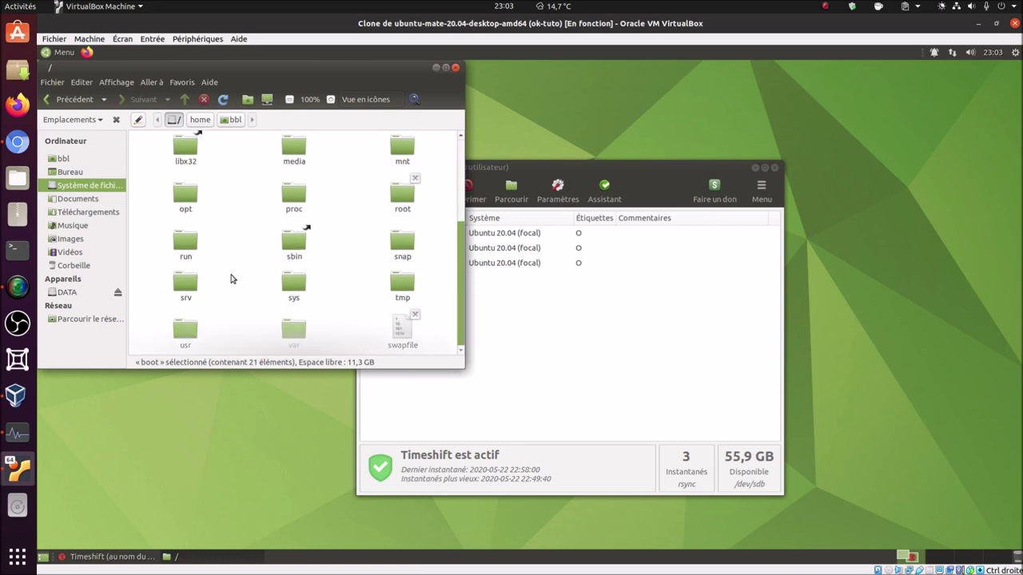
scroll(231, 278, "up", 3)
scroll(231, 278, "down", 1)
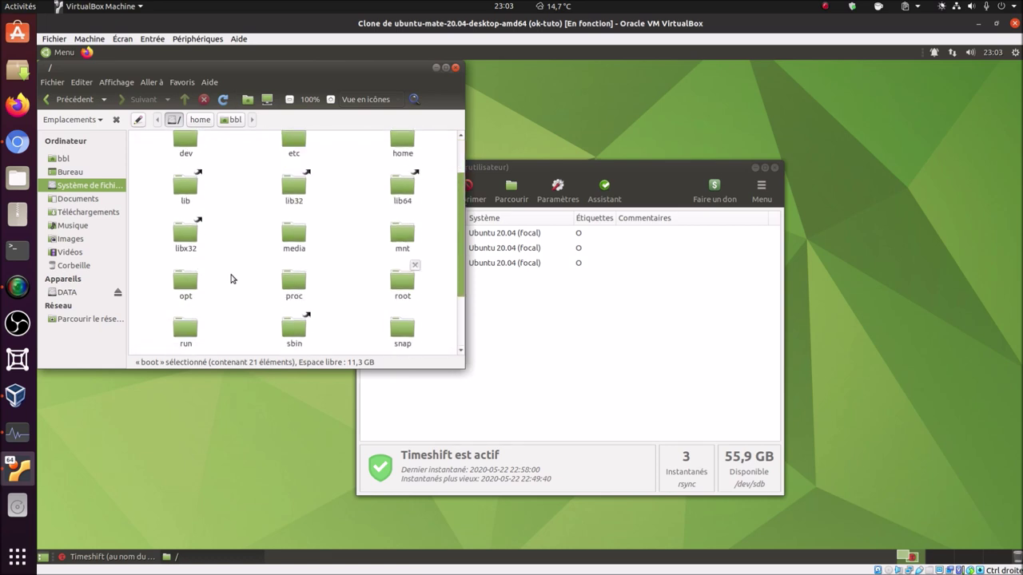
scroll(231, 278, "down", 1)
scroll(231, 278, "up", 2)
scroll(231, 278, "down", 2)
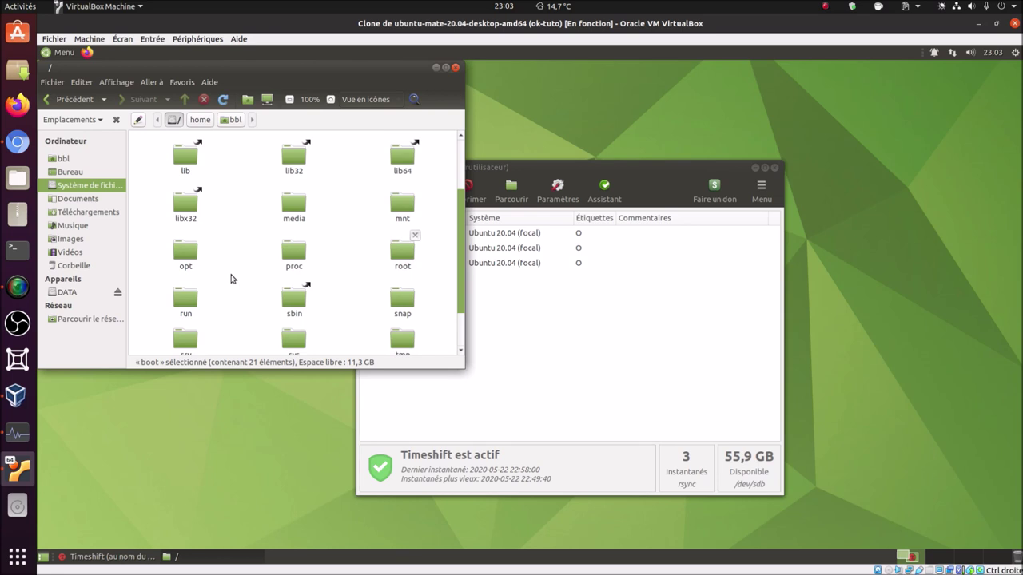
scroll(230, 279, "up", 2)
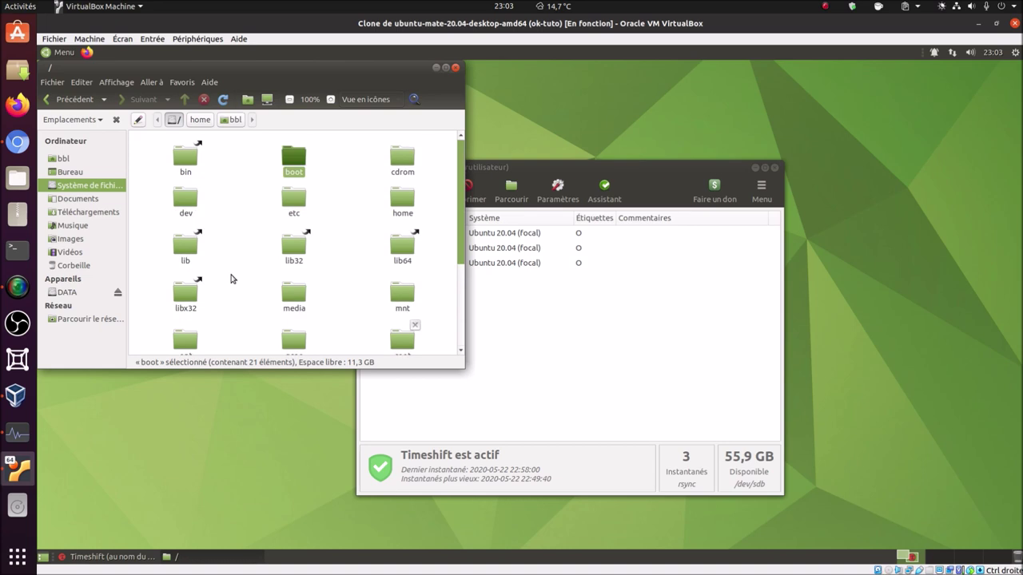
left_click(456, 69)
- Open MATE Terminal and launch the file manager as superuser with "sudo caja", entering the account password
left_click(69, 53)
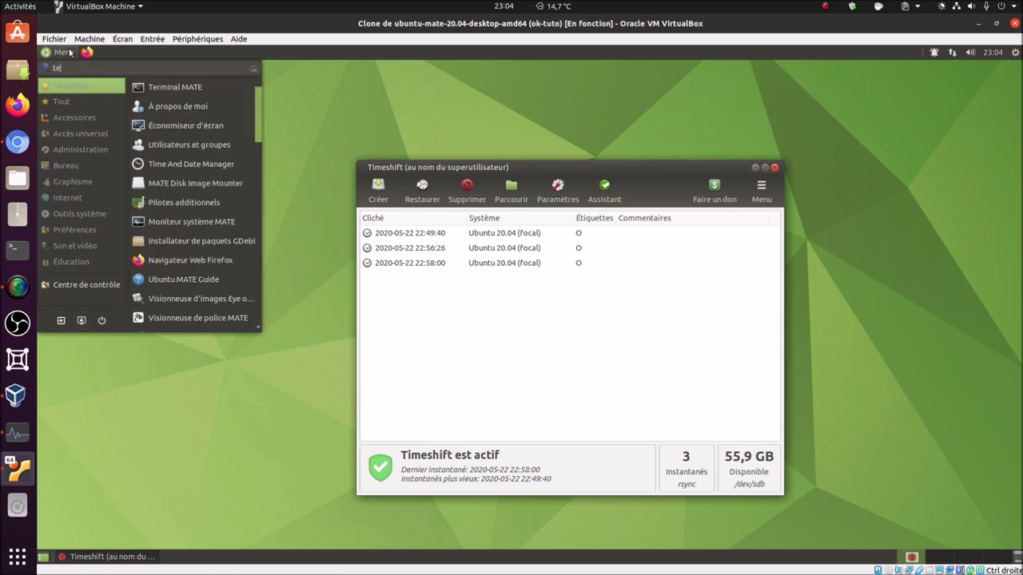
left_click(172, 87)
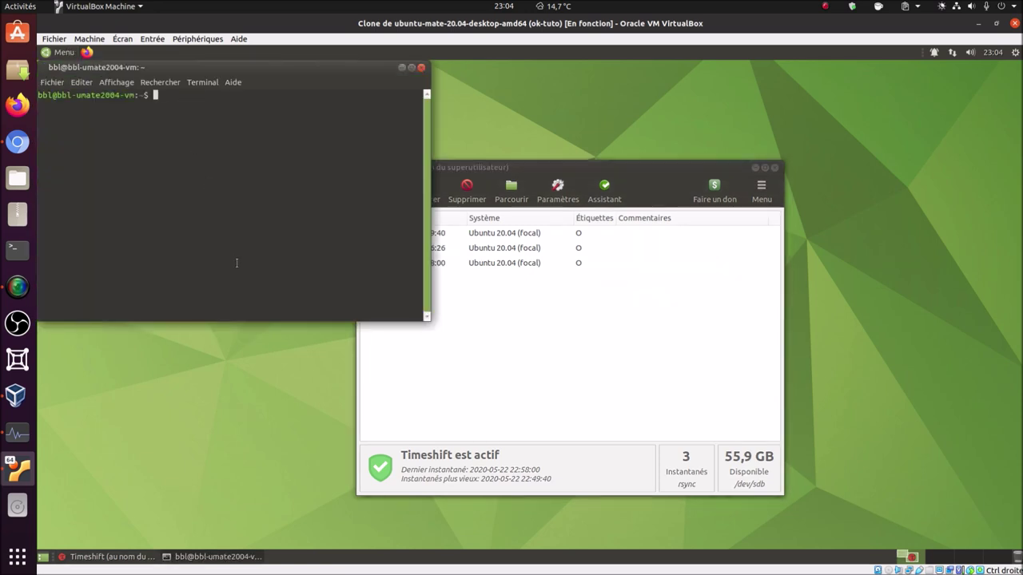
type("sudo caja")
key("Return")
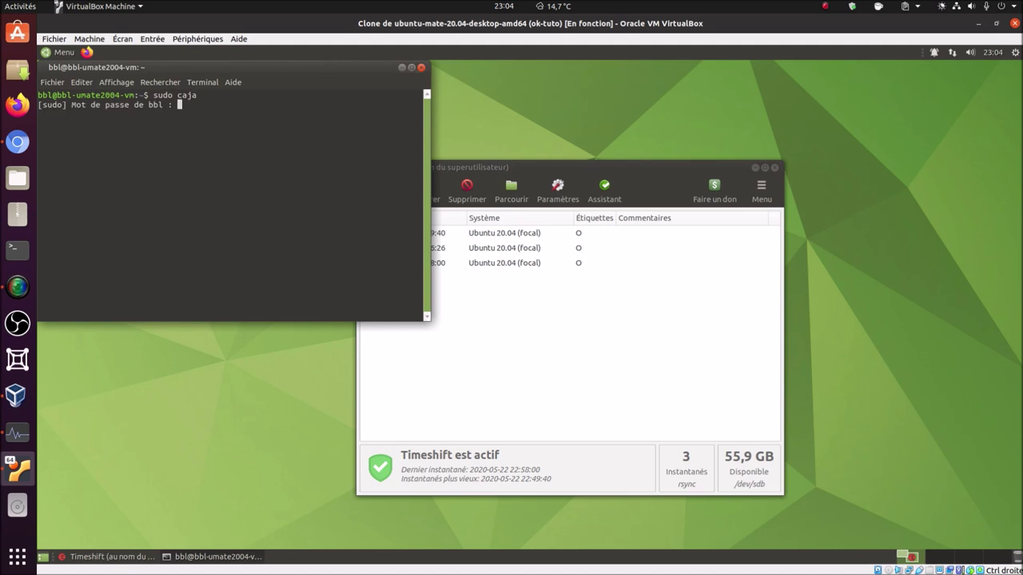
key("Return")
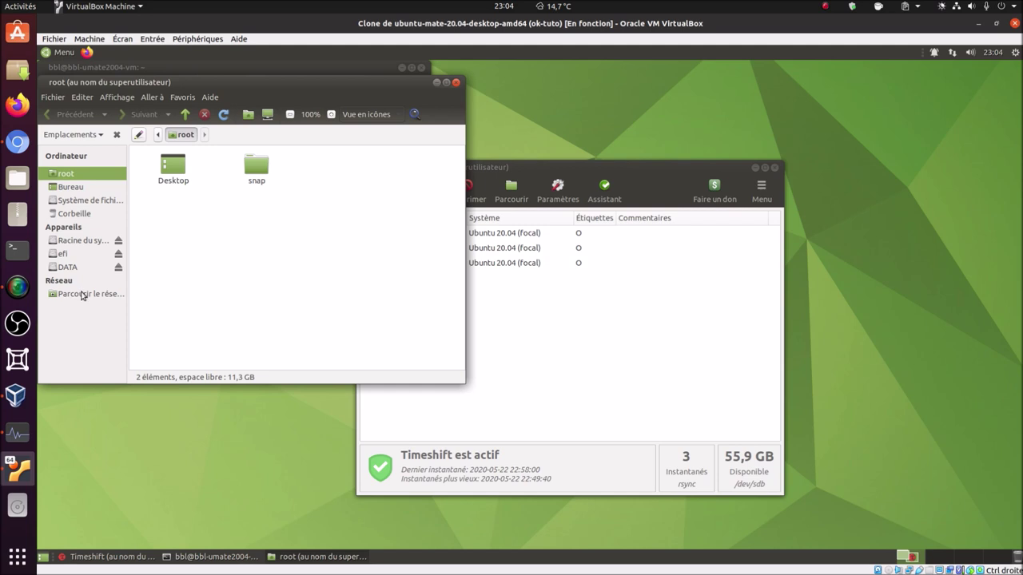
- Move the boot folder from the file system root to the trash in the superuser file manager
left_click(78, 203)
left_click(297, 173)
right_click(297, 173)
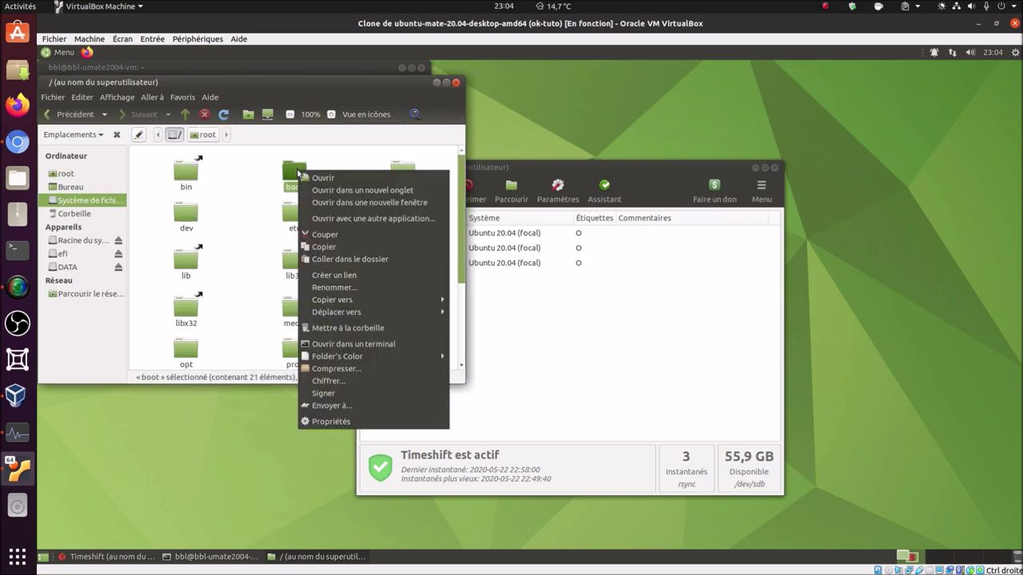
left_click(379, 330)
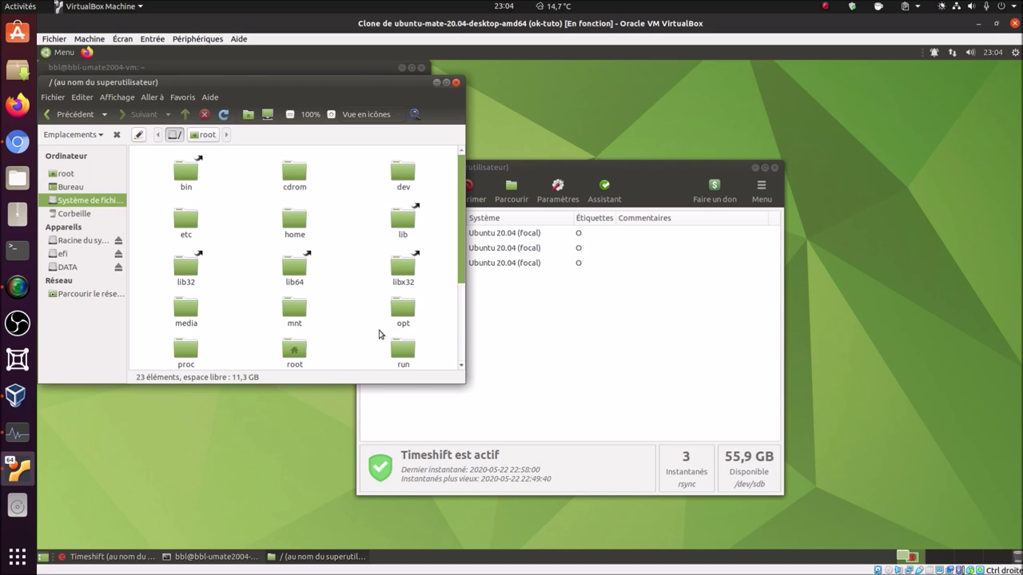
- Open the superuser's trash, dismiss the dialog and close the superuser file manager
left_click(73, 214)
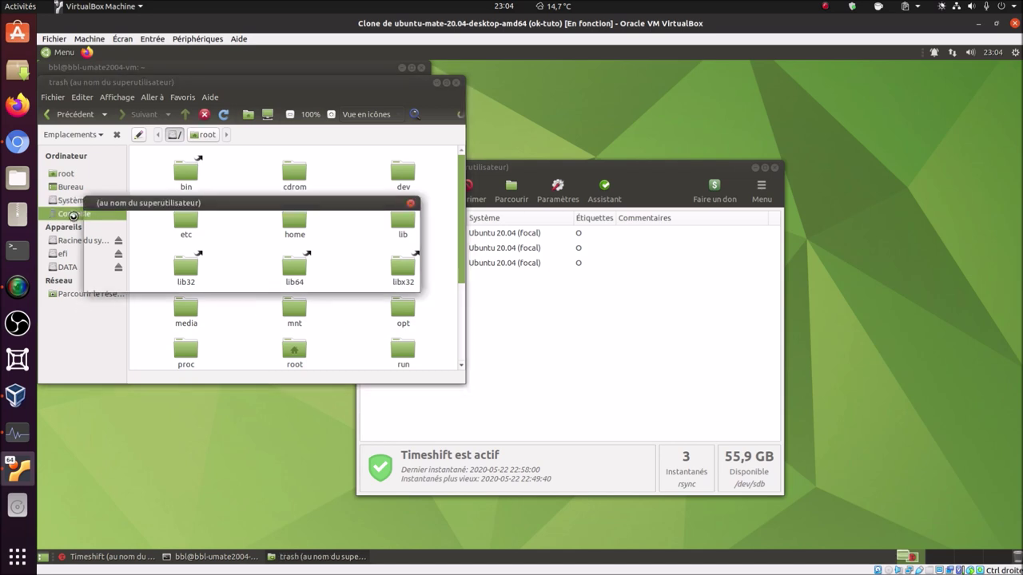
left_click(225, 284)
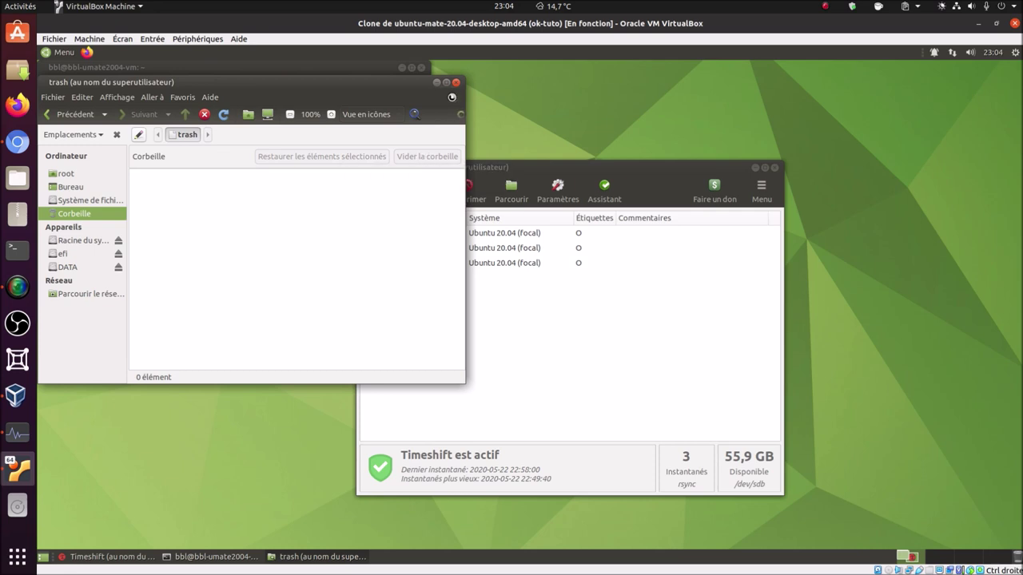
left_click(456, 82)
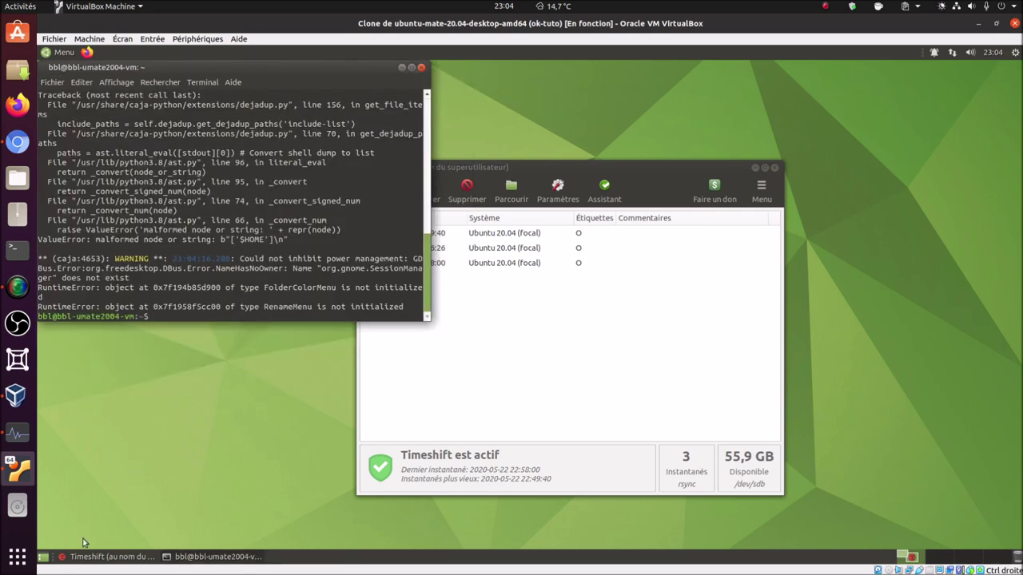
- Reopen Caja as the regular user, check the trash and the file system root for the boot folder, and close it
left_click(68, 55)
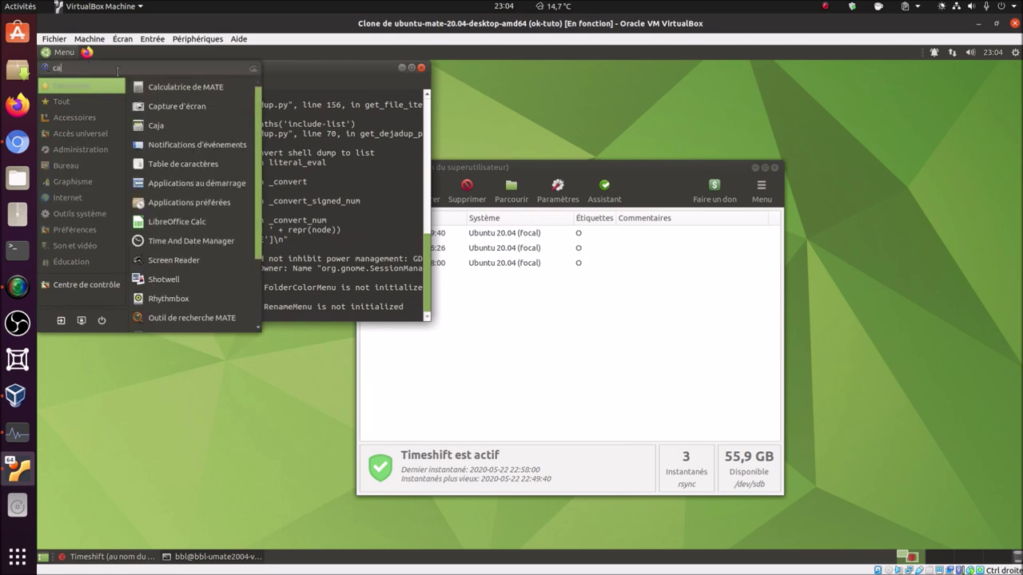
left_click(202, 126)
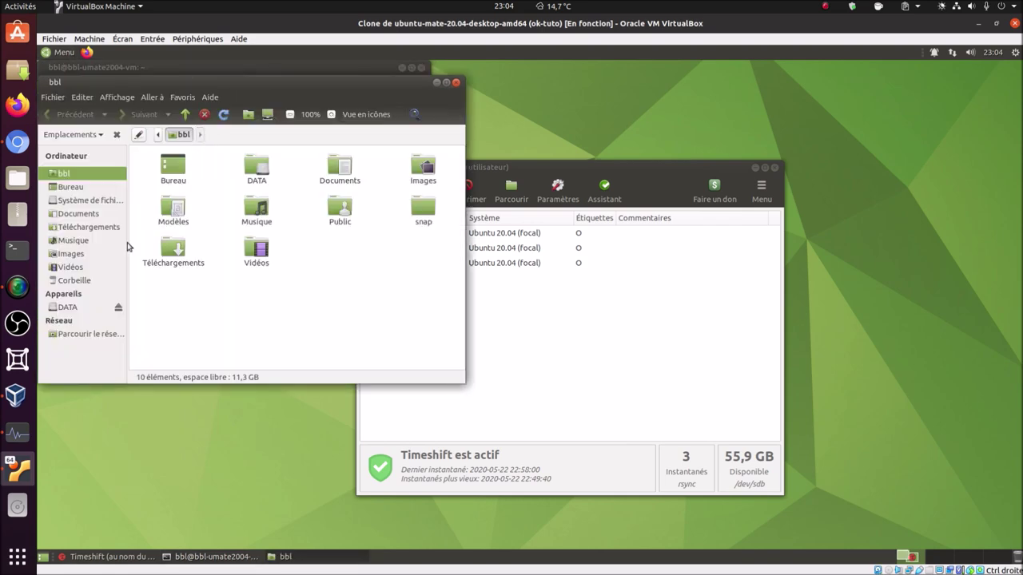
left_click(78, 281)
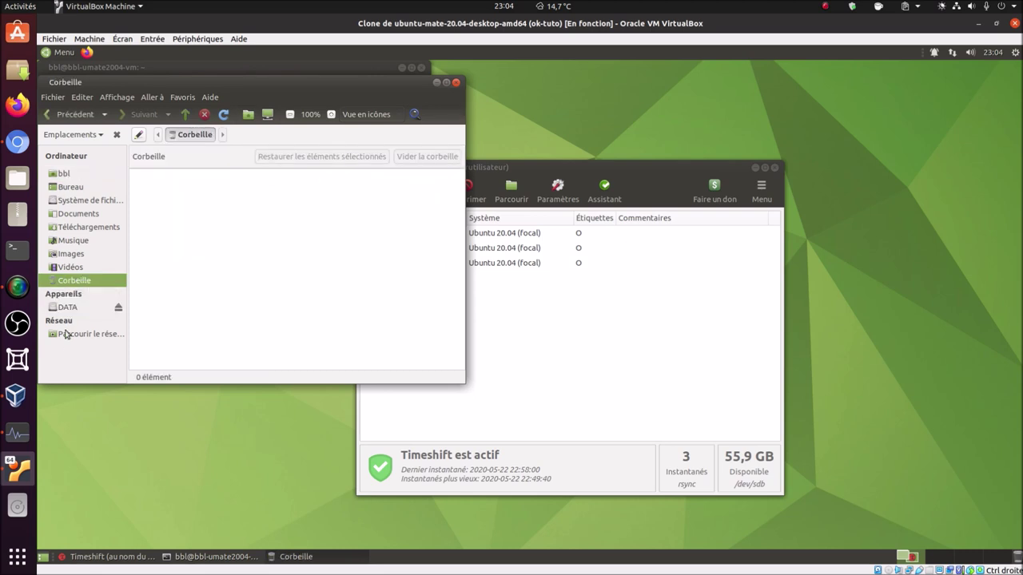
left_click(84, 201)
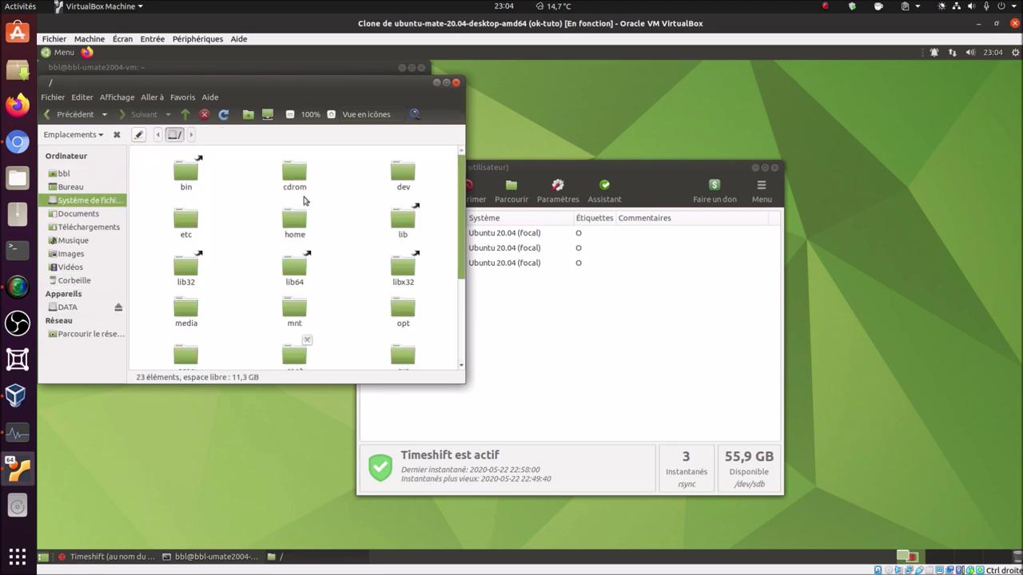
scroll(260, 272, "down", 4)
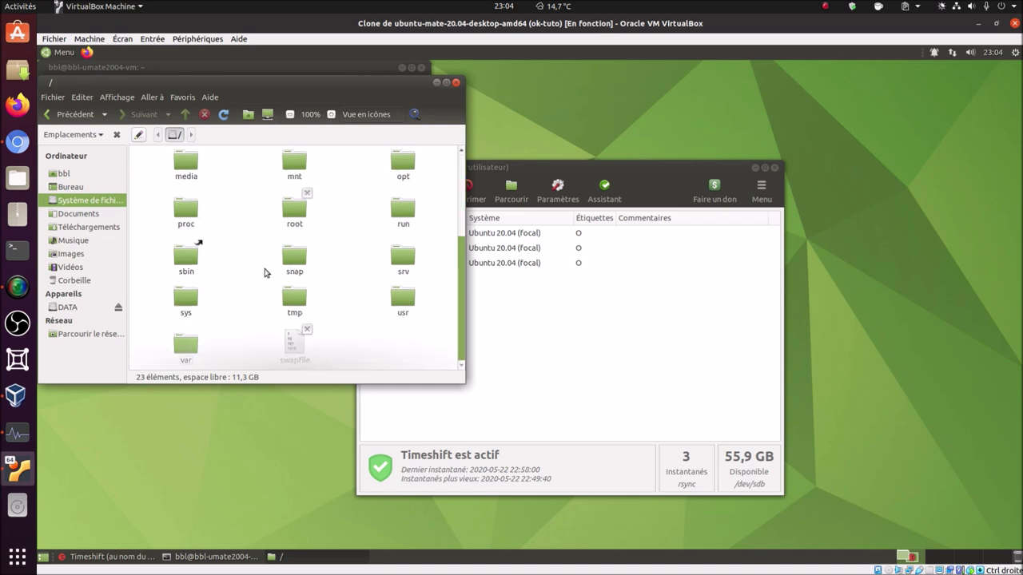
scroll(266, 273, "up", 3)
scroll(266, 274, "up", 1)
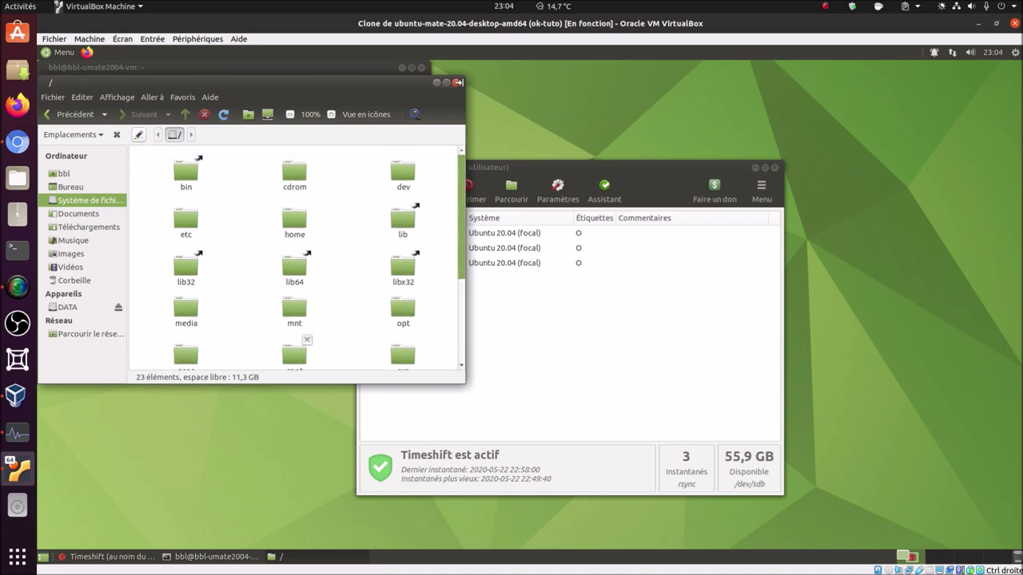
left_click(456, 82)
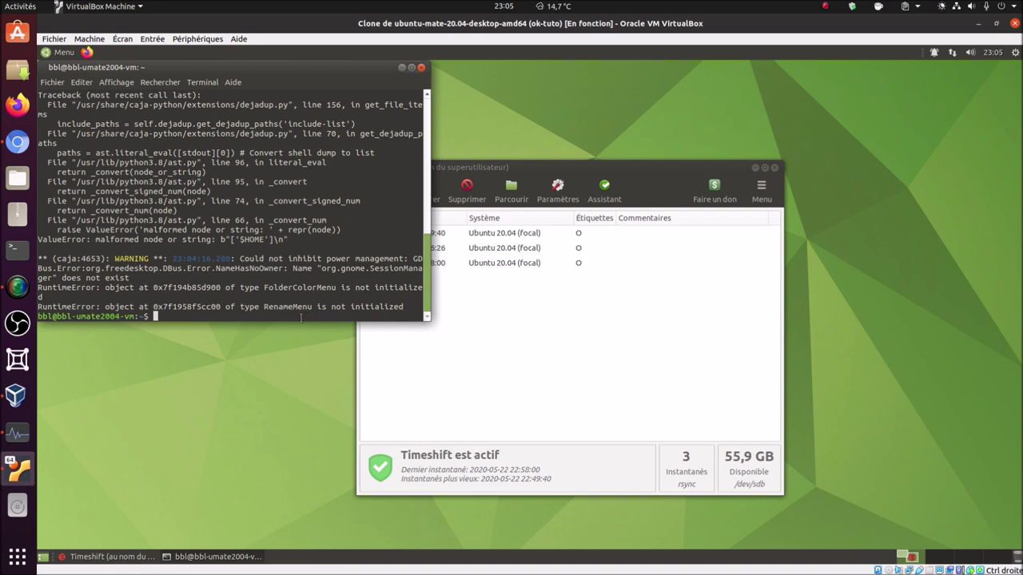
- Close the Timeshift window and the terminal
left_click(518, 234)
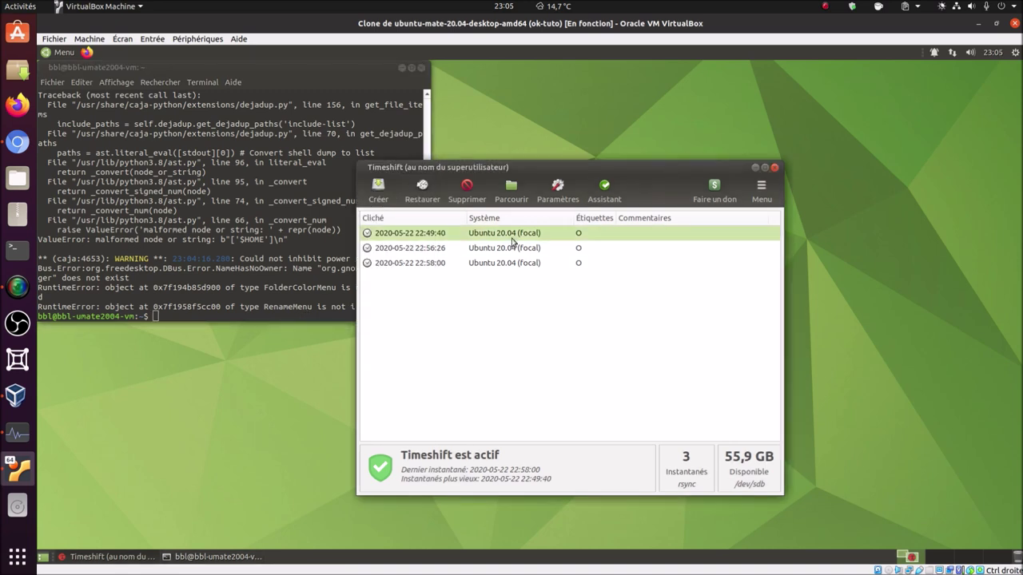
left_click(774, 169)
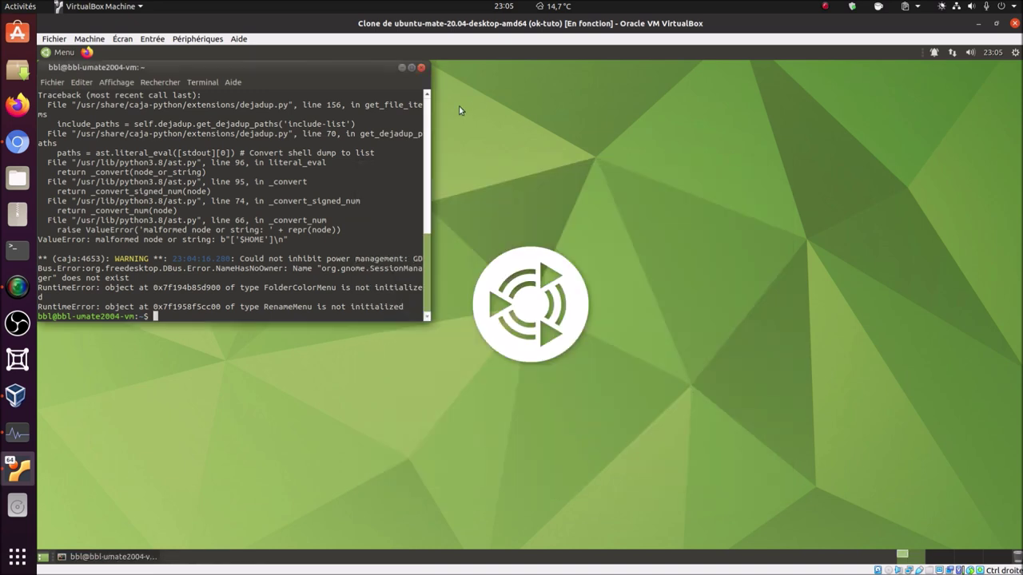
left_click(421, 68)
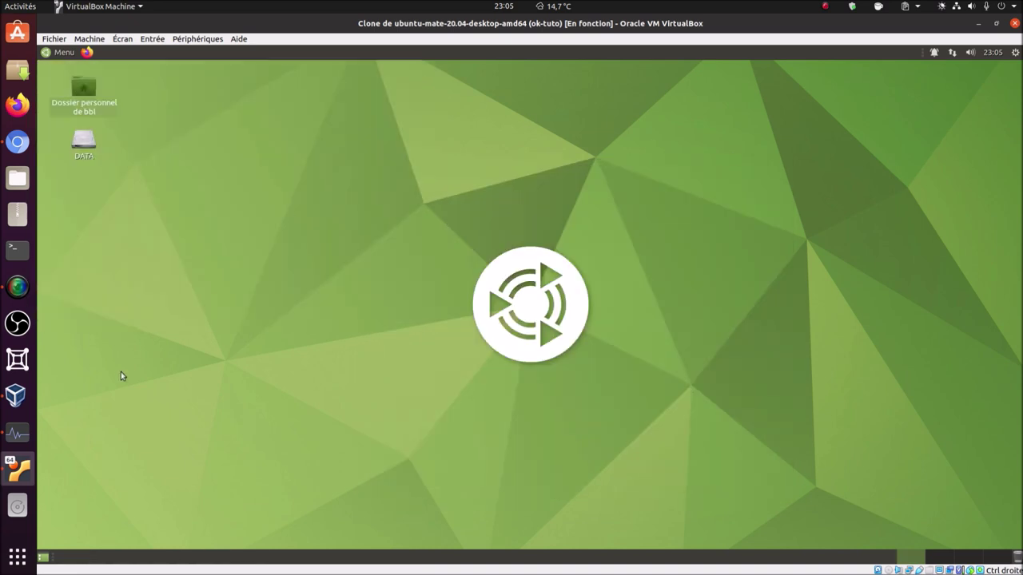
- Restart Ubuntu MATE to test booting without the boot folder, and power off the virtual machine without restoring its snapshot
left_click(52, 54)
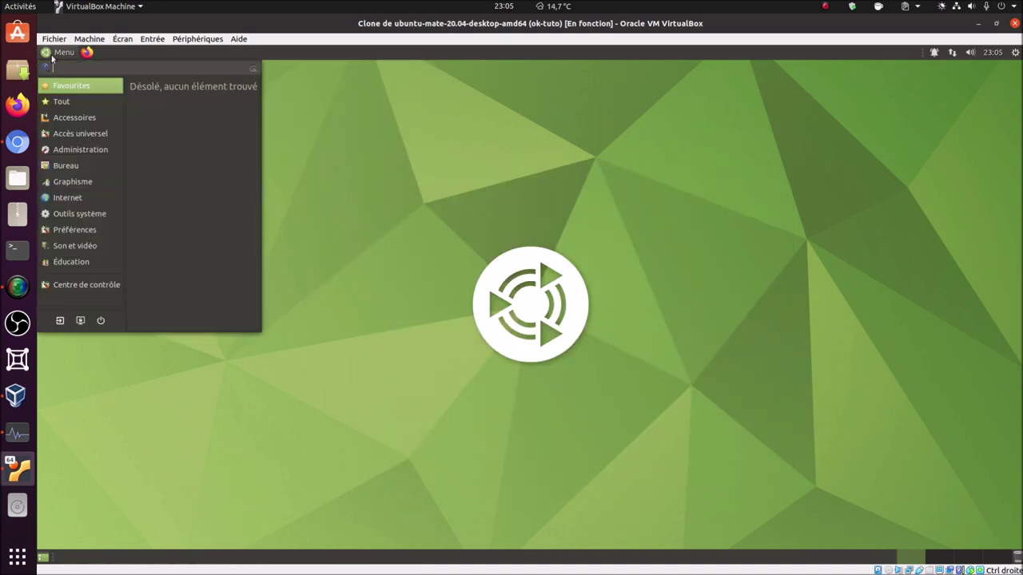
left_click(102, 321)
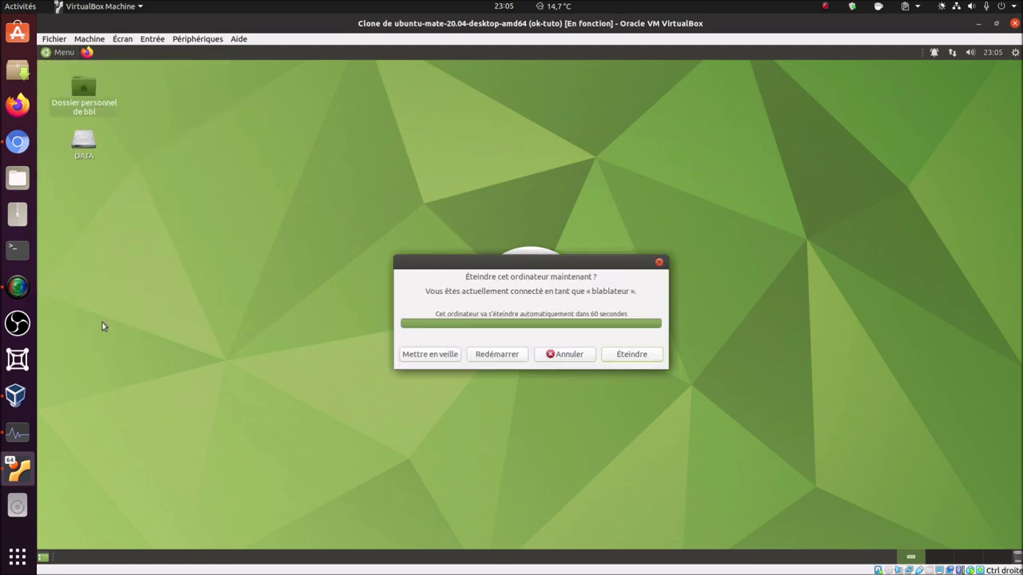
left_click(478, 354)
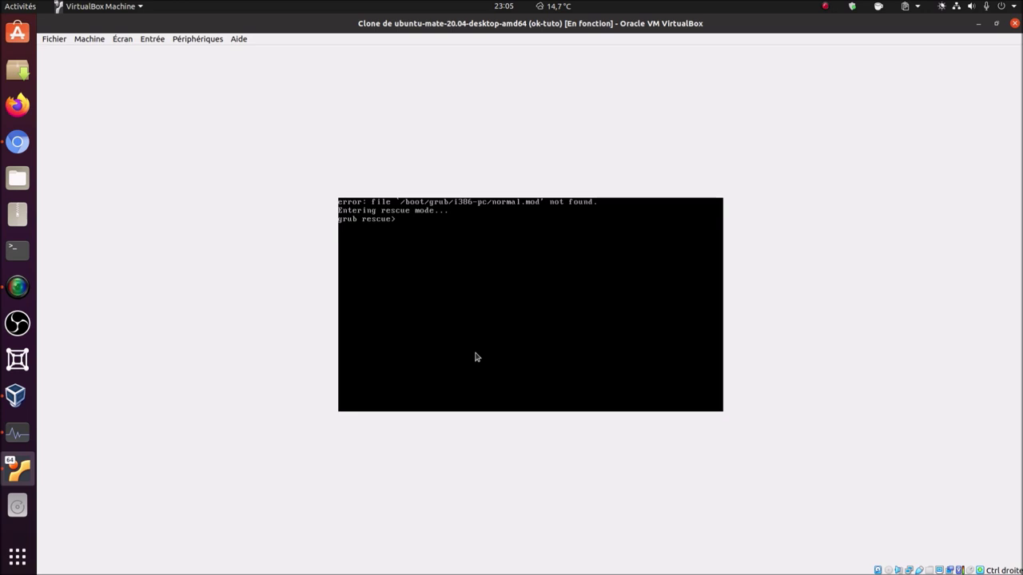
left_click(1014, 24)
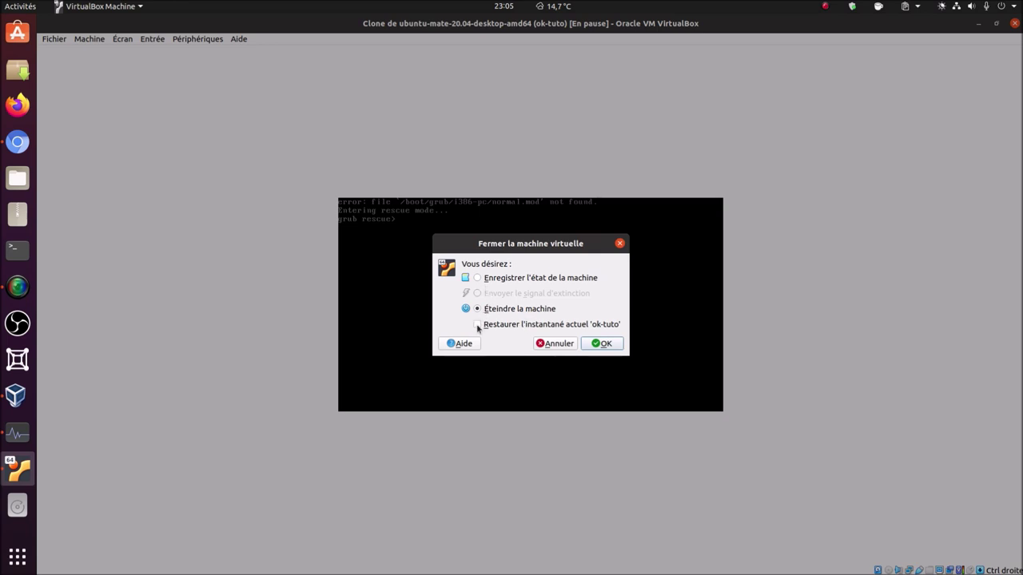
left_click(601, 344)
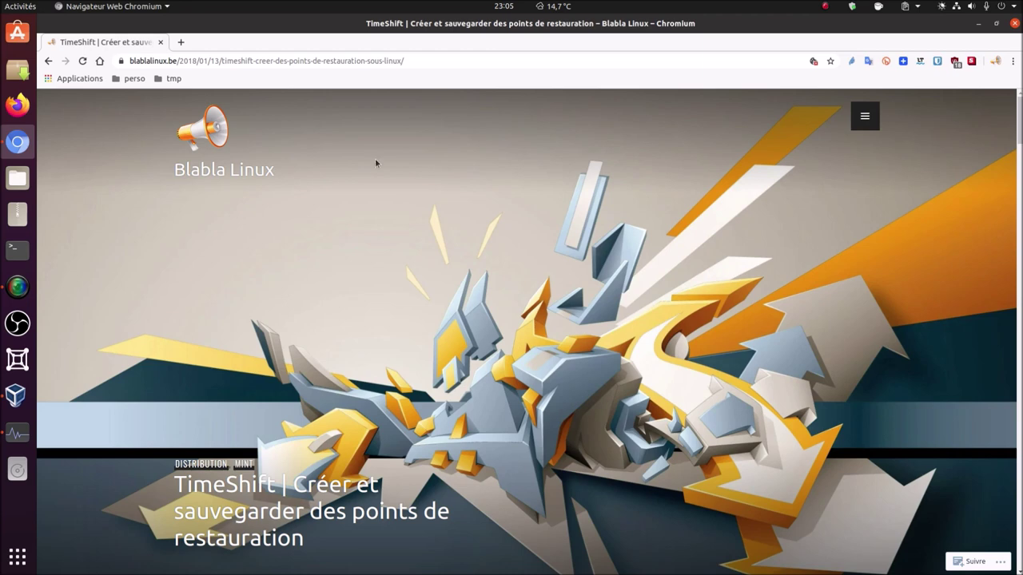
- Switch to VirtualBox and open the virtual optical disk selector for the Ubuntu MATE clone's empty IDE drive
left_click(17, 395)
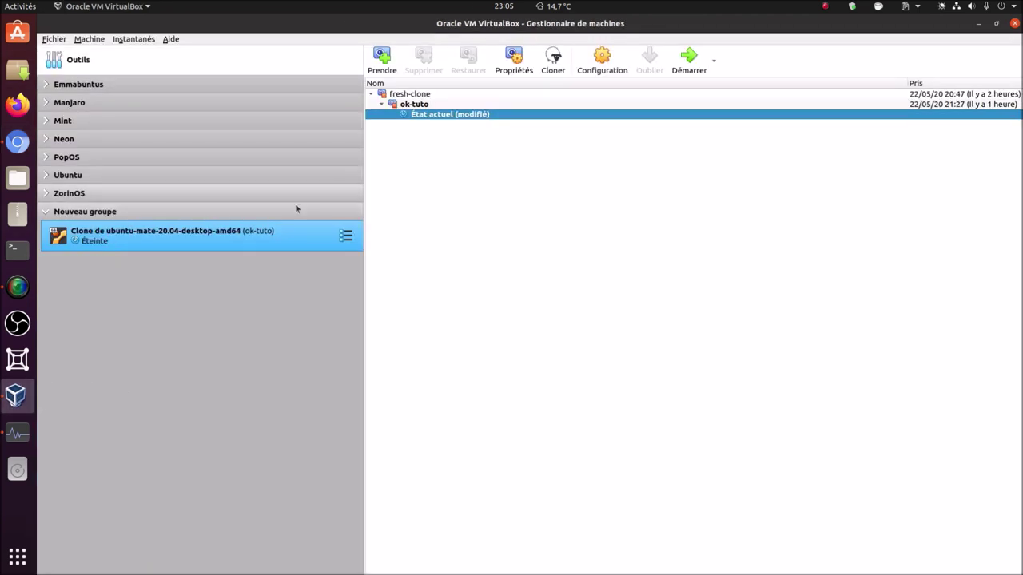
left_click(609, 73)
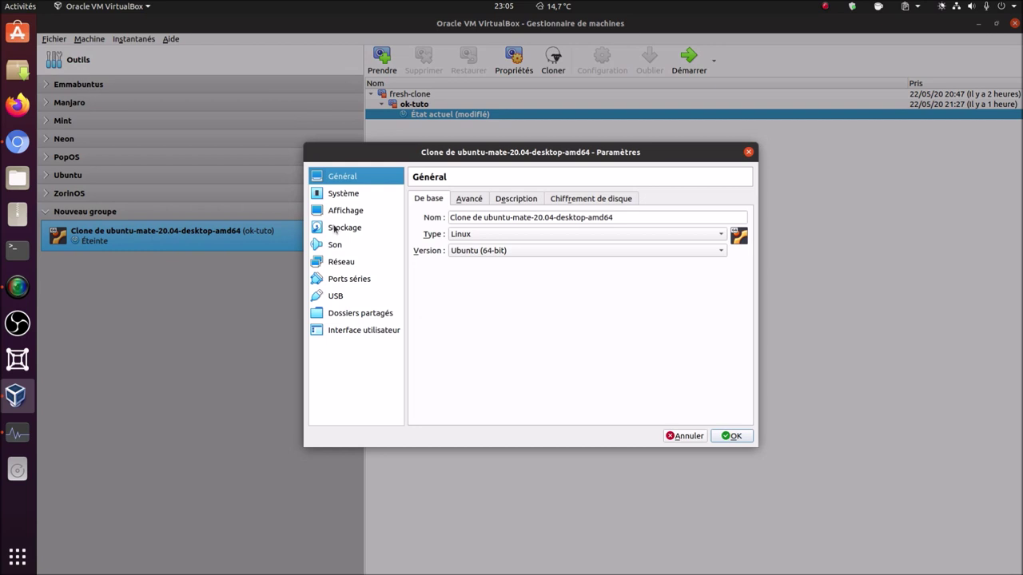
left_click(334, 229)
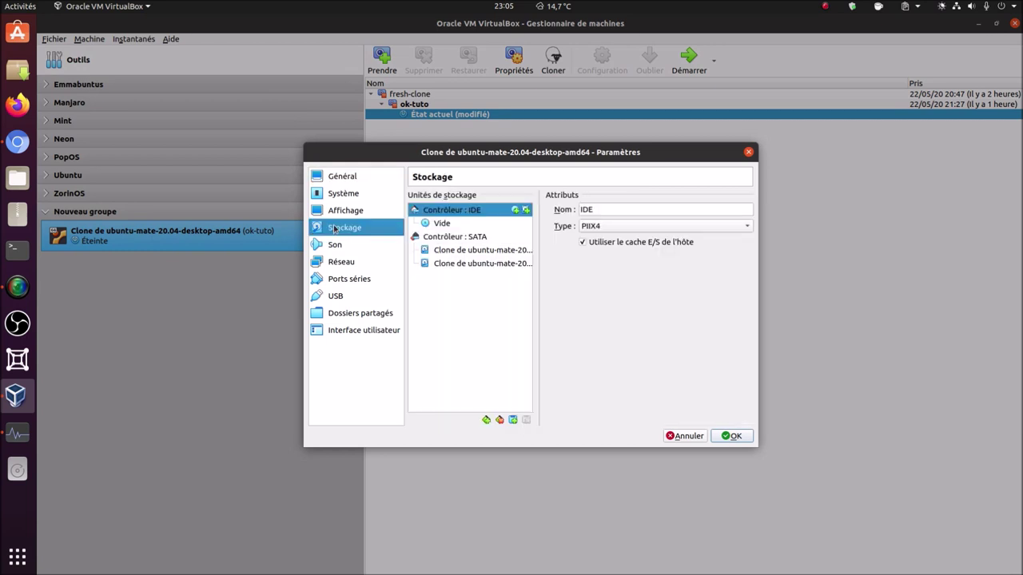
left_click_drag(458, 224, 738, 223)
left_click(748, 209)
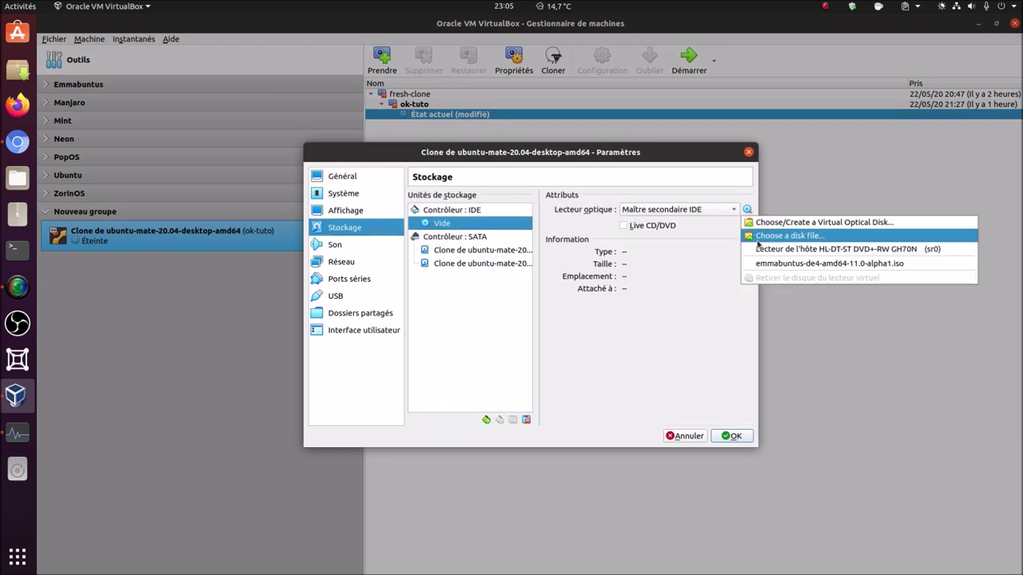
left_click(769, 223)
- Add linuxmint-19.3-xfce-64bit.iso from the home folder's DATA/ISO directory and attach it to the empty optical drive
left_click(383, 238)
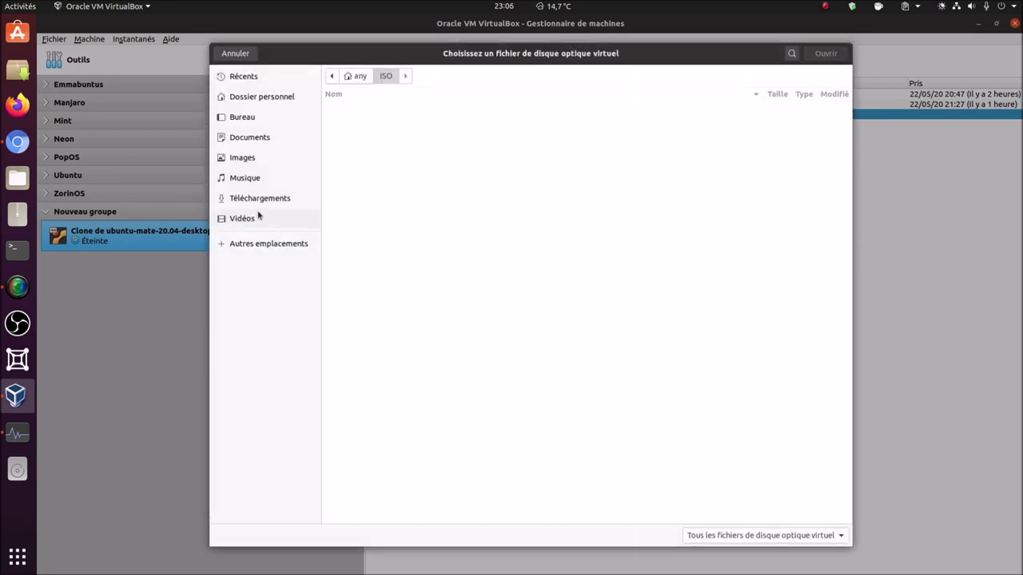
left_click(253, 100)
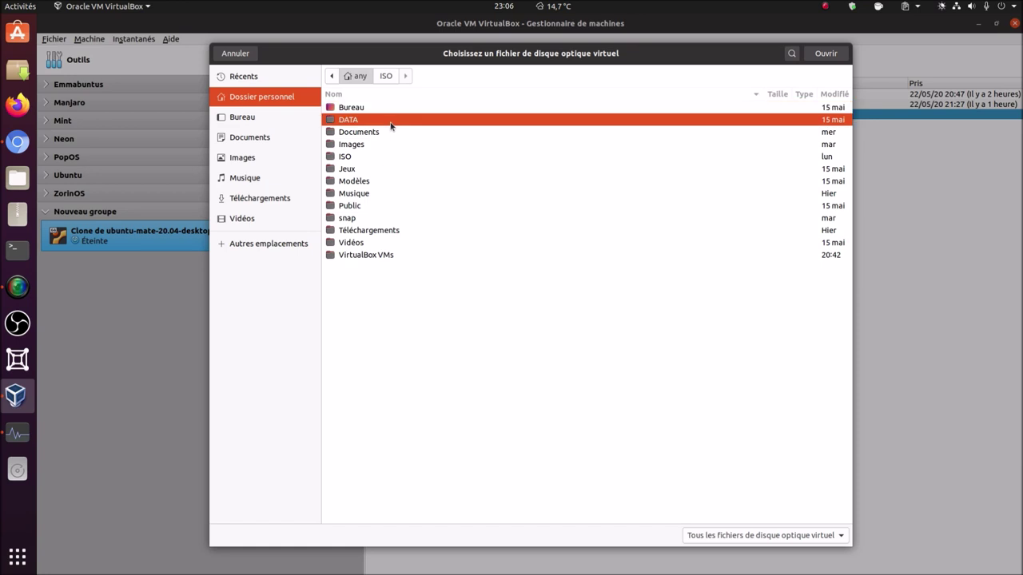
double_click(385, 121)
double_click(358, 110)
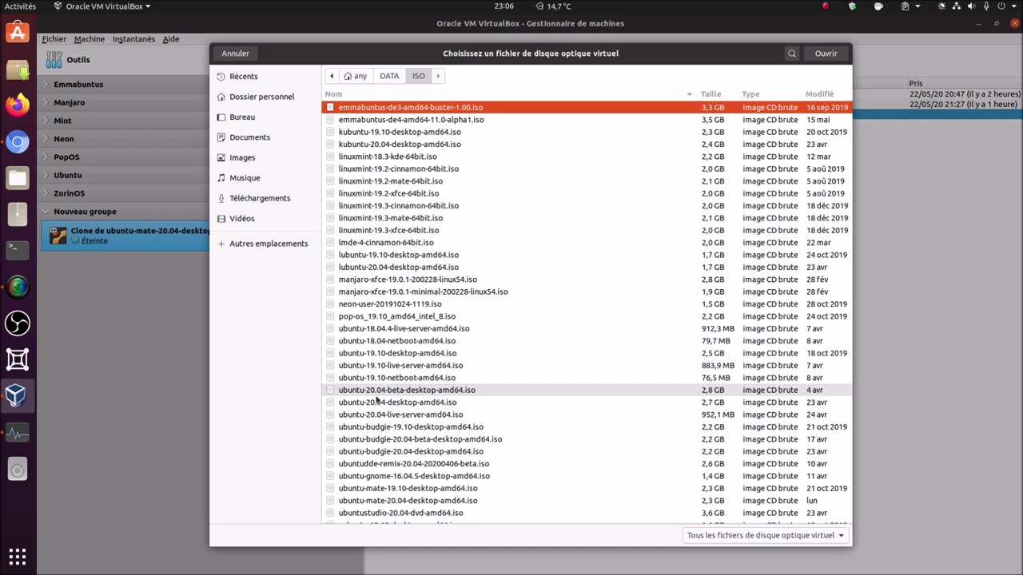
scroll(408, 472, "down", 1)
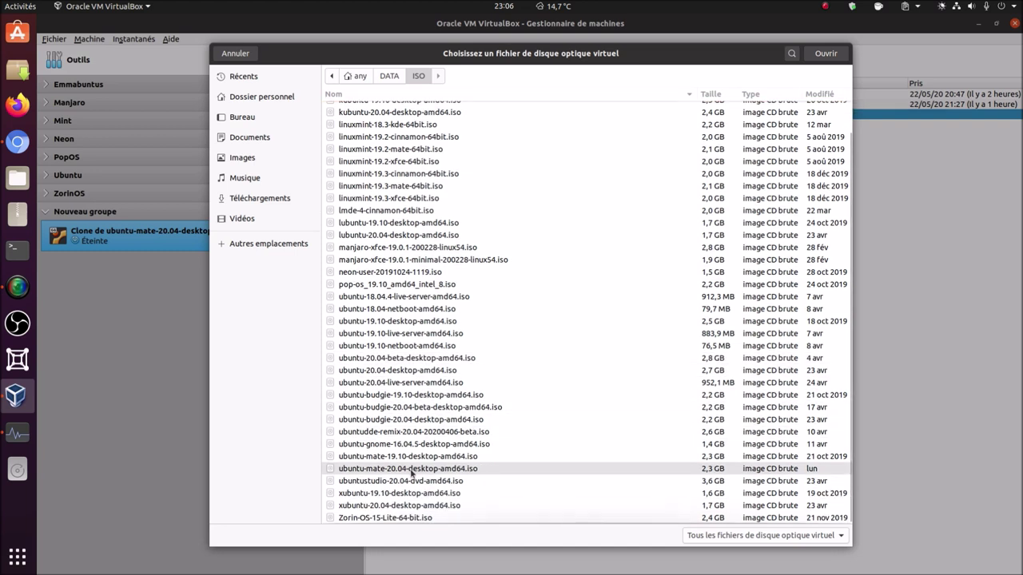
scroll(412, 473, "up", 1)
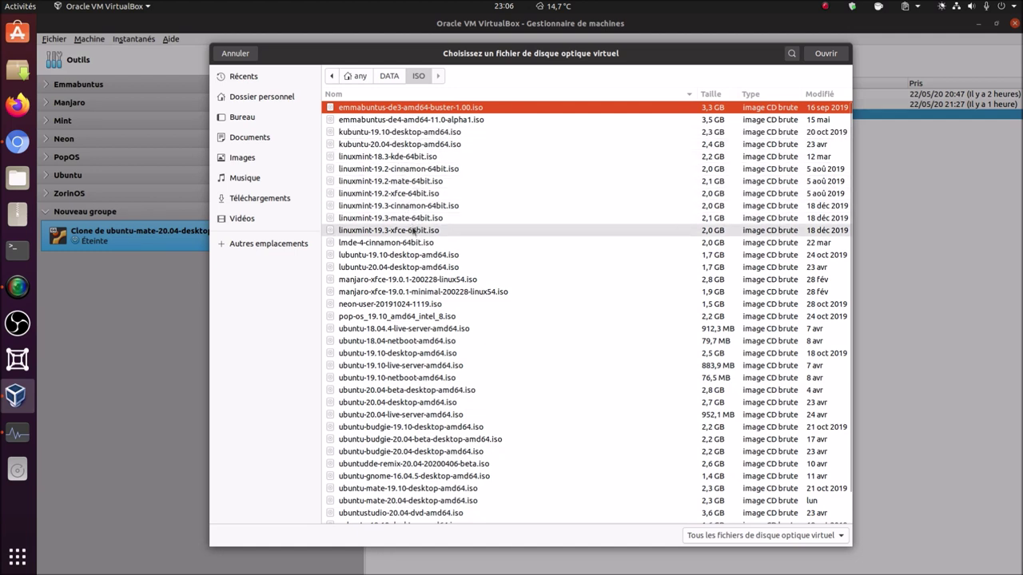
left_click(413, 231)
left_click(819, 56)
left_click(675, 389)
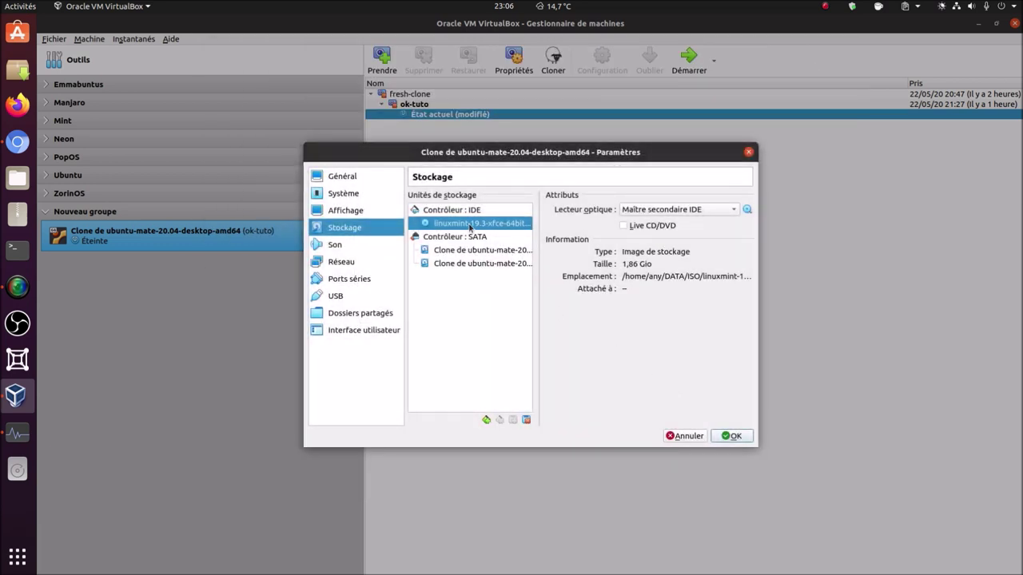
- Check the boot order in the system settings, save the configuration, and boot the virtual machine with the Start Linux Mint option
left_click(342, 197)
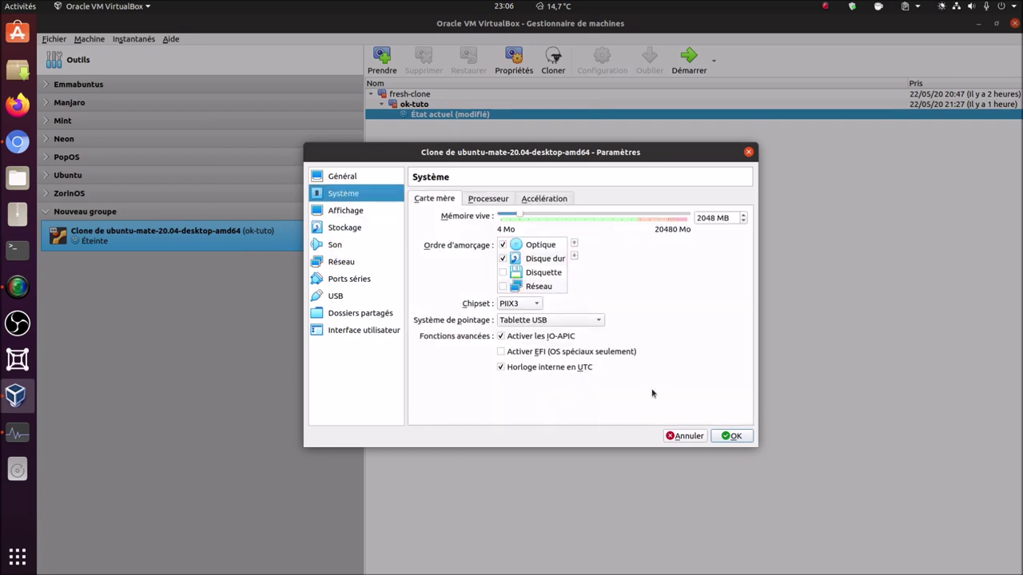
left_click(731, 436)
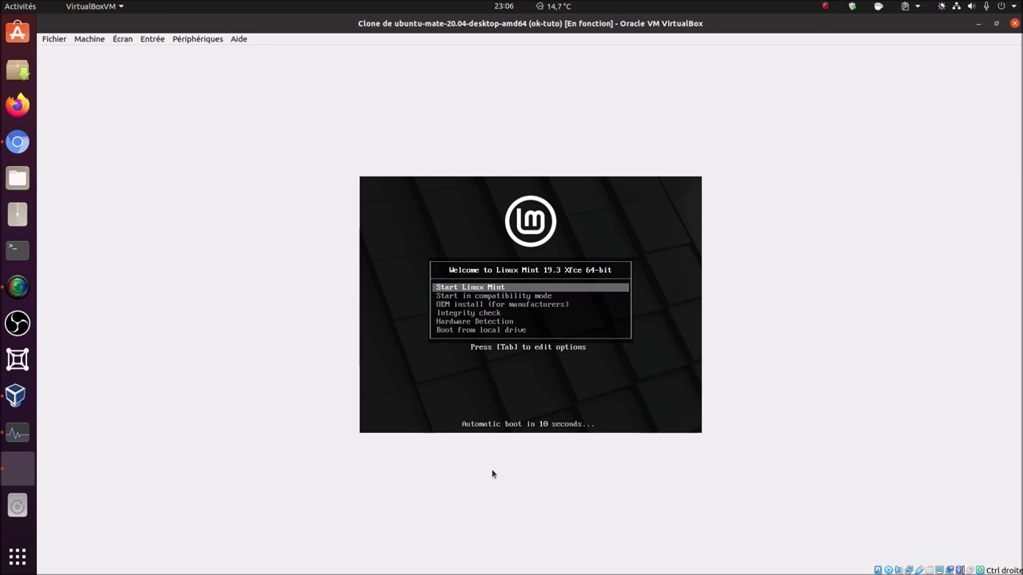
key("Down")
key("Up")
key("Return")
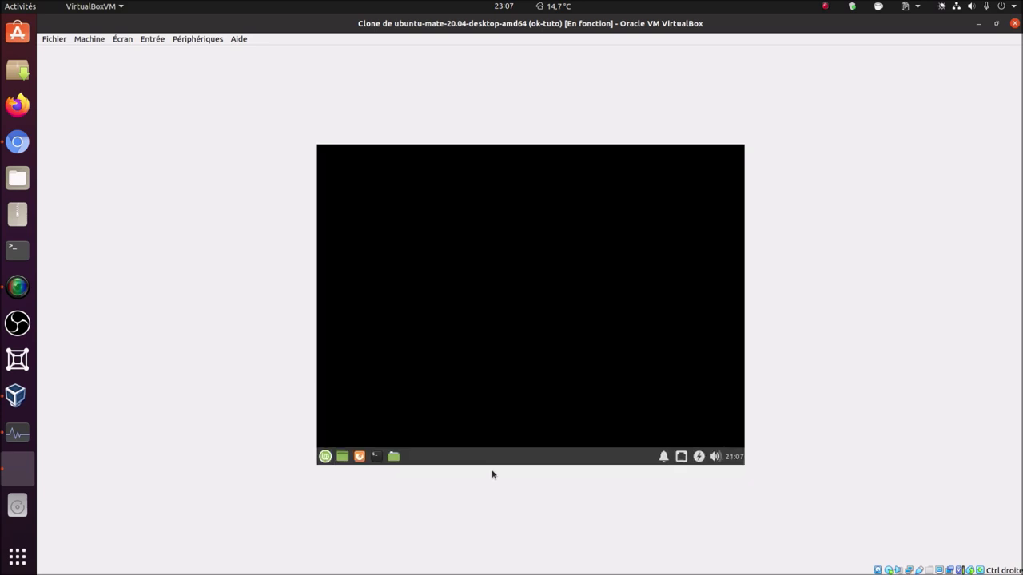
- Search the live session's applications for "ti" and launch Timeshift
left_click(324, 459)
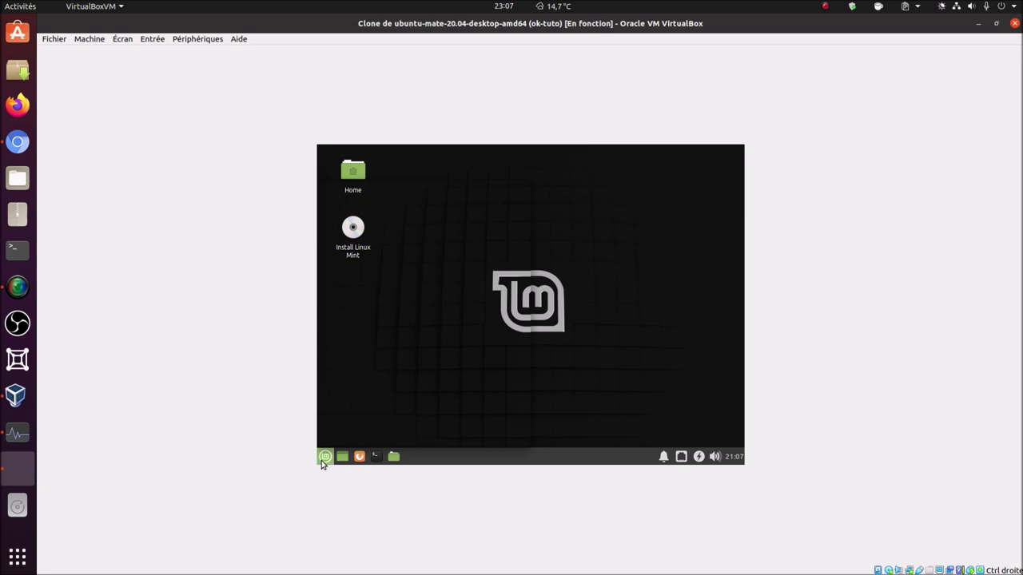
type("ti")
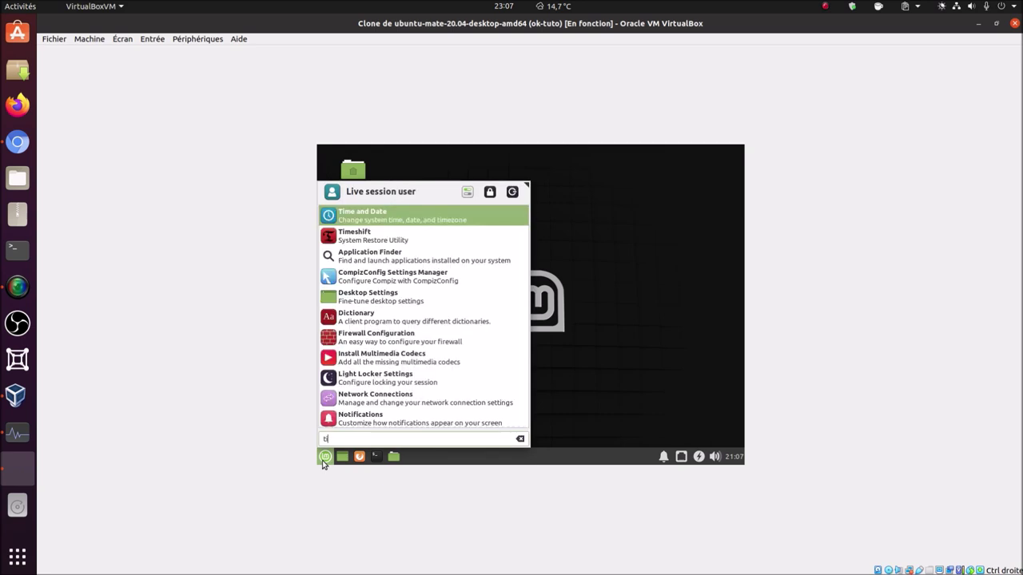
left_click(457, 240)
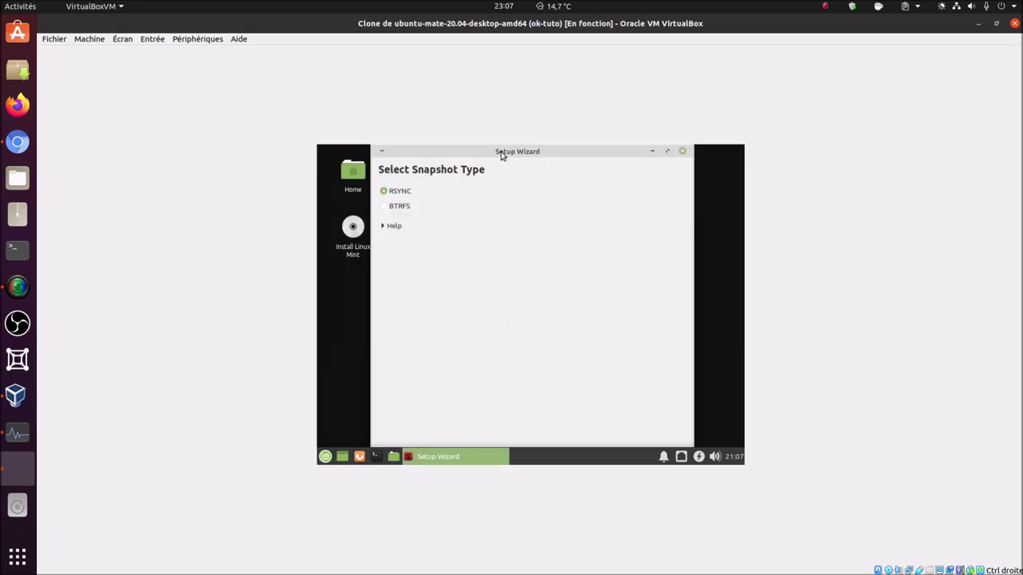
- Complete the setup wizard with the RSYNC snapshot type and the sdb disk labelled DATA as snapshot location
left_click_drag(503, 155, 513, 194)
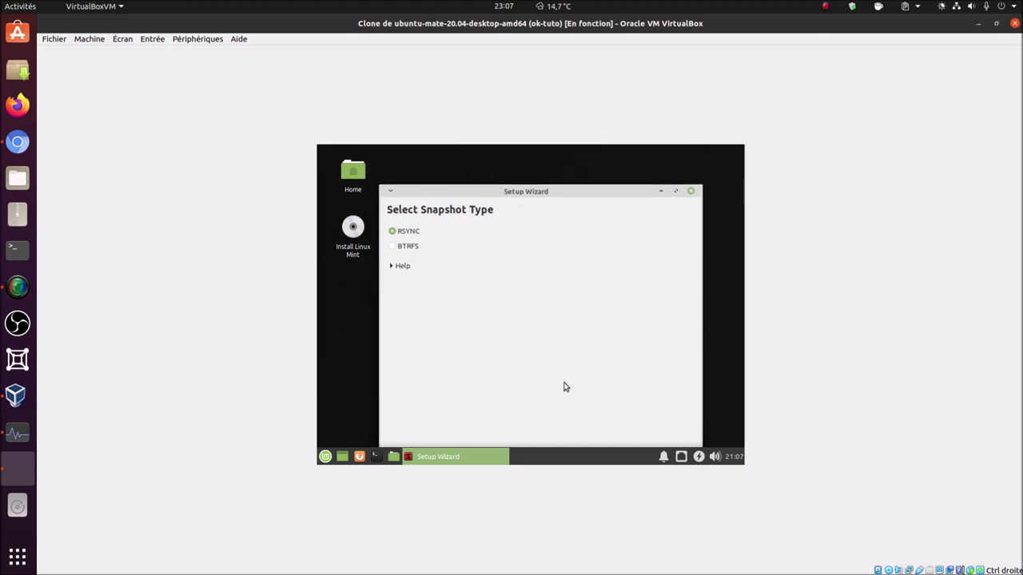
left_click(534, 422)
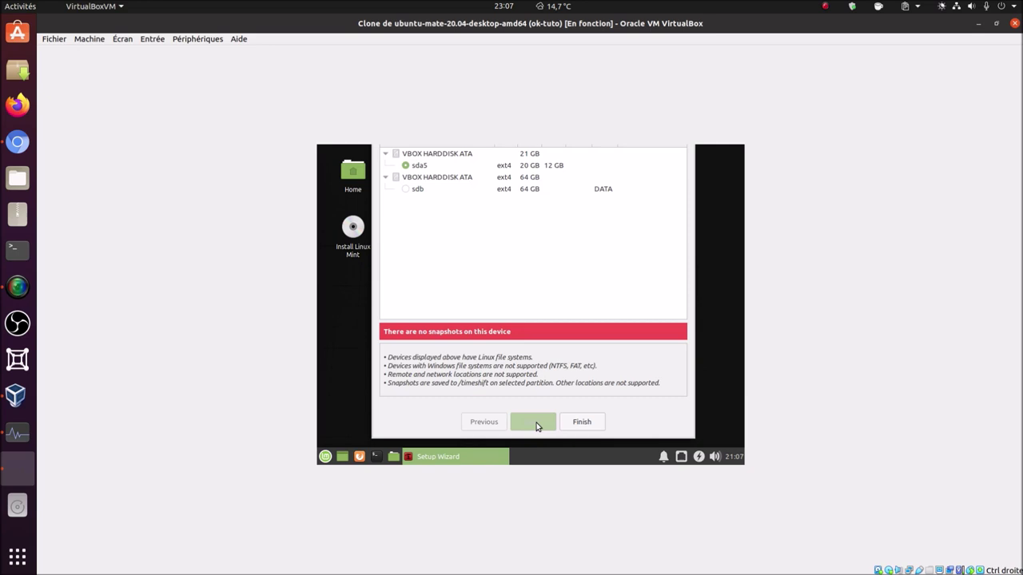
left_click_drag(524, 239, 574, 306)
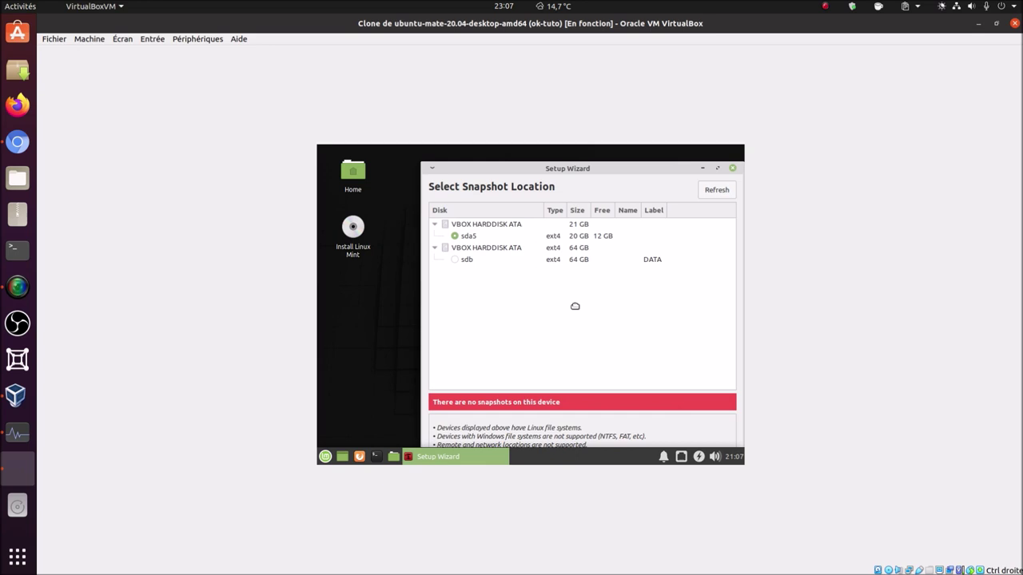
left_click_drag(575, 306, 565, 289)
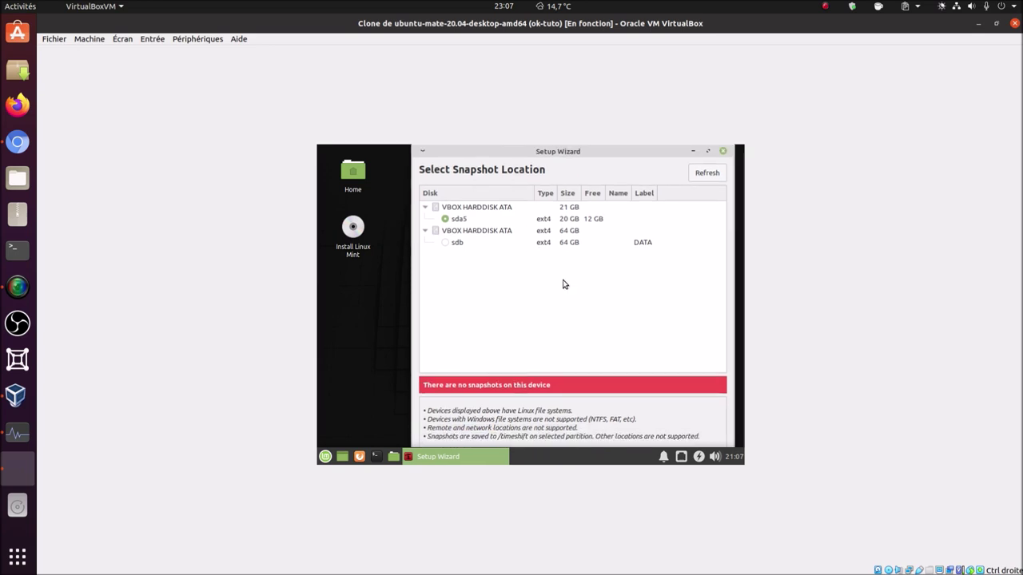
left_click(451, 243)
left_click_drag(596, 354, 583, 260)
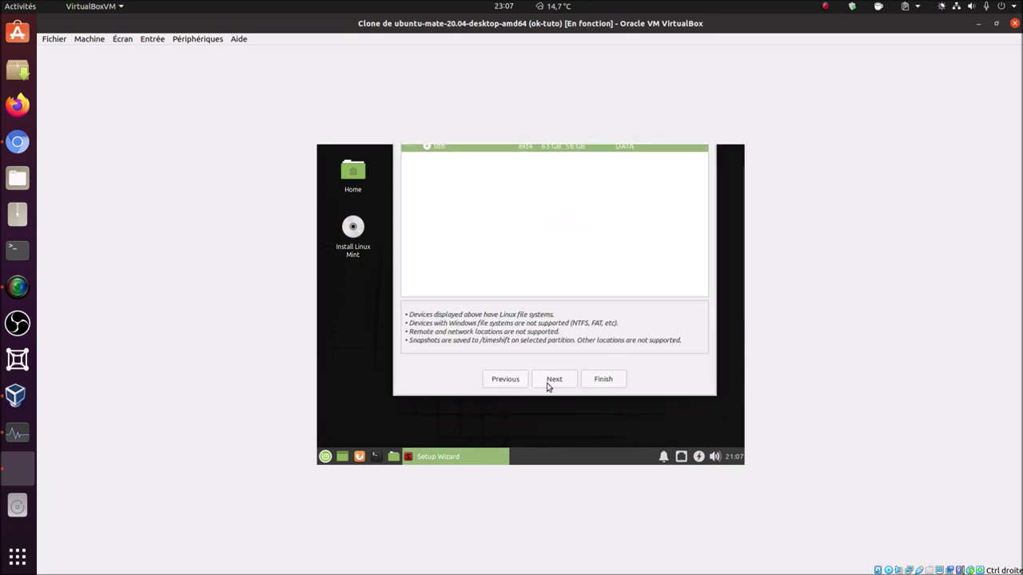
left_click(553, 380)
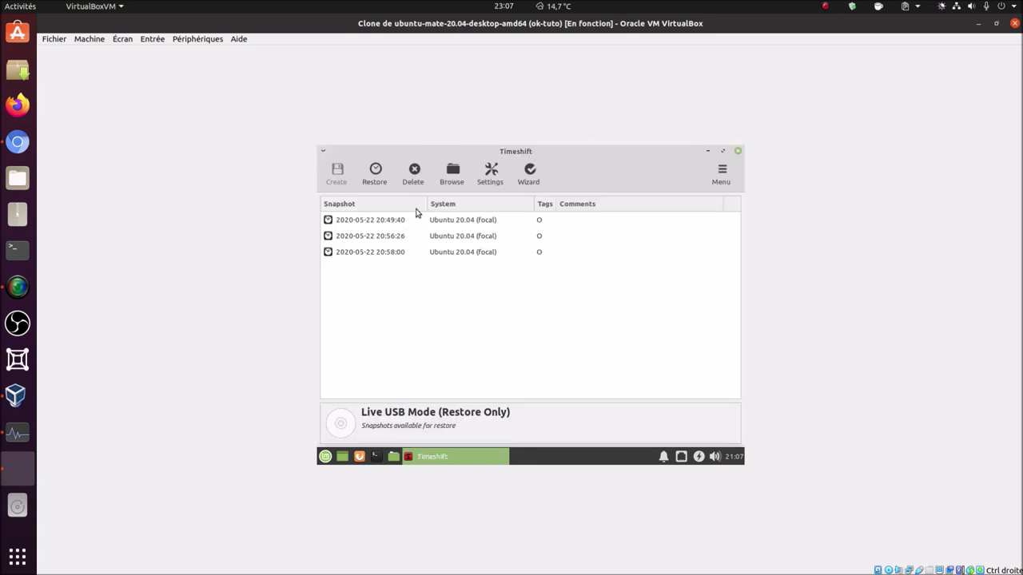
mouse_move(408, 255)
left_click(415, 222)
right_click(416, 222)
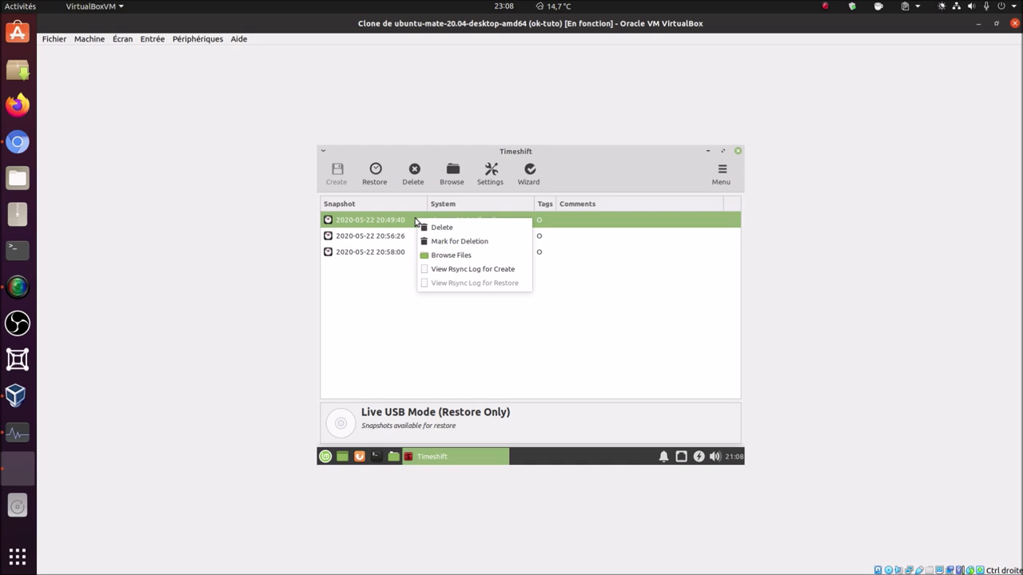
left_click(381, 291)
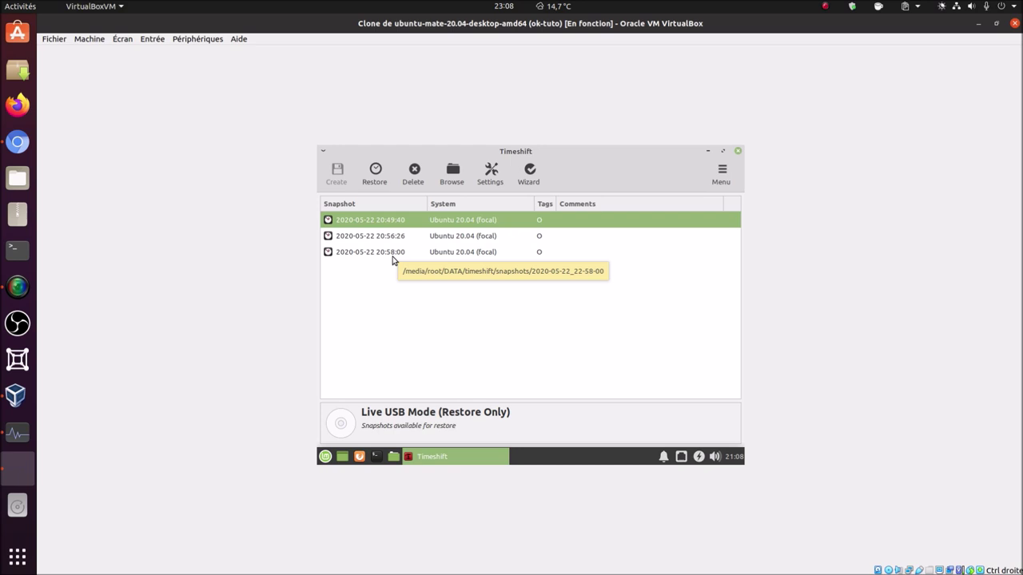
left_click(392, 257)
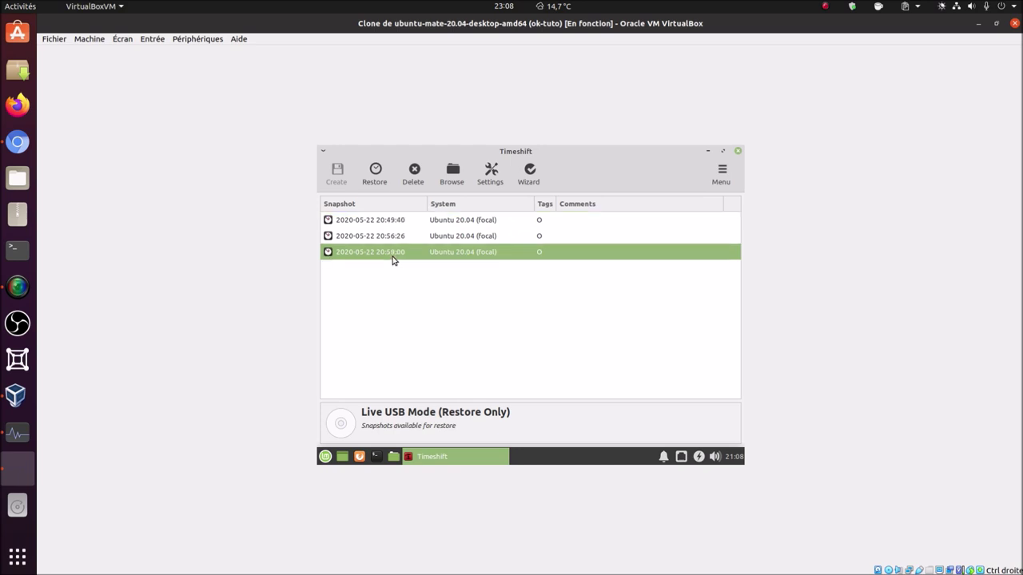
left_click(374, 175)
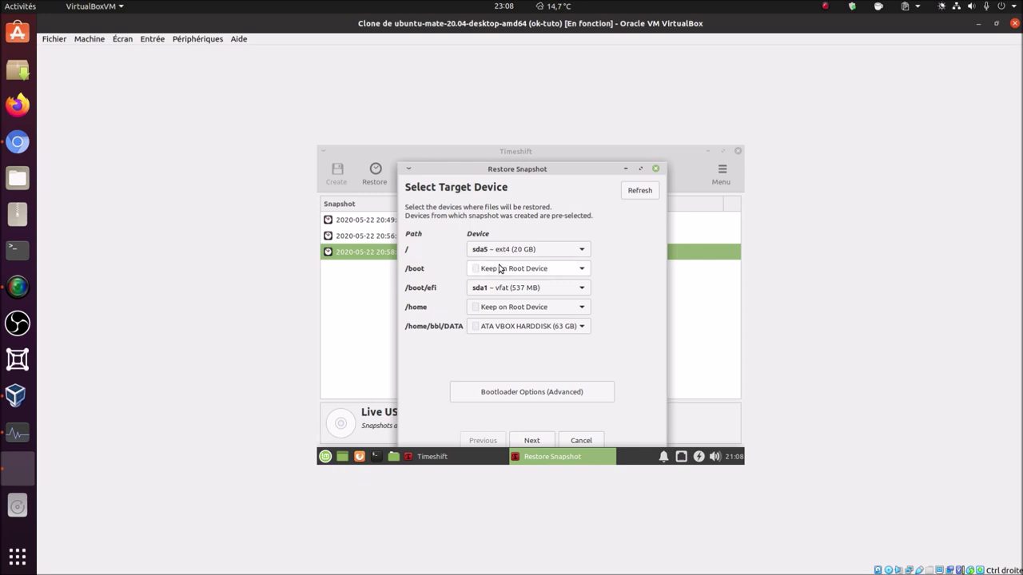
mouse_move(539, 257)
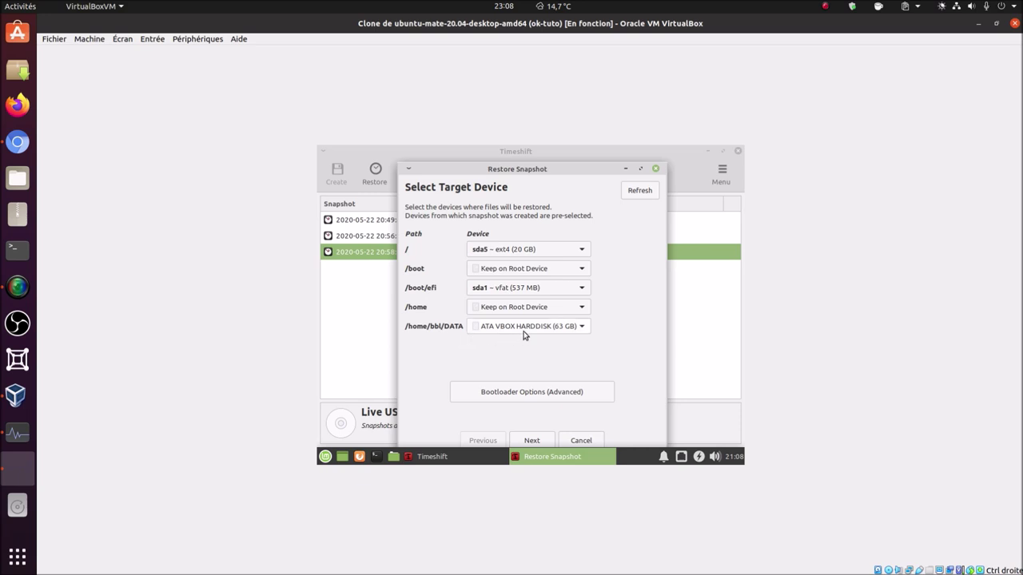
mouse_move(524, 335)
left_click(539, 440)
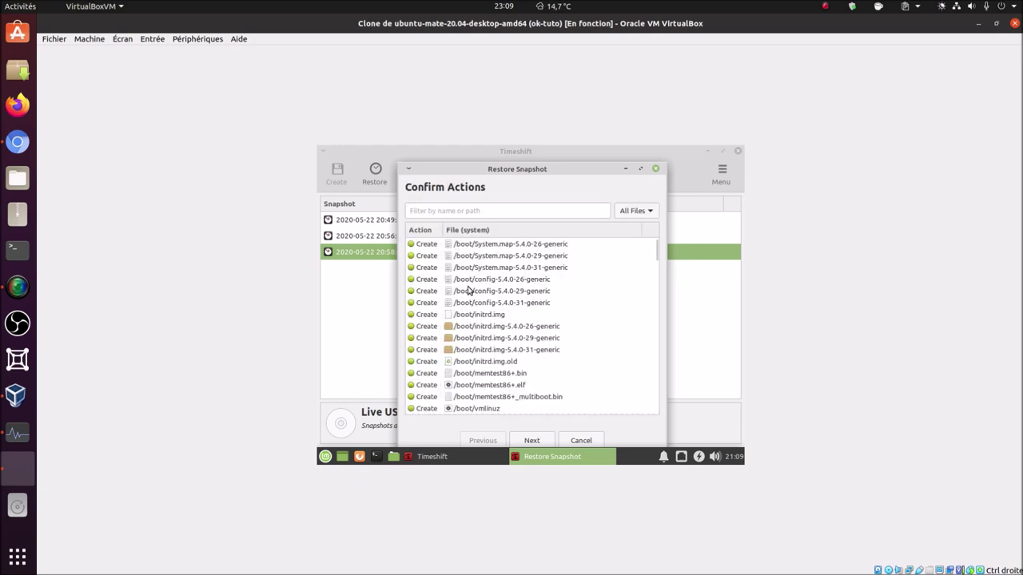
- Review the full list of files to create, restore and delete in the restore confirmation
scroll(469, 290, "down", 15)
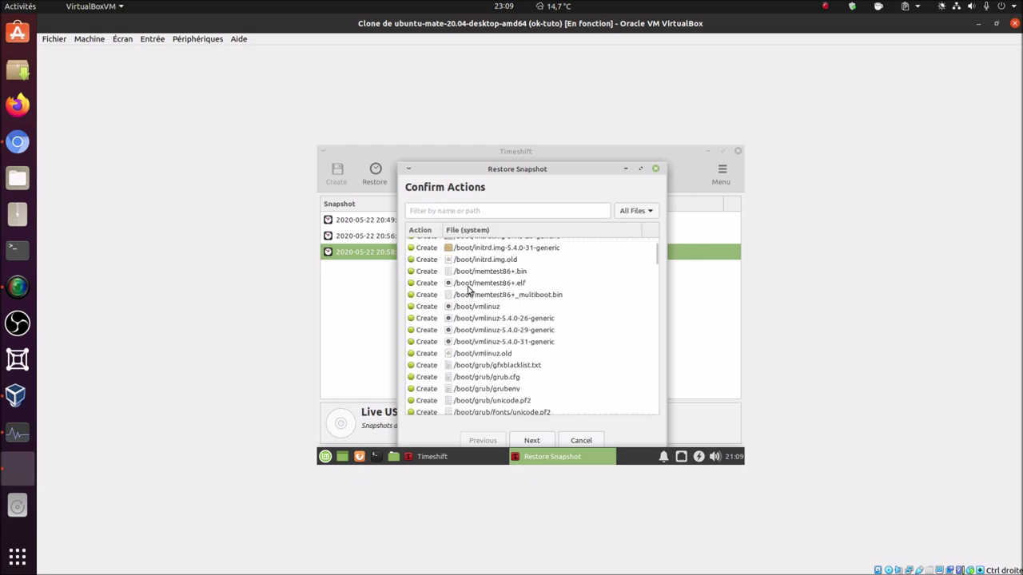
scroll(471, 291, "down", 20)
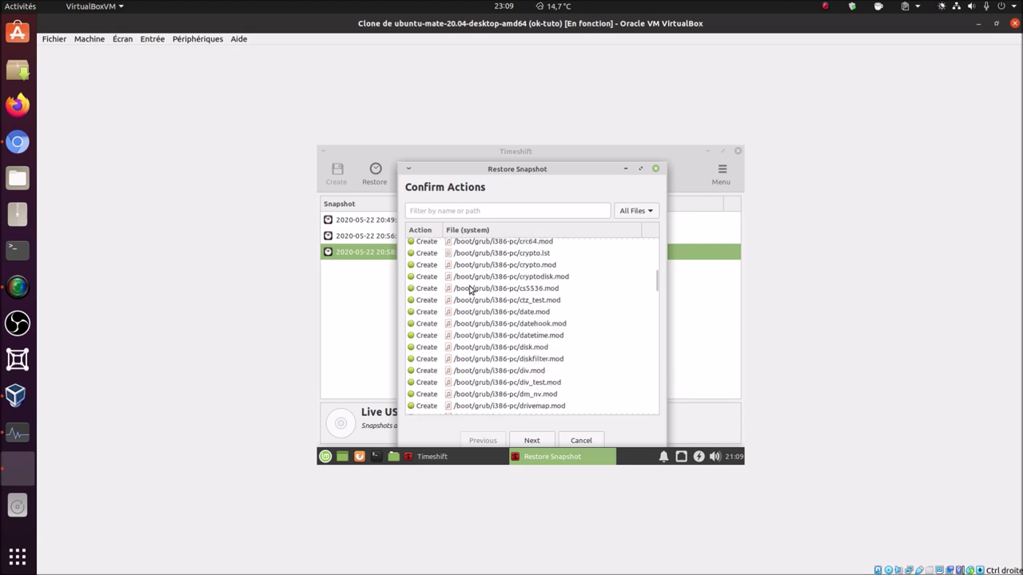
scroll(484, 292, "down", 20)
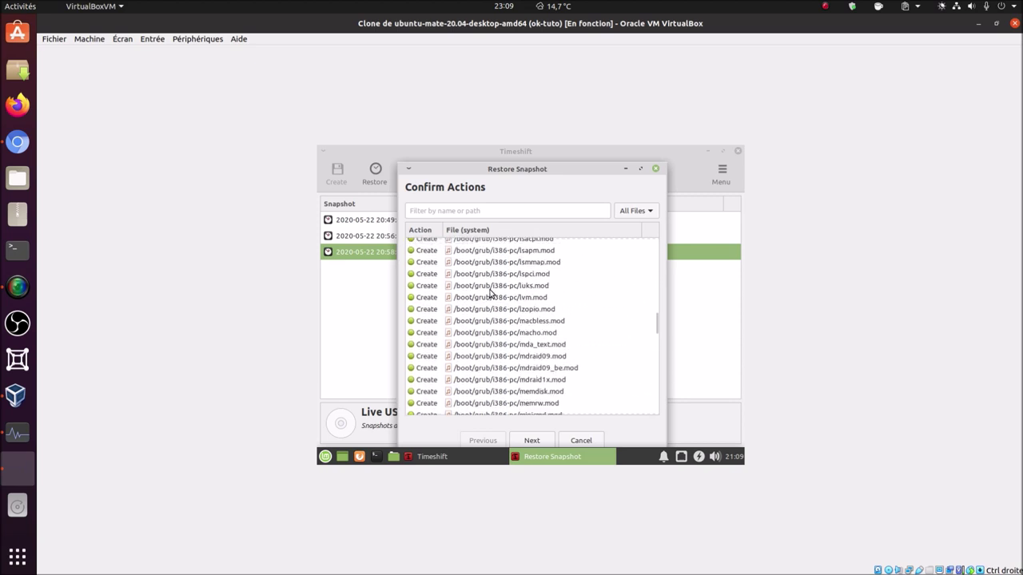
scroll(540, 350, "down", 20)
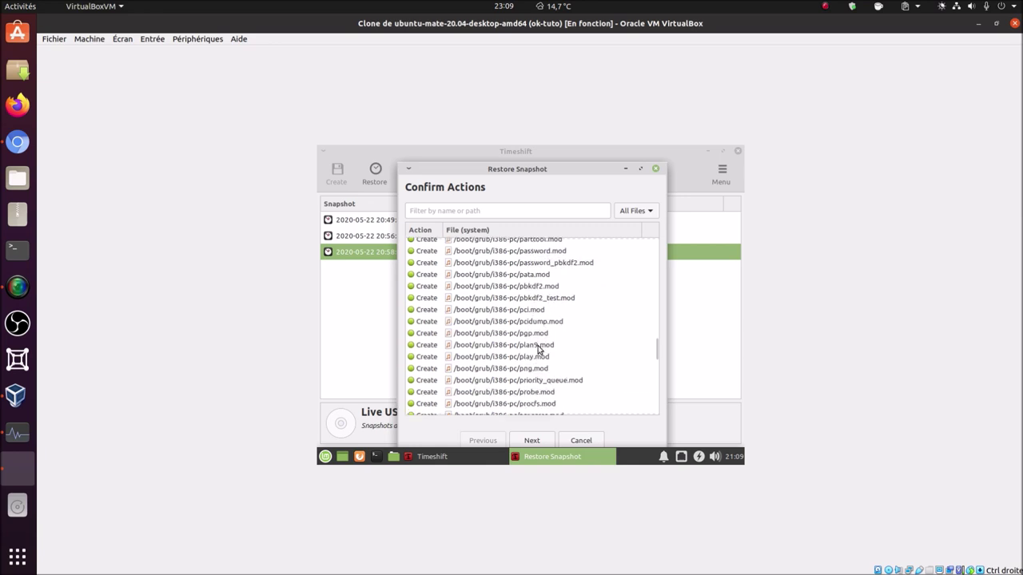
scroll(544, 350, "down", 15)
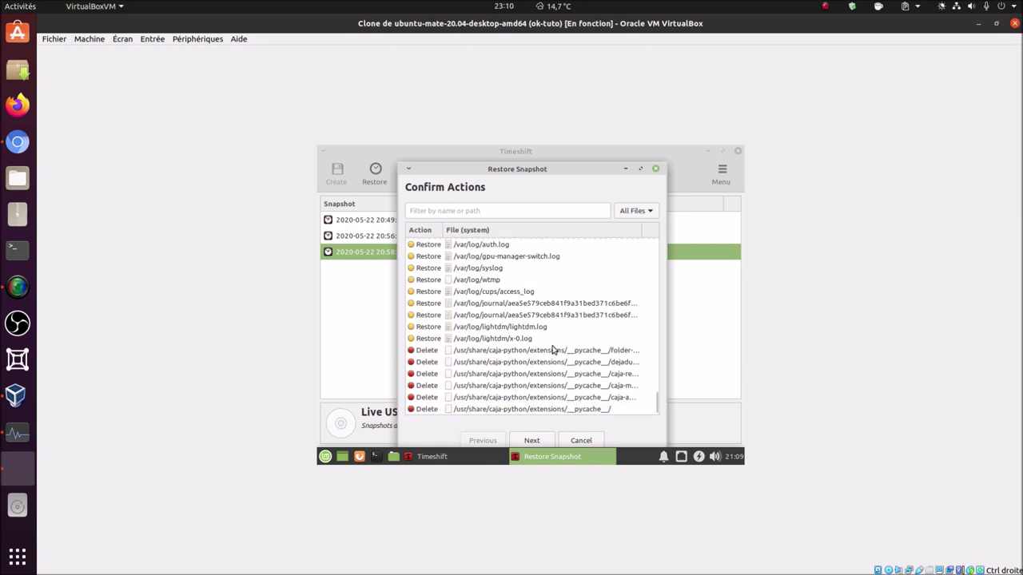
scroll(553, 350, "up", 15)
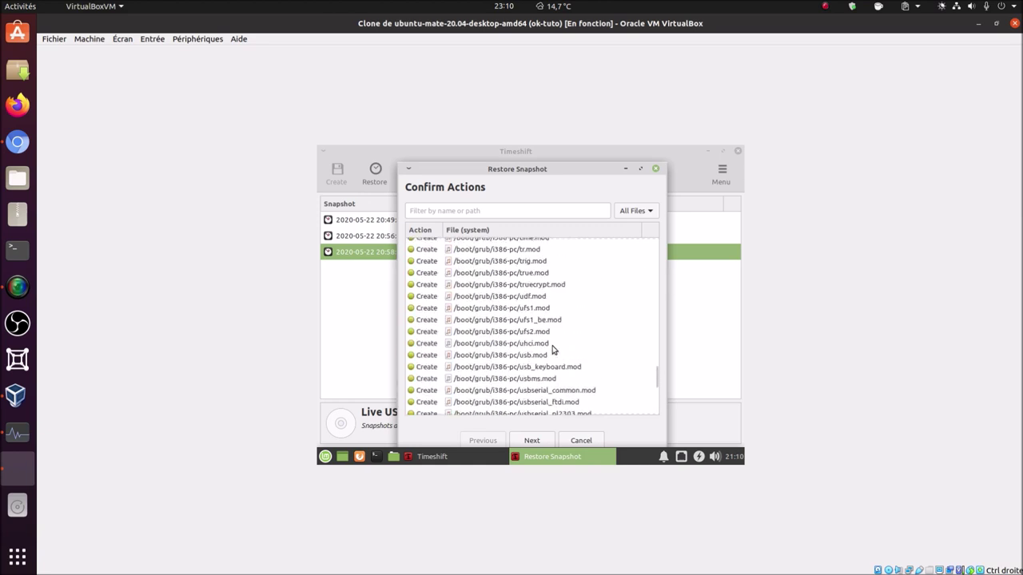
scroll(553, 349, "up", 3)
left_click_drag(656, 360, 650, 433)
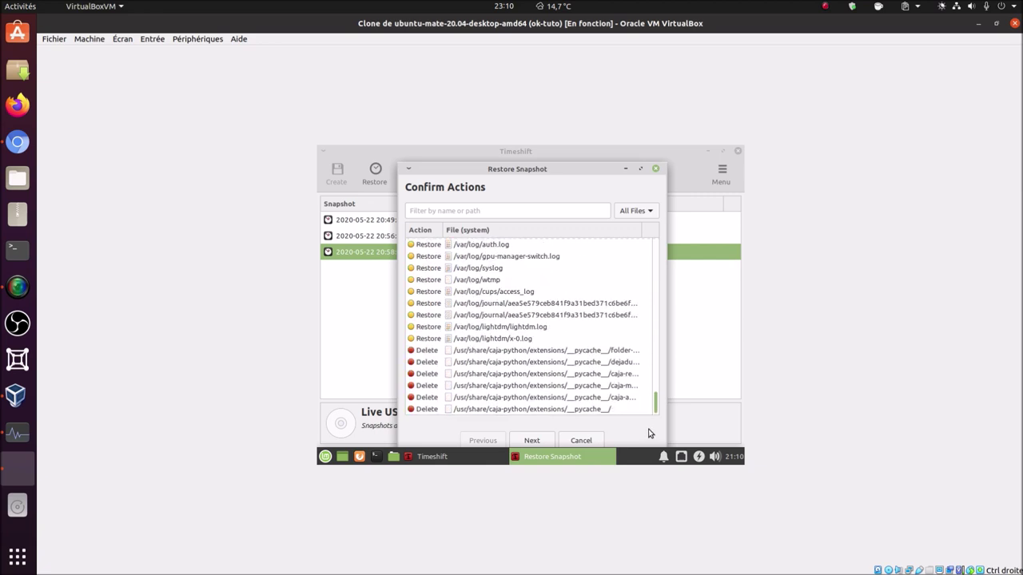
left_click(543, 439)
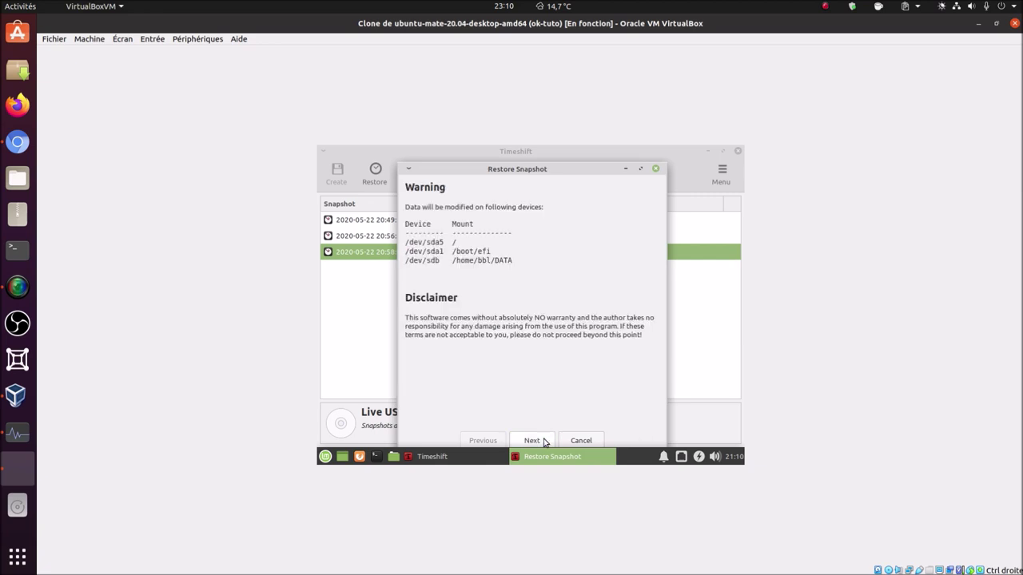
left_click(540, 439)
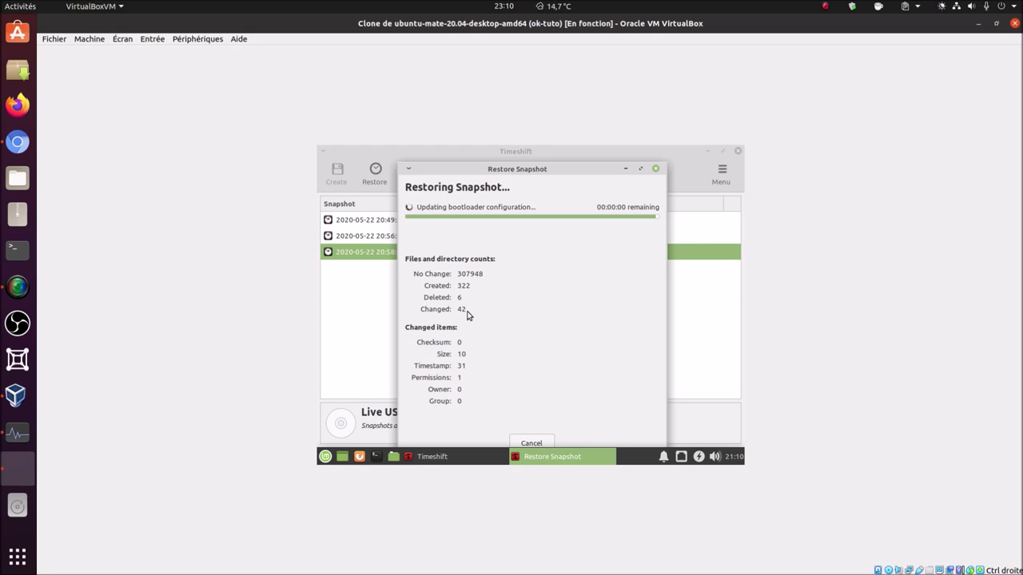
left_click_drag(567, 168, 567, 159)
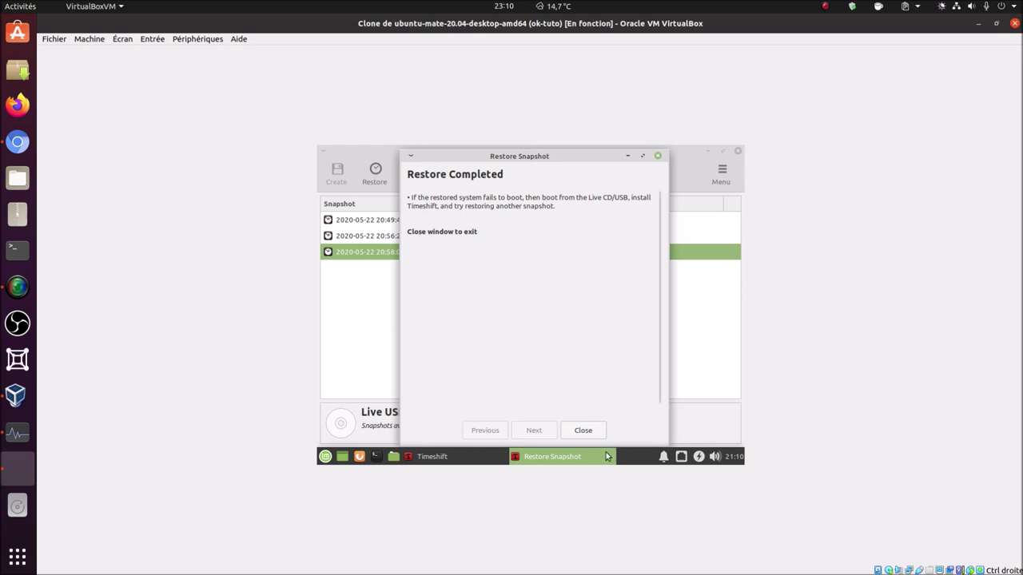
left_click(583, 431)
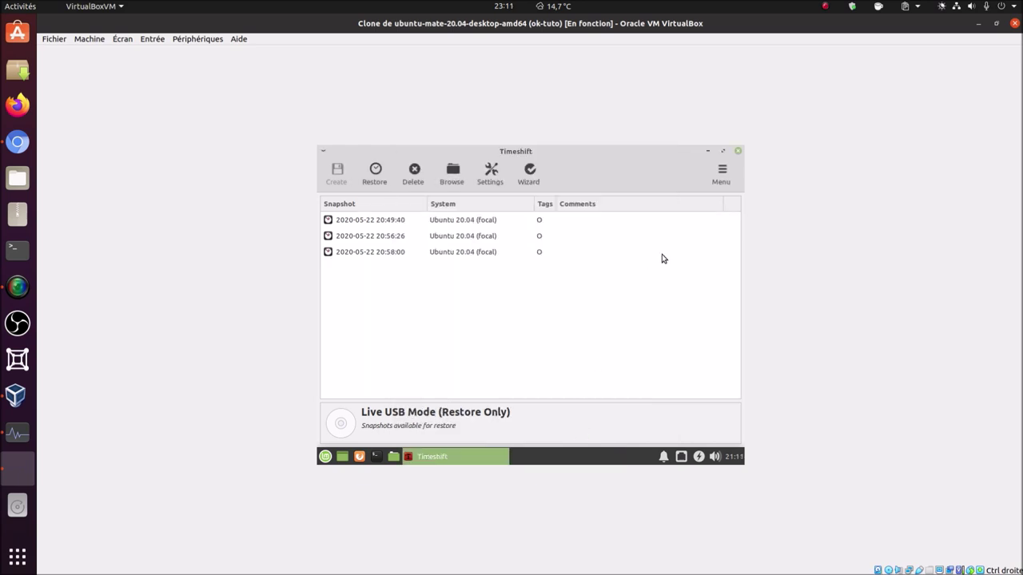
left_click(737, 152)
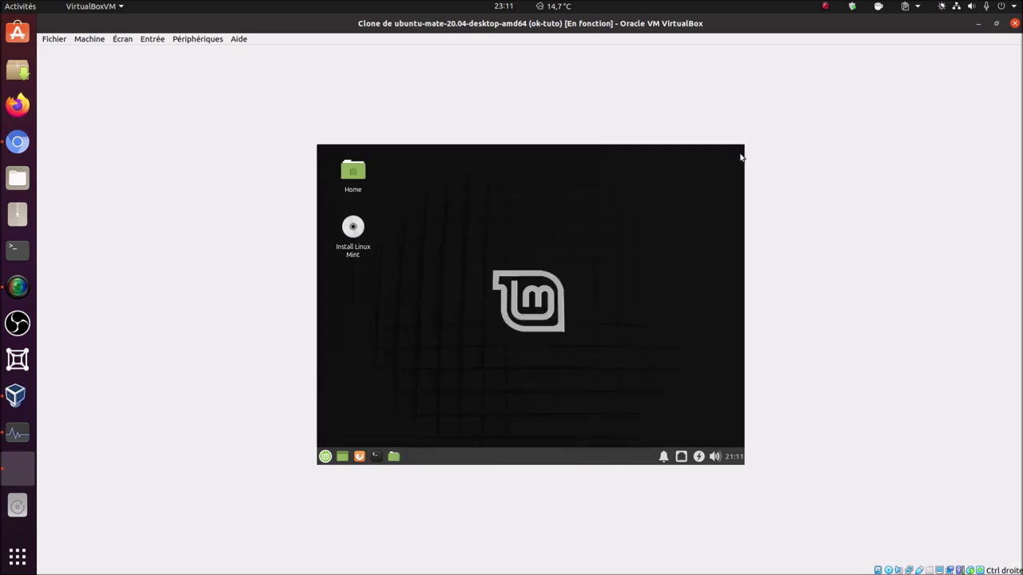
- Shut down the Linux Mint live session and acknowledge the request to remove the installation medium
left_click(325, 457)
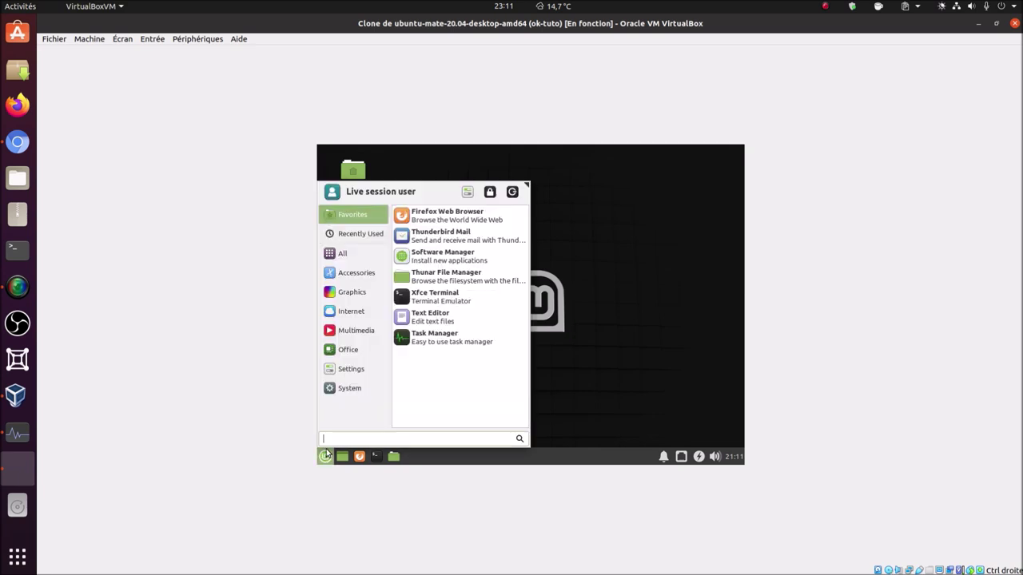
left_click(511, 192)
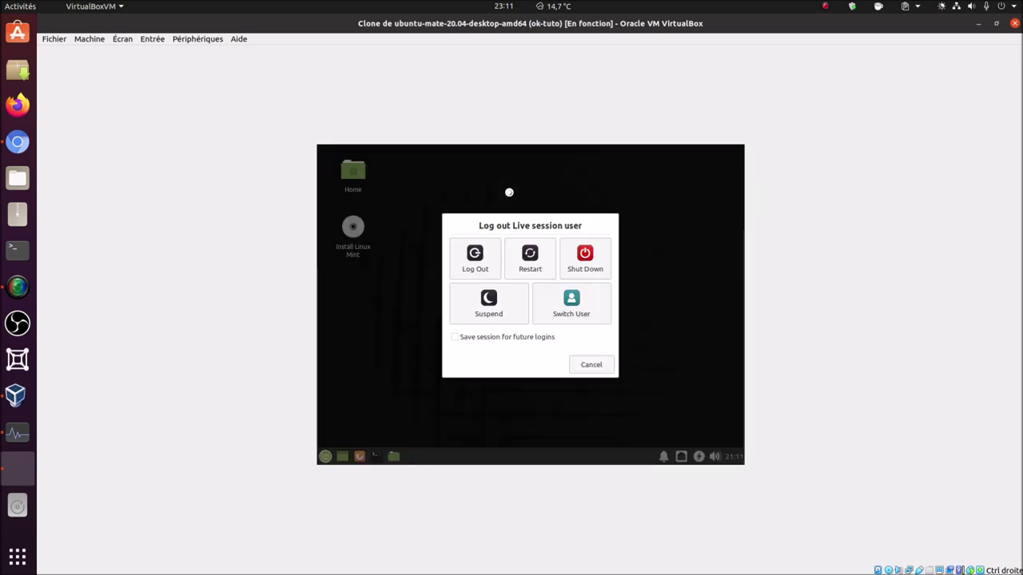
left_click(579, 260)
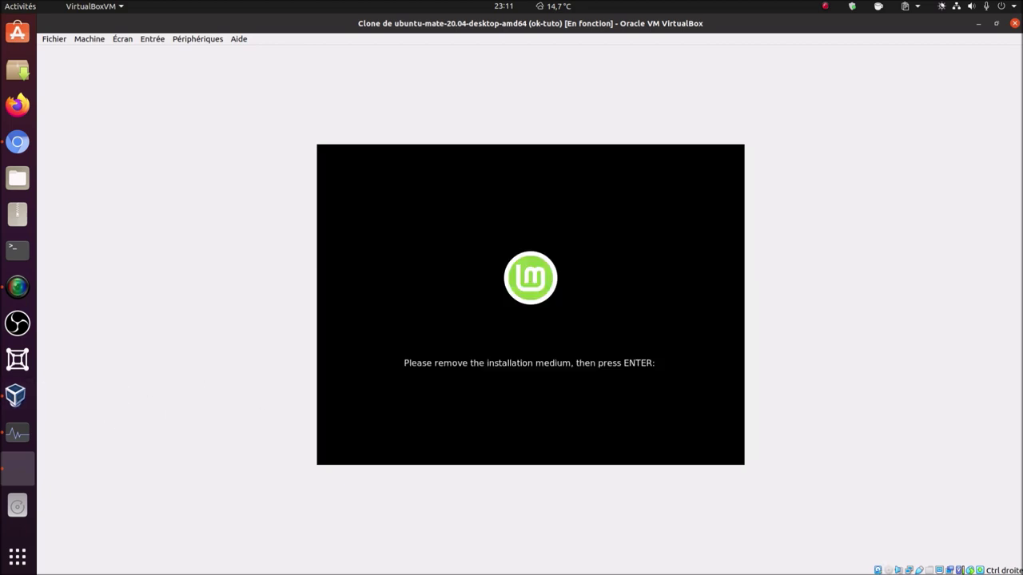
key("Return")
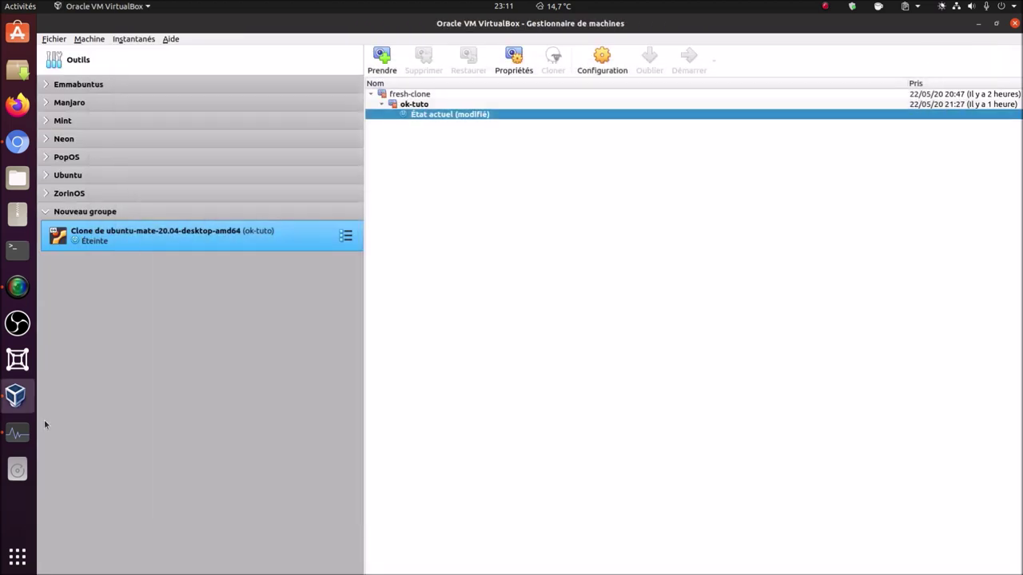
- Check the Ubuntu MATE clone's storage settings for an attached live disc in the VirtualBox manager, and close them without changes
left_click(602, 72)
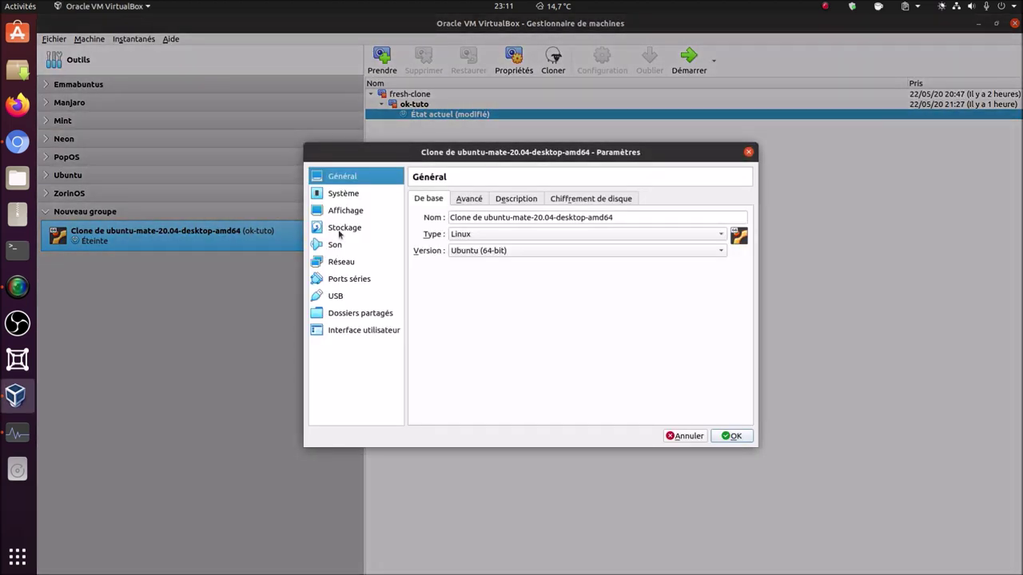
left_click(340, 232)
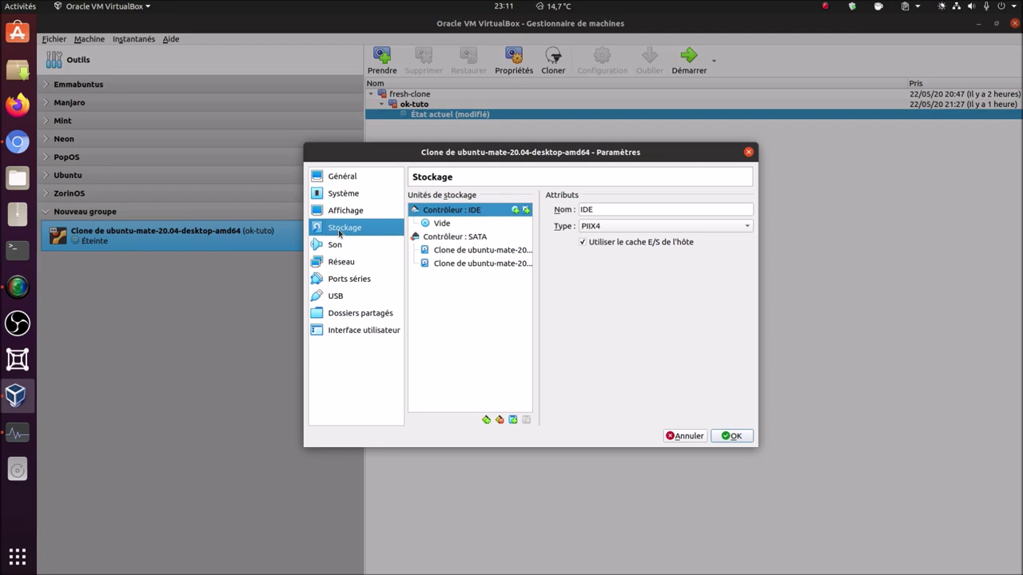
left_click(685, 436)
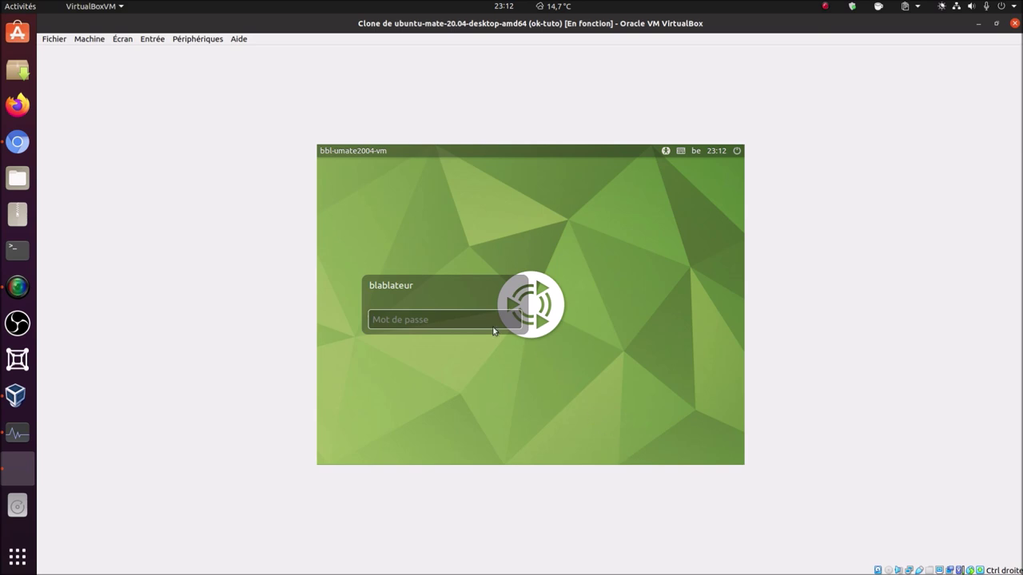
- Log in to the restored Ubuntu MATE virtual machine with the account password
type("••••••")
key("Return")
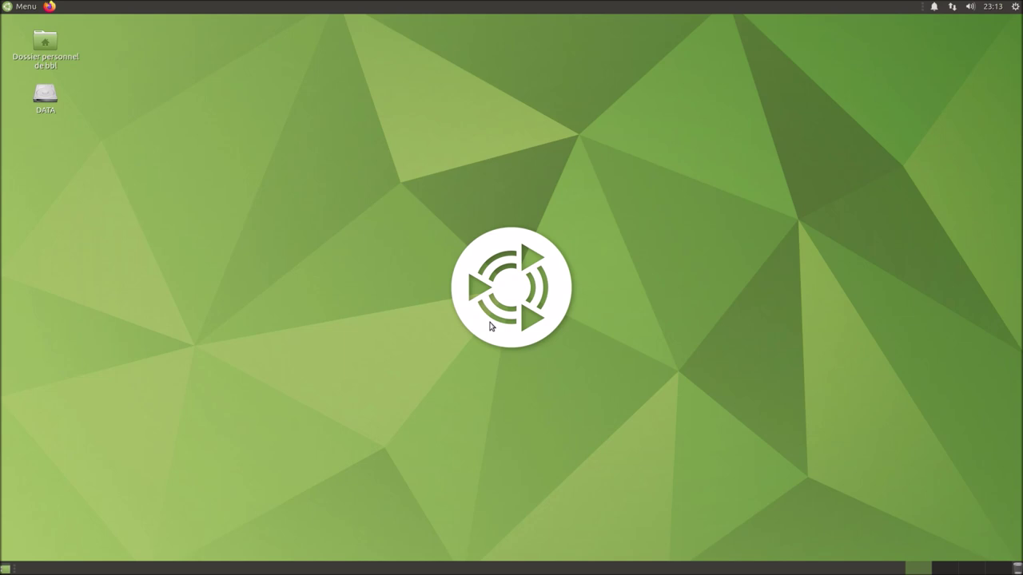
- Open the home folder in a maximized file manager window and check the boot folder in the file system root
left_click(48, 42)
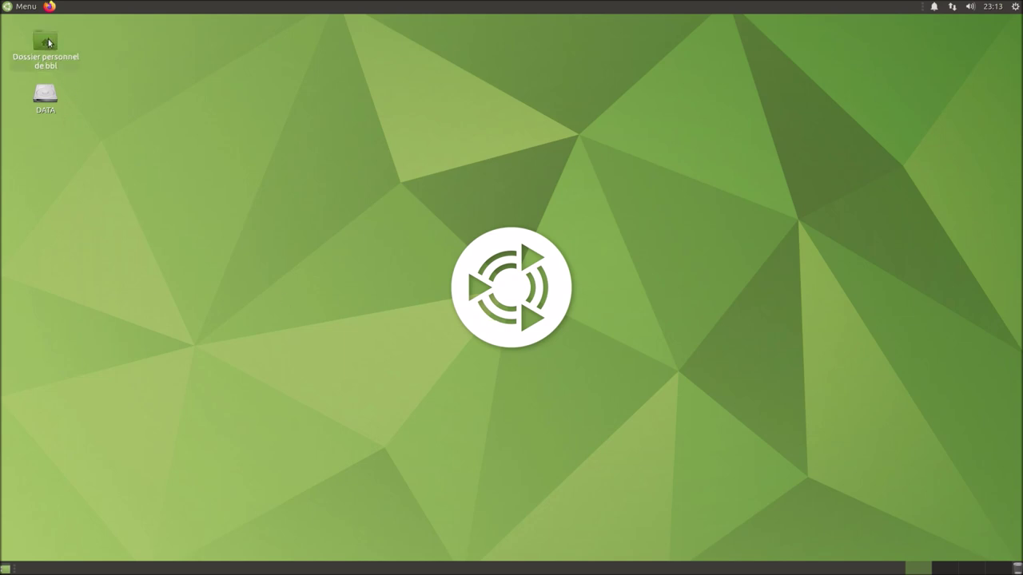
double_click(48, 41)
left_click_drag(238, 104, 420, 129)
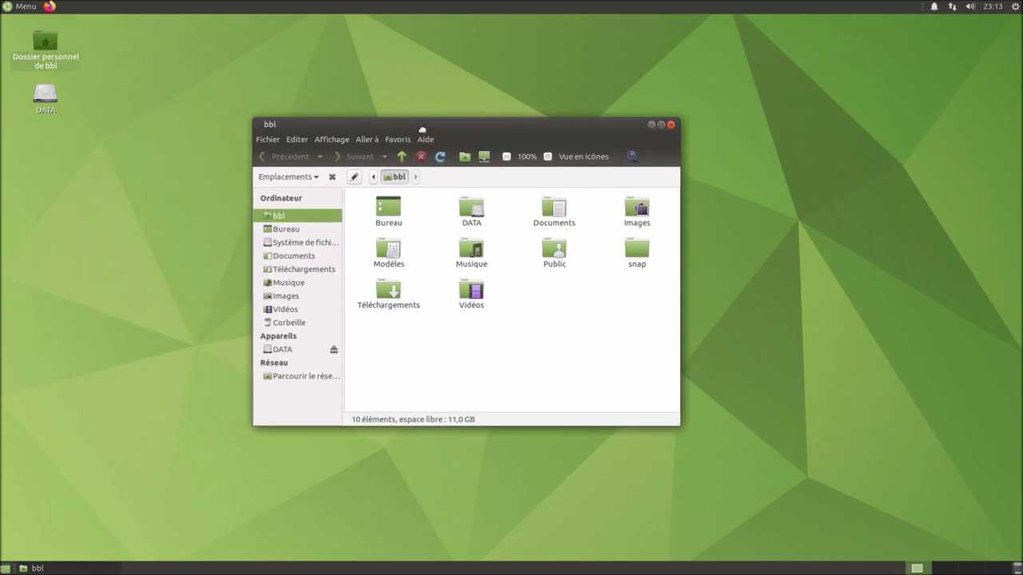
left_click(653, 123)
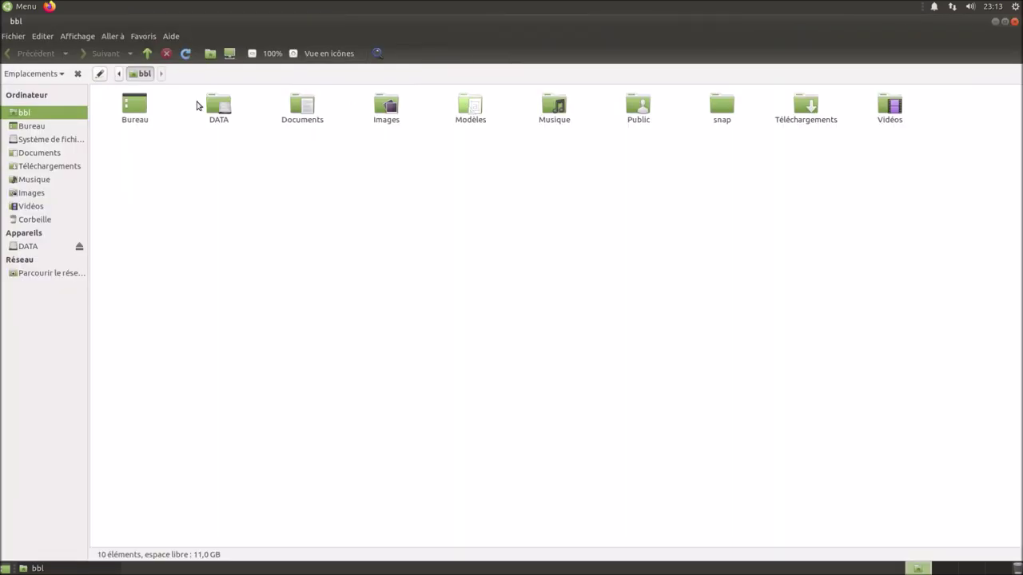
left_click(56, 140)
double_click(216, 115)
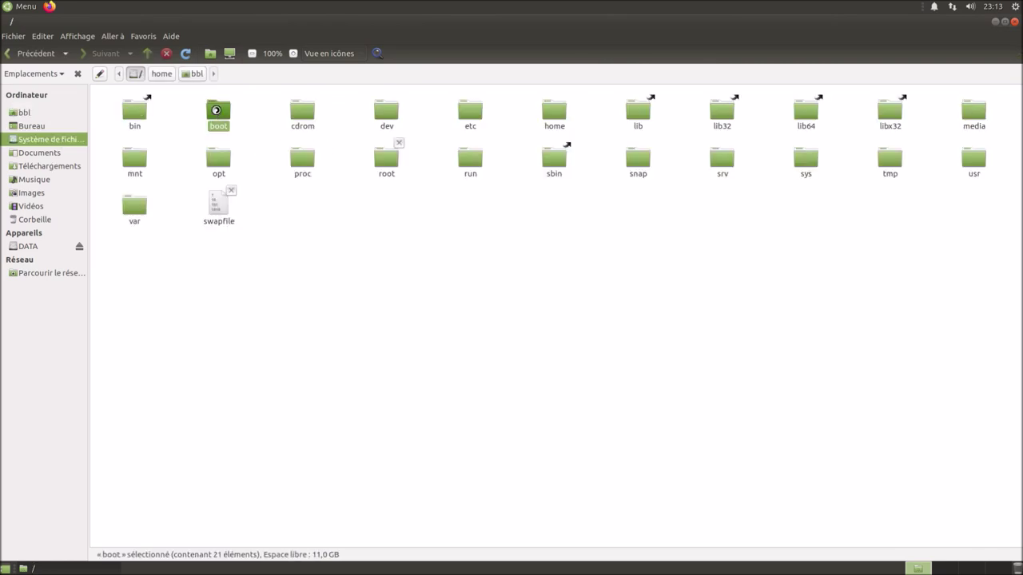
left_click(24, 54)
- Check the backup, backup-restauration and timeshift folders on the DATA drive, and close the file manager
left_click(36, 244)
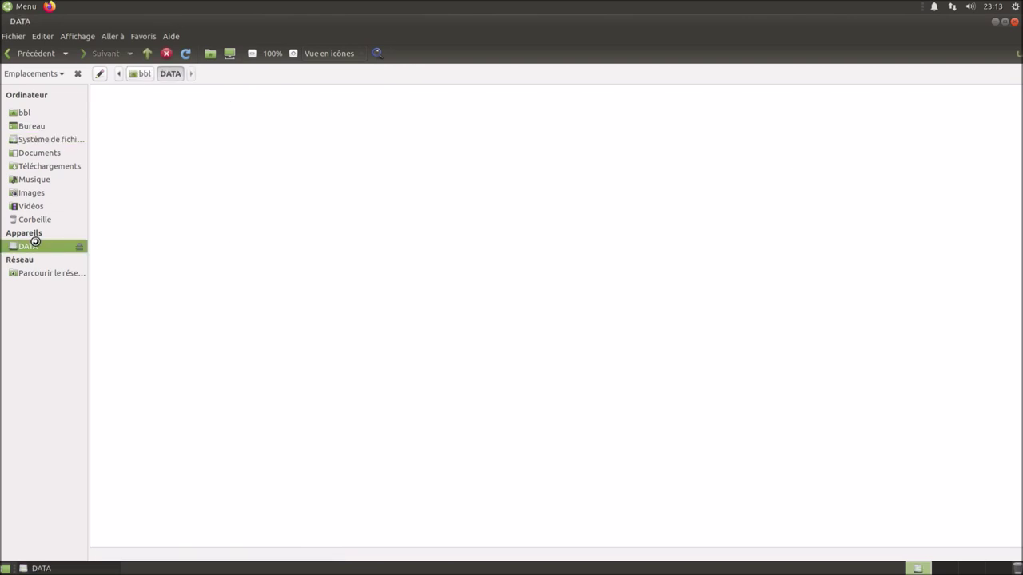
left_click_drag(110, 155, 334, 101)
left_click_drag(118, 209, 354, 121)
left_click(505, 221)
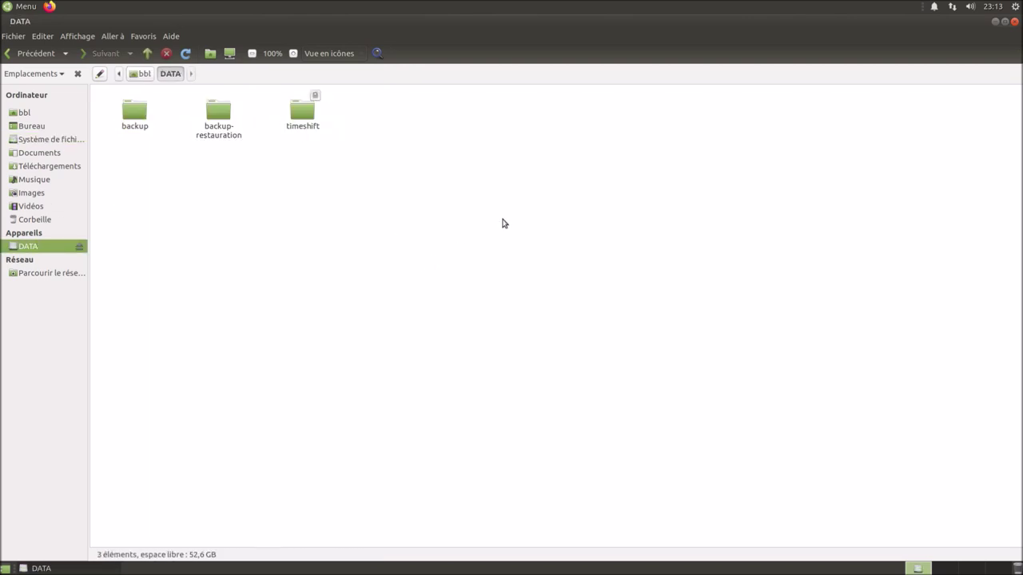
left_click(1015, 24)
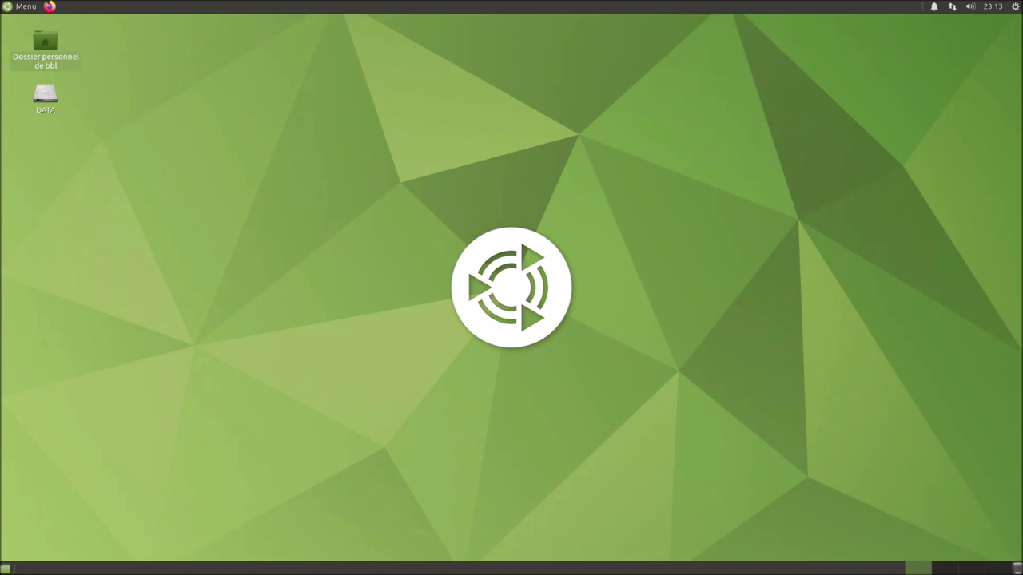